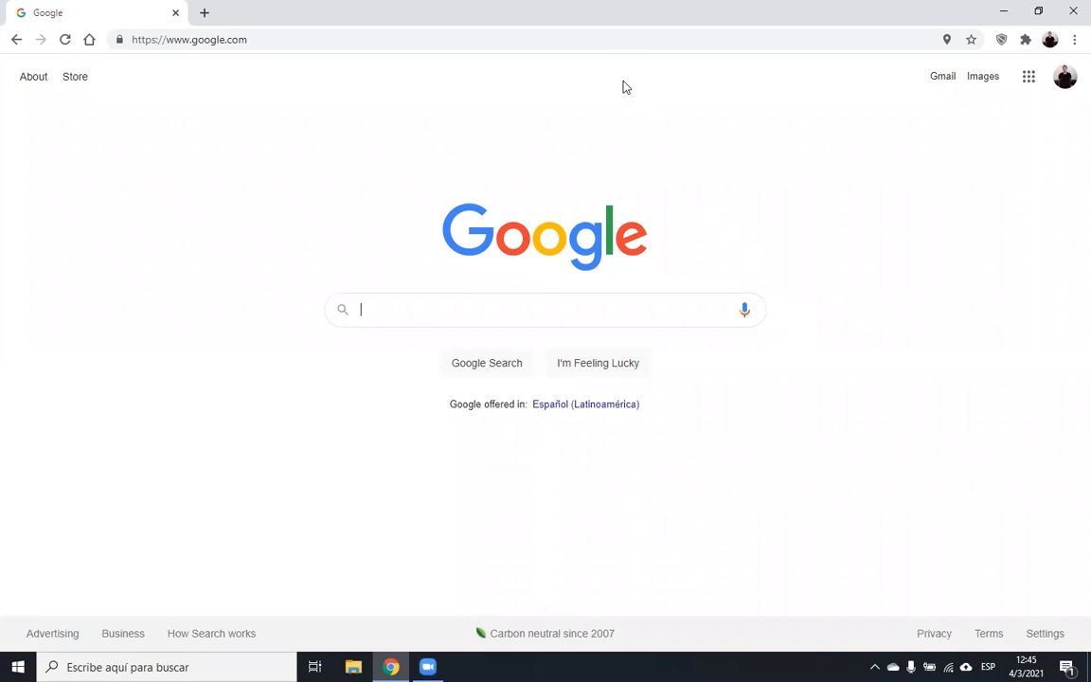
- Go to portal.azure.com by accepting the address-bar autocomplete for 'po'
click(589, 37)
text(portal.azure)
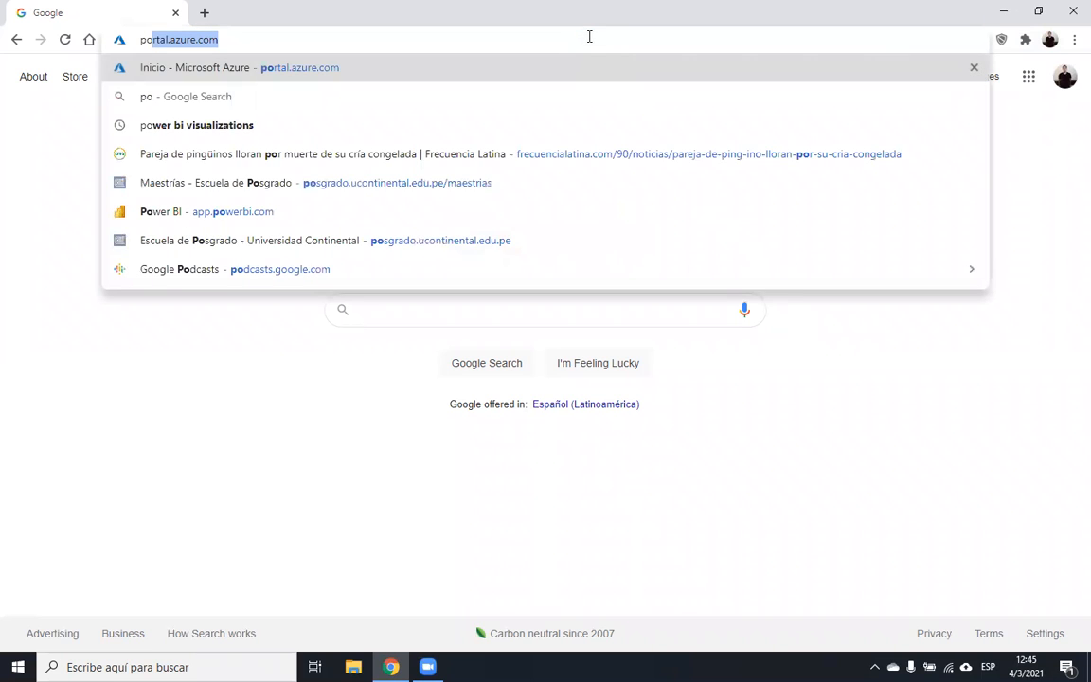
key(Return)
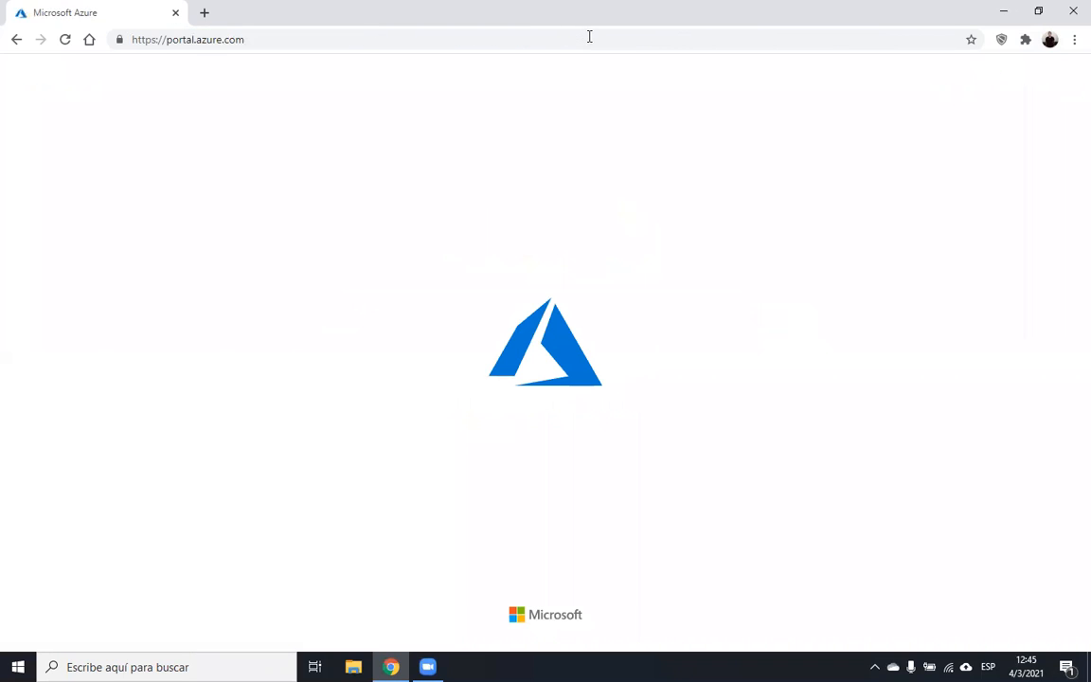
click(398, 38)
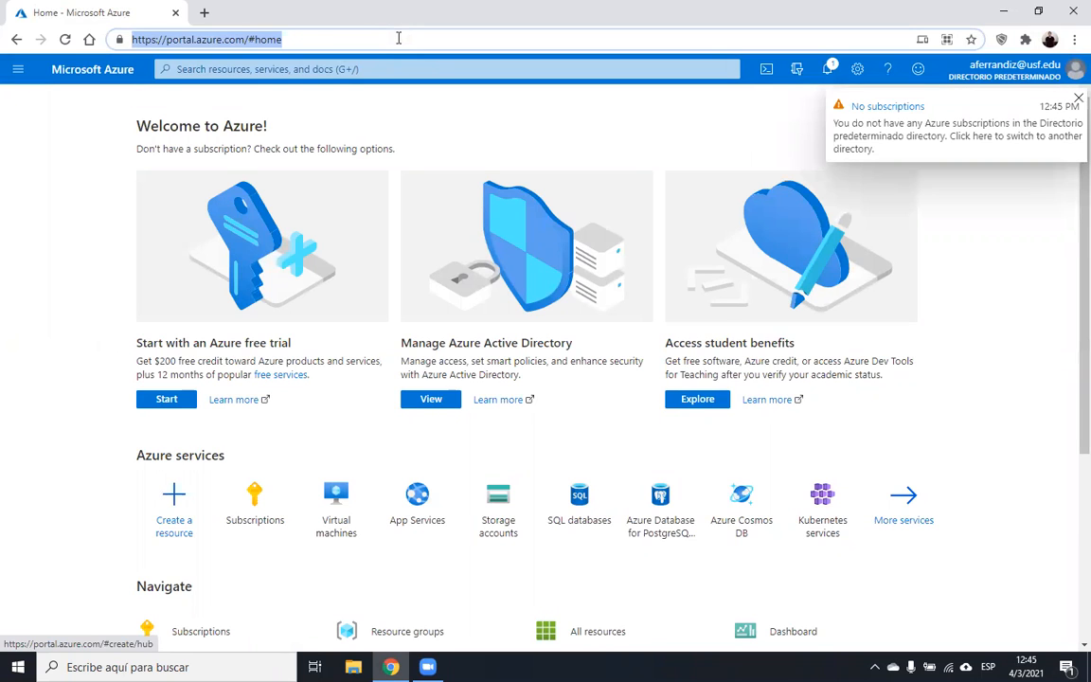
- Dismiss the No subscriptions notice and sign out of the Azure portal
click(1076, 101)
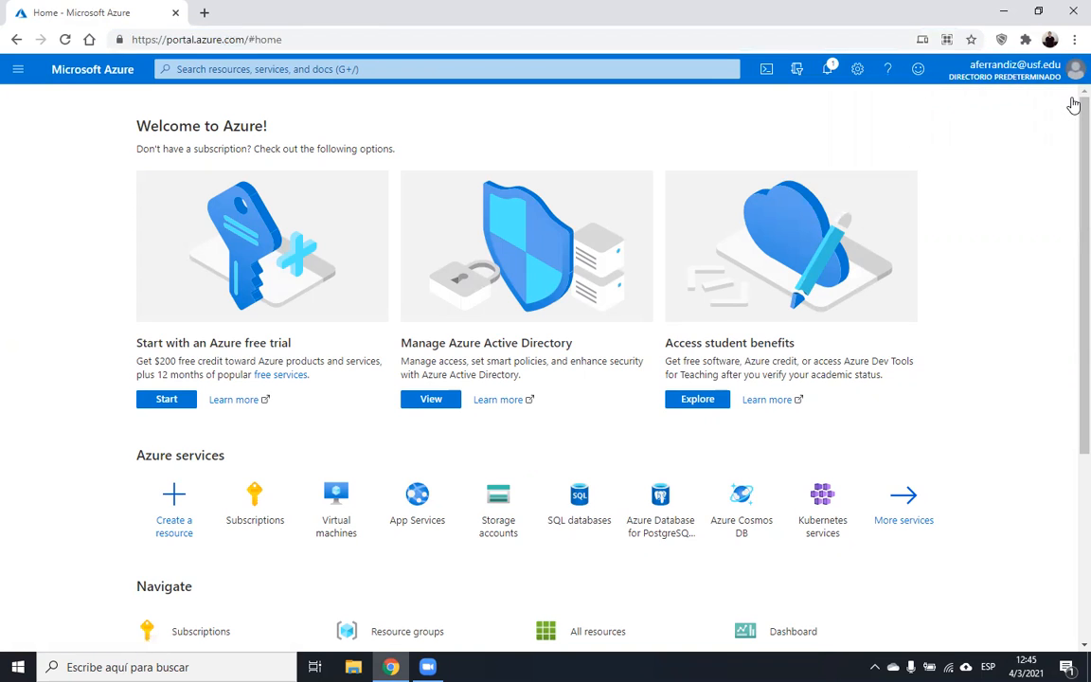
click(1032, 74)
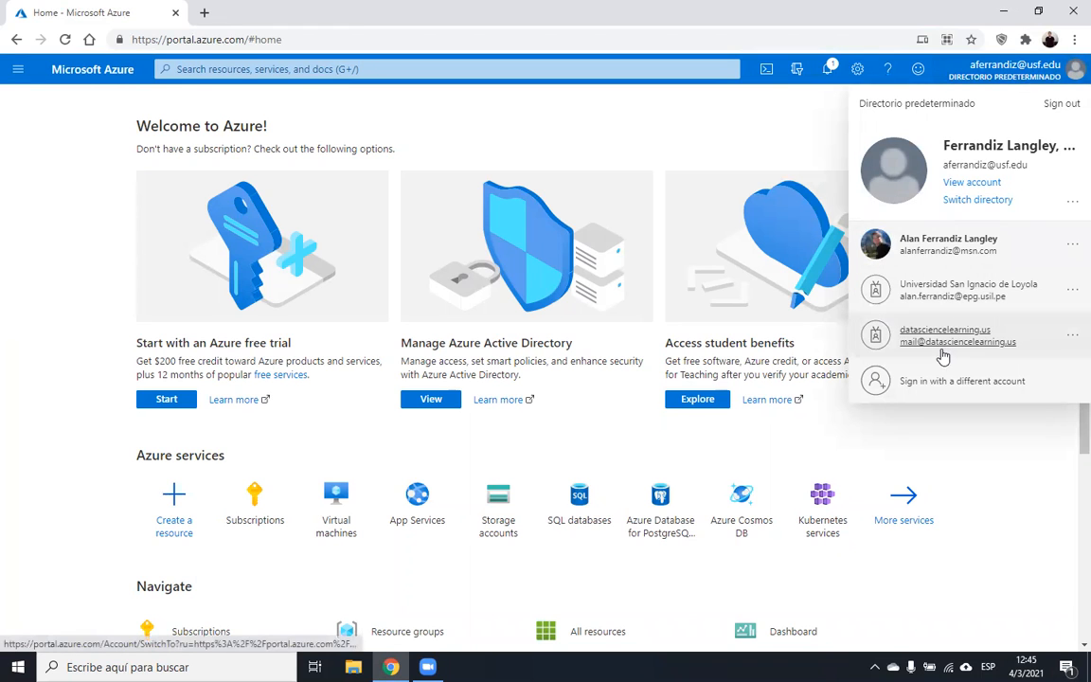
click(1049, 108)
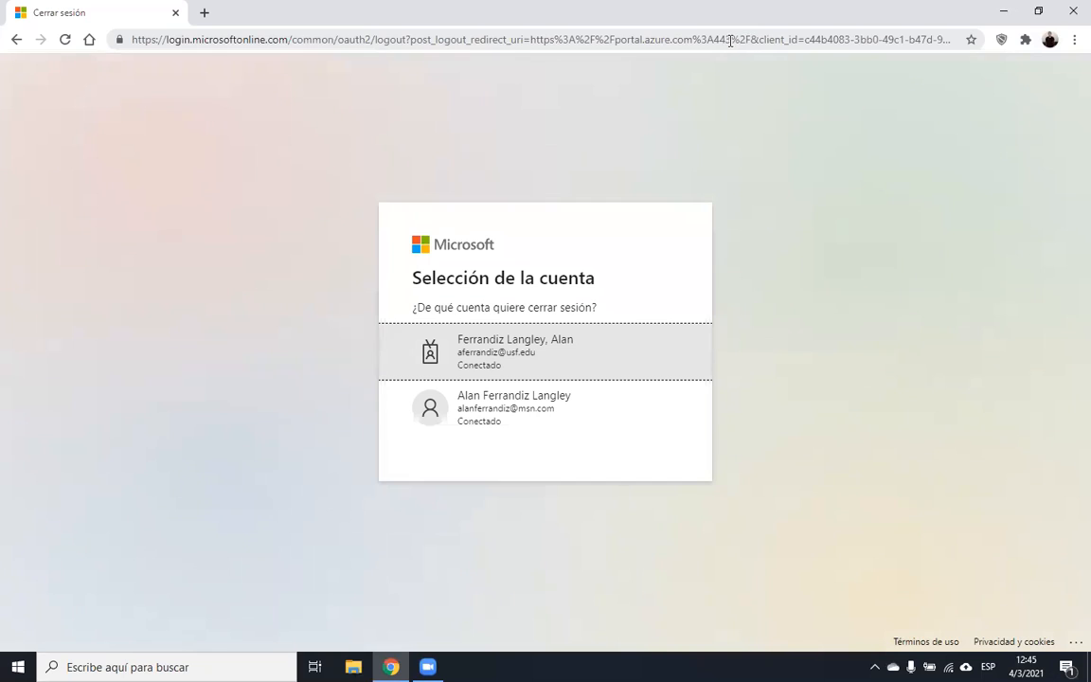
- Reload portal.azure.com and sign back in with the university account
click(730, 42)
text(por)
key(Return)
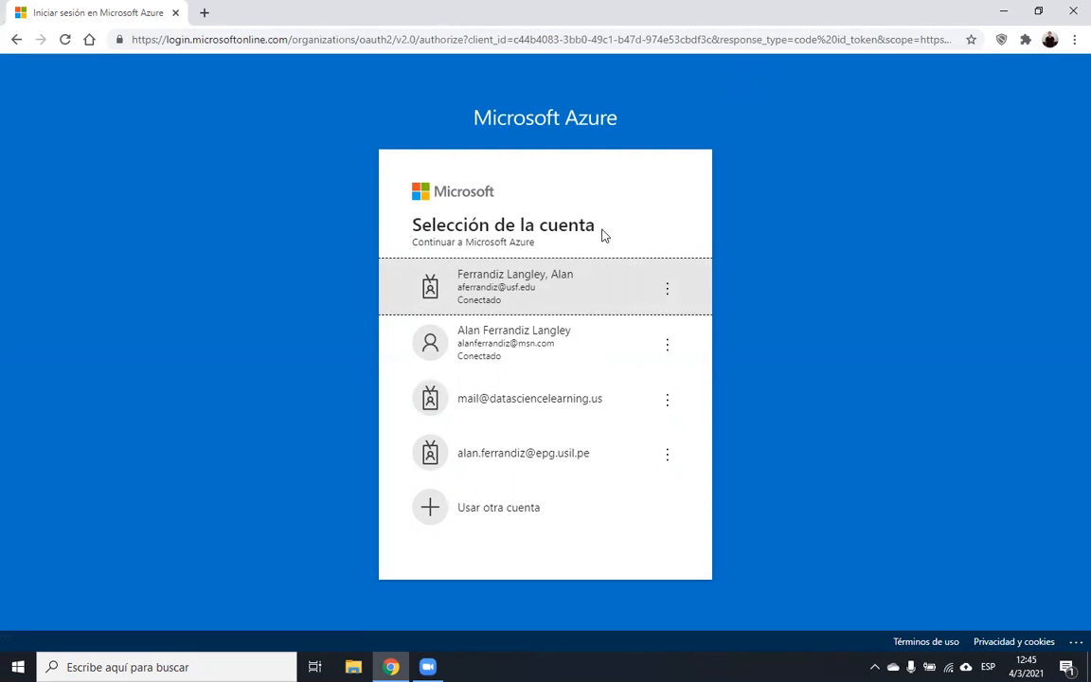
click(558, 287)
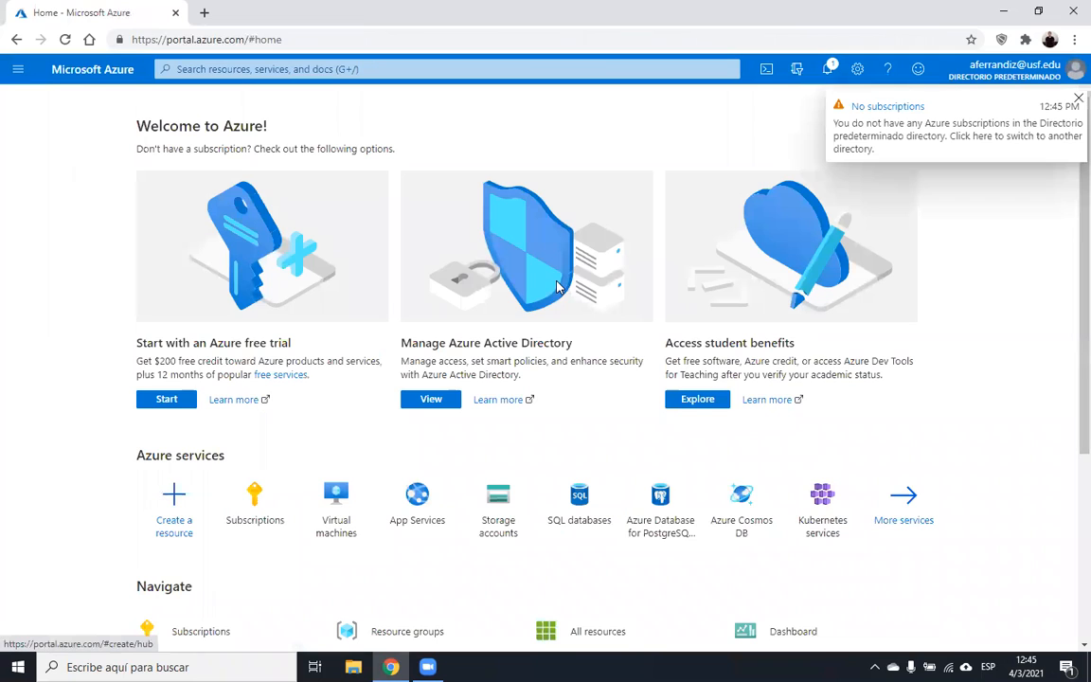
- Explore Access student benefits, then choose Claim your Azure credit now for the $100 offer
click(1077, 99)
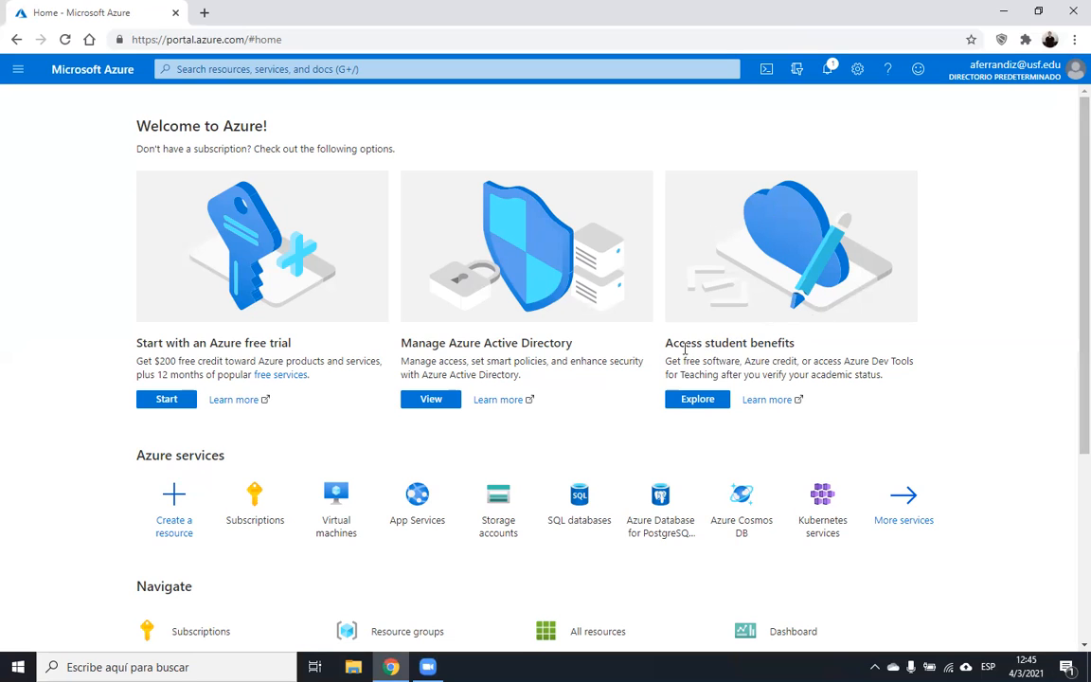
drag(671, 346, 784, 348)
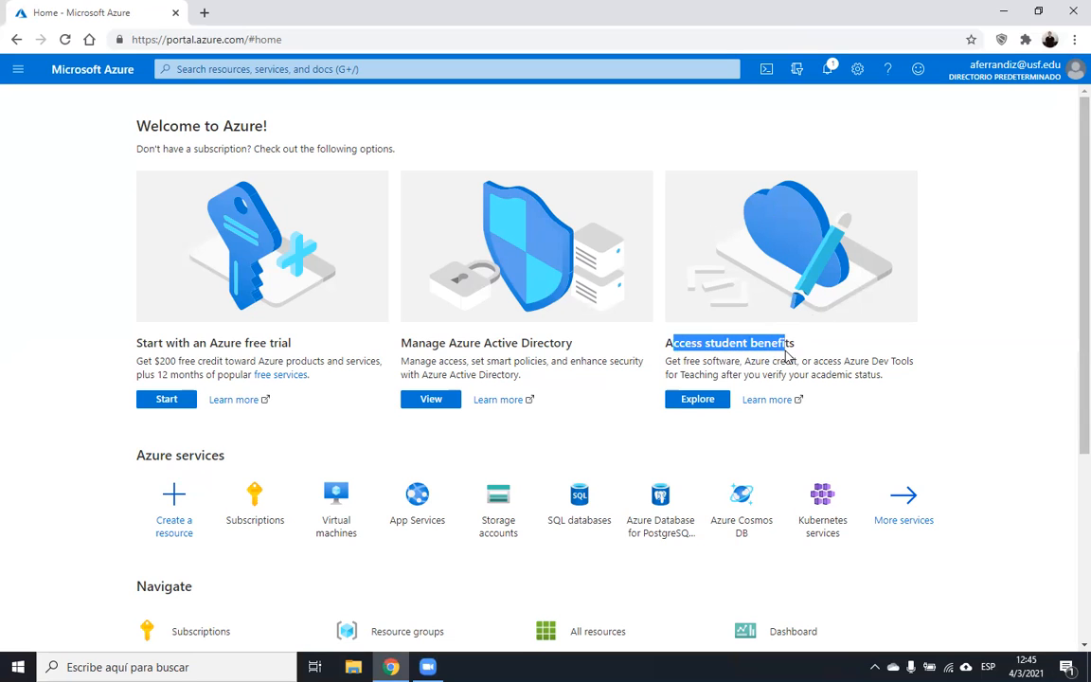
click(786, 349)
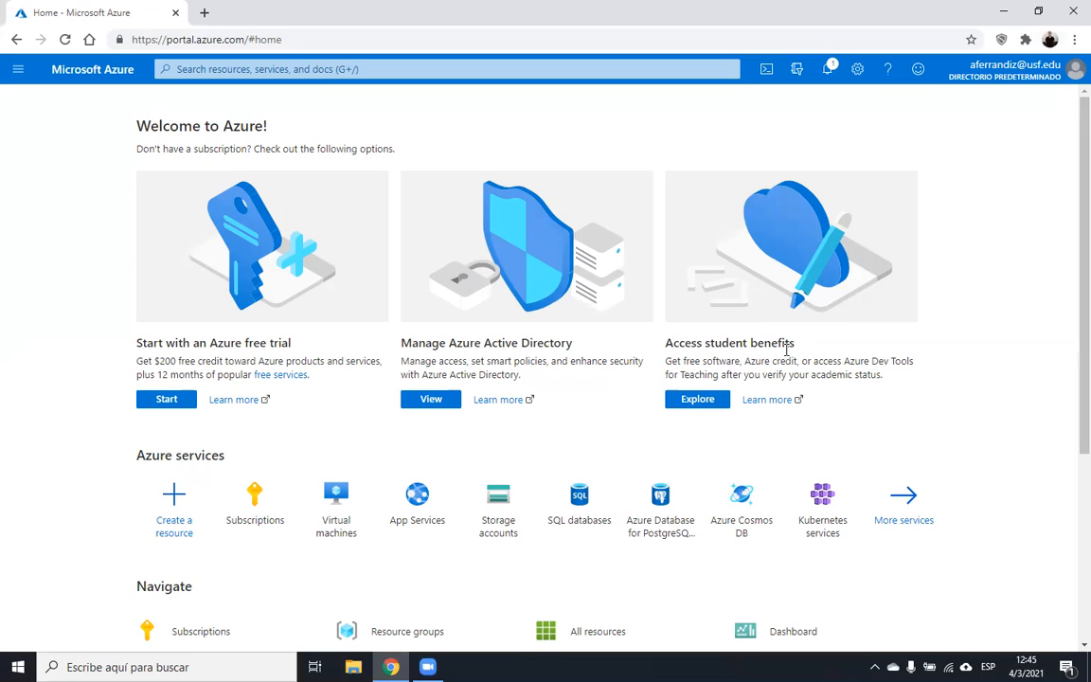
click(708, 407)
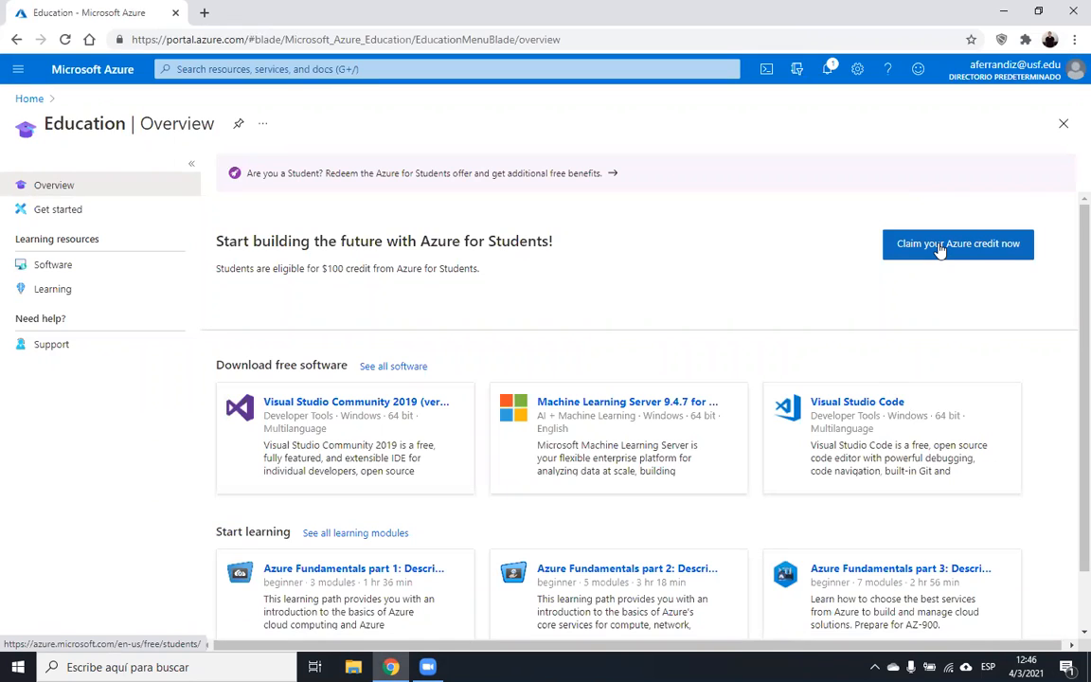
click(939, 248)
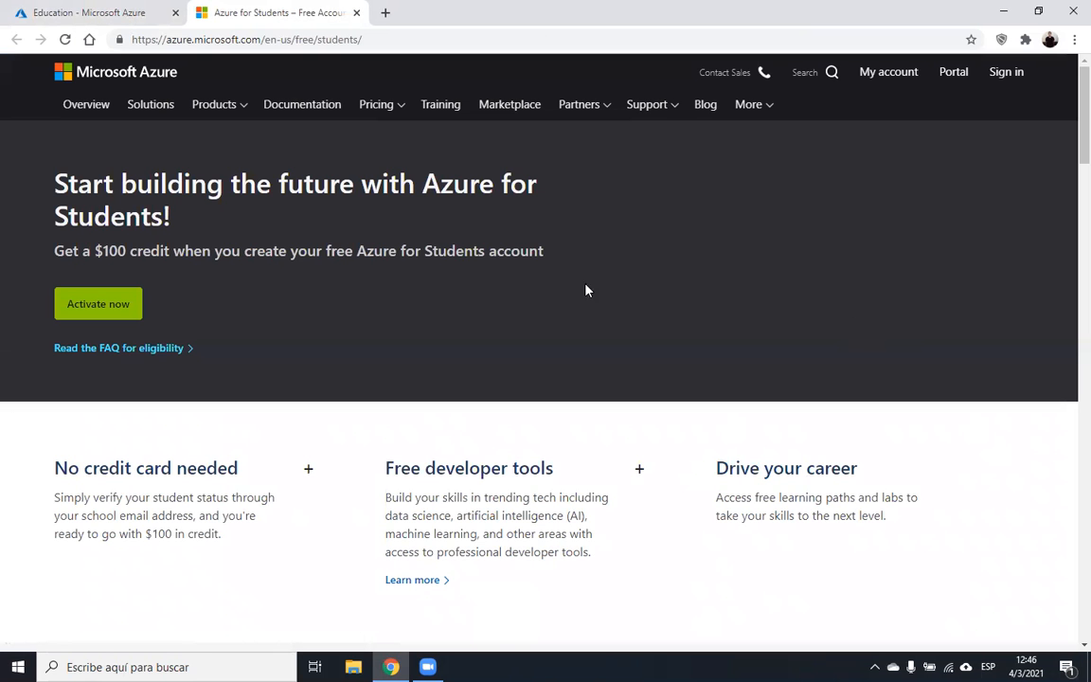
- Activate Azure for Students and sign in with the university account and its password
click(116, 309)
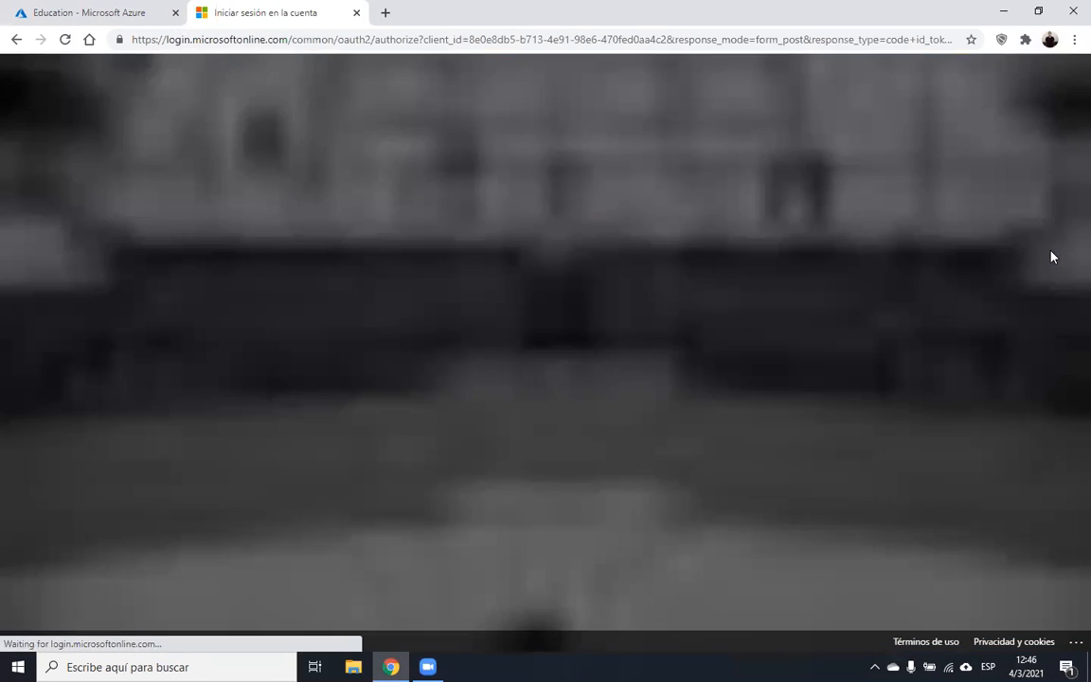
click(556, 270)
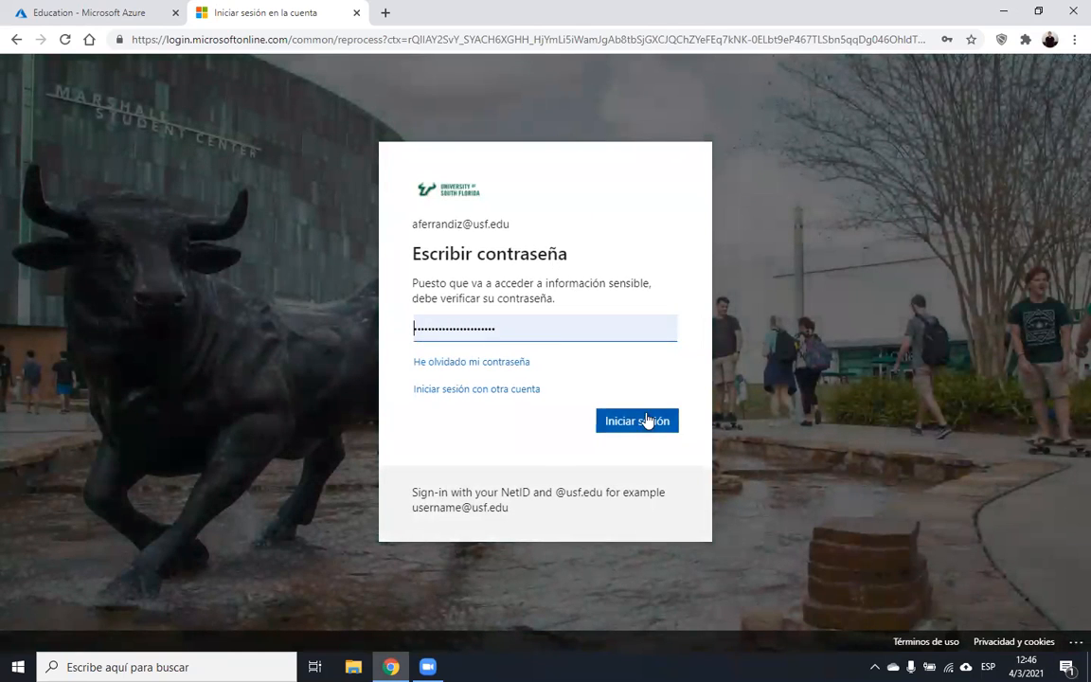
click(647, 420)
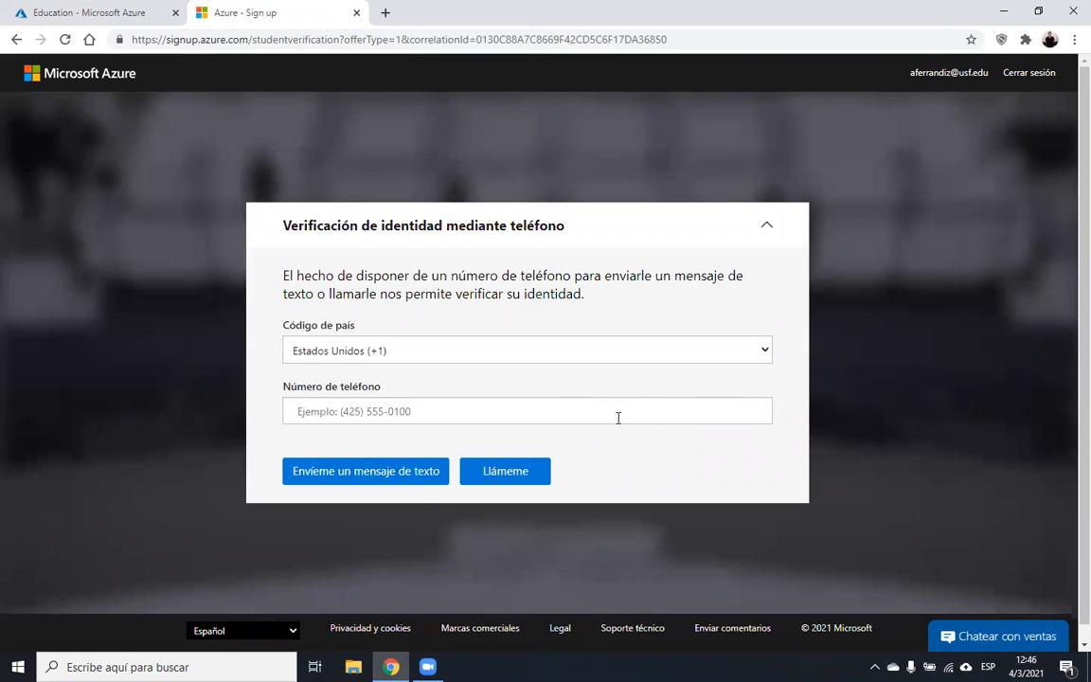
click(617, 418)
- Enter the saved phone number, get a text code, and verify it
click(413, 452)
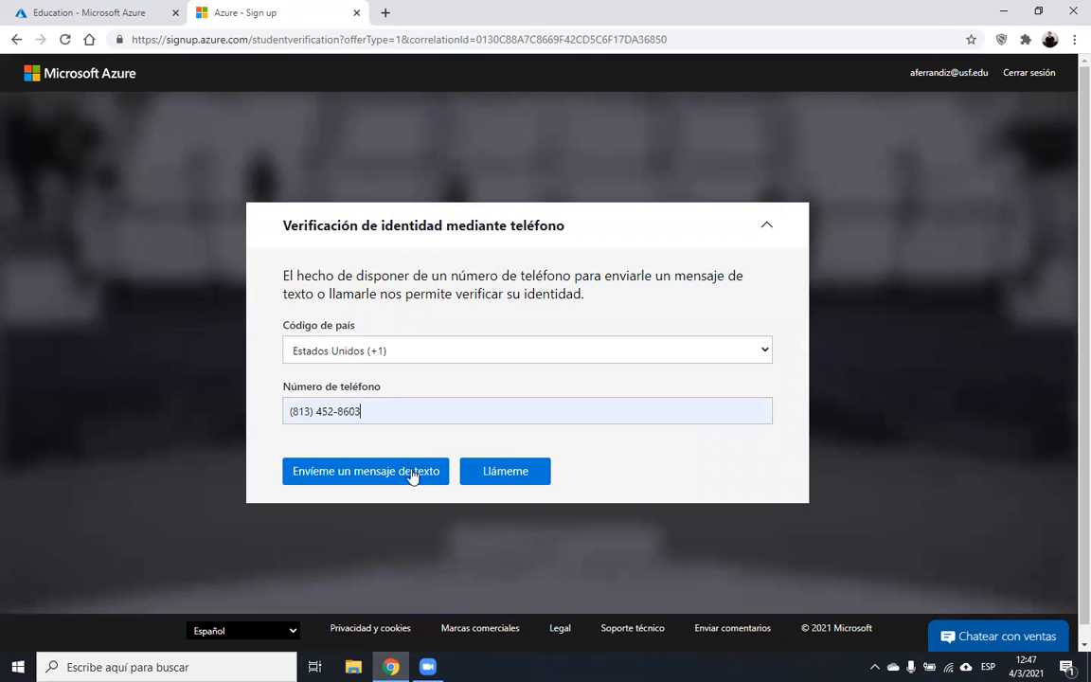
click(411, 473)
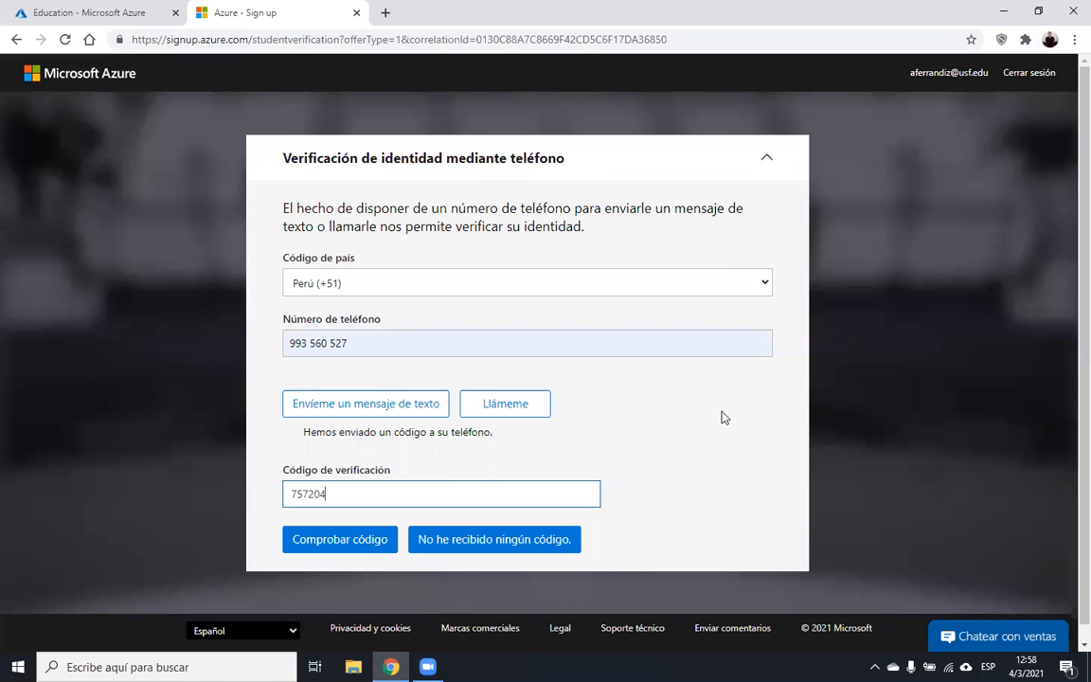
click(354, 539)
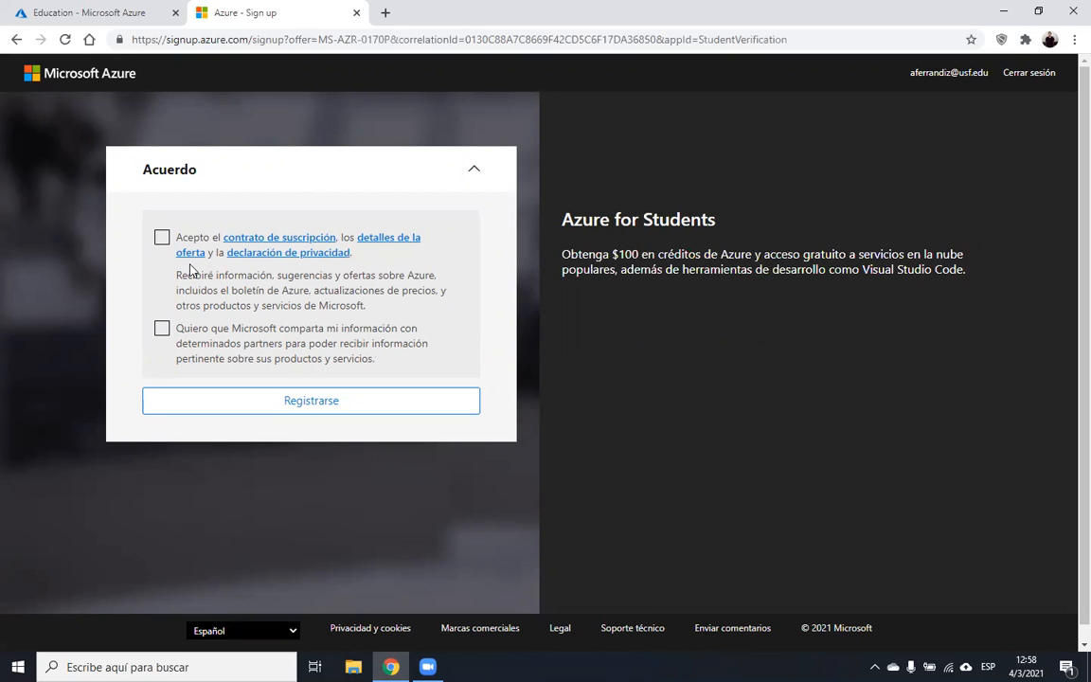
- Accept the agreement without partner sharing, register, and close the feedback survey
click(162, 239)
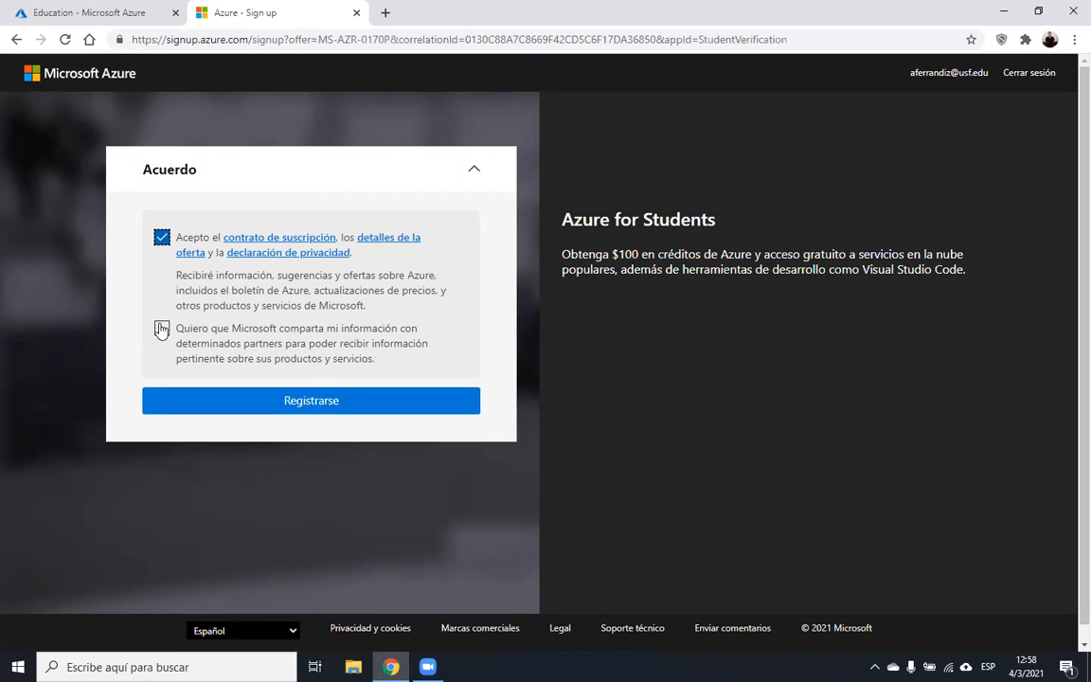
click(161, 333)
click(162, 331)
click(236, 403)
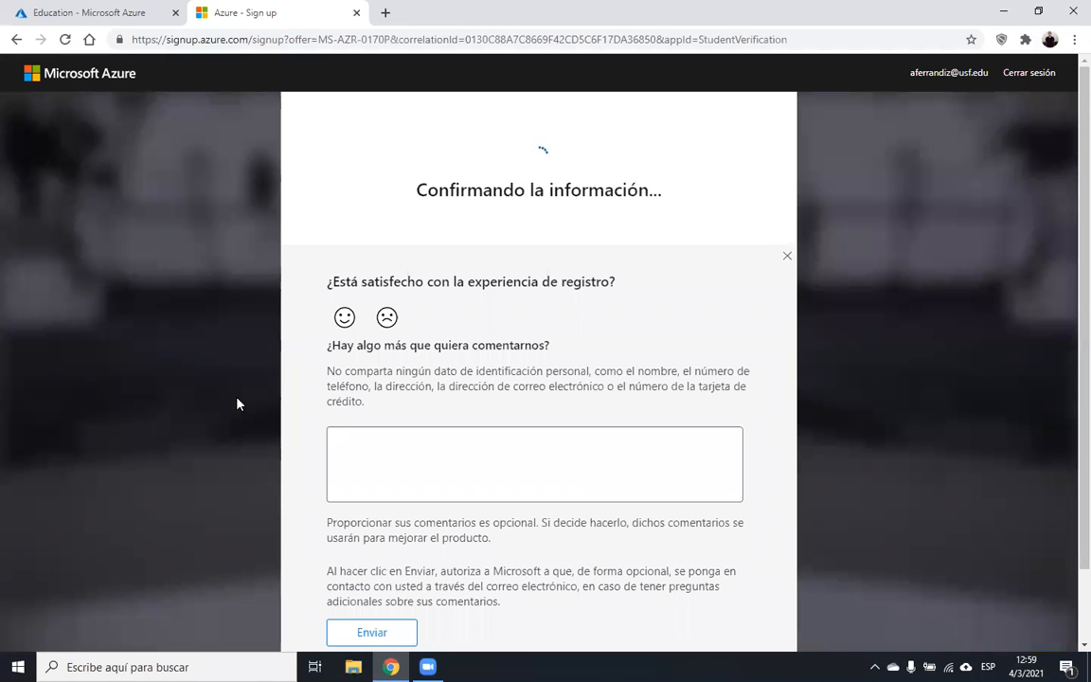
scroll(1067, 224, down, 2)
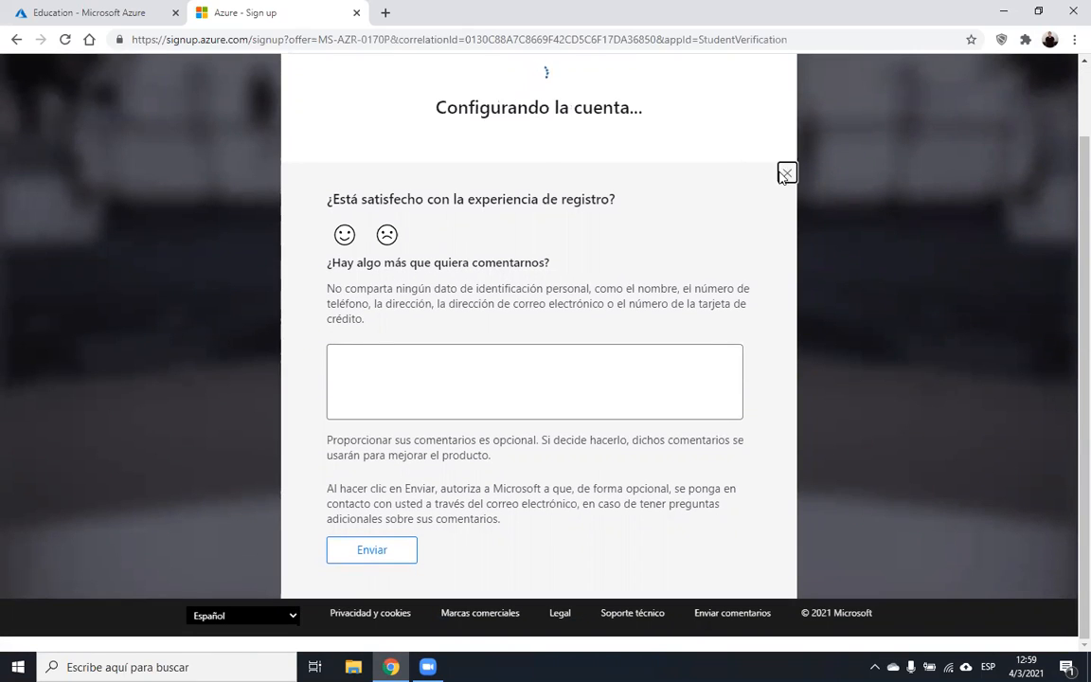
click(786, 173)
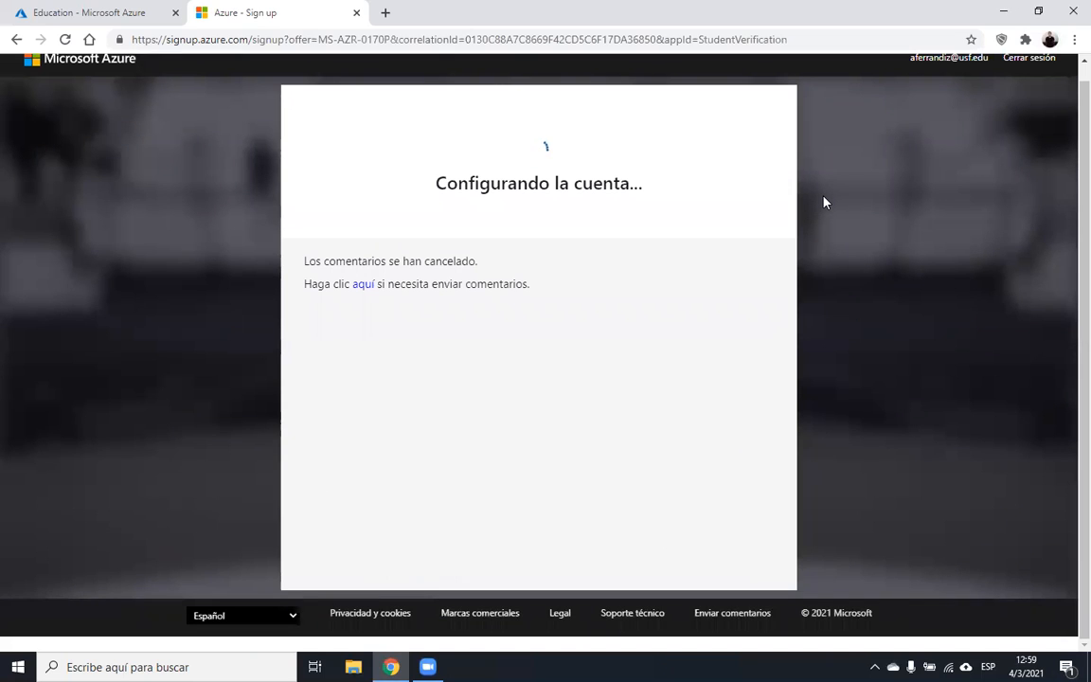
drag(1081, 196, 1082, 183)
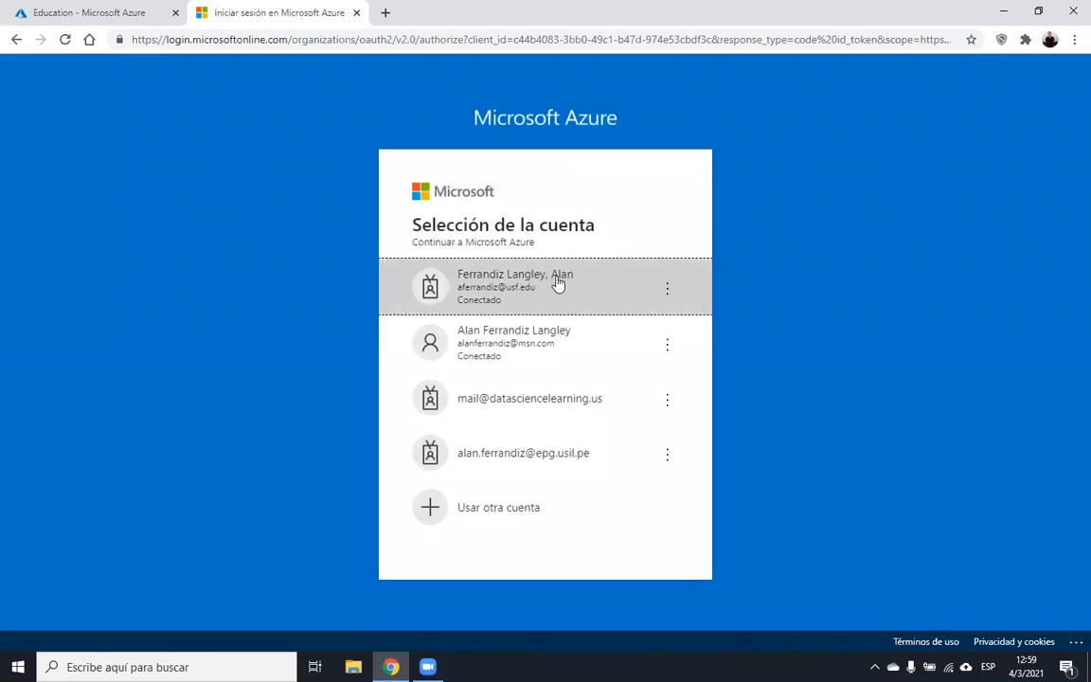
- Continue with the university account and check Subscriptions, which lists 0 in this directory
click(553, 286)
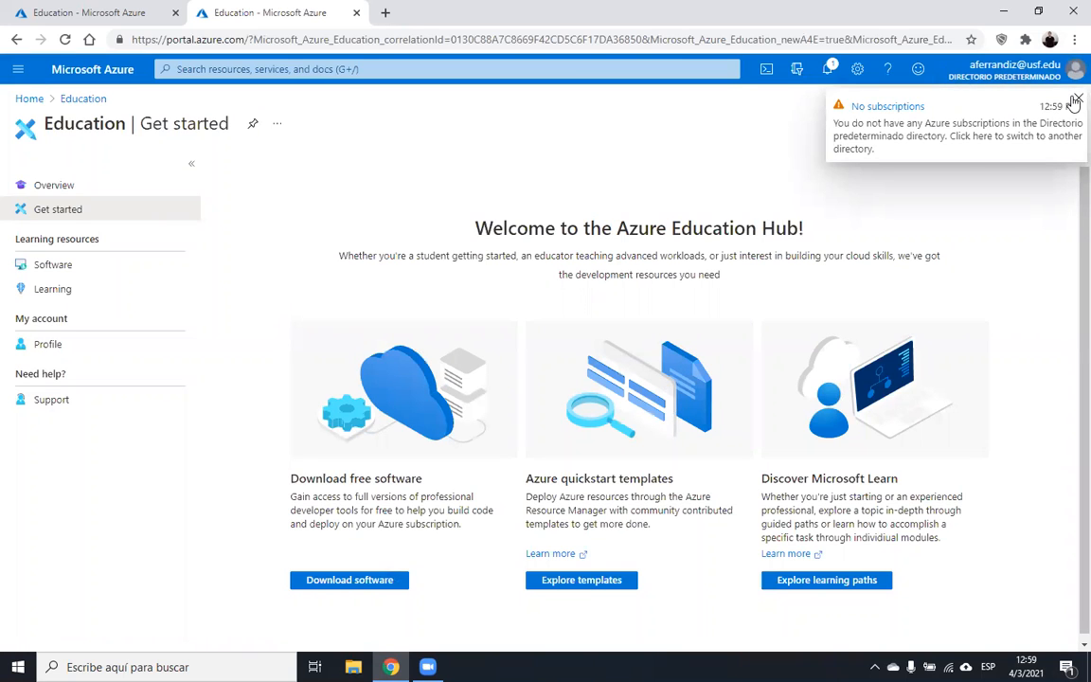
click(88, 74)
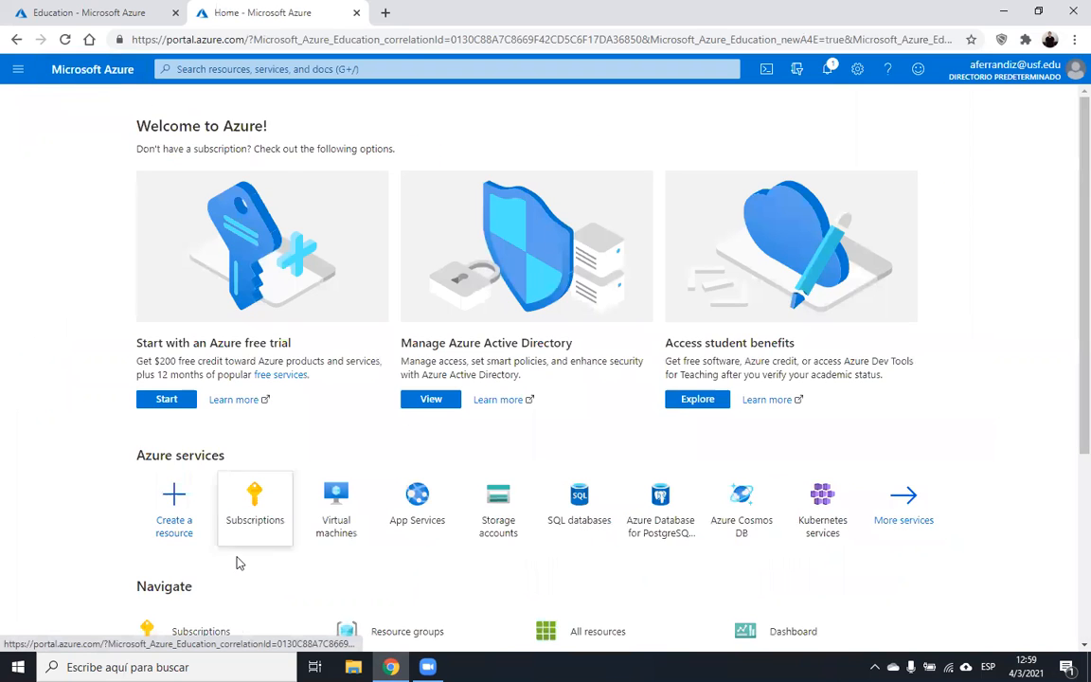
click(255, 500)
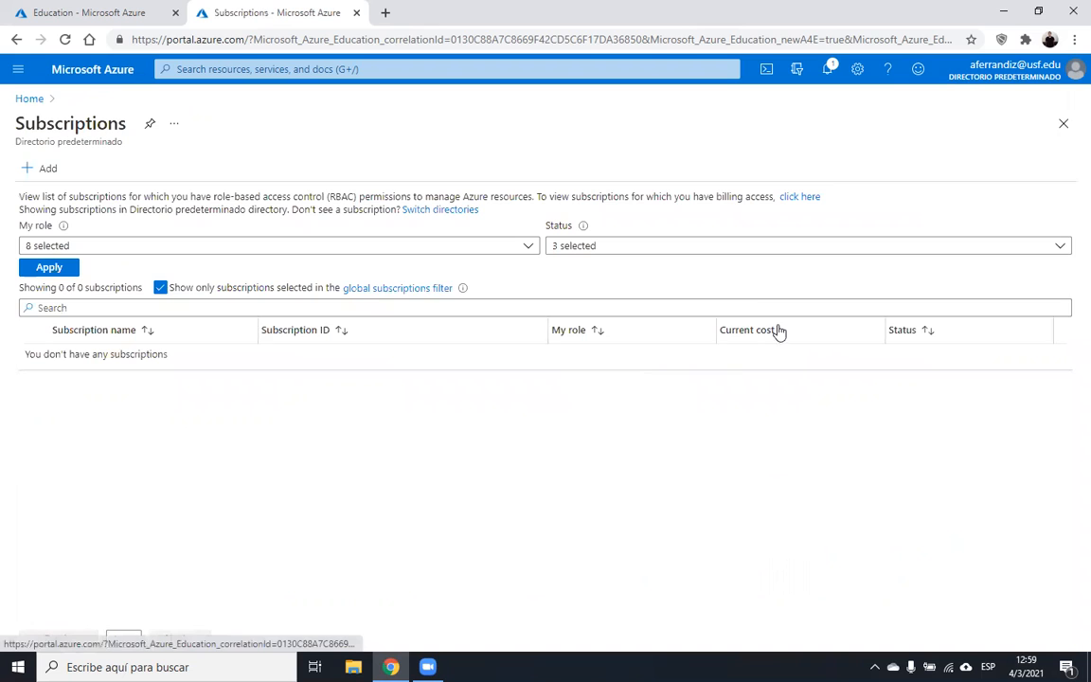
click(161, 288)
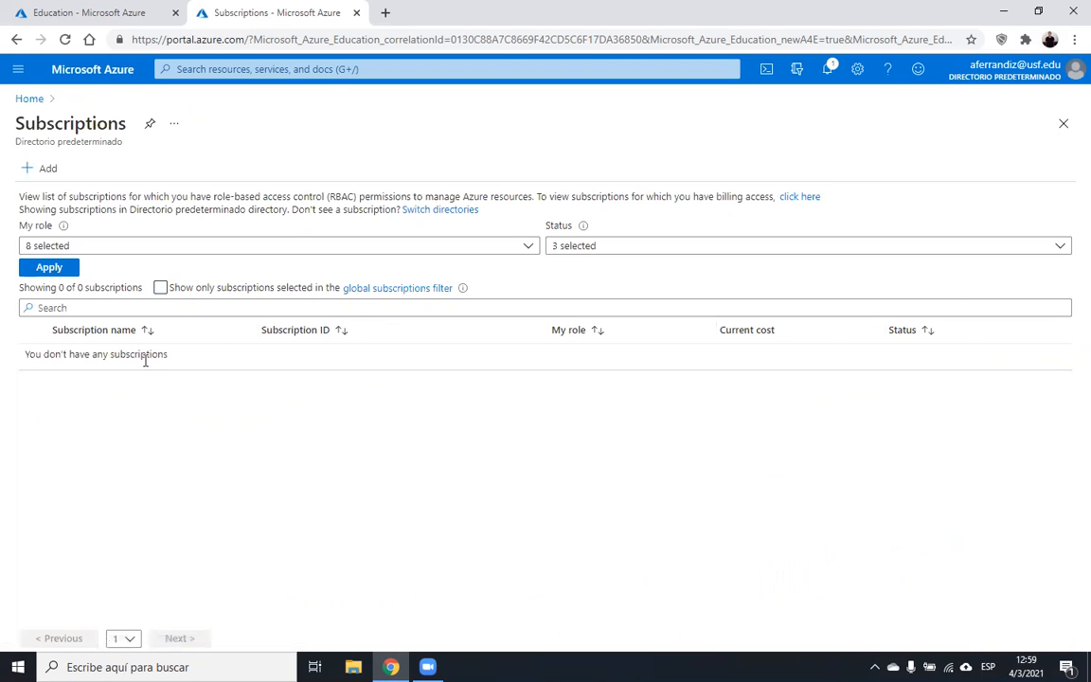
click(64, 39)
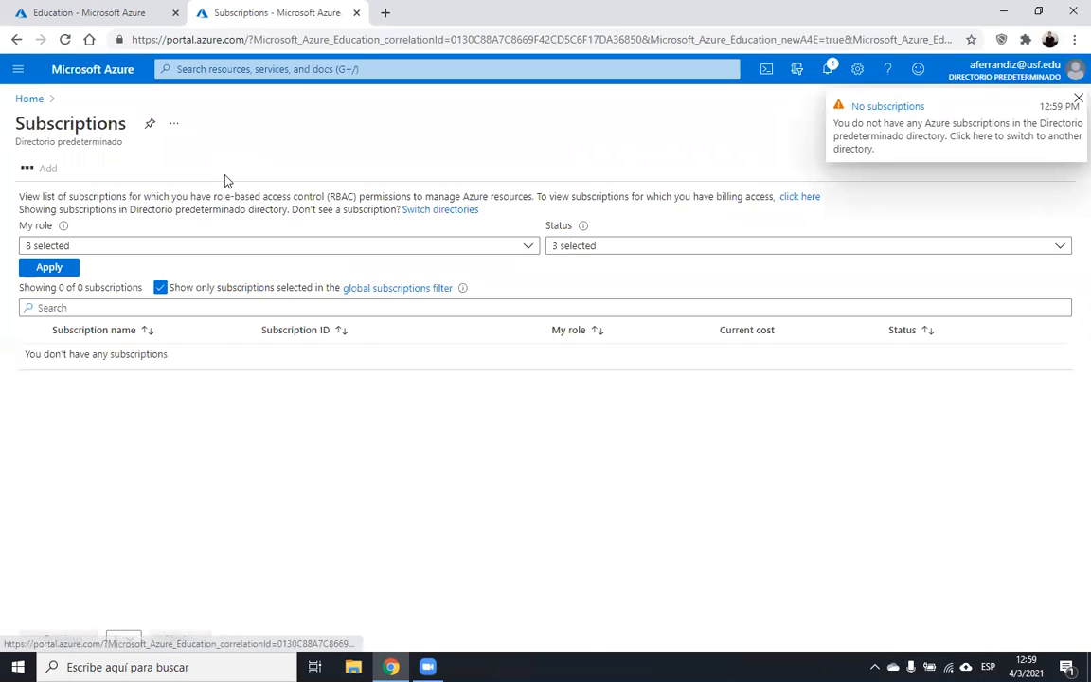
click(160, 288)
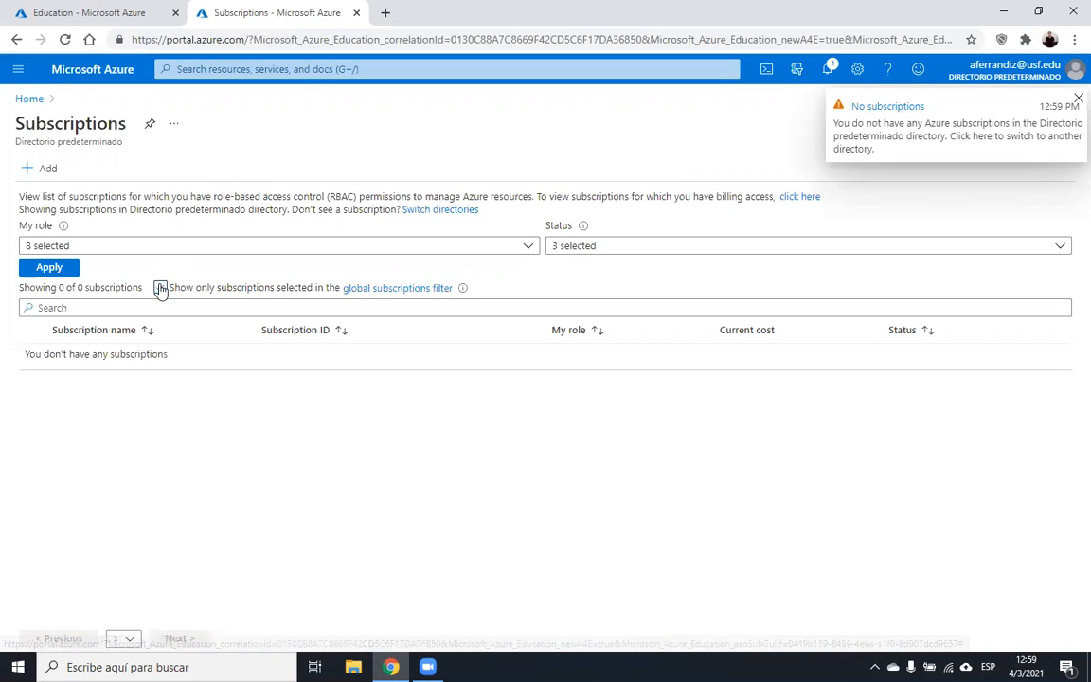
- Close the Directory + subscription pane and return to the Welcome to Azure home page
click(370, 288)
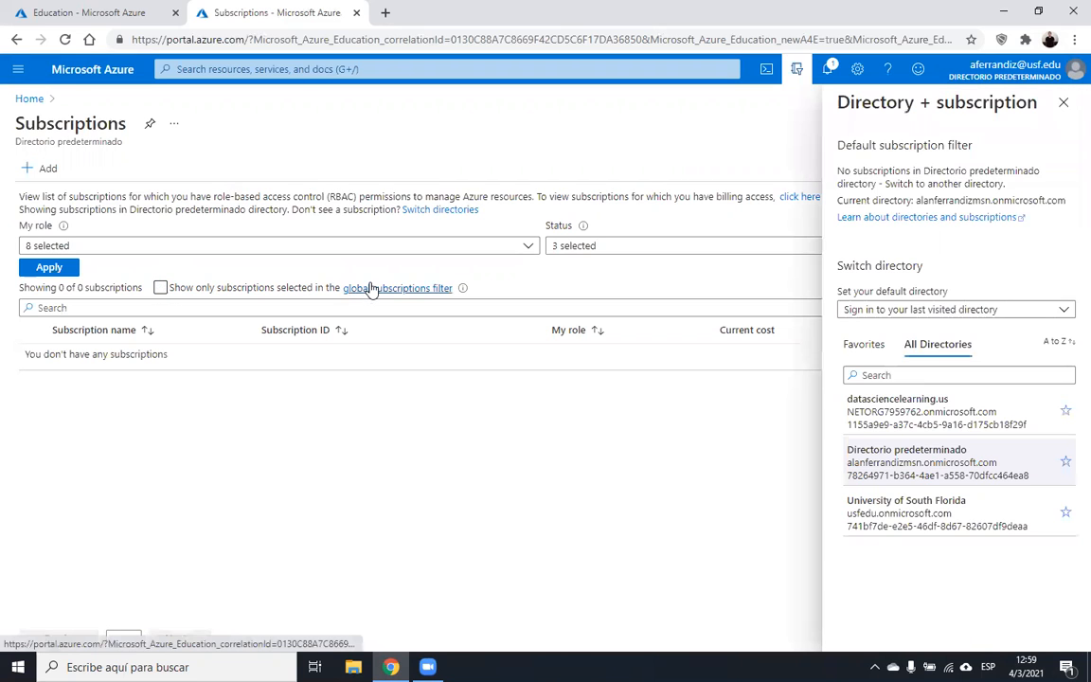
click(1064, 105)
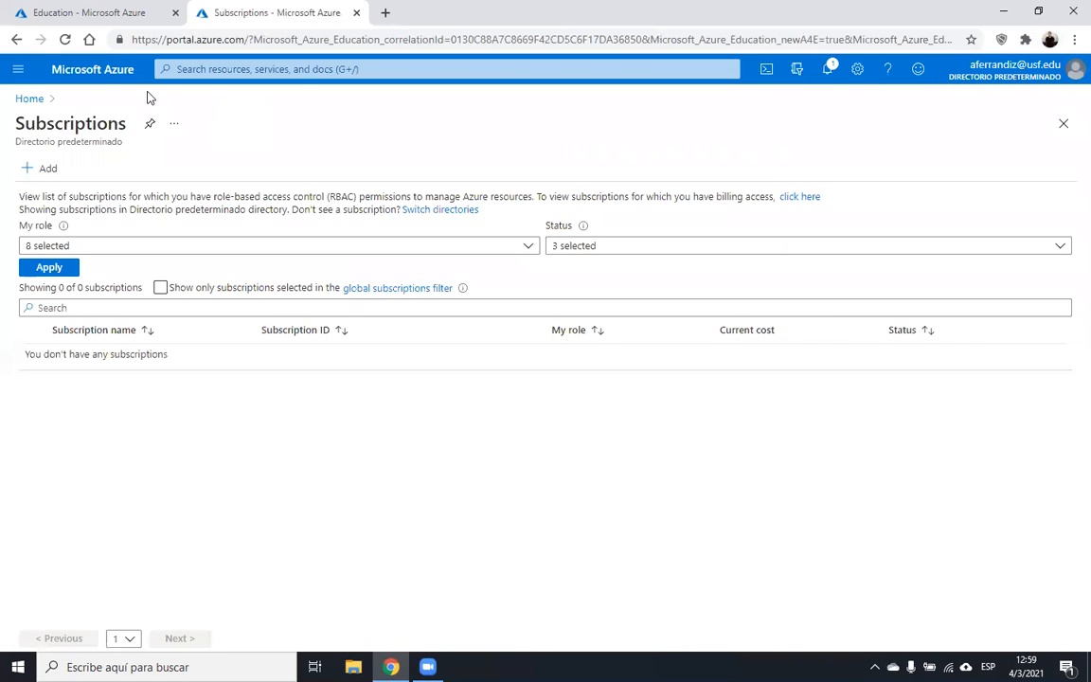
click(111, 80)
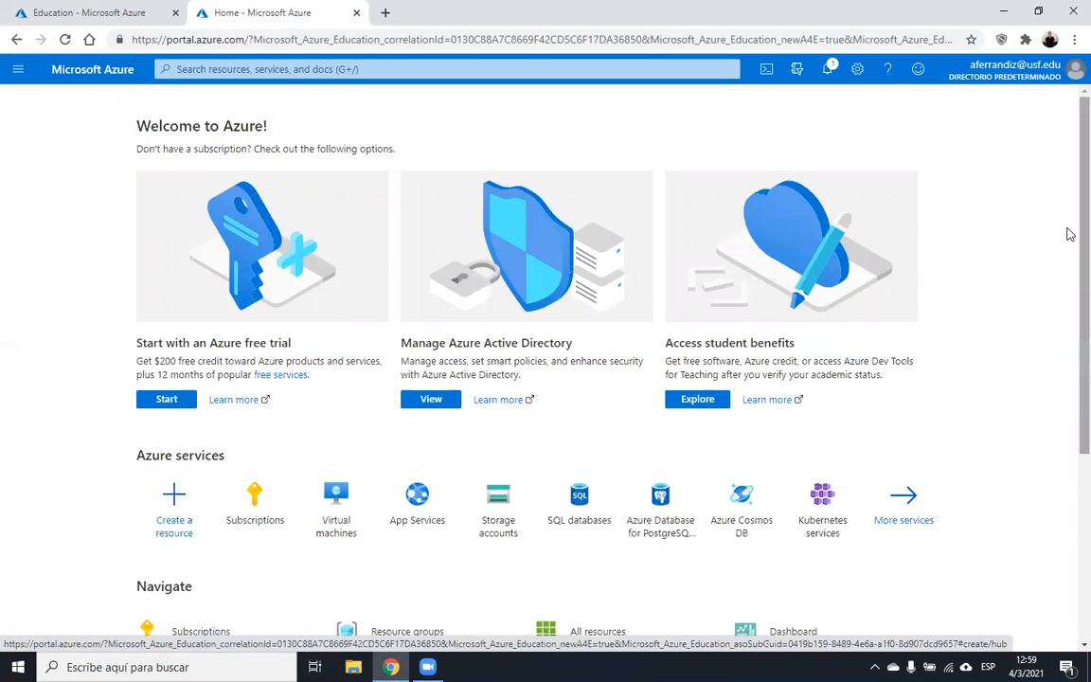
- Search the Create a resource Marketplace for 'azure sql' and select Azure SQL
scroll(1068, 294, down, 1)
drag(1077, 294, 1078, 303)
drag(1078, 224, 1070, 125)
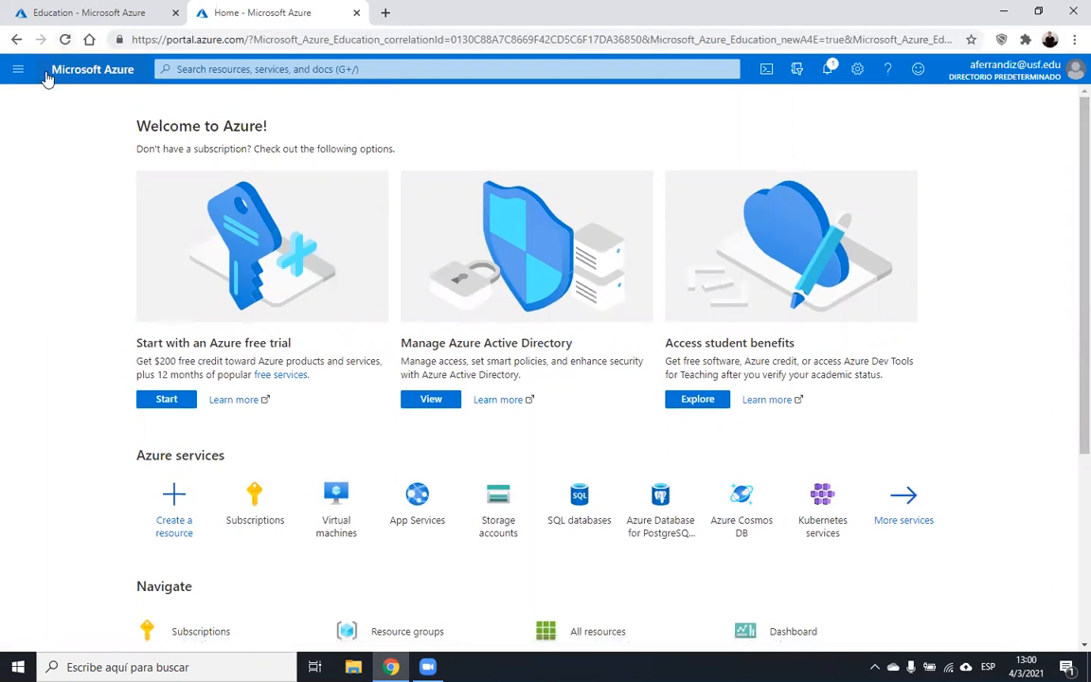
click(30, 76)
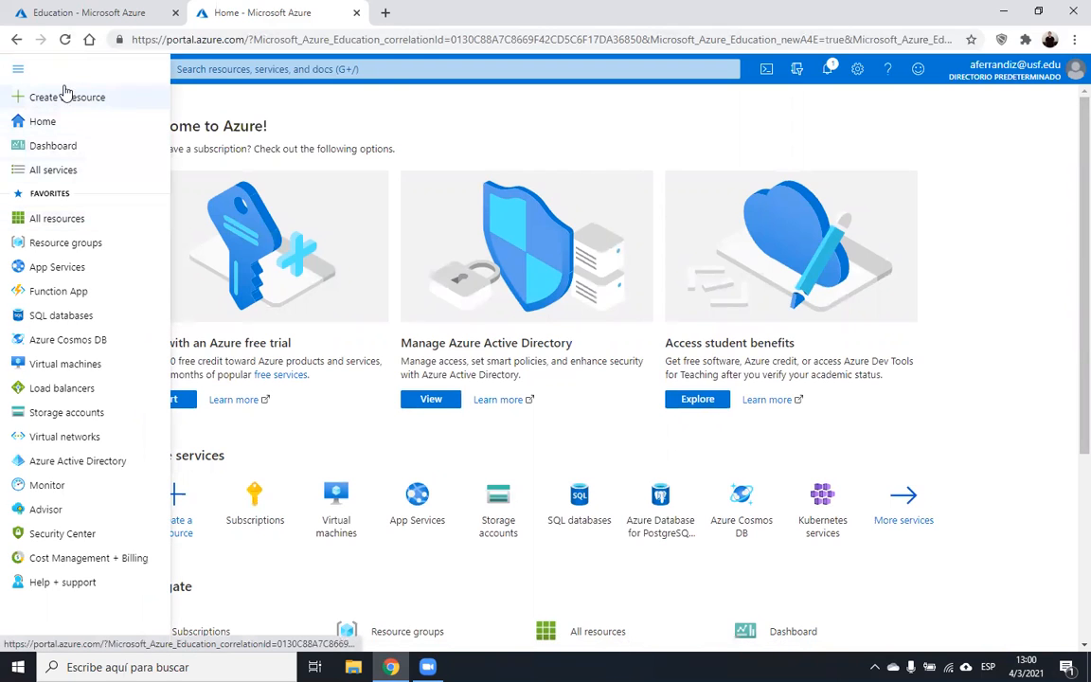
click(47, 98)
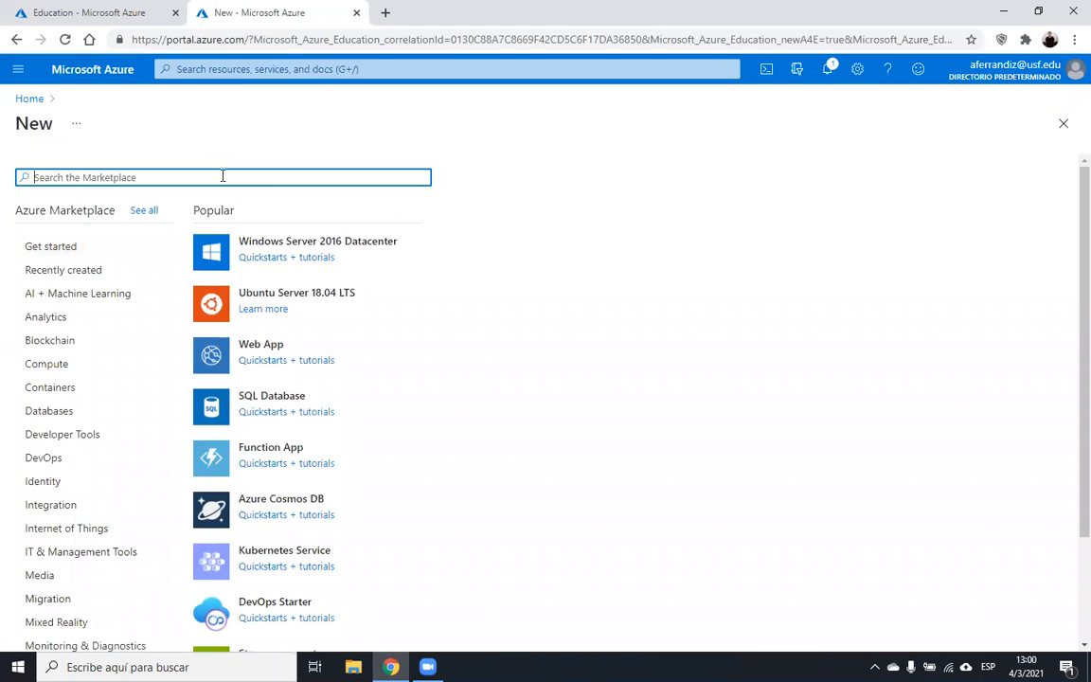
text(sql d)
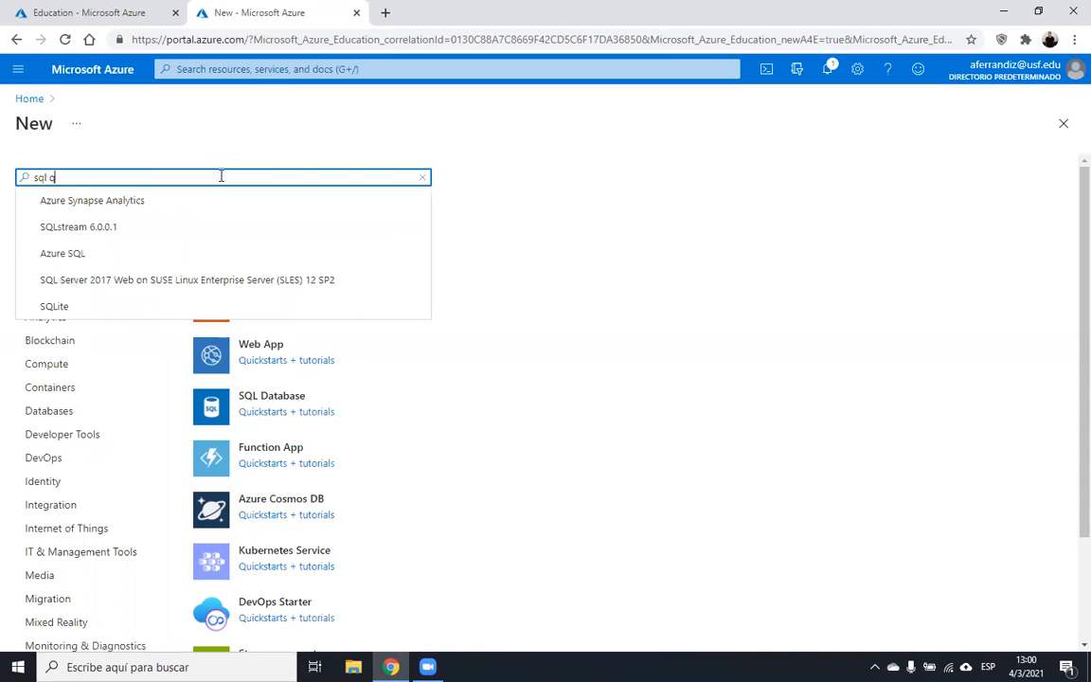
key(BackSpace)
key(BackSpace)
text(a)
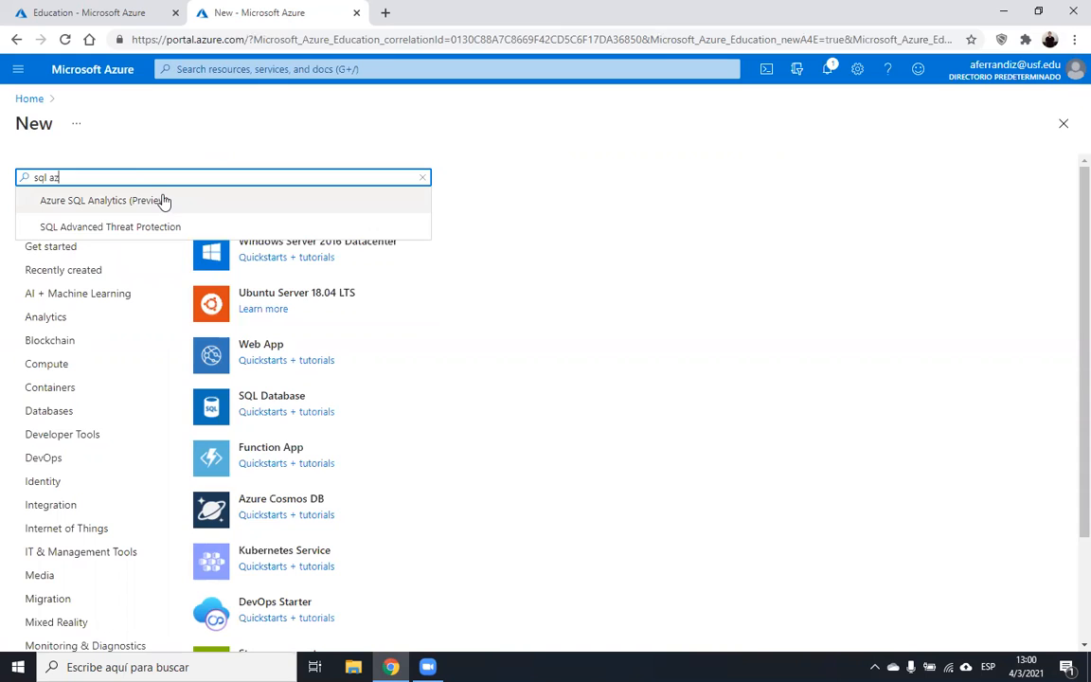
click(163, 200)
text(azu)
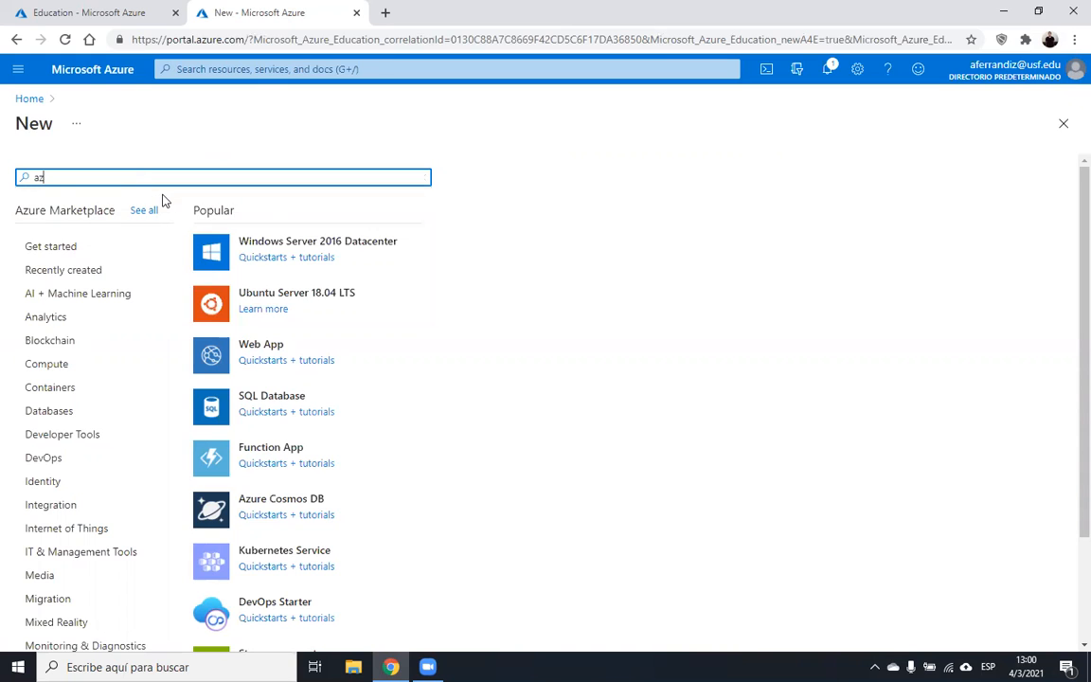
text(re s)
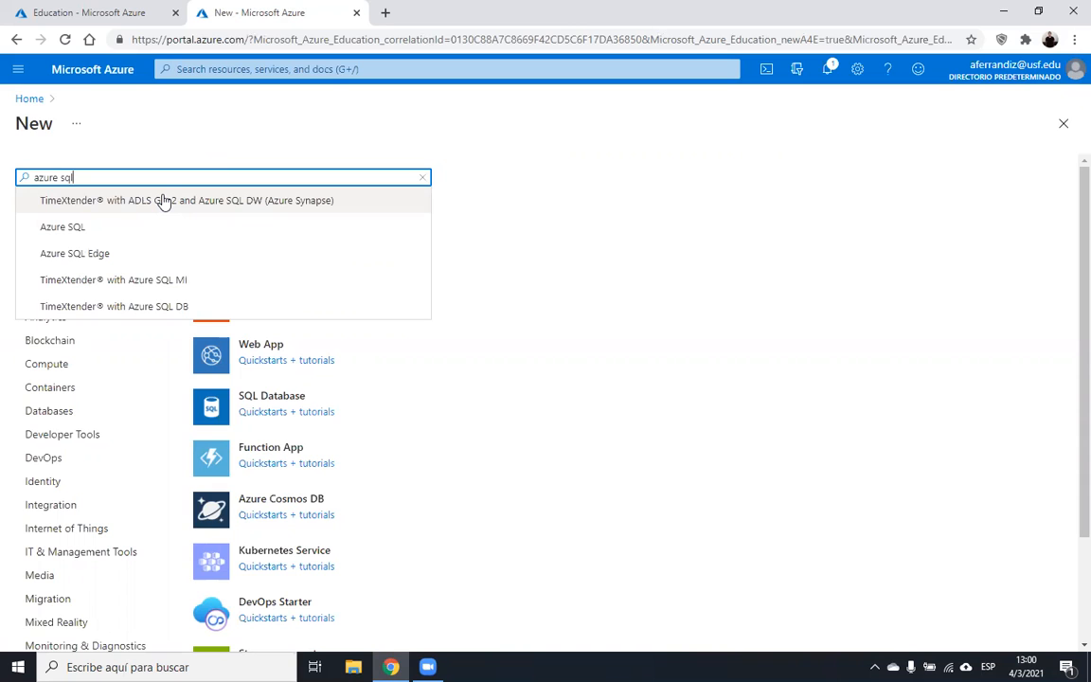
text(ql)
click(109, 209)
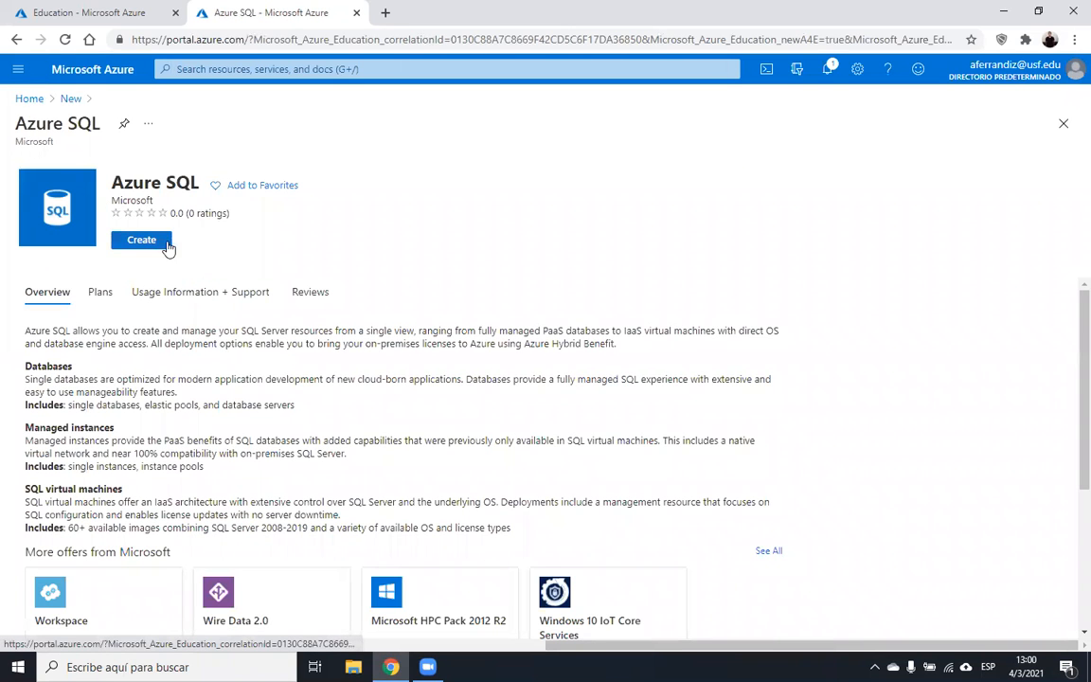
- Set University of South Florida as the default directory and switch into it
click(149, 242)
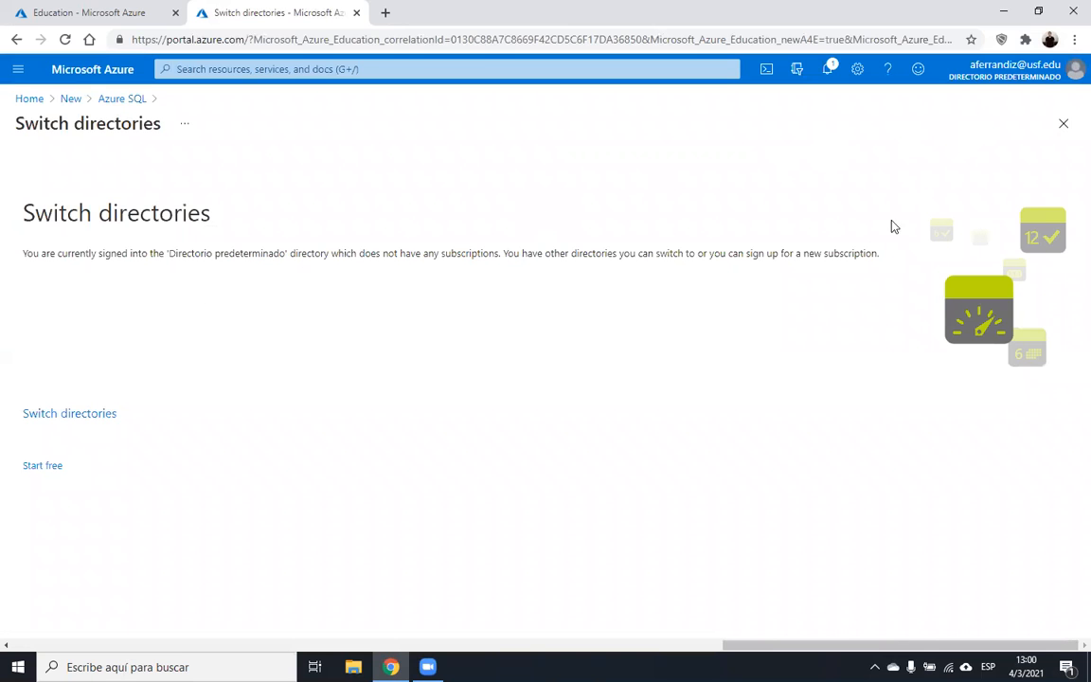
click(1005, 73)
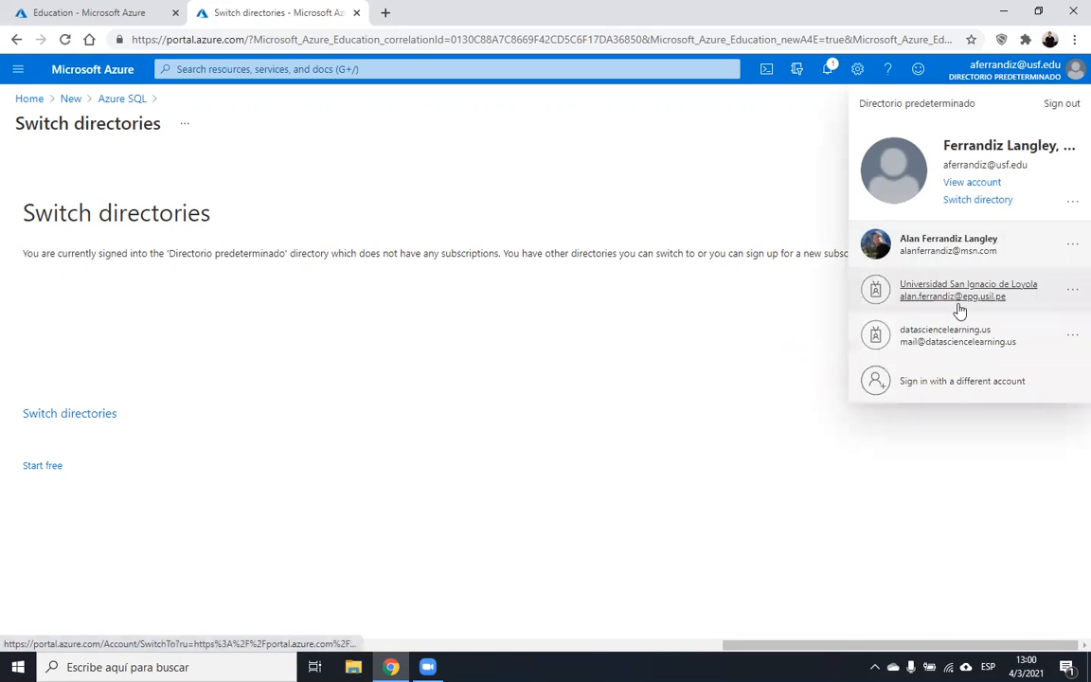
click(979, 200)
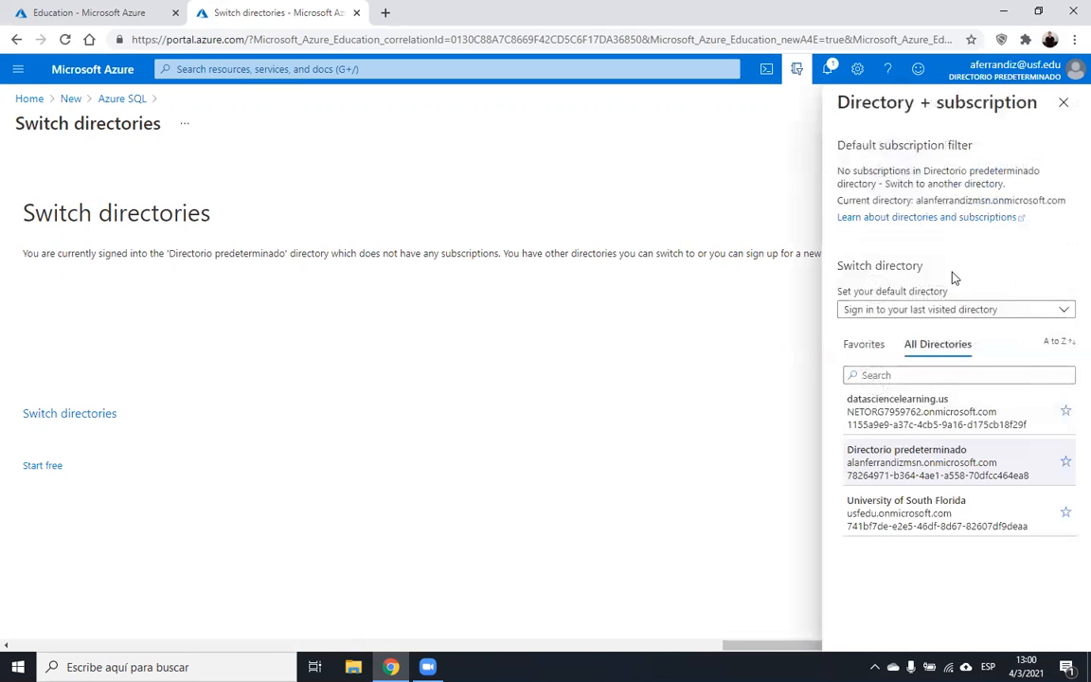
click(939, 311)
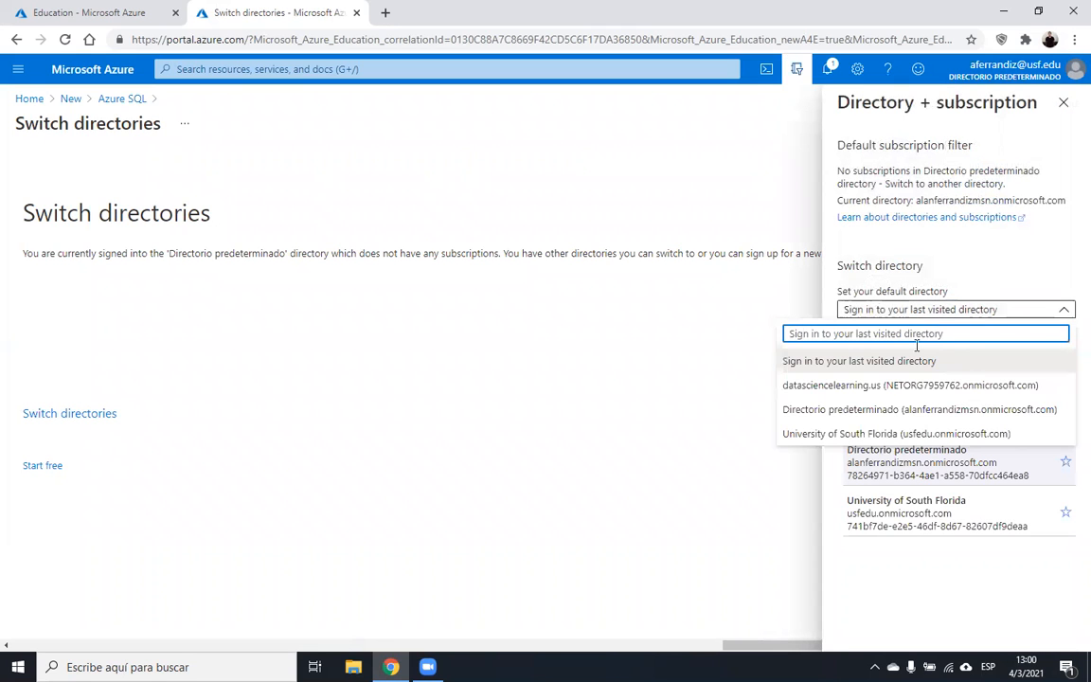
click(887, 434)
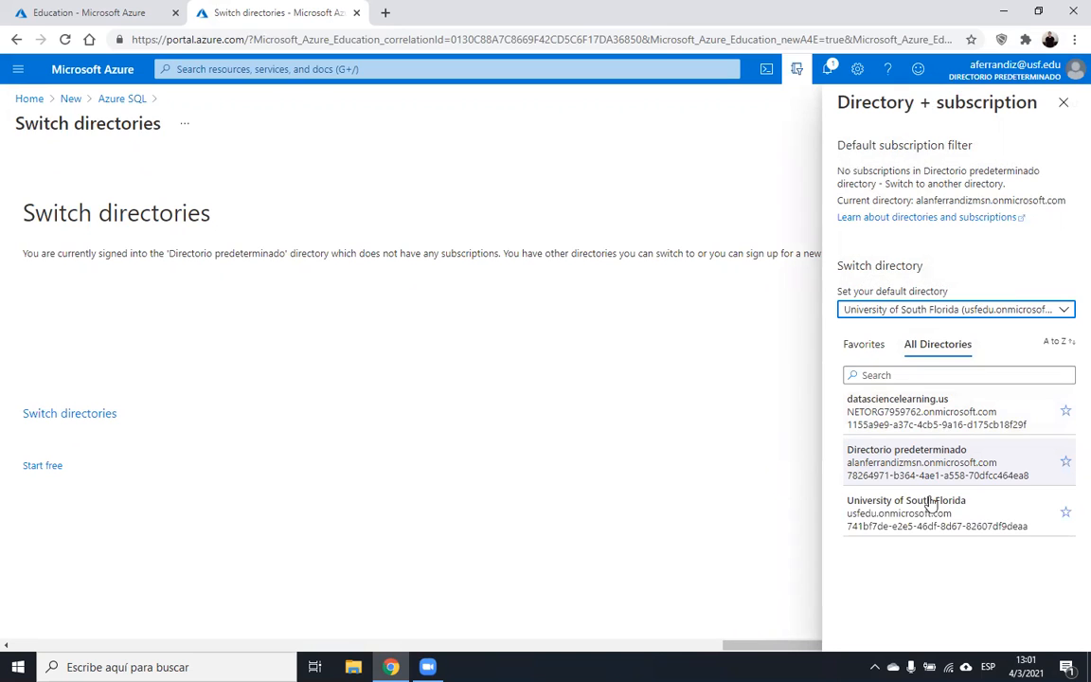
click(913, 526)
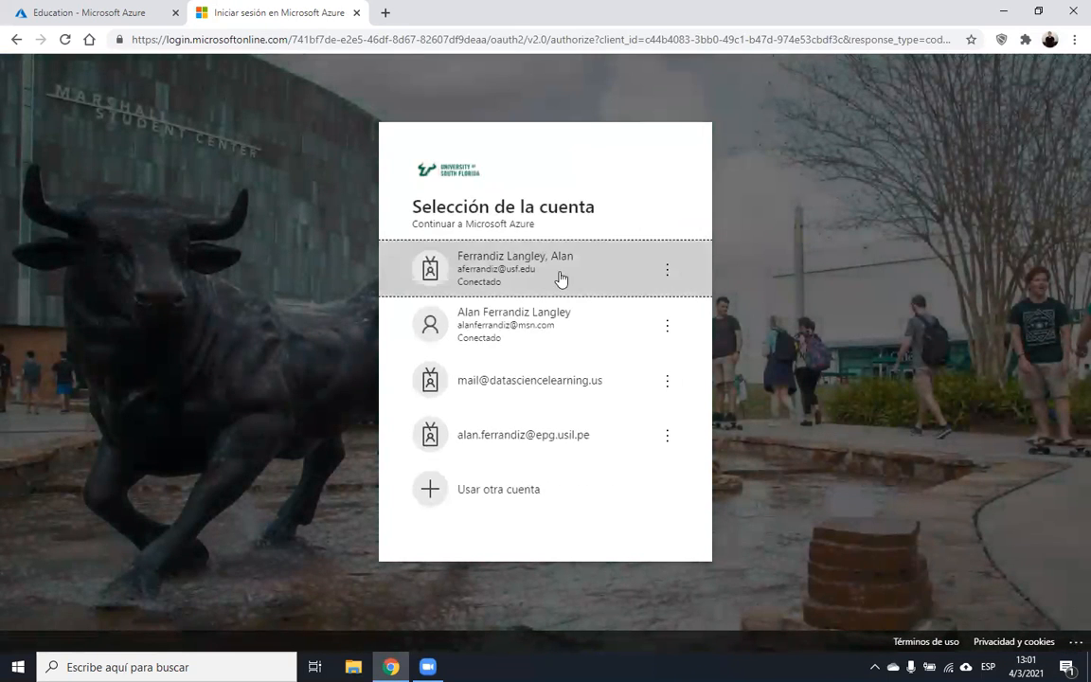
- Pick the USF account to sign in and show its 2 active subscriptions
click(544, 273)
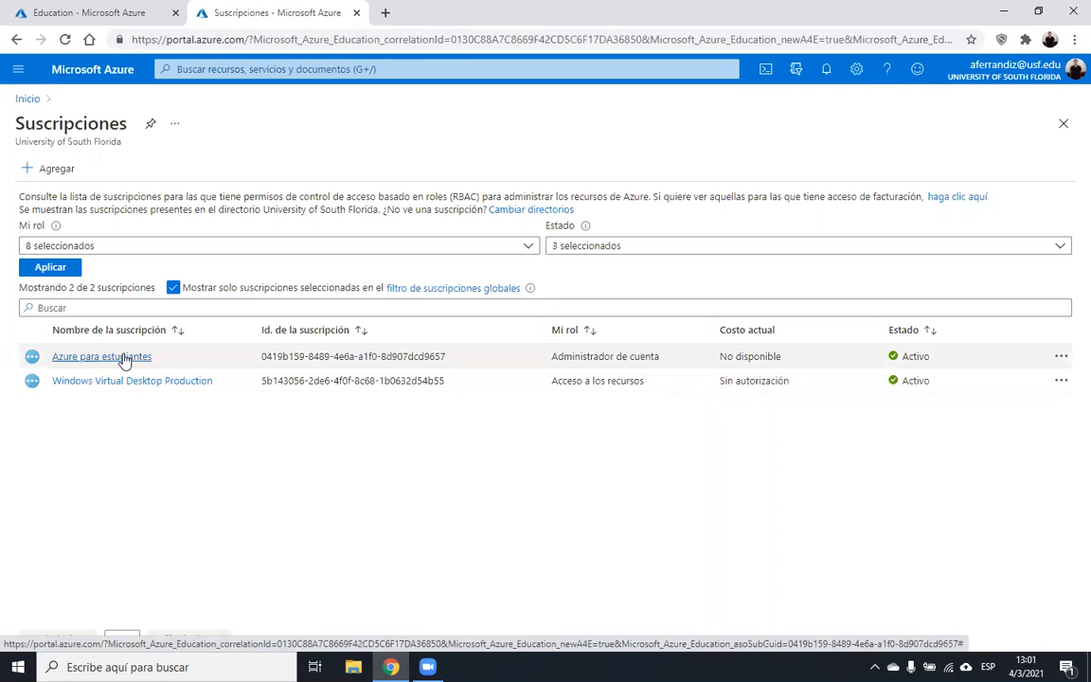
- Open the Azure para estudiantes subscription
click(1071, 79)
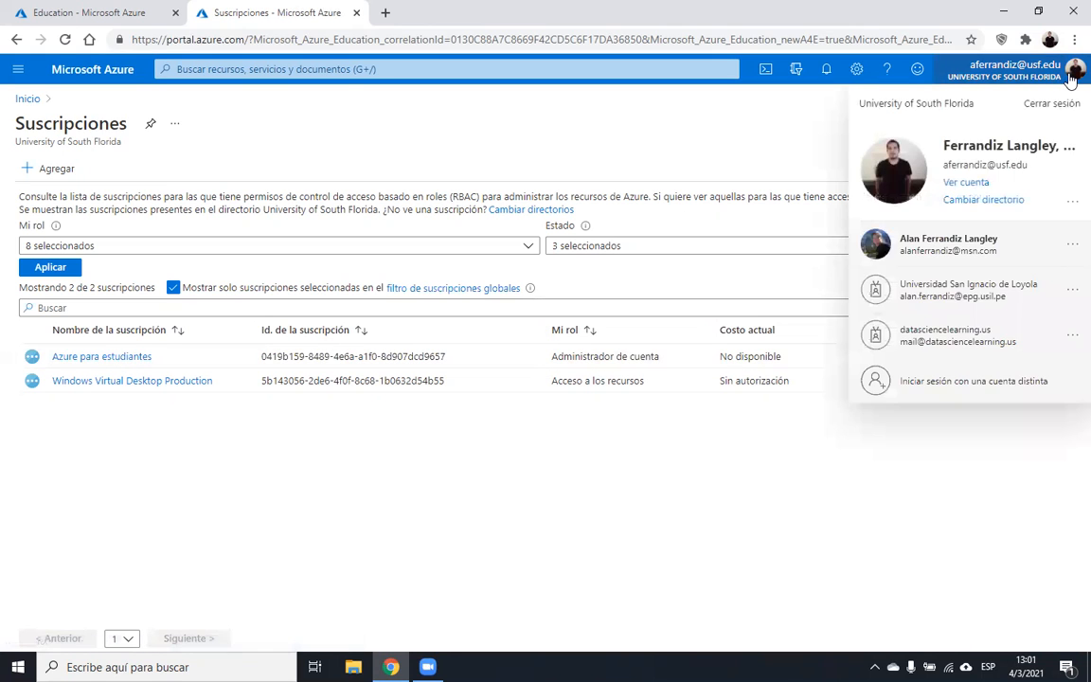
click(1071, 79)
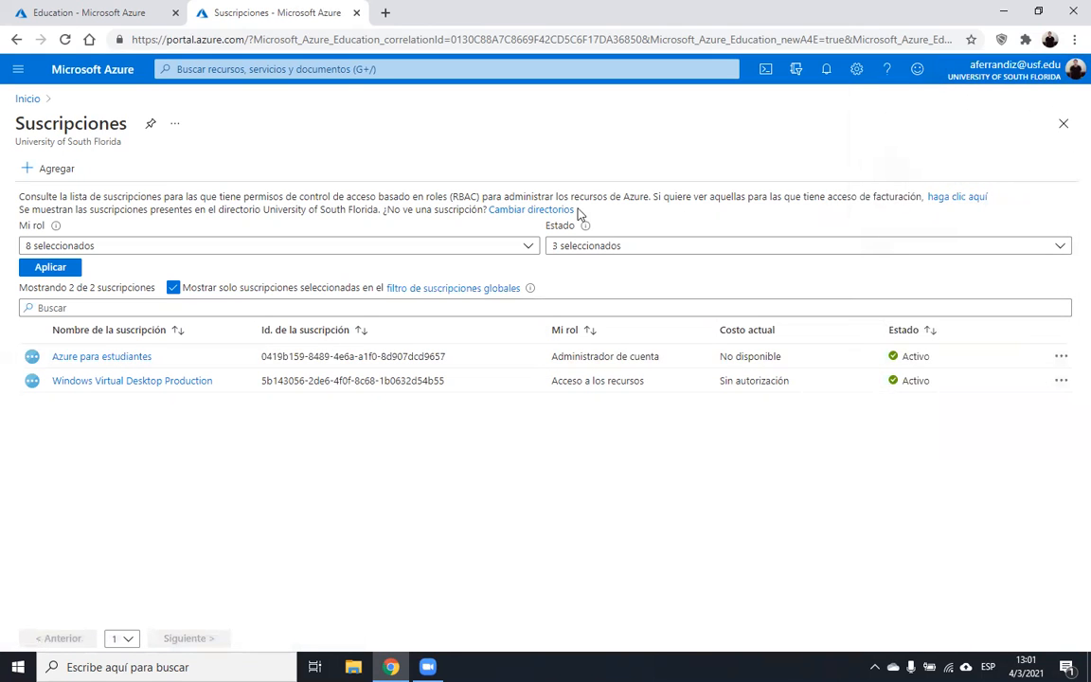
click(128, 357)
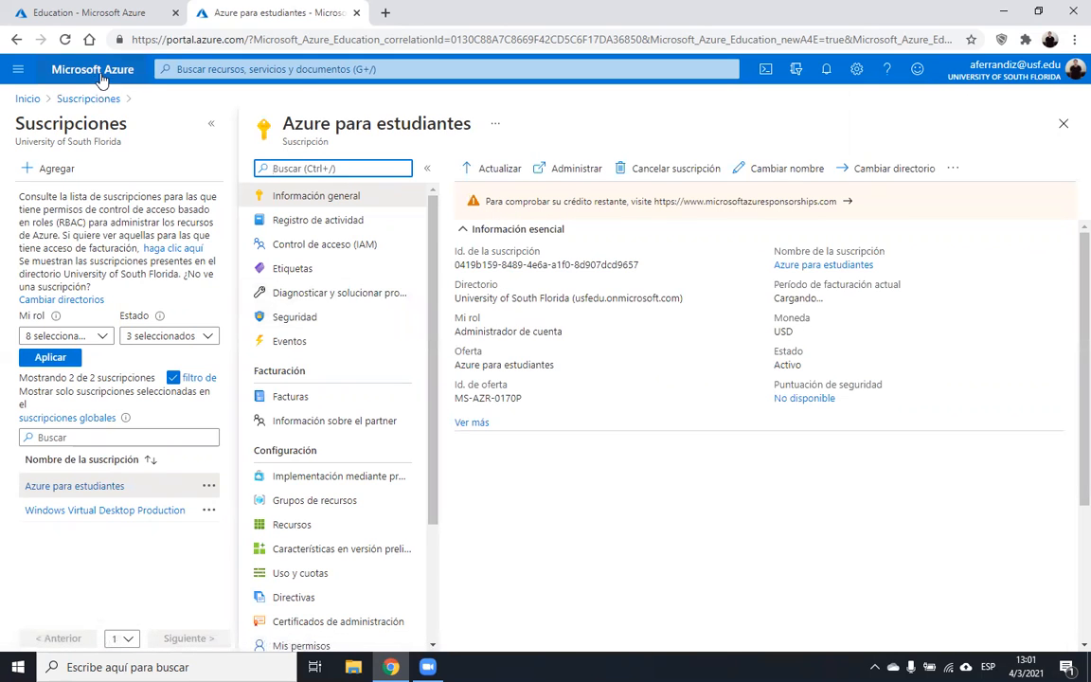
- Change the portal language from Spanish to English in Idioma y región settings and apply it
click(964, 72)
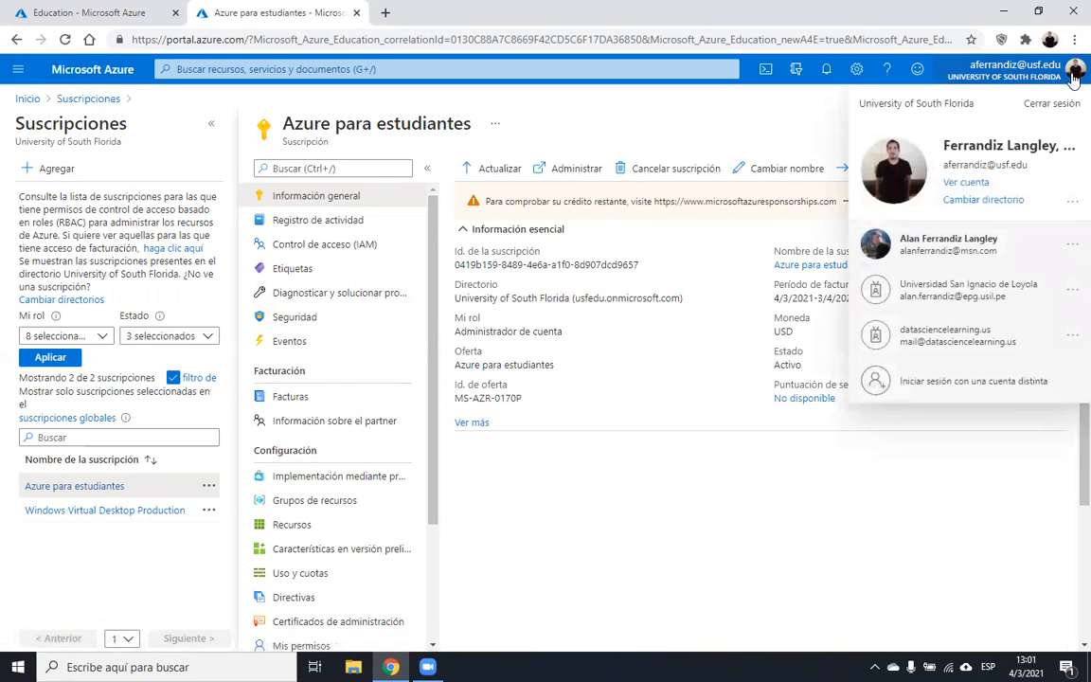
click(856, 69)
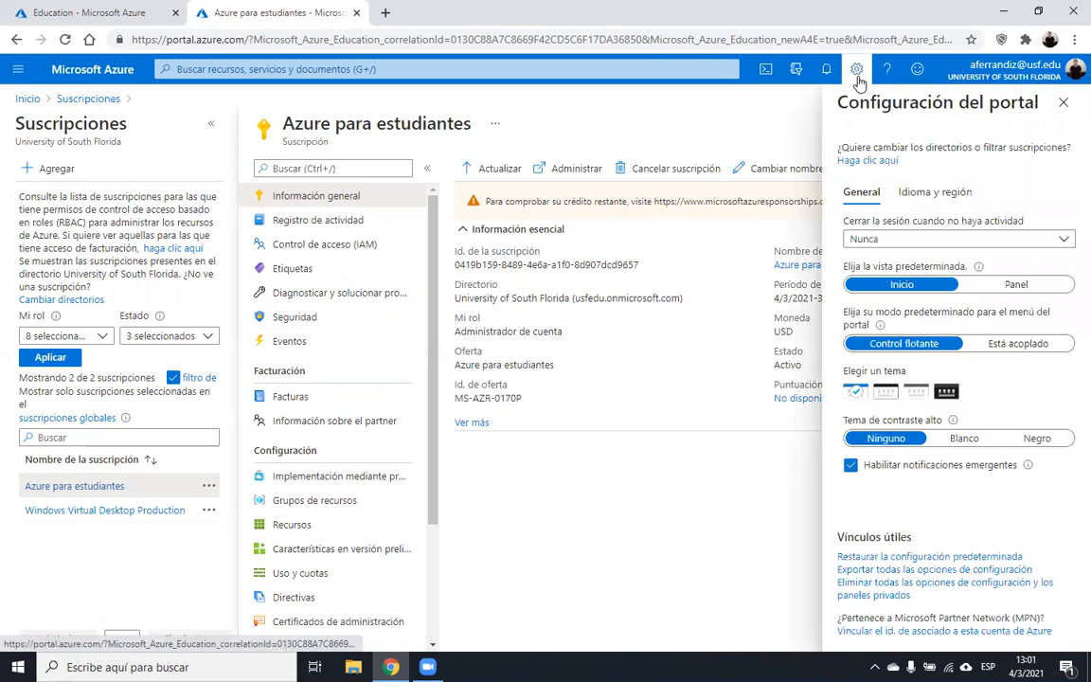
click(915, 191)
click(915, 254)
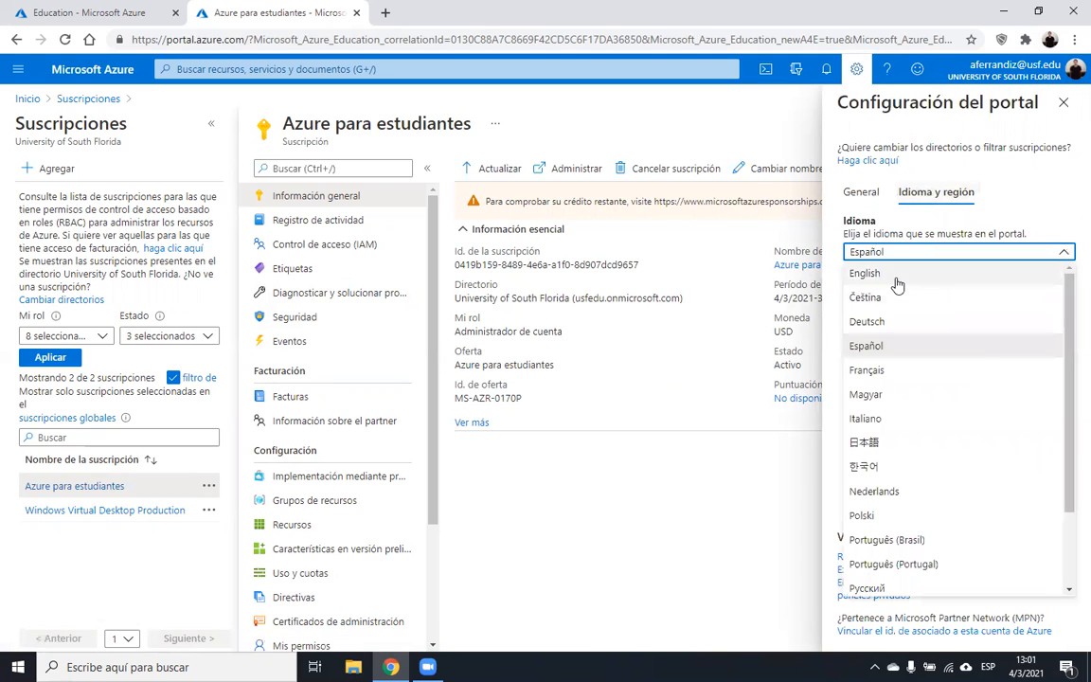
click(909, 272)
click(873, 352)
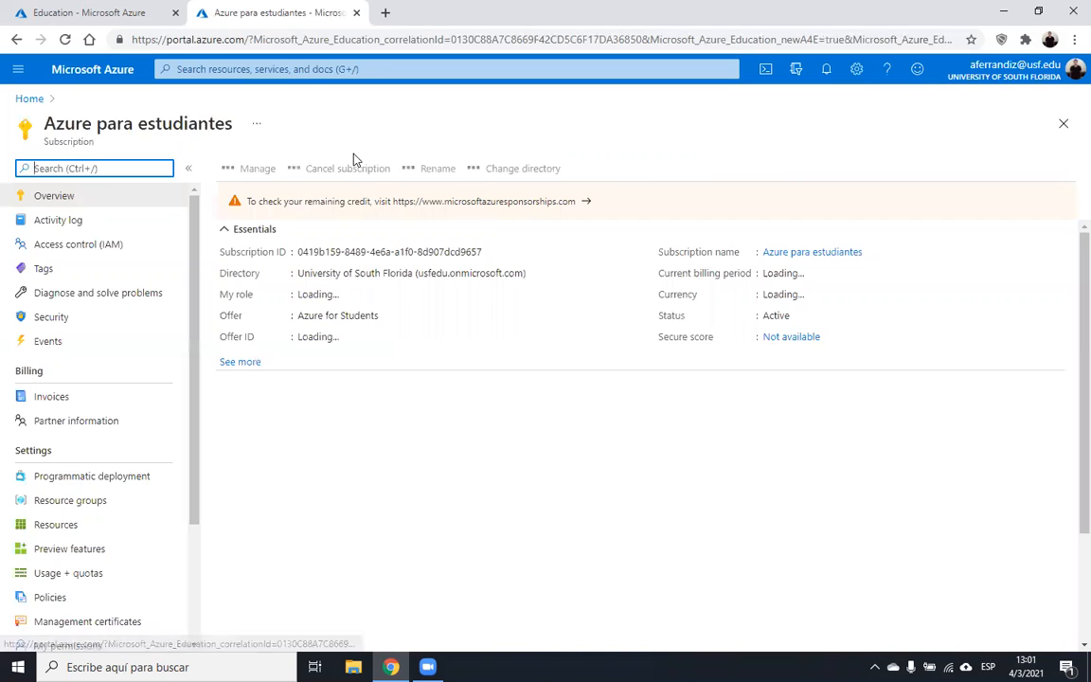
- From the Azure home page, search 'azure sql' and open the Azure SQL service
click(103, 80)
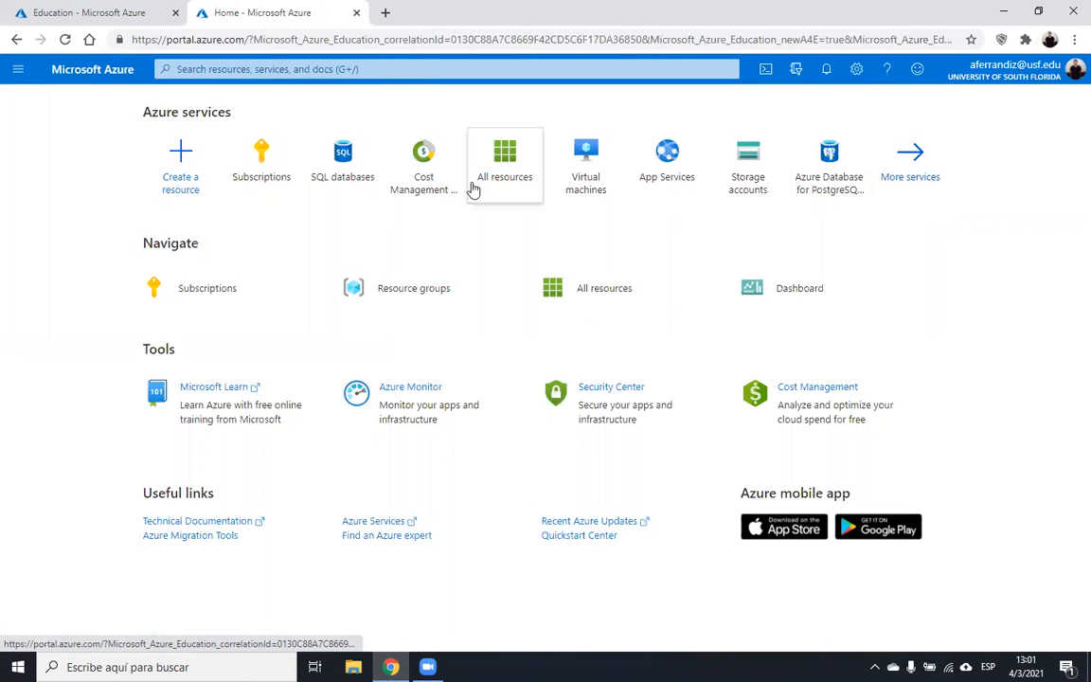
mouse_move(320, 153)
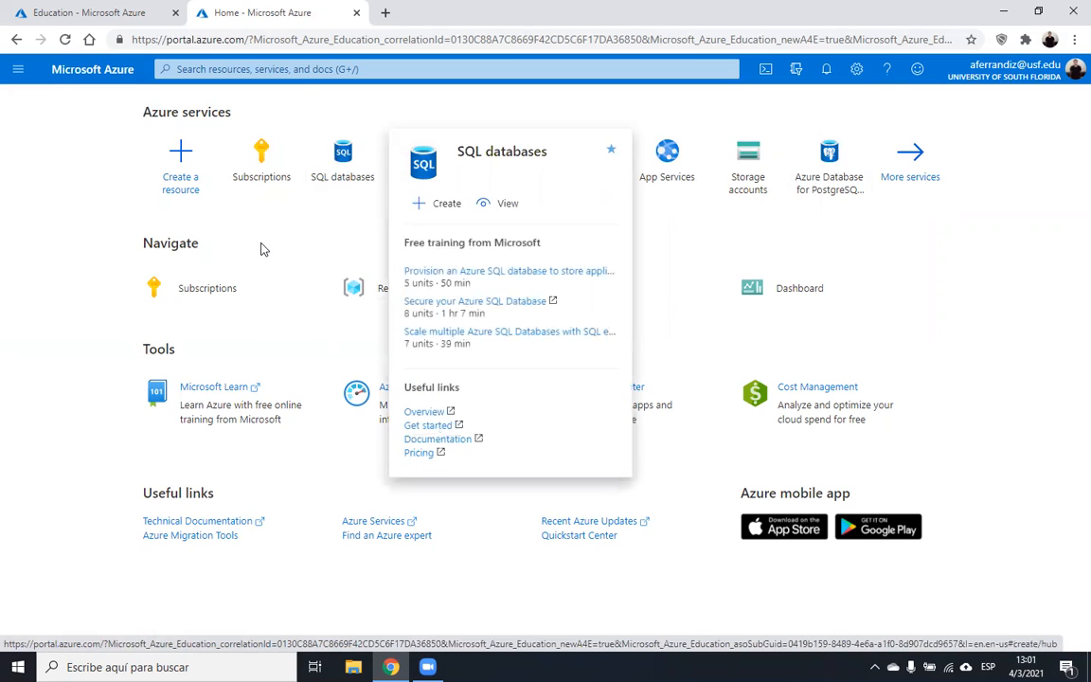
click(275, 71)
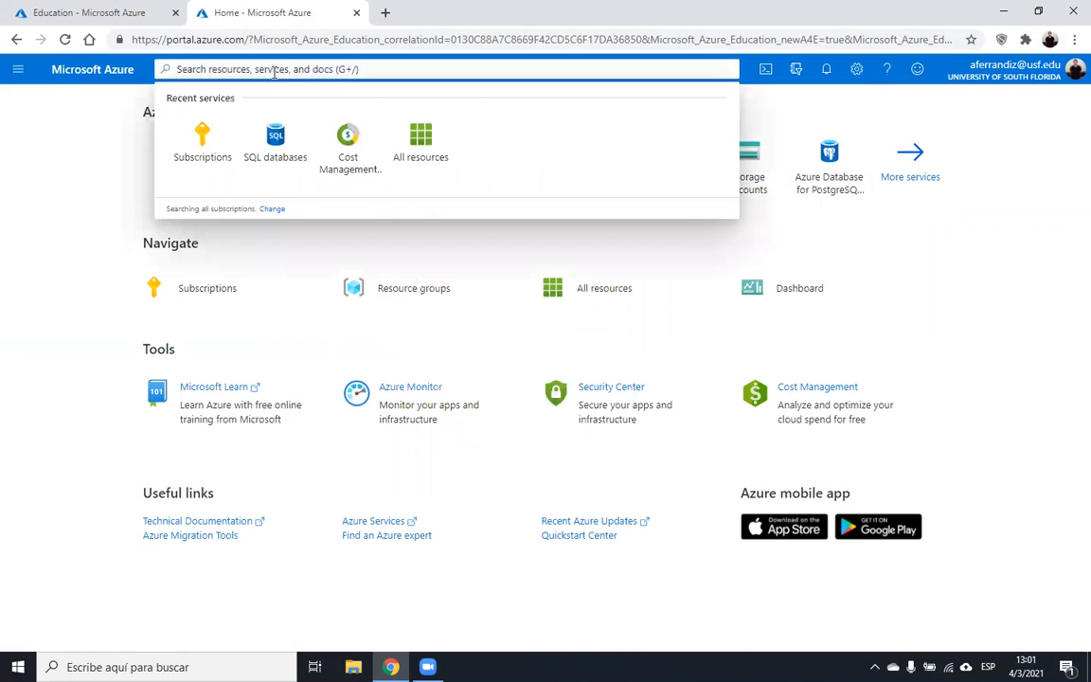
text(azure sql)
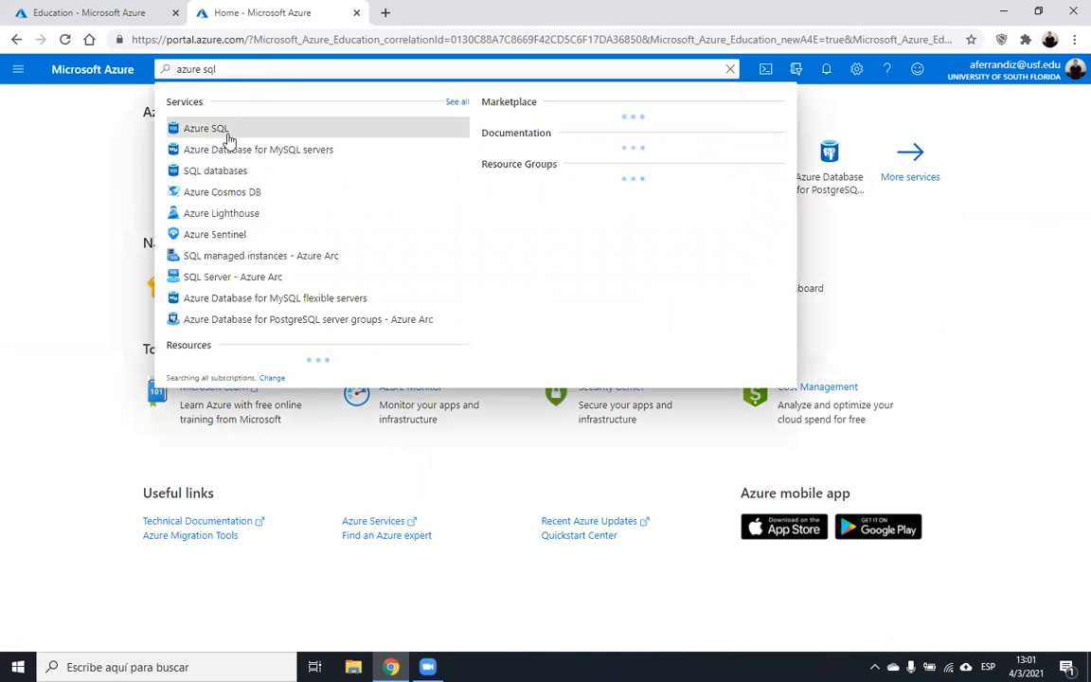
click(228, 133)
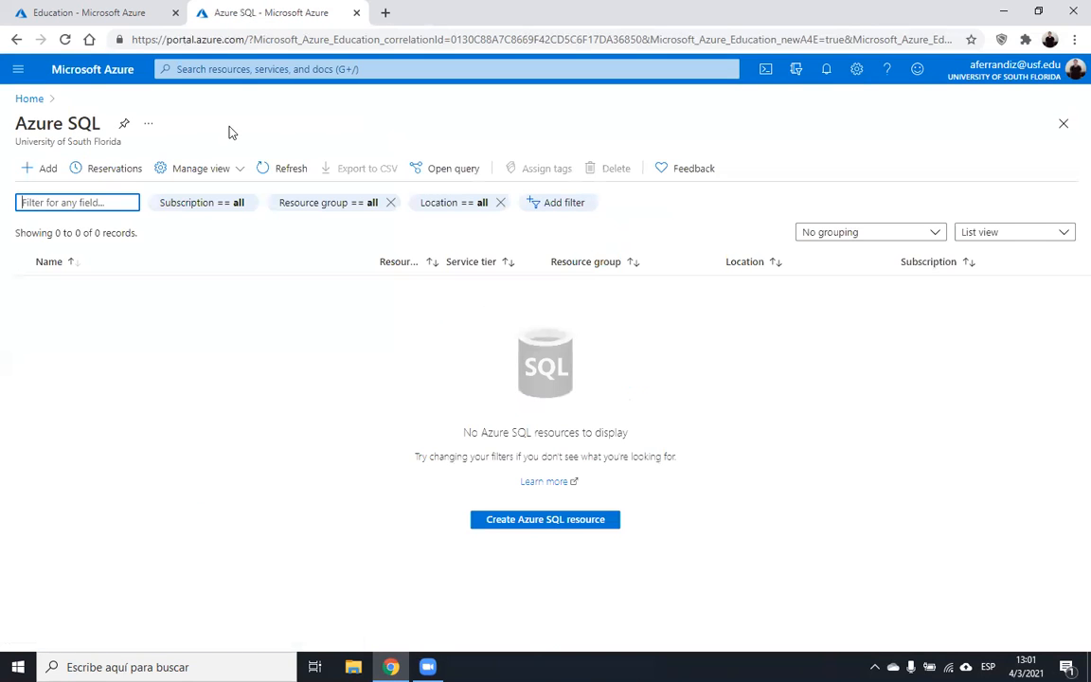
- Pick SQL databases with Single database as the resource type and start creating it
click(48, 177)
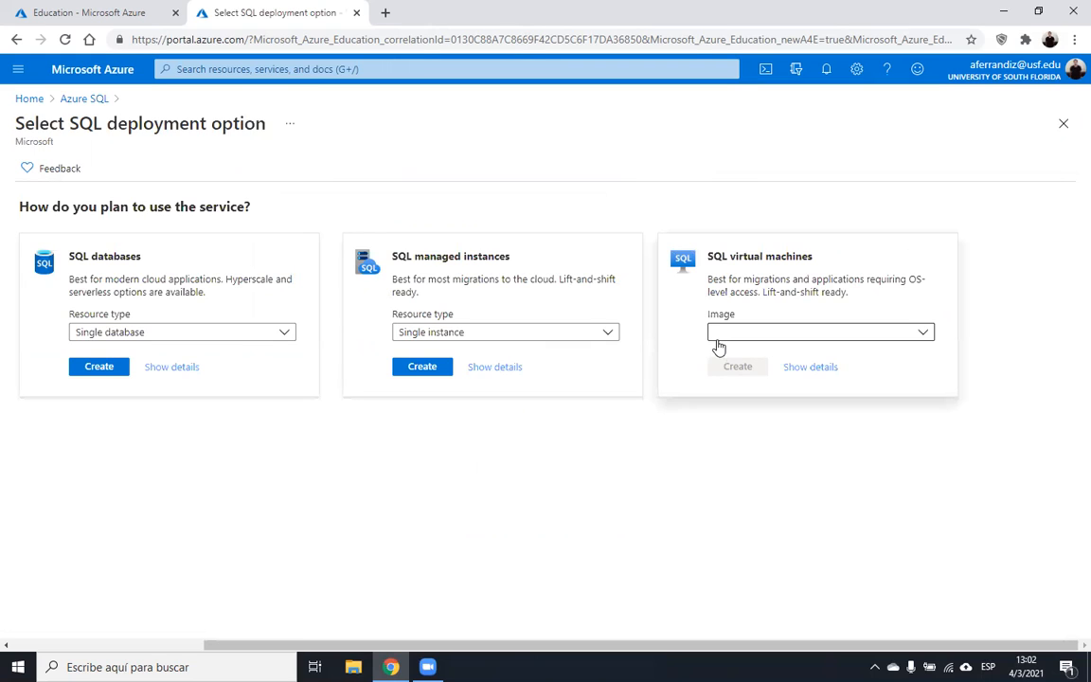
click(274, 335)
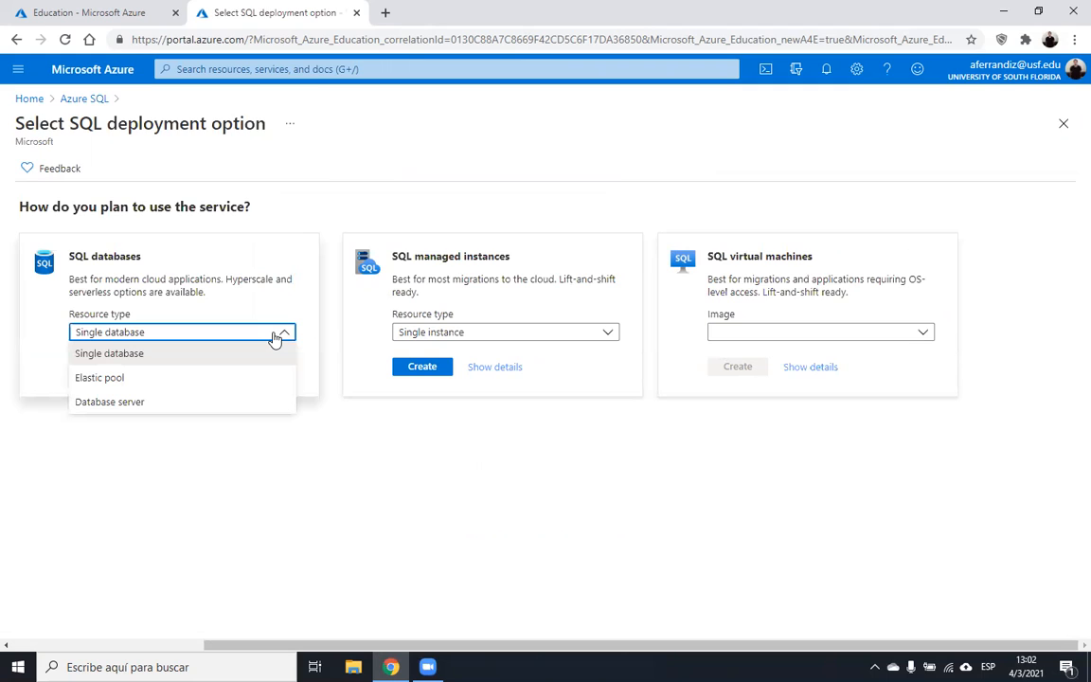
click(142, 353)
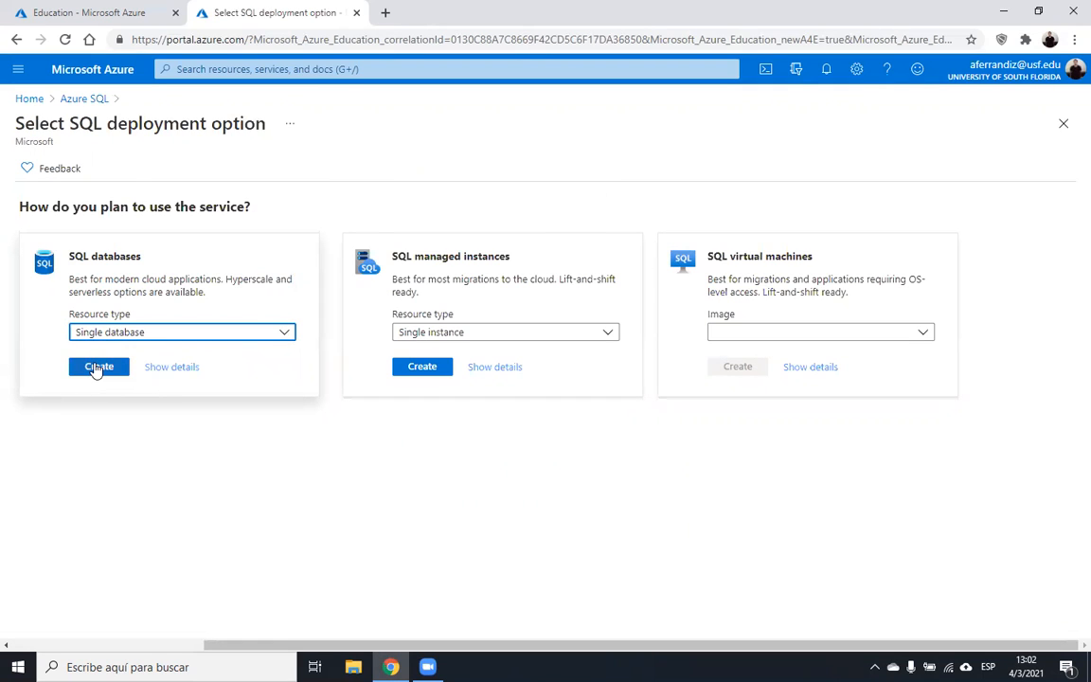
click(97, 367)
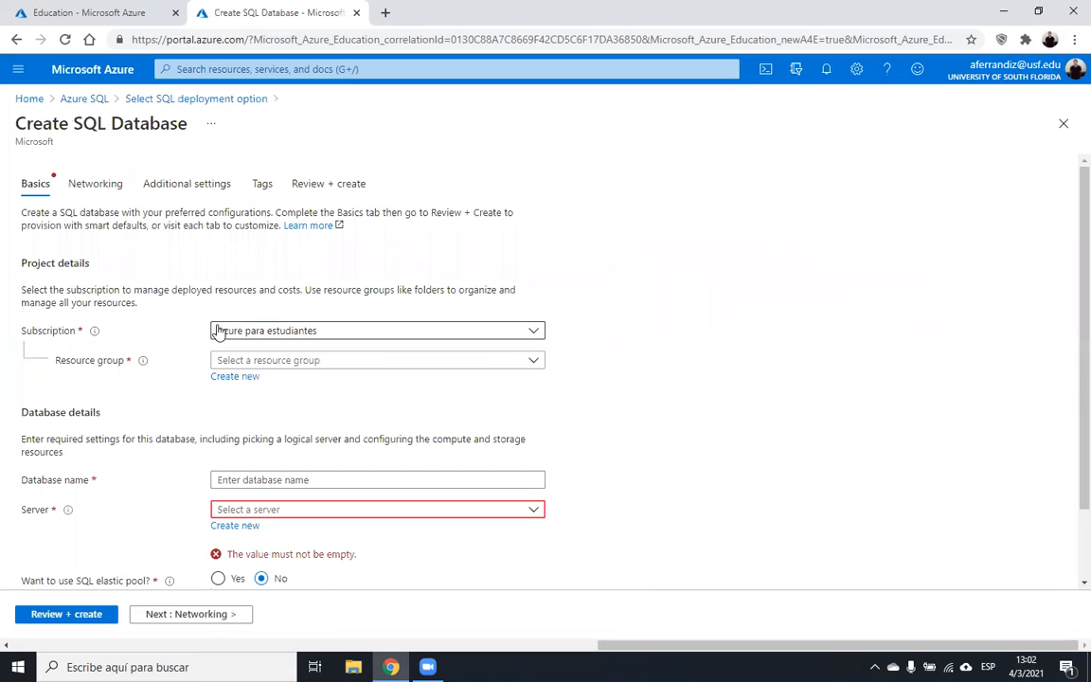
- Choose the Azure para estudiantes subscription and create a new resource group named RG1
click(294, 327)
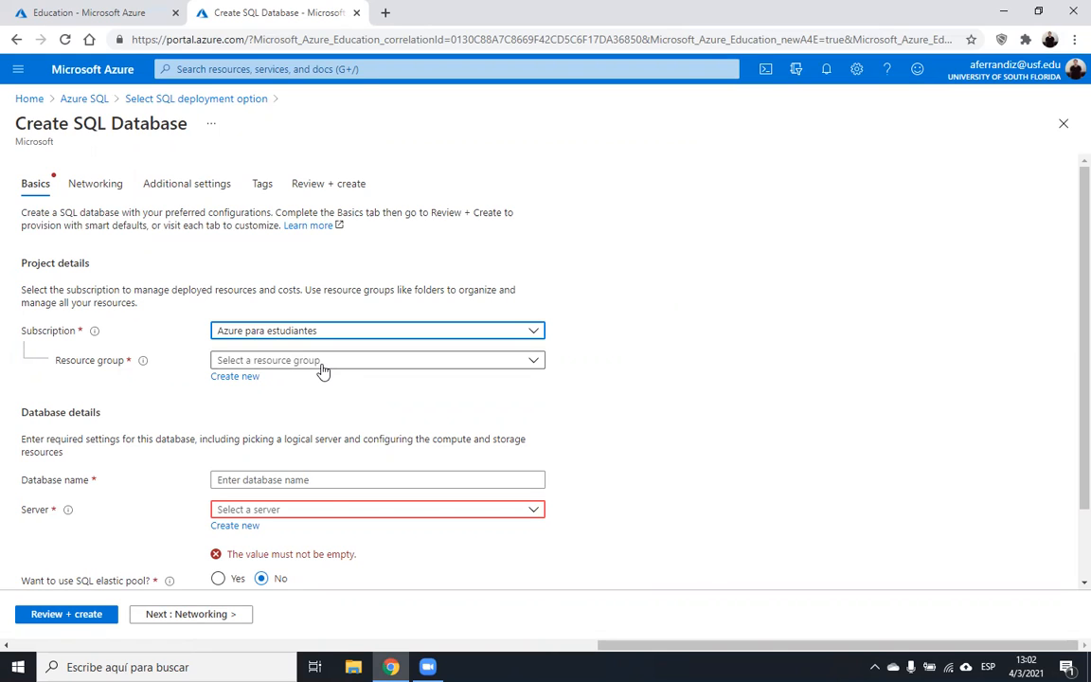
click(236, 378)
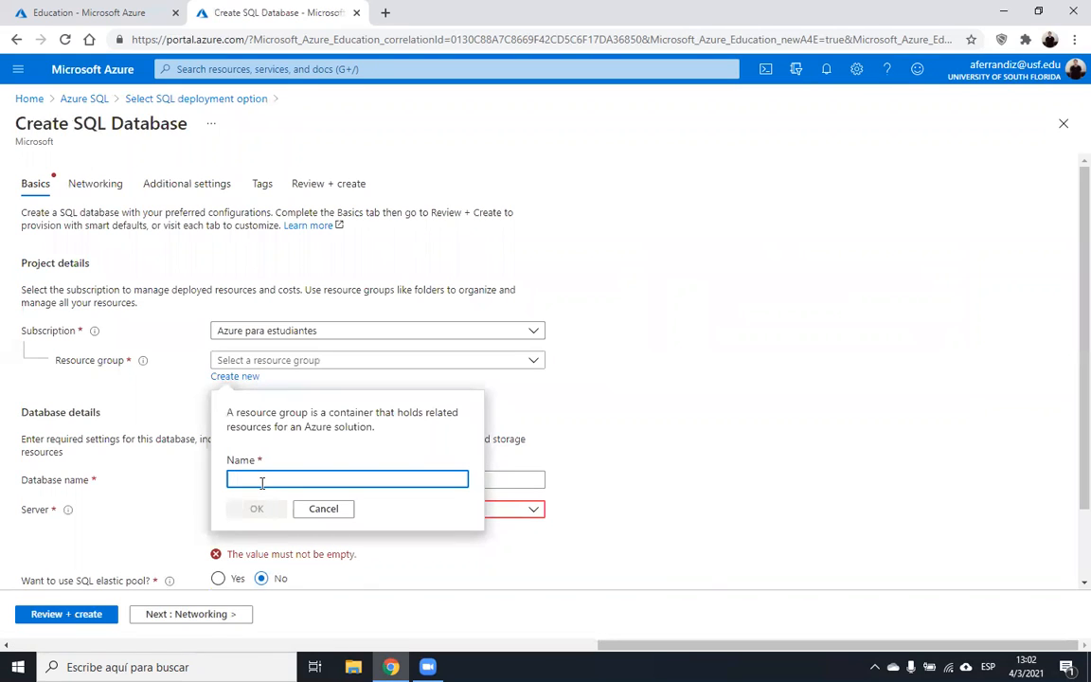
text(RG1)
click(263, 511)
click(262, 511)
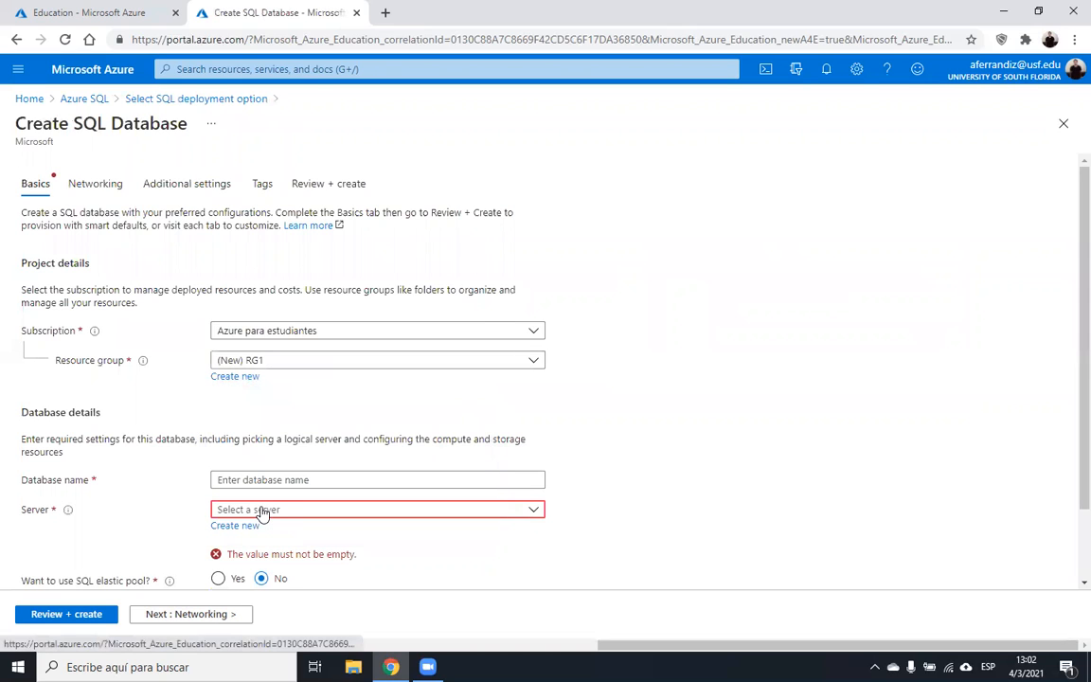
- Name the database 'aviation' and begin creating a new server for it
click(307, 478)
text(av)
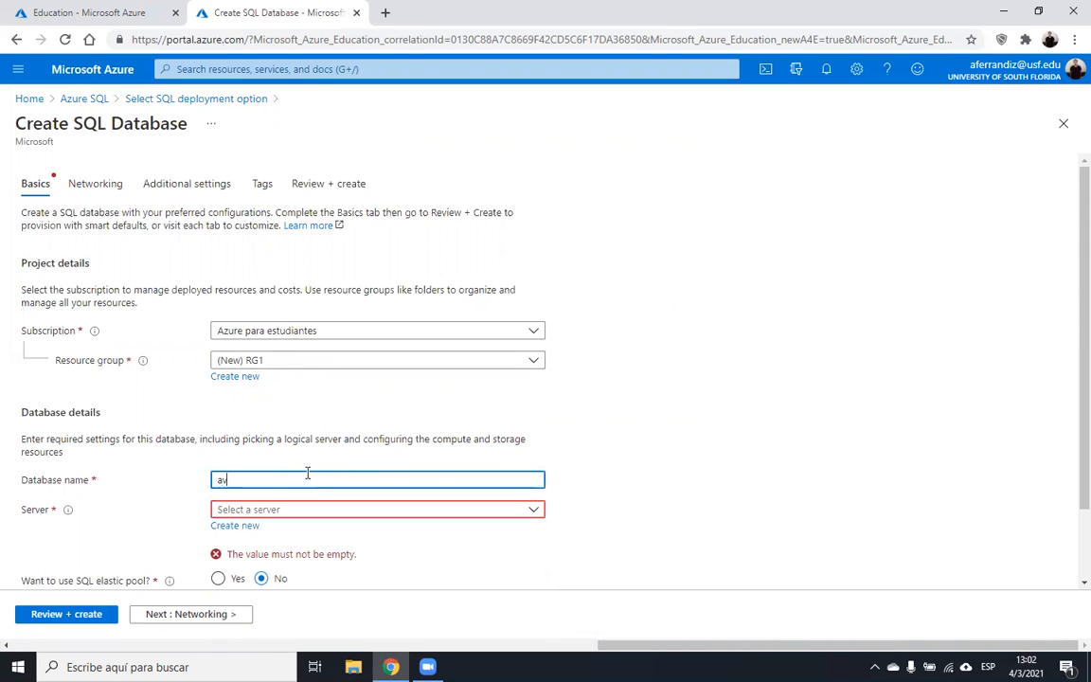
text(iation)
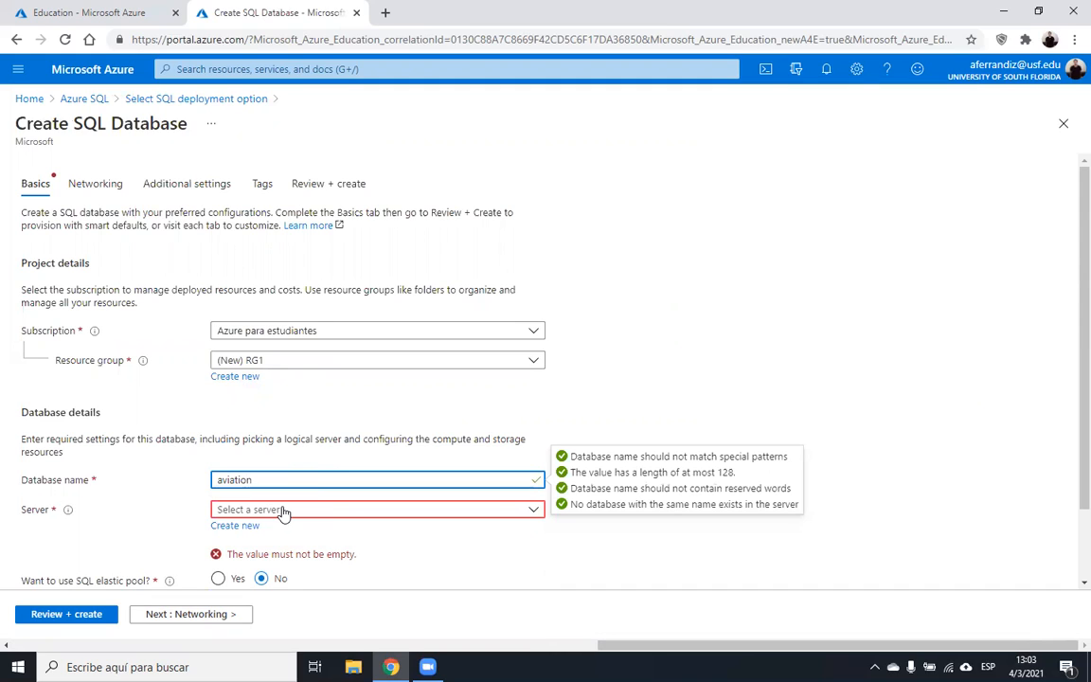
click(249, 526)
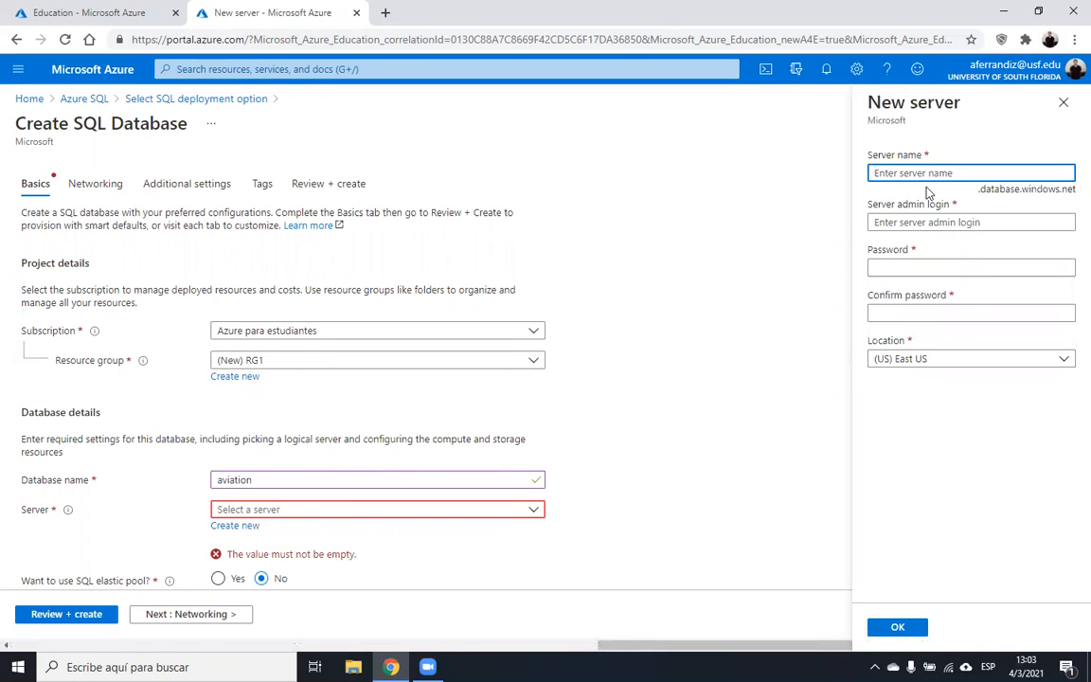
- Enter a name for the new server, correcting typos along the way
text(aferrna)
key(BackSpace)
key(BackSpace)
key(BackSpace)
key(BackSpace)
key(BackSpace)
key(BackSpace)
key(BackSpace)
text(usf)
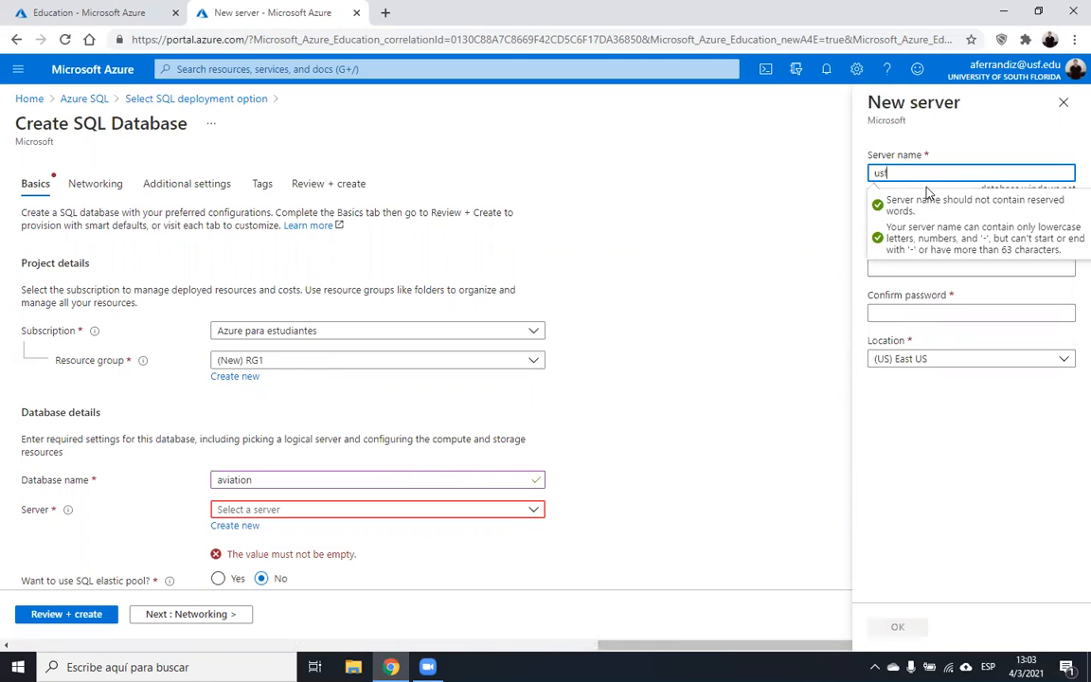
text(-aferrnaidz)
key(BackSpace)
key(BackSpace)
key(BackSpace)
key(BackSpace)
key(BackSpace)
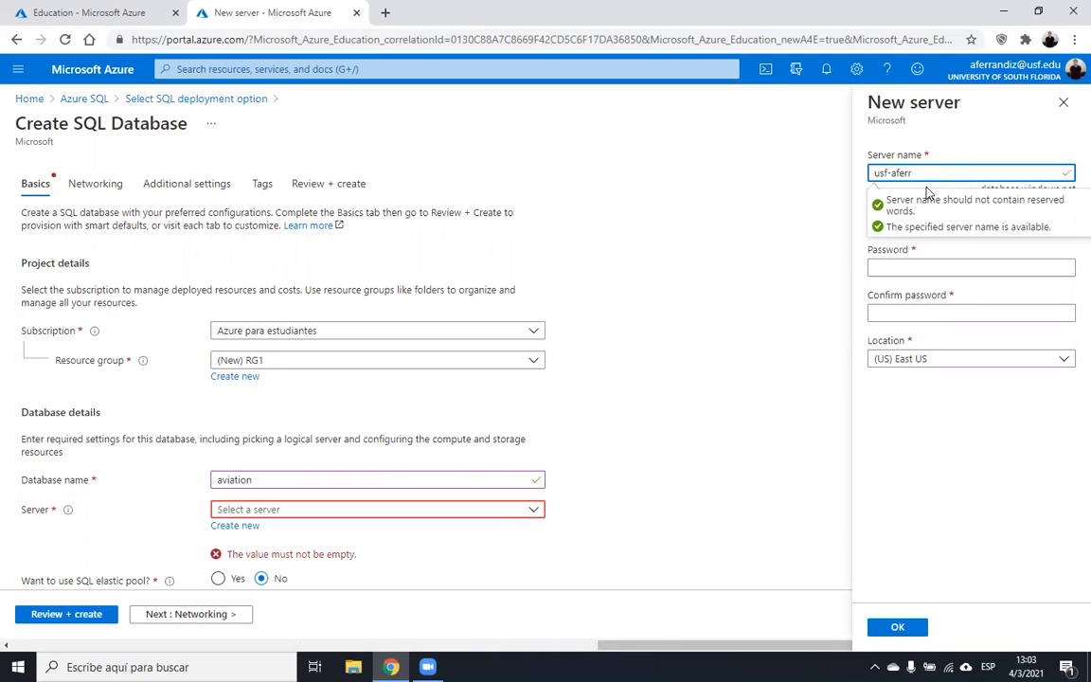
text(andiz)
click(952, 155)
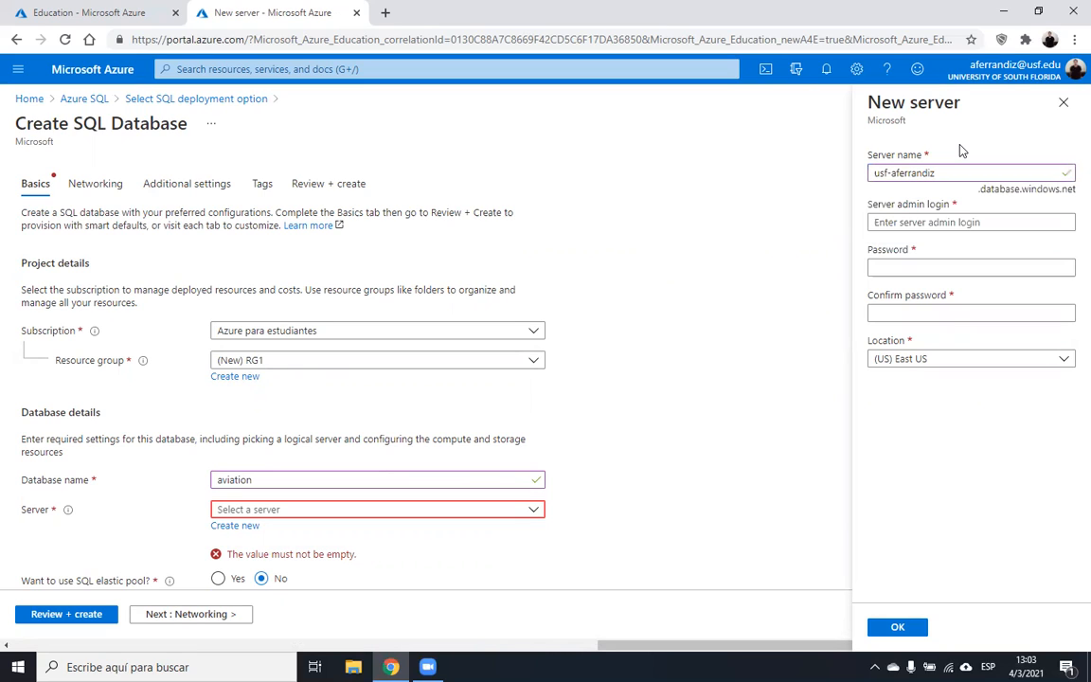
- Enter the server admin login and the admin password, moving the misplaced password into its field
click(919, 220)
text(aferrandiz)
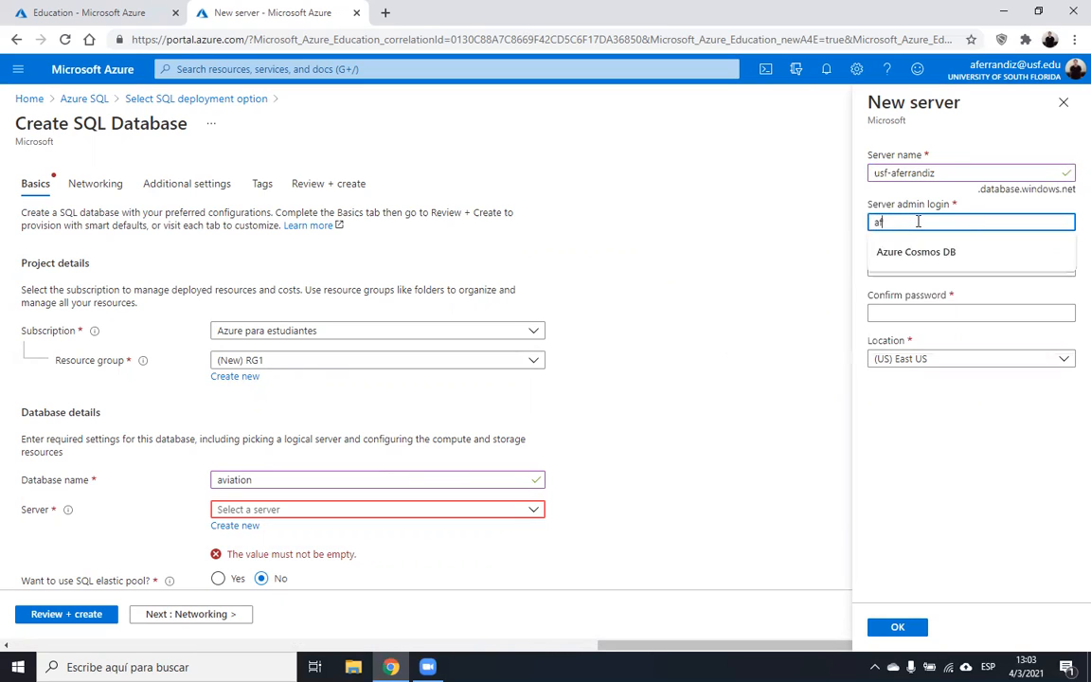
key(Tab)
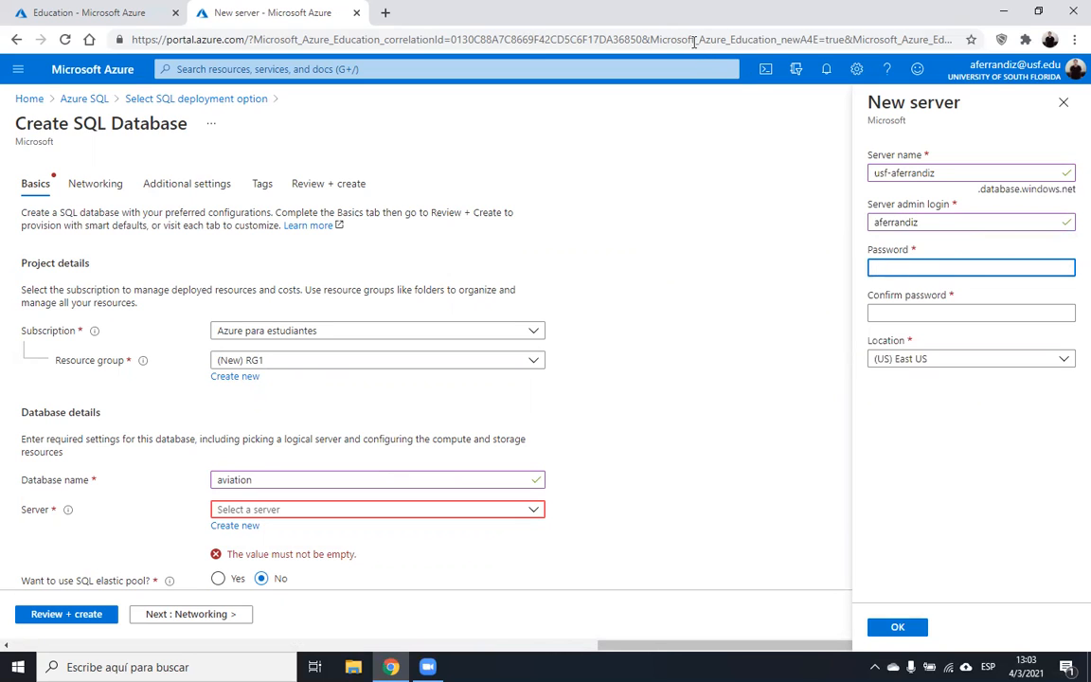
click(692, 40)
text(P4)
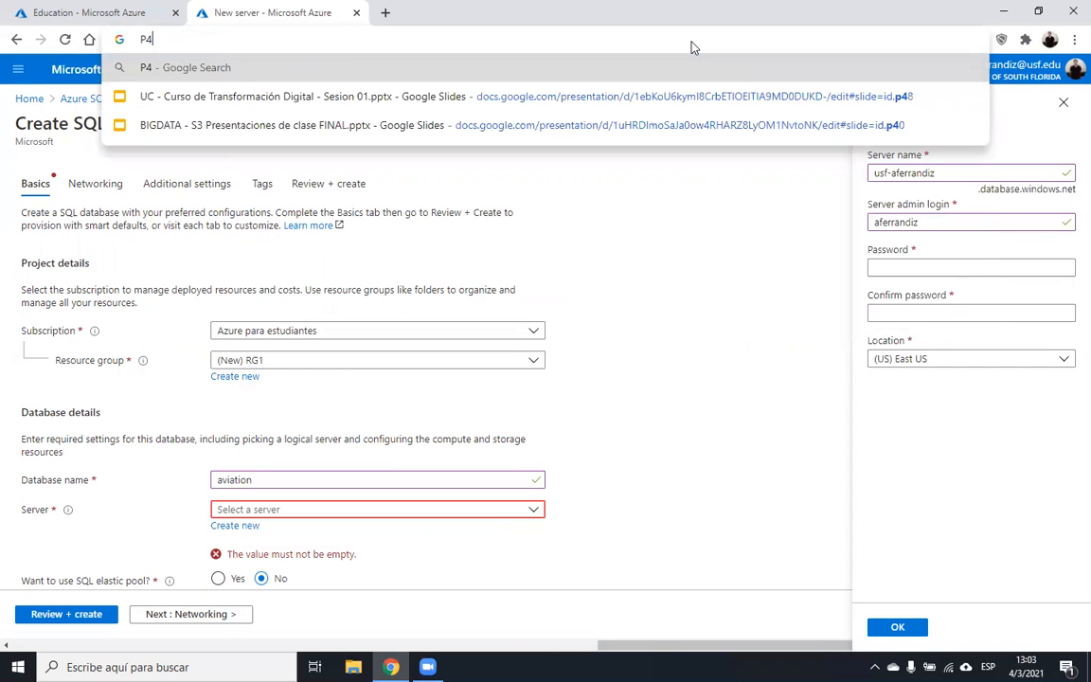
text($$w0rd)
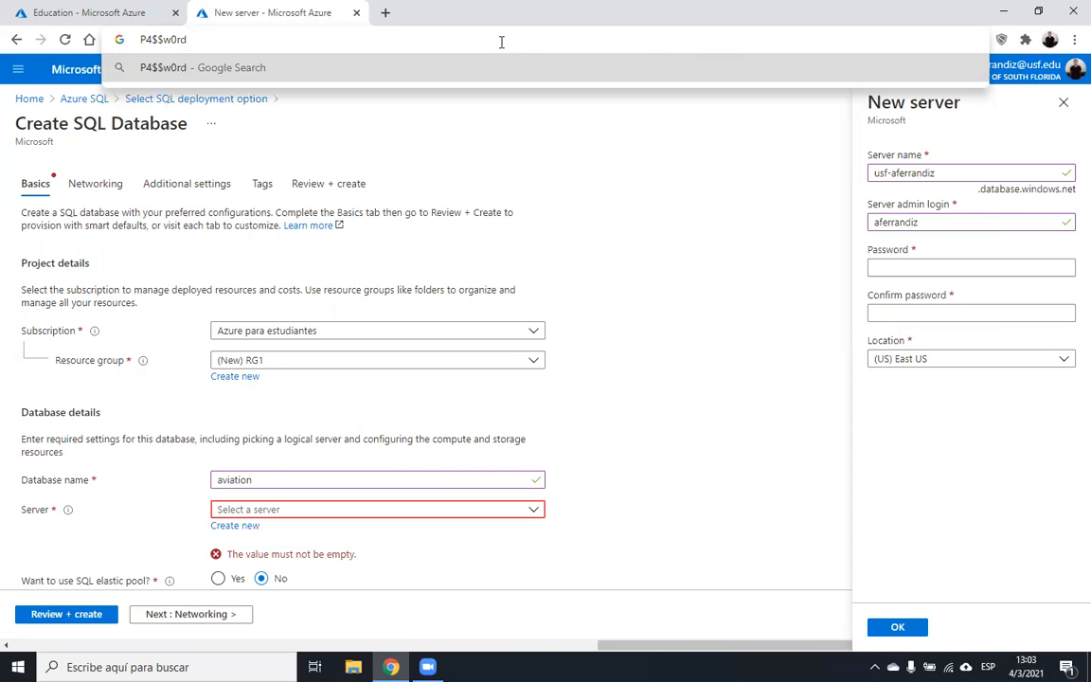
key(ctrl+shift+Left)
triple_click(324, 32)
key(ctrl+x)
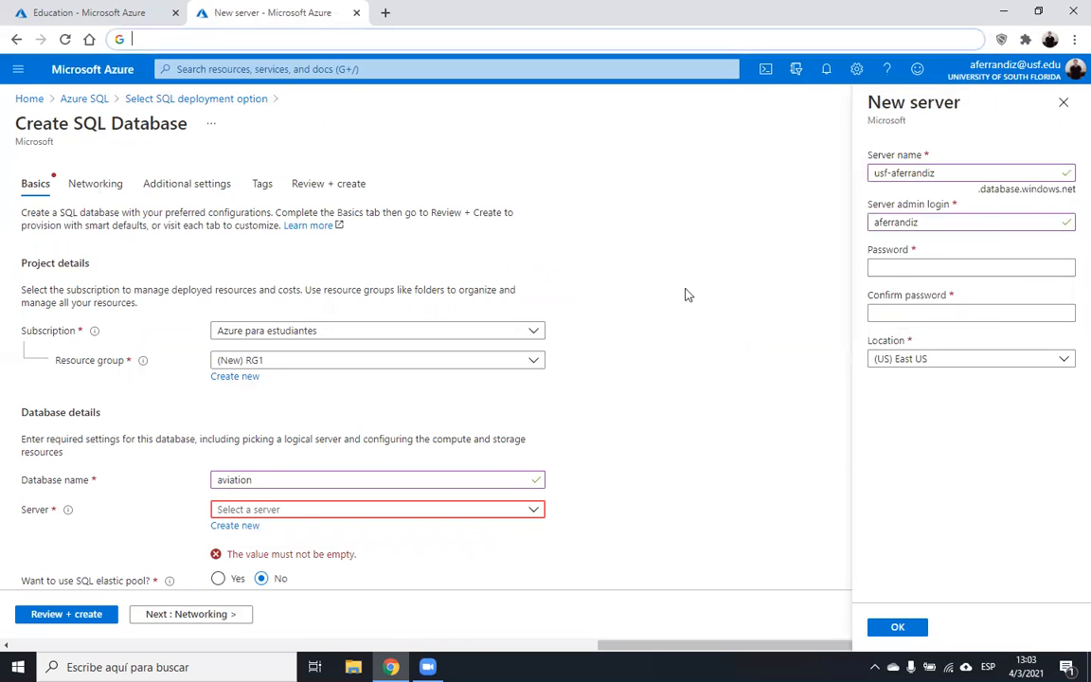
click(925, 268)
key(ctrl+v)
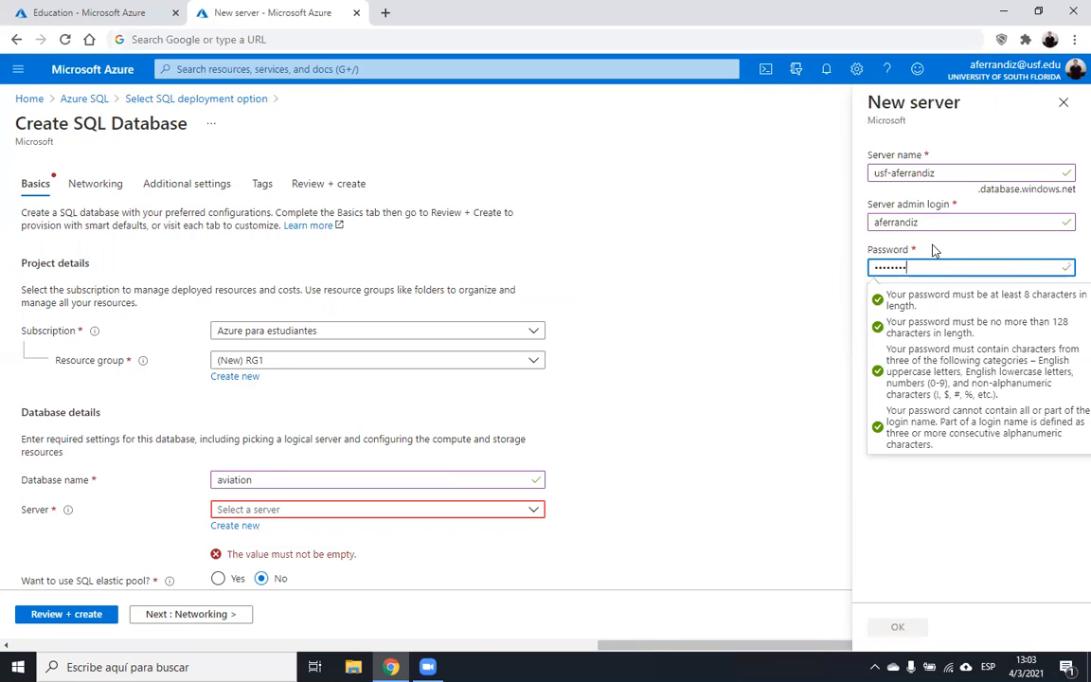
- Confirm the admin password, keep (US) East US as location, and create the server
click(913, 312)
key(ctrl+v)
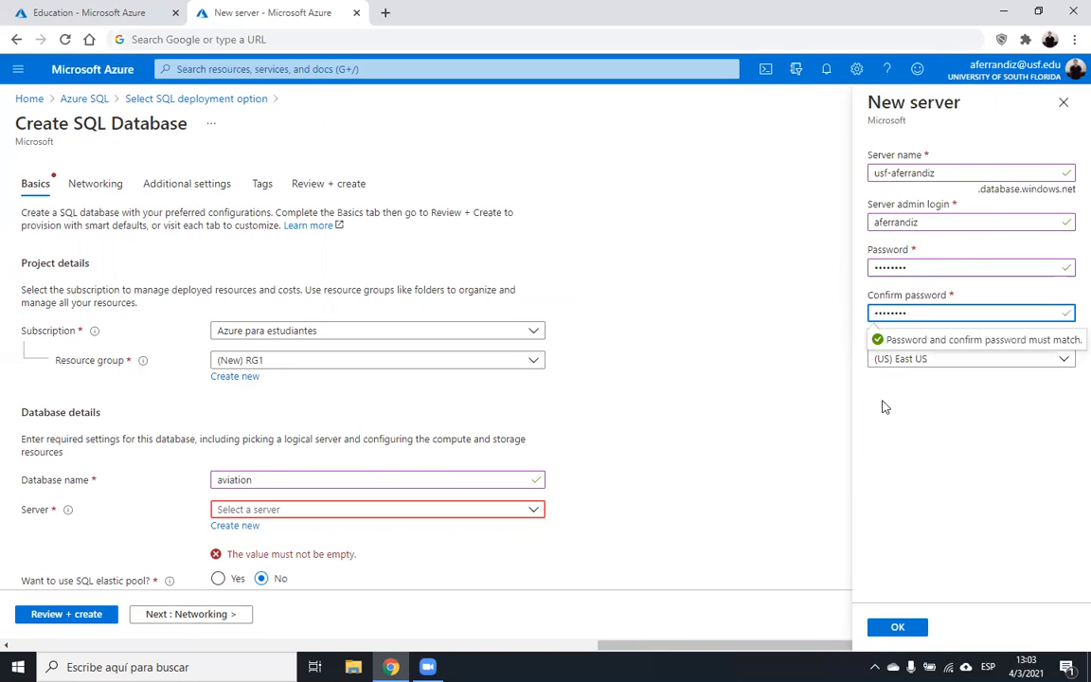
click(911, 429)
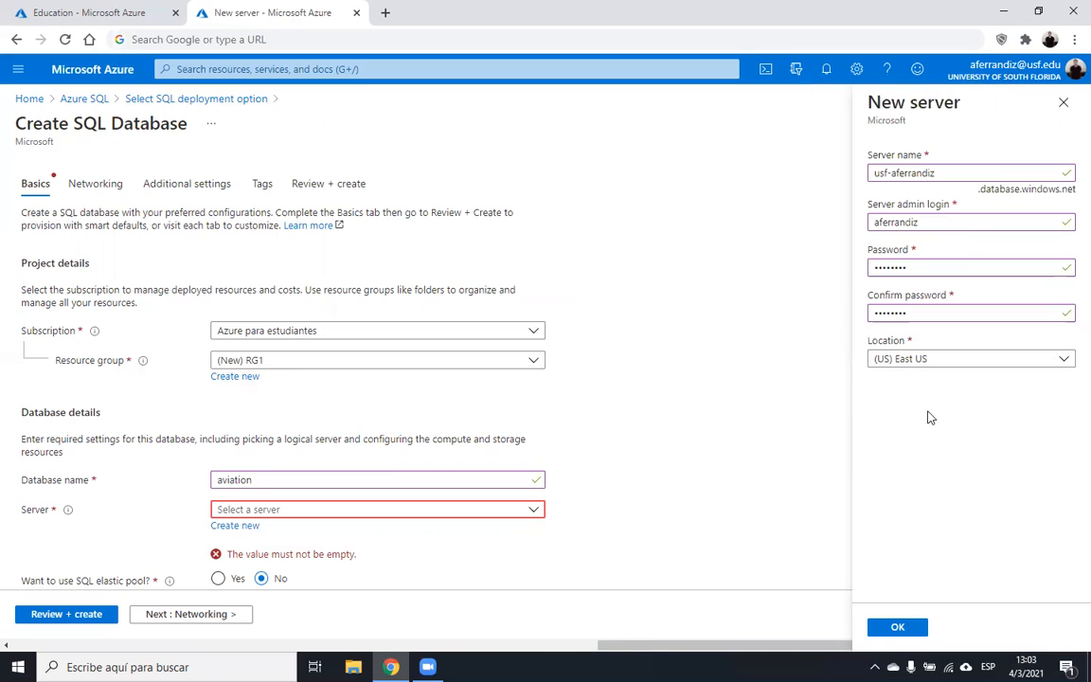
click(949, 360)
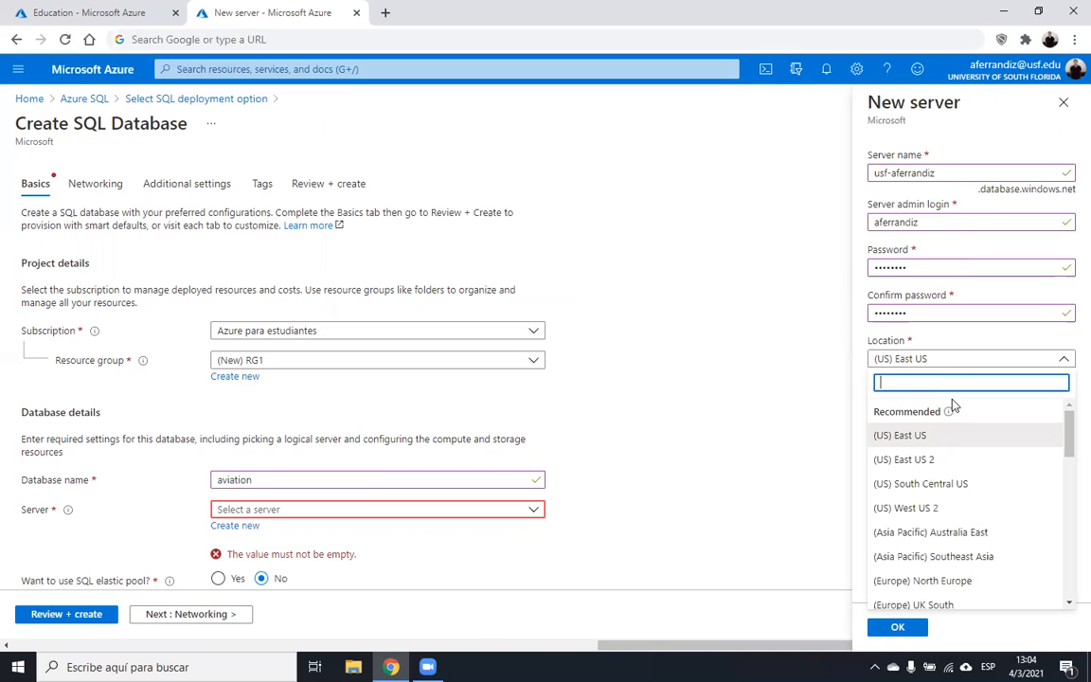
click(917, 438)
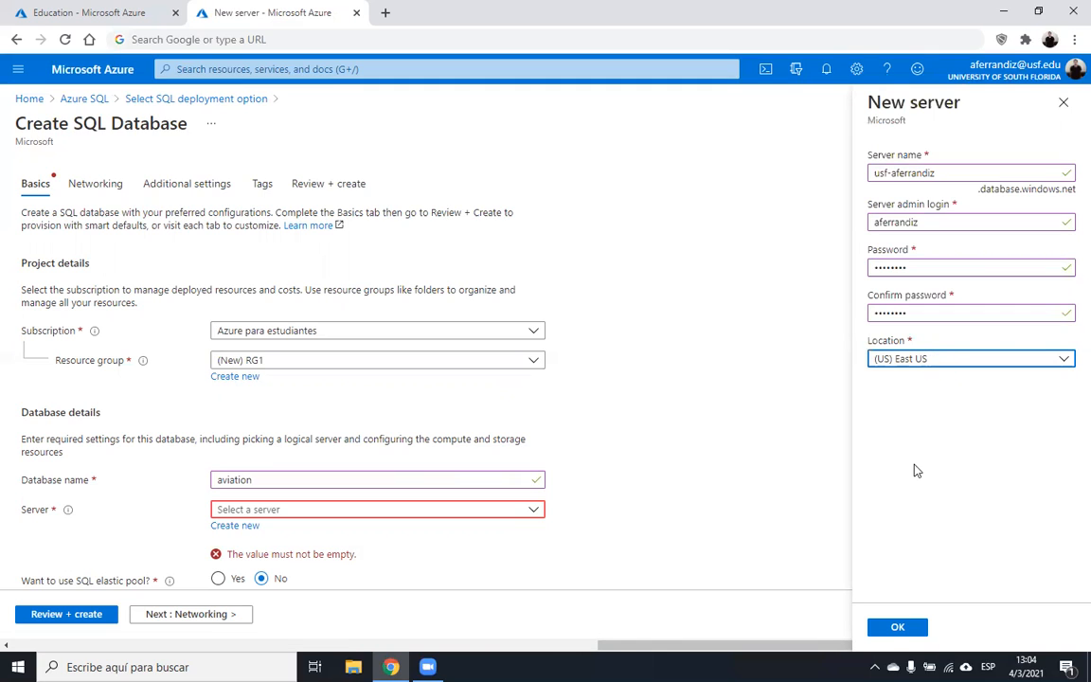
click(890, 628)
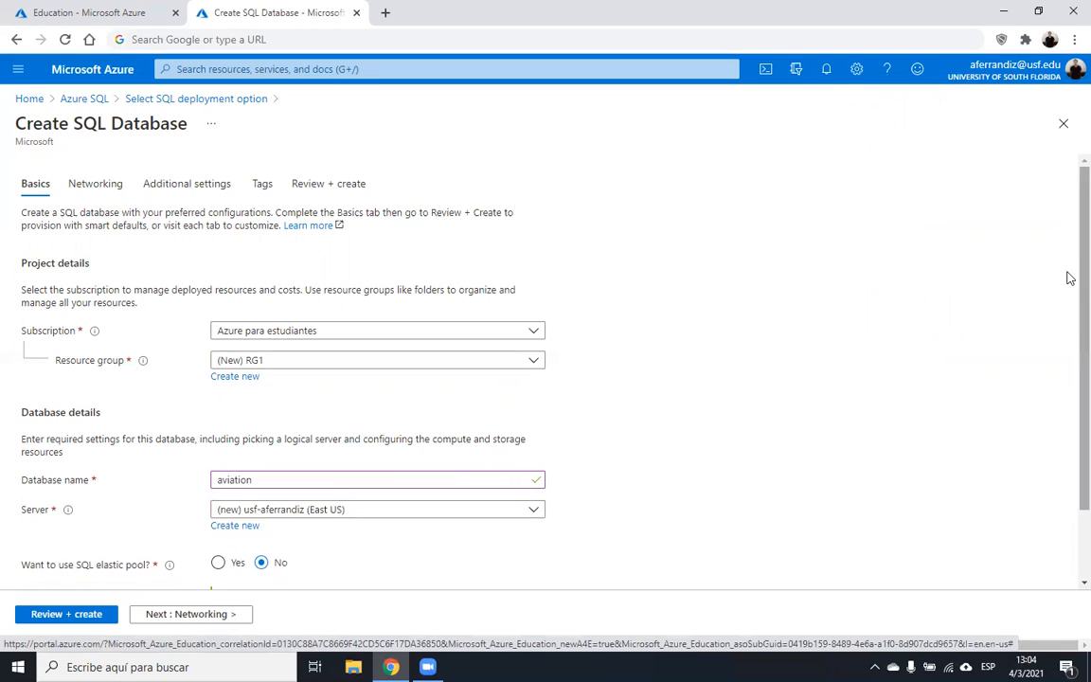
scroll(1068, 284, down, 2)
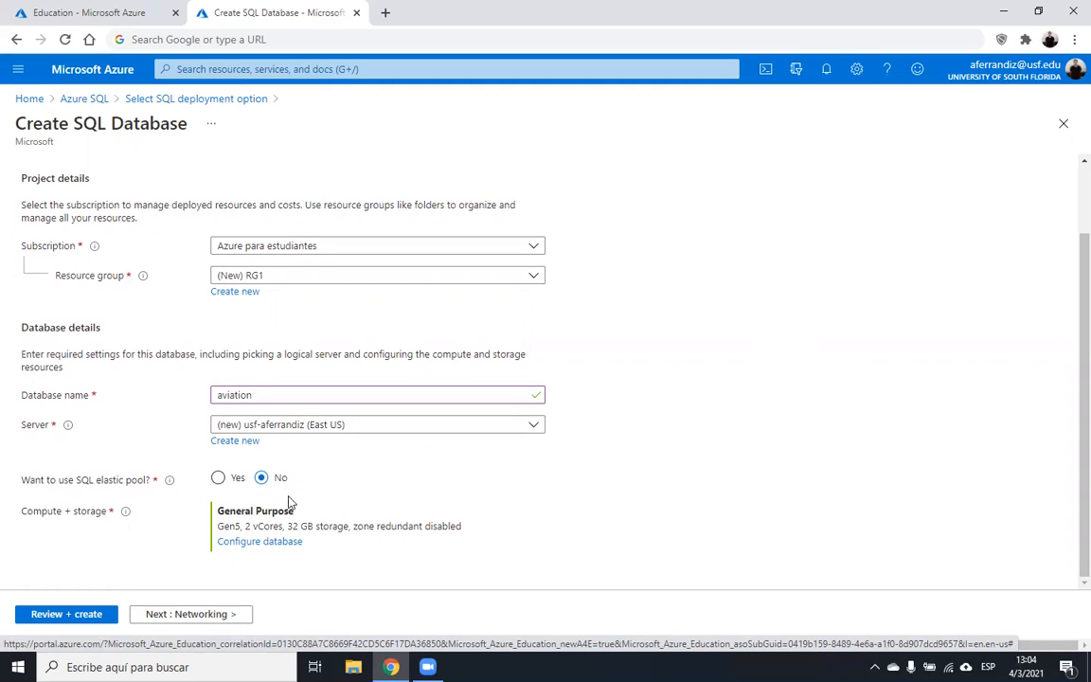
- Open the Configure database page under Compute + storage
click(276, 542)
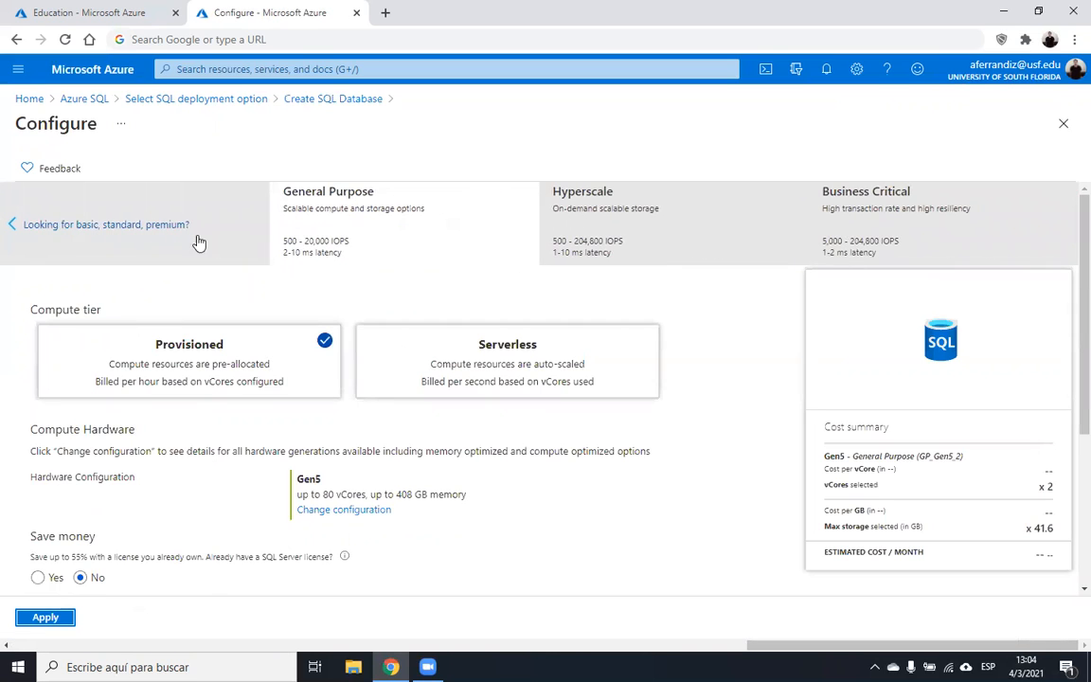
- Choose the Basic tier from the Basic, Standard and Premium options and apply it
click(166, 229)
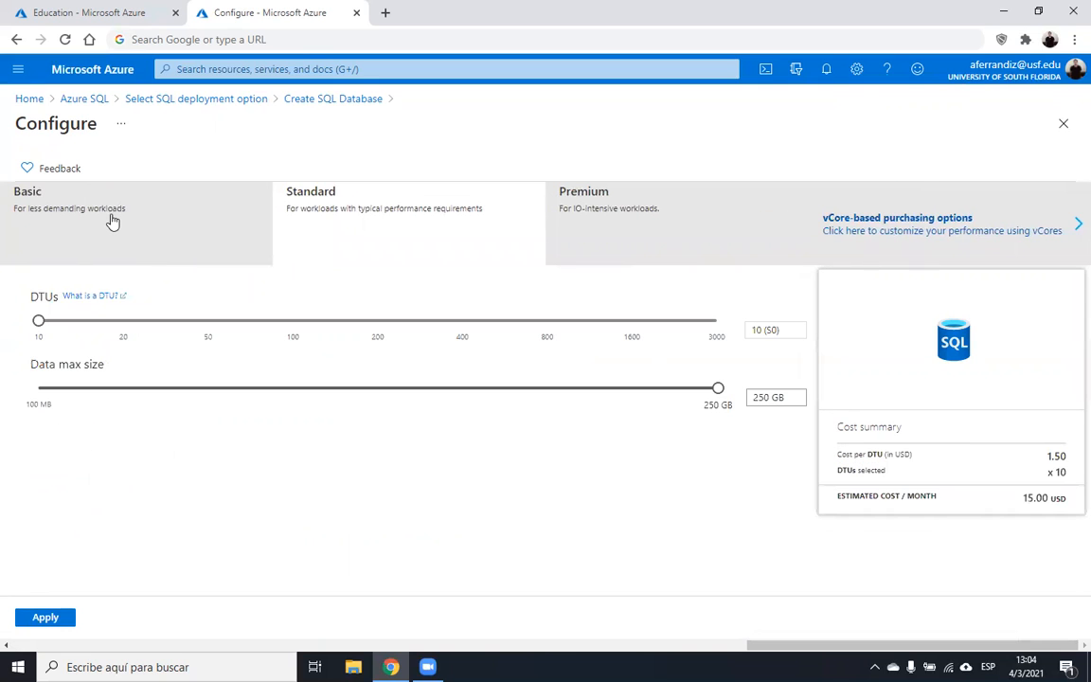
click(111, 220)
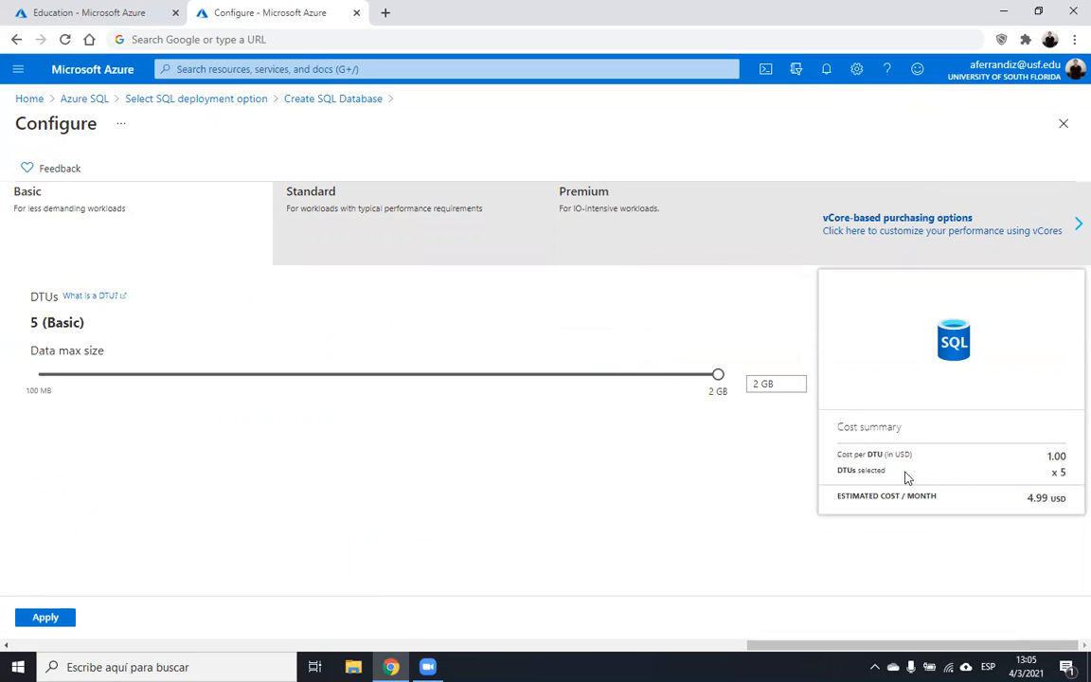
click(52, 617)
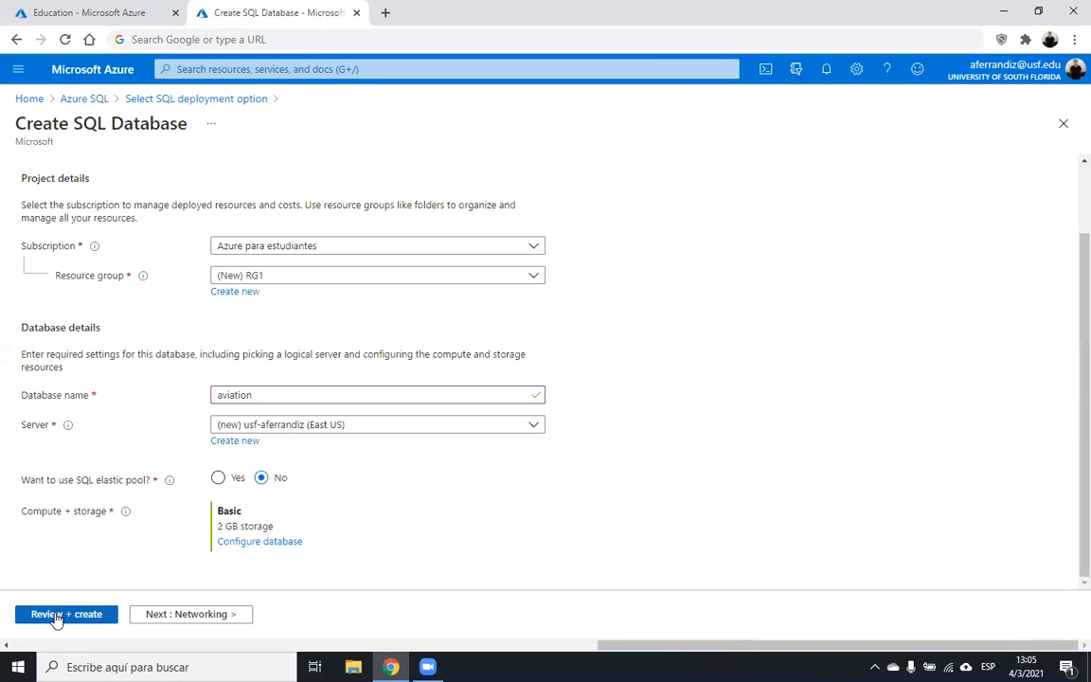
- Reopen Configure, compare Standard, then keep Basic at 5 DTUs with a 2 GB data max size
click(238, 542)
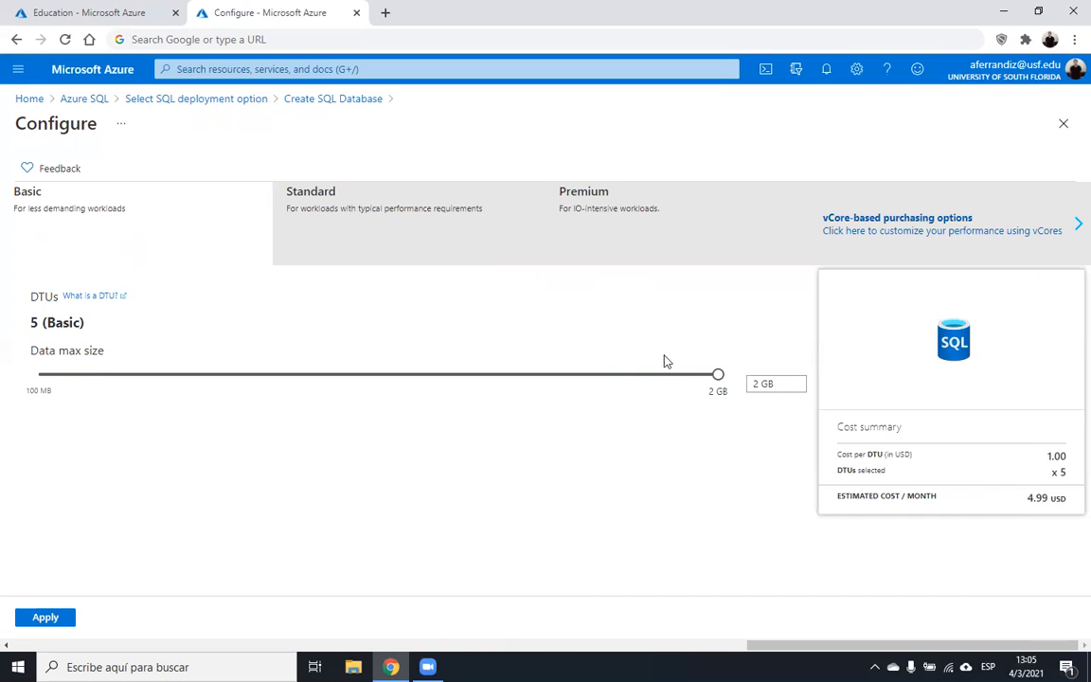
click(372, 204)
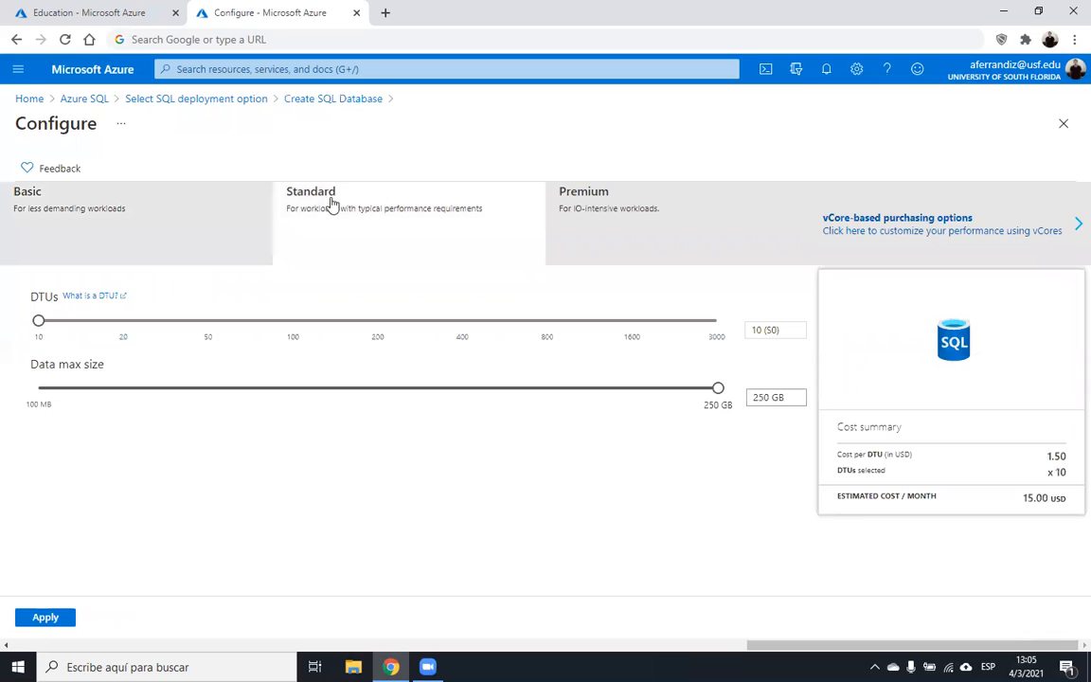
click(176, 208)
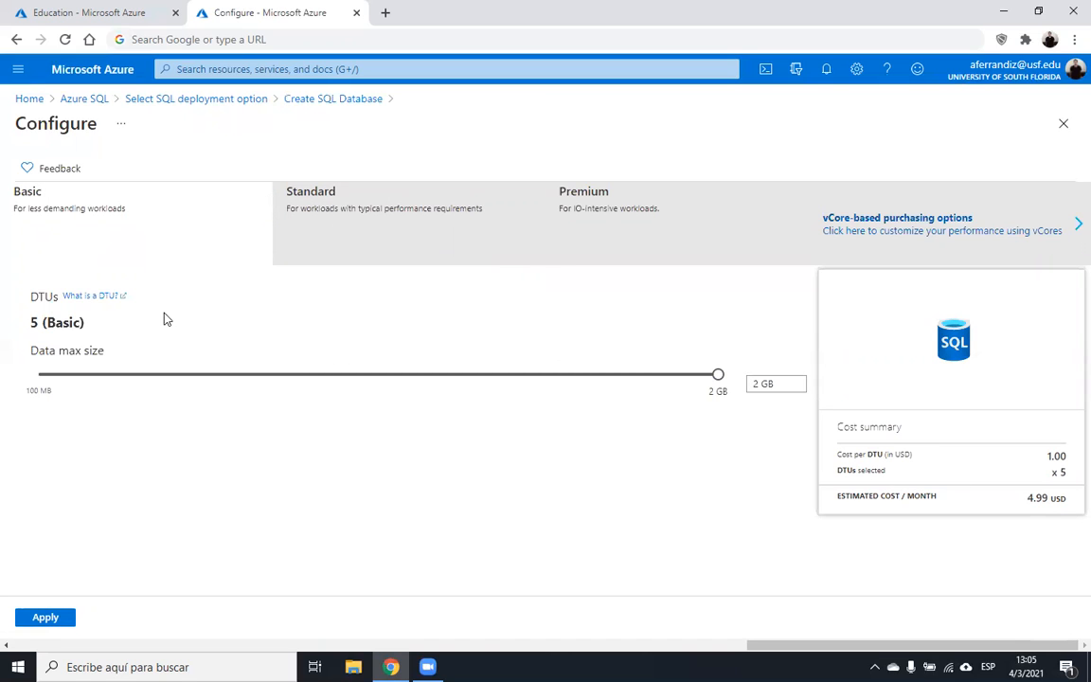
click(106, 298)
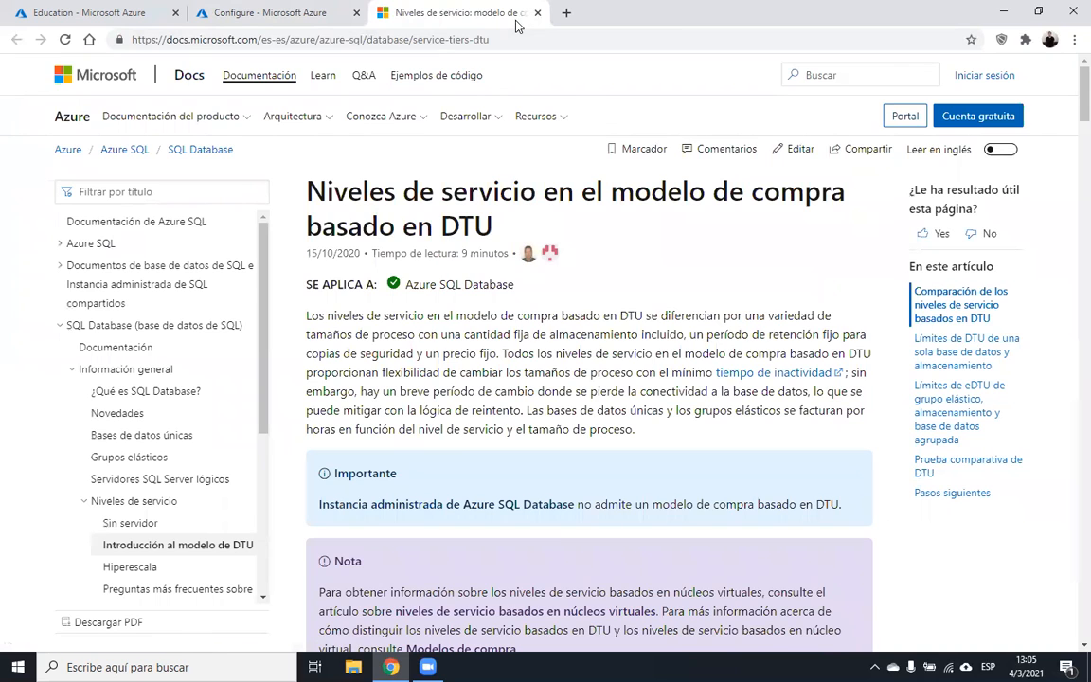
middle_click(483, 12)
drag(716, 379, 551, 381)
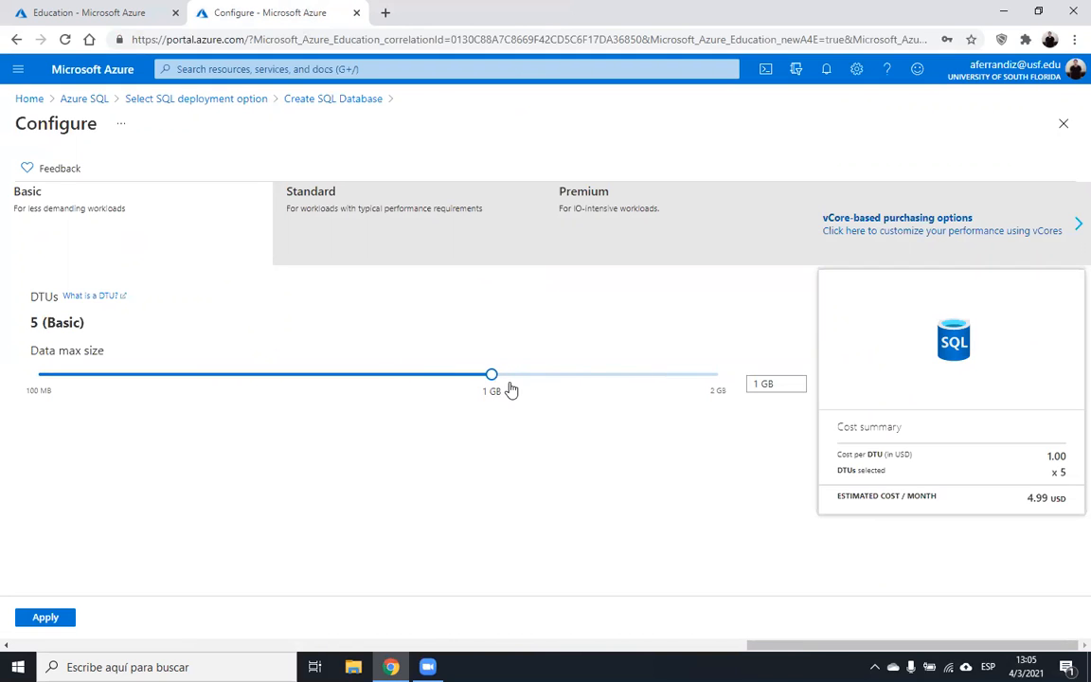
drag(493, 377, 742, 383)
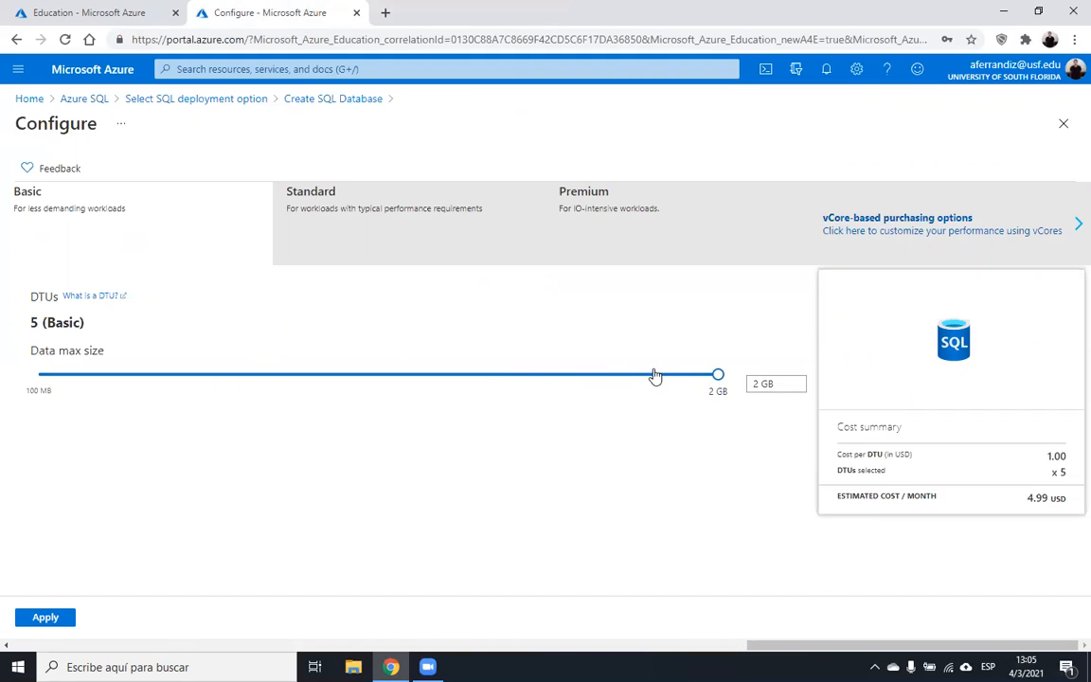
- Apply the Basic 2 GB setting, review the summary, and create the aviation database
click(58, 618)
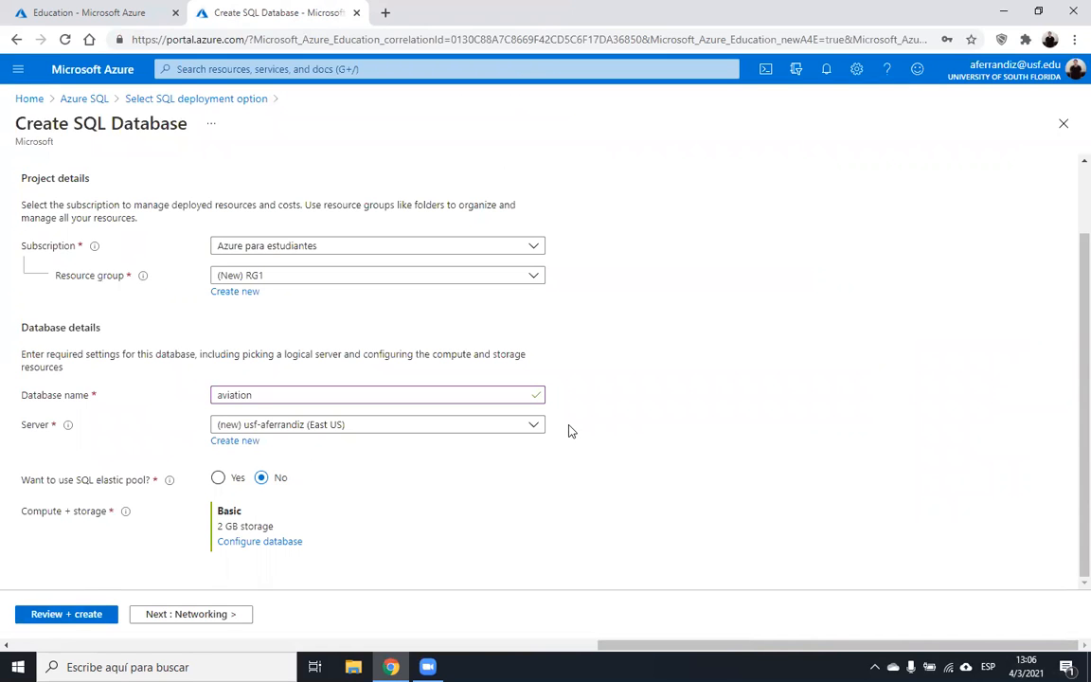
click(71, 617)
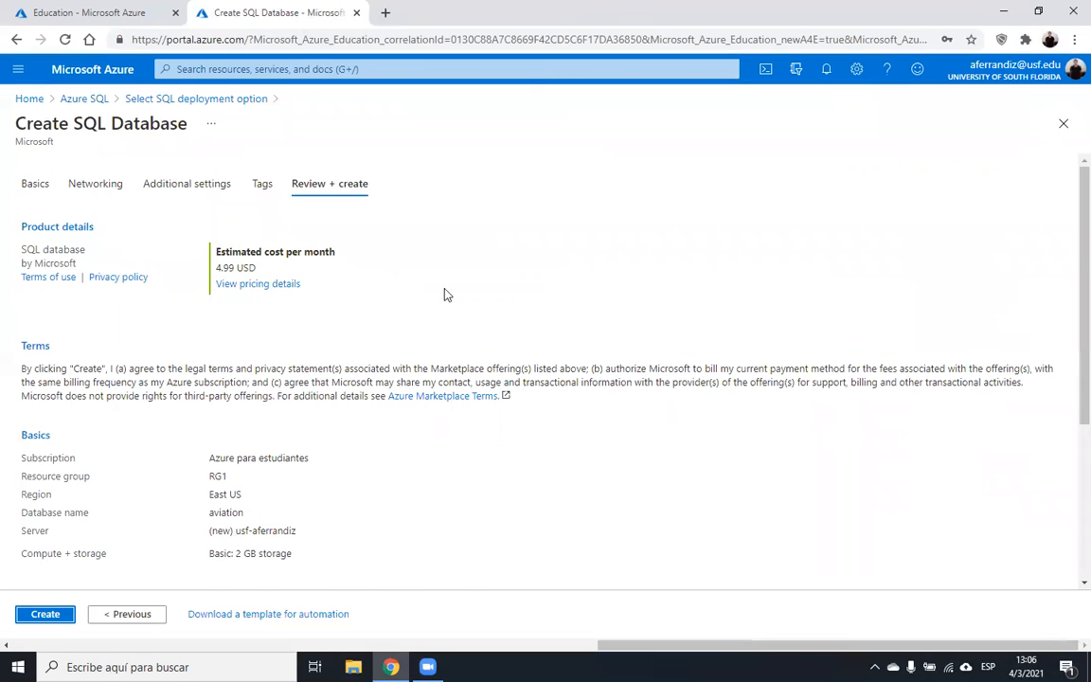
scroll(1070, 422, down, 2)
scroll(1070, 422, down, 2)
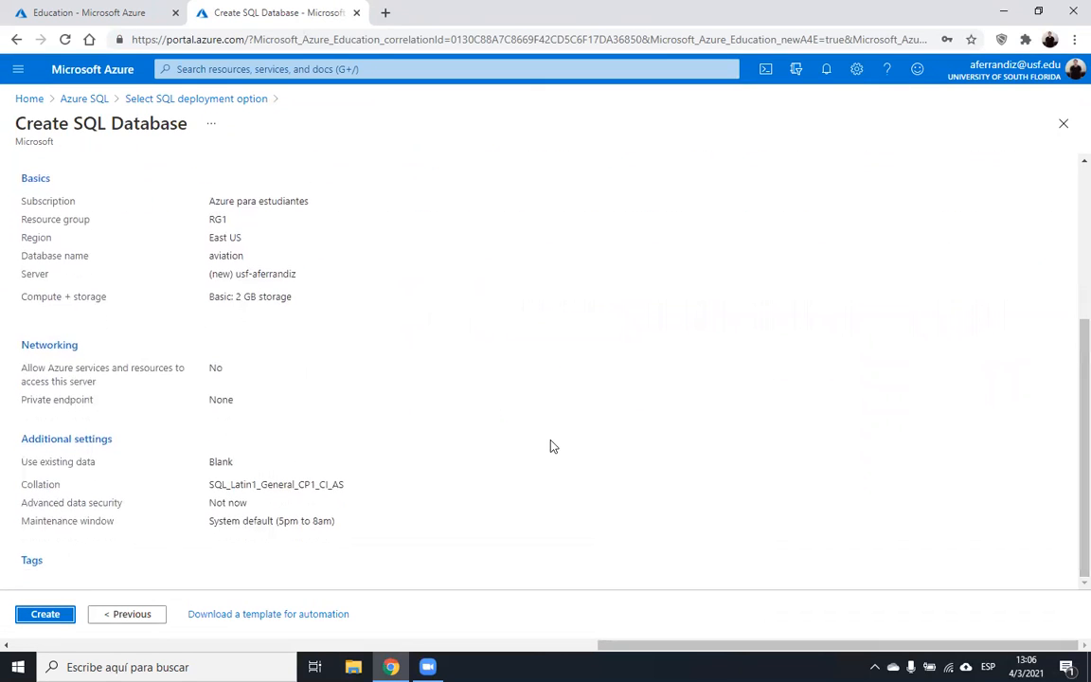
click(59, 615)
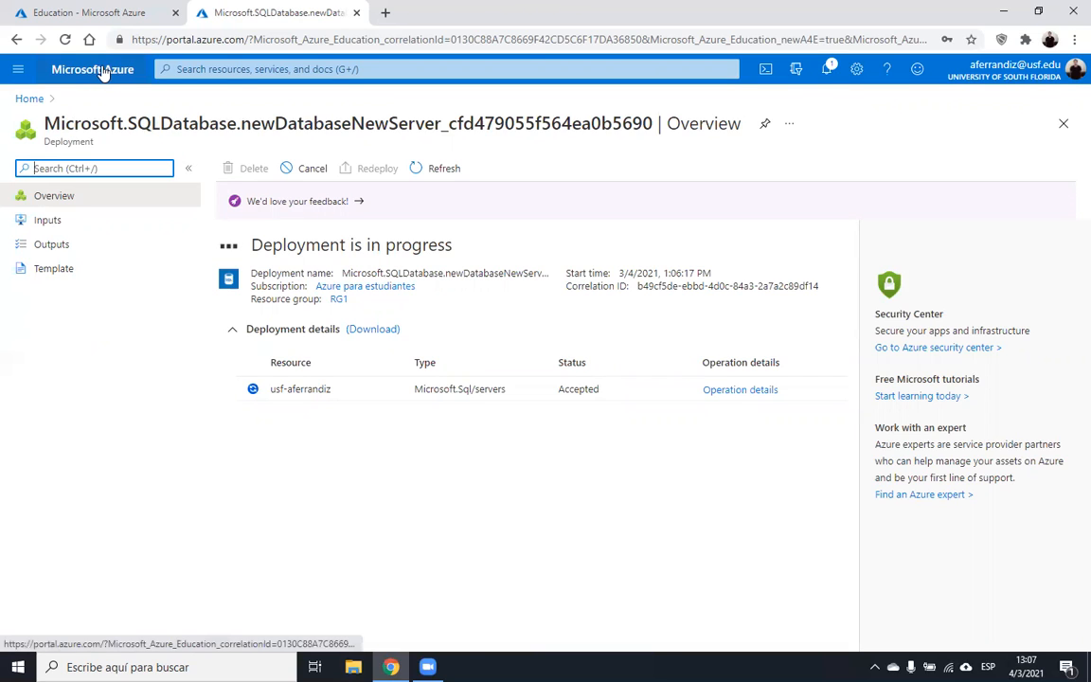
- Switch to the Education overview tab while the deployment is in progress
click(106, 7)
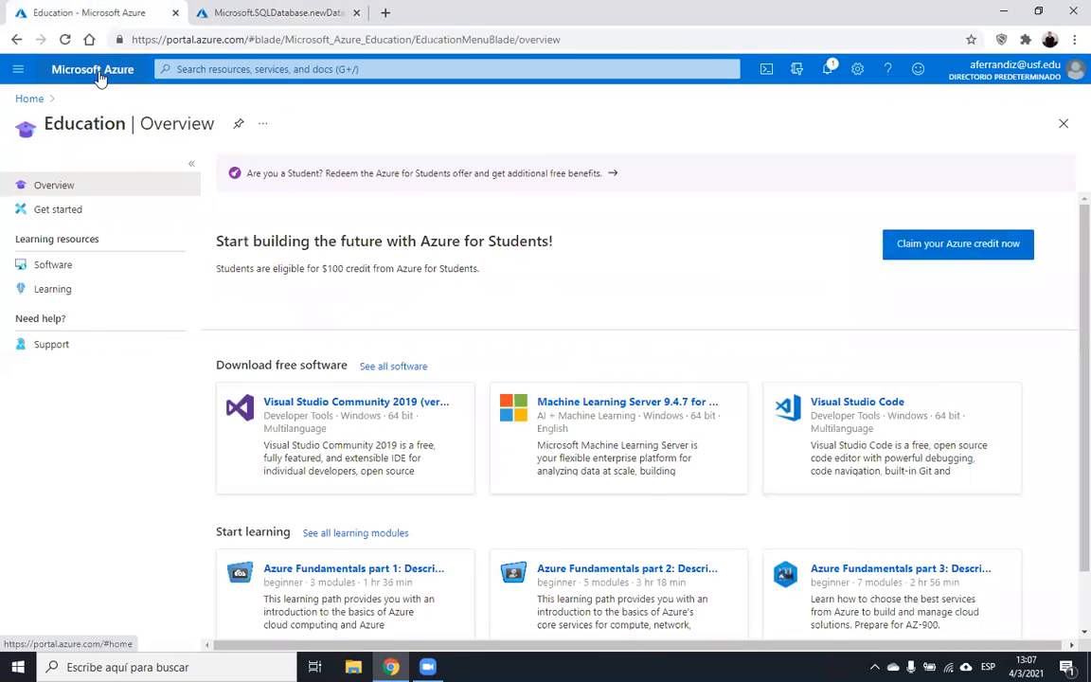
- Open the Azure portal home in a new tab and sign in with the university account
click(99, 74)
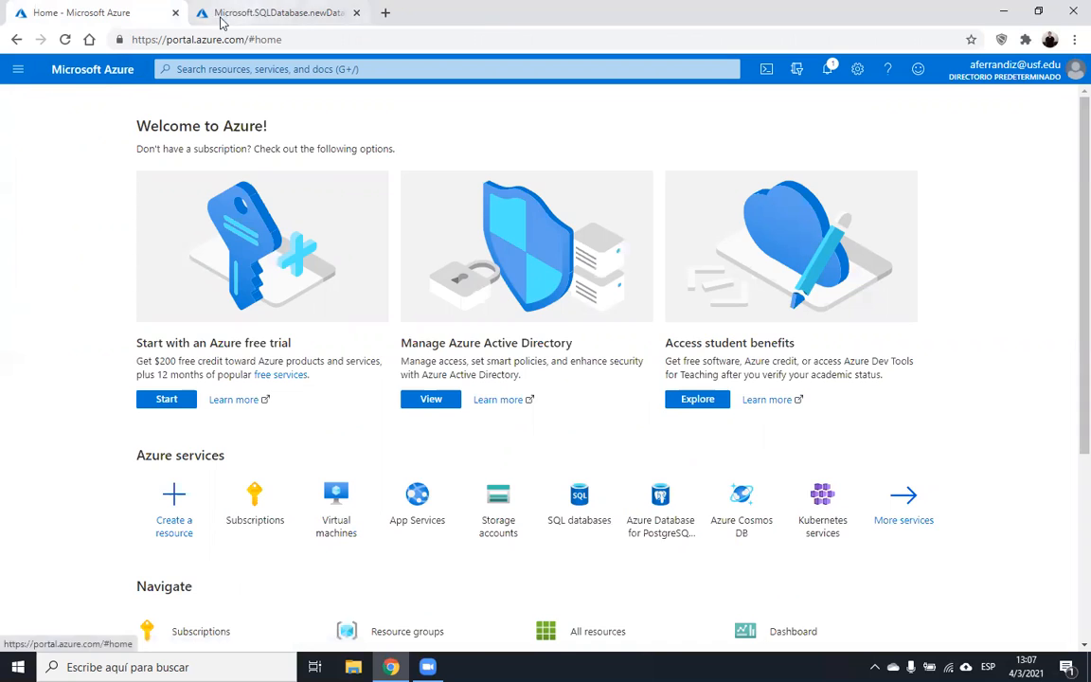
click(175, 12)
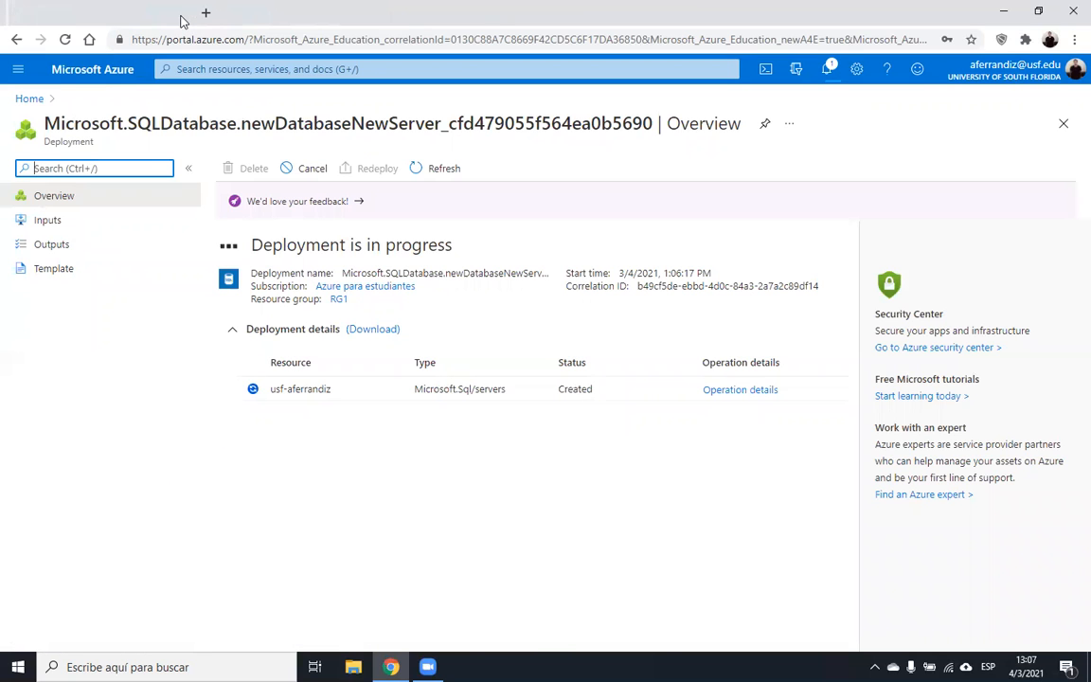
right_click(110, 78)
click(114, 84)
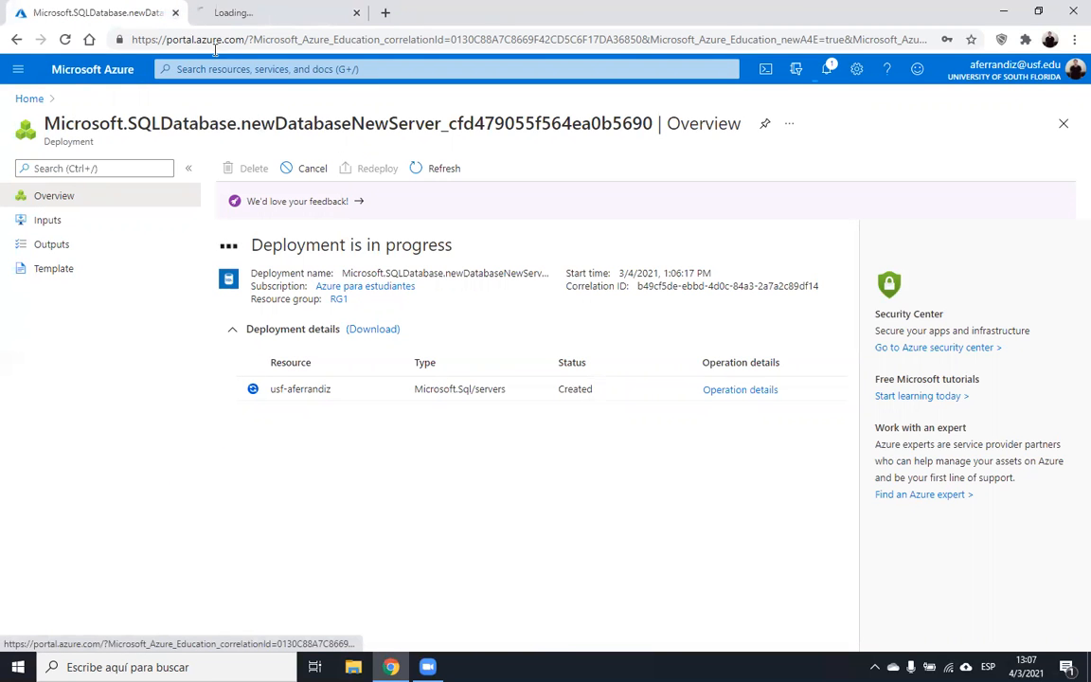
click(268, 9)
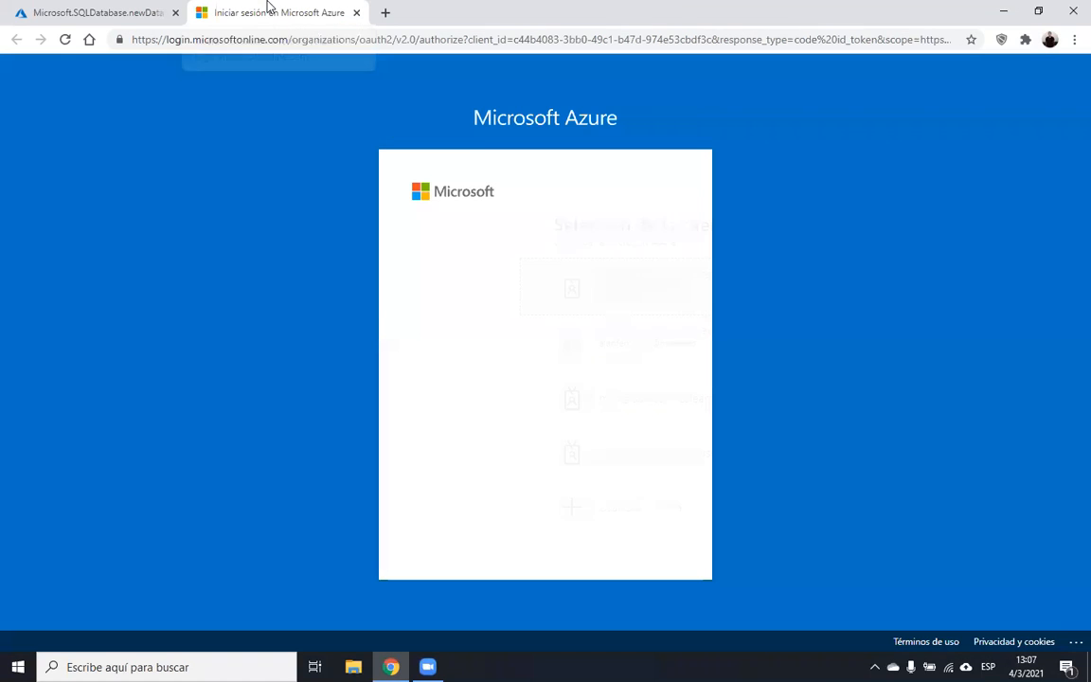
click(479, 263)
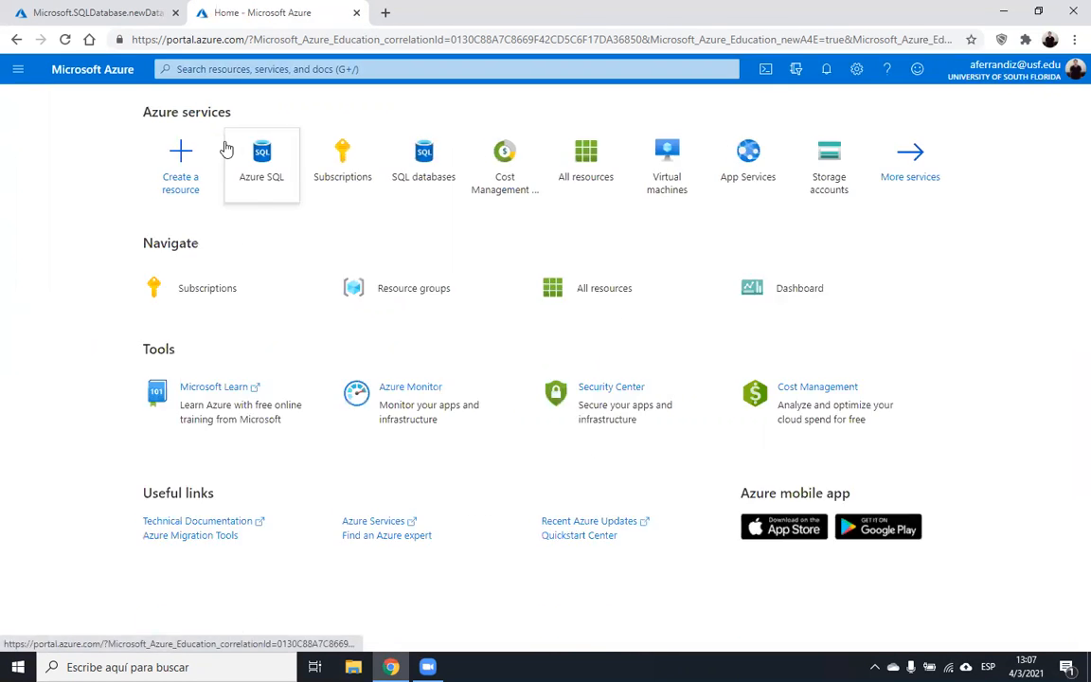
- Check the deployment's progress and reload the Azure home page in the other tab
click(115, 11)
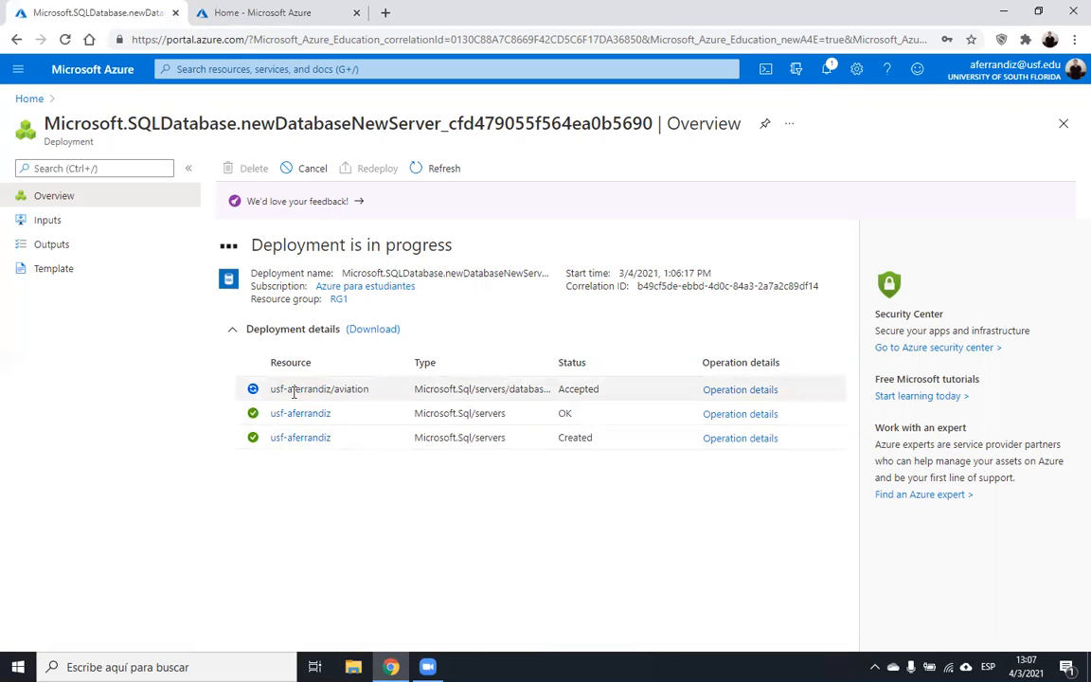
click(303, 9)
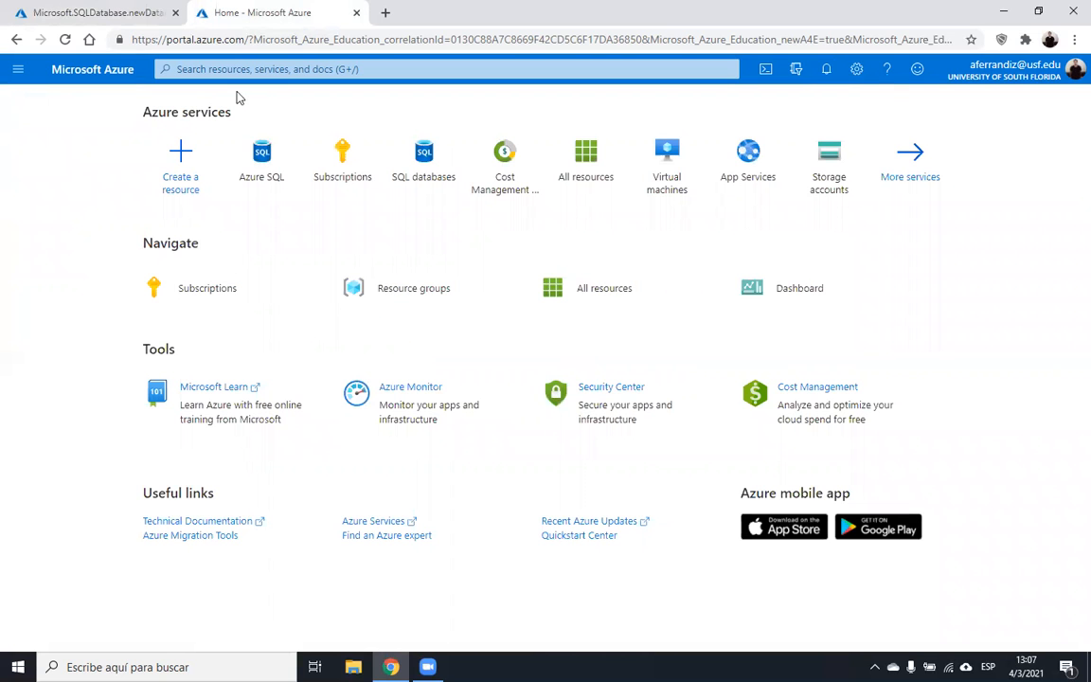
click(64, 40)
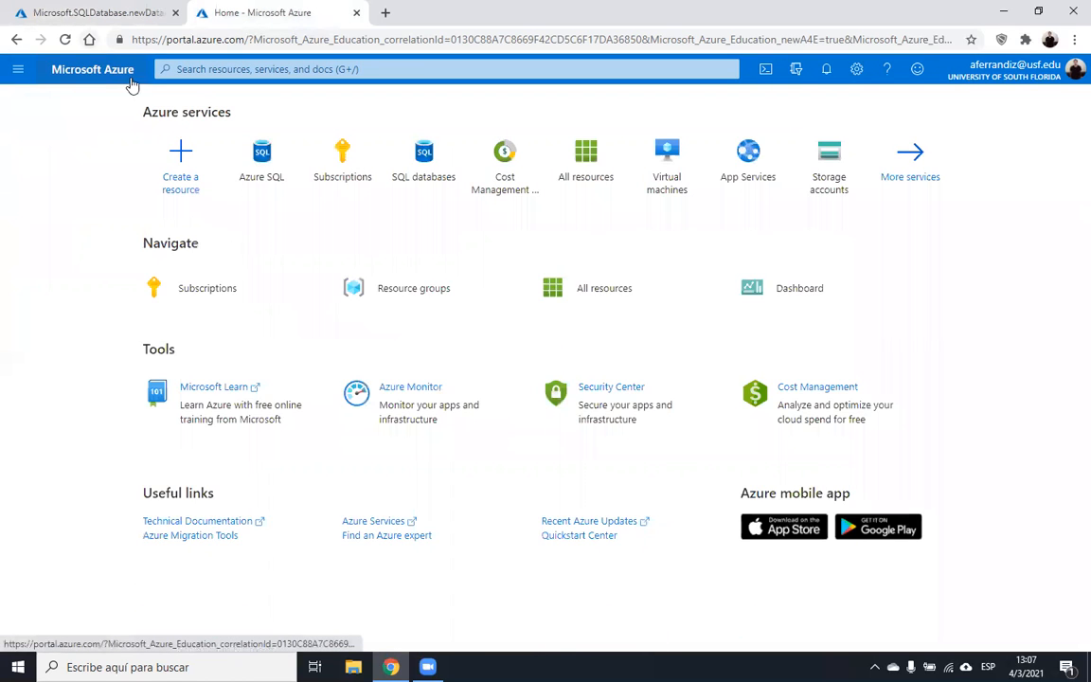
click(122, 6)
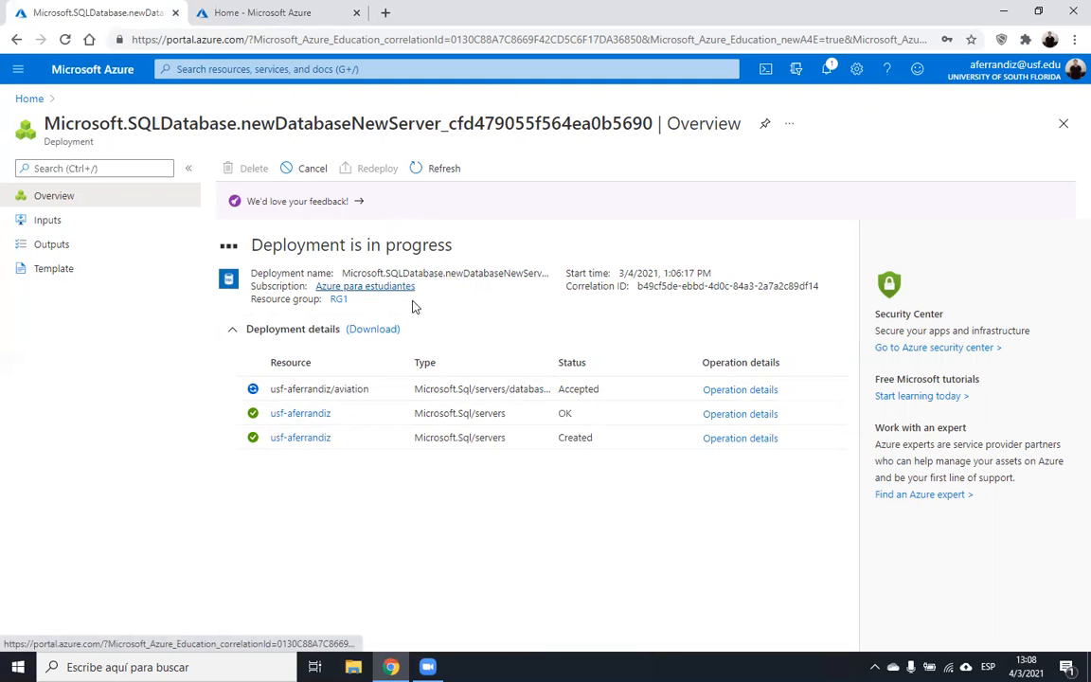
click(282, 10)
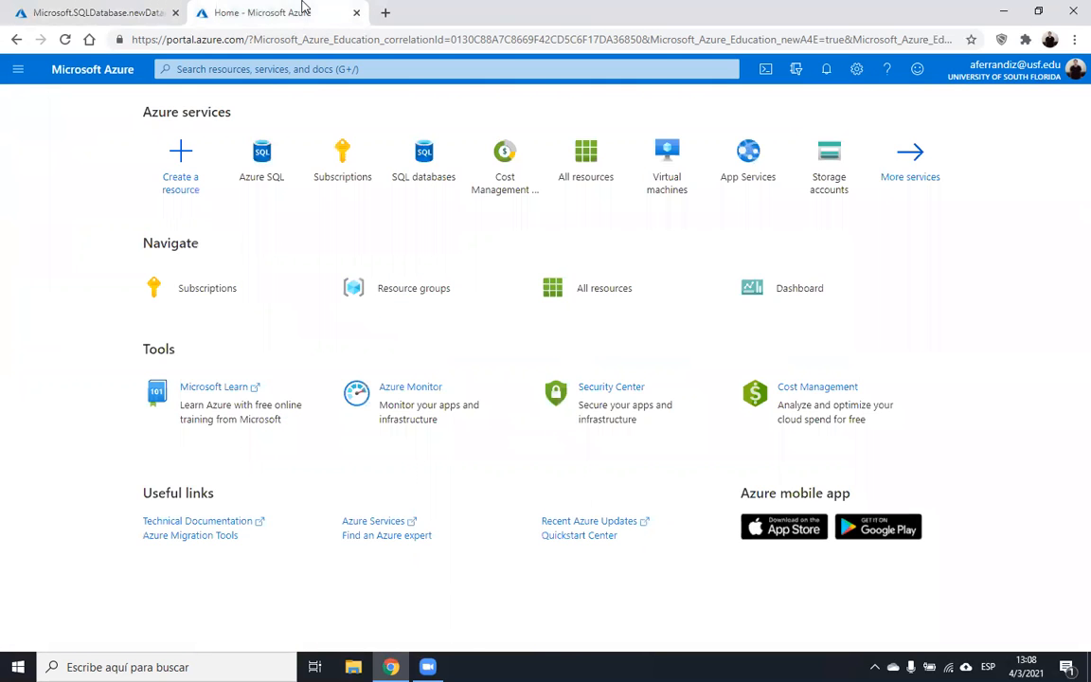
- Open the usf-aferrandiz SQL server from the Azure SQL list after confirming its deployment completed
click(270, 151)
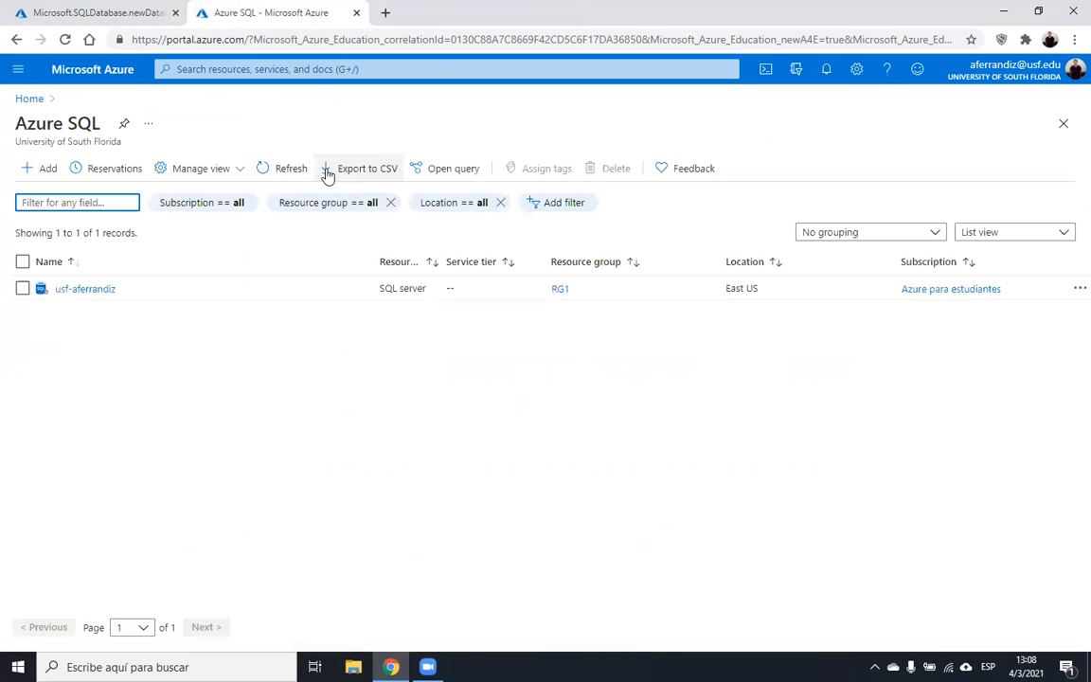
click(105, 295)
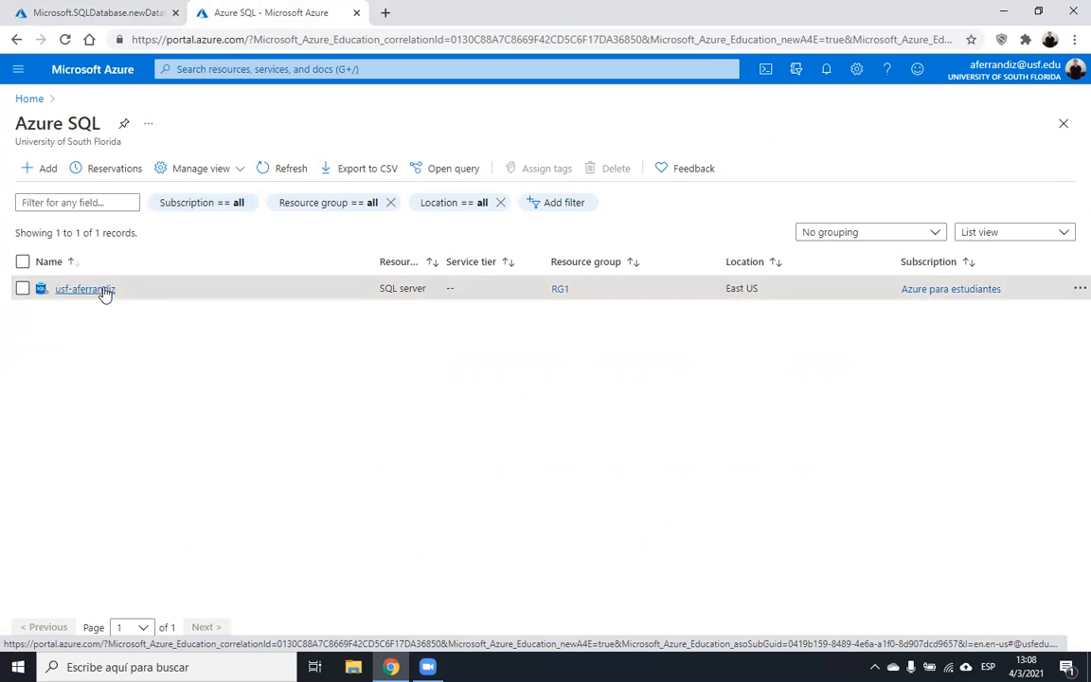
click(109, 73)
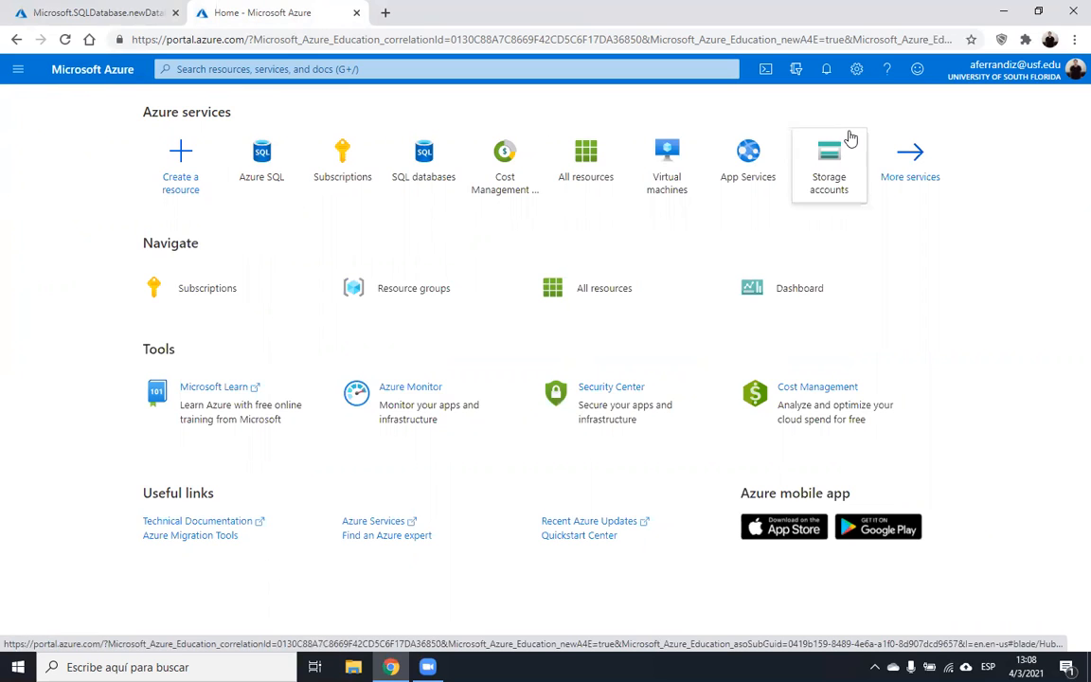
click(260, 163)
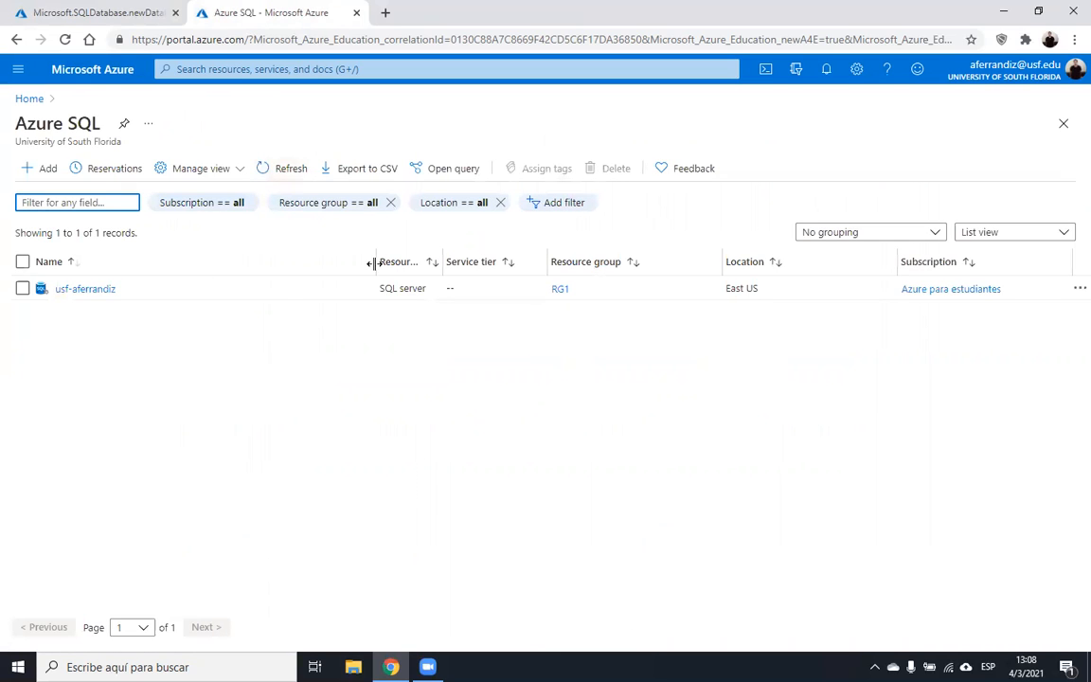
drag(440, 263, 528, 268)
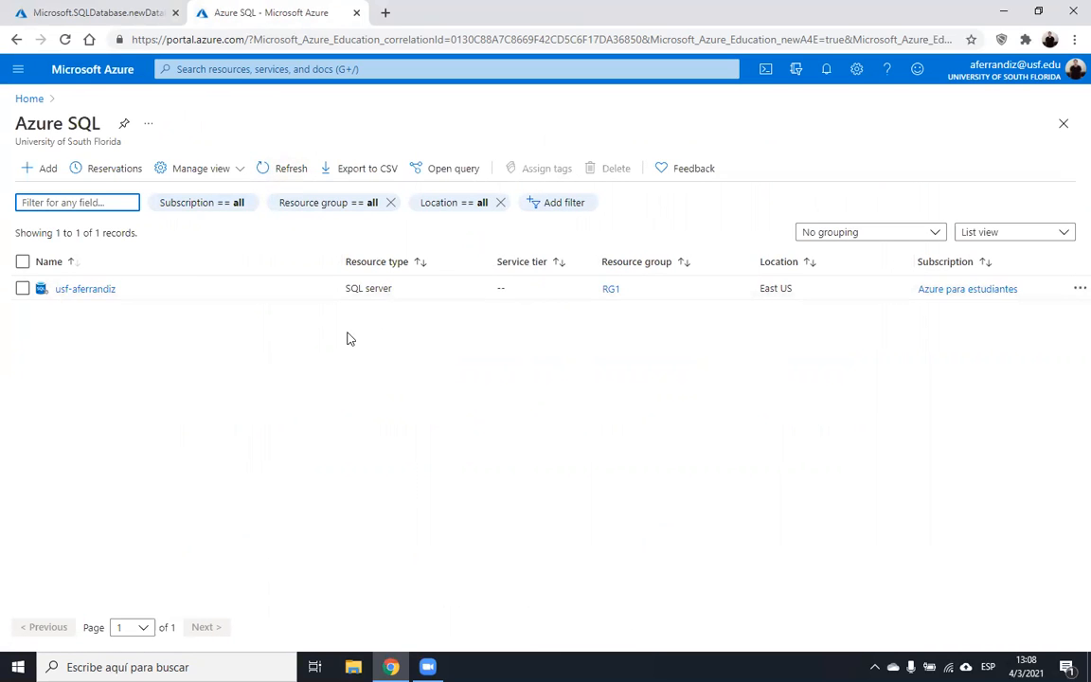
click(85, 293)
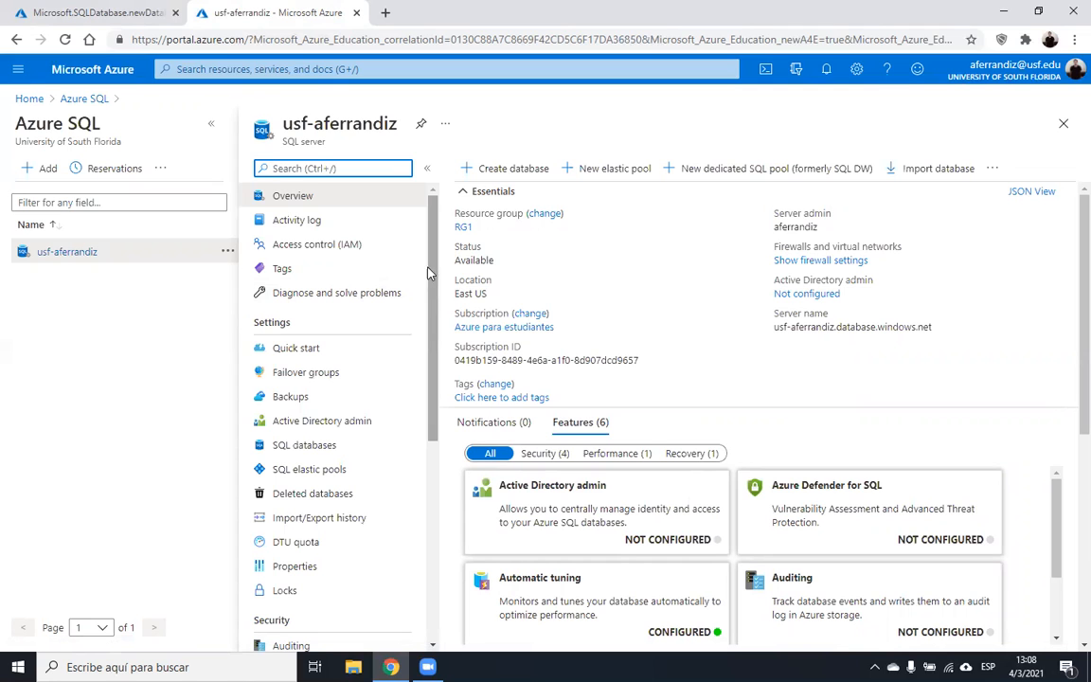
click(210, 124)
click(88, 8)
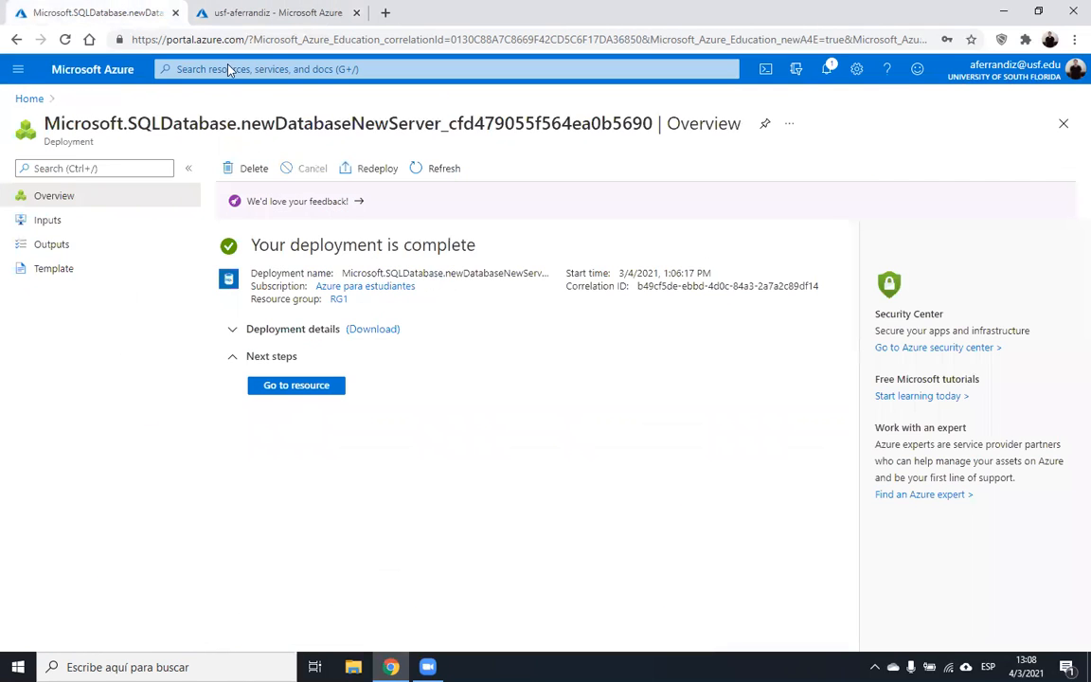
click(213, 11)
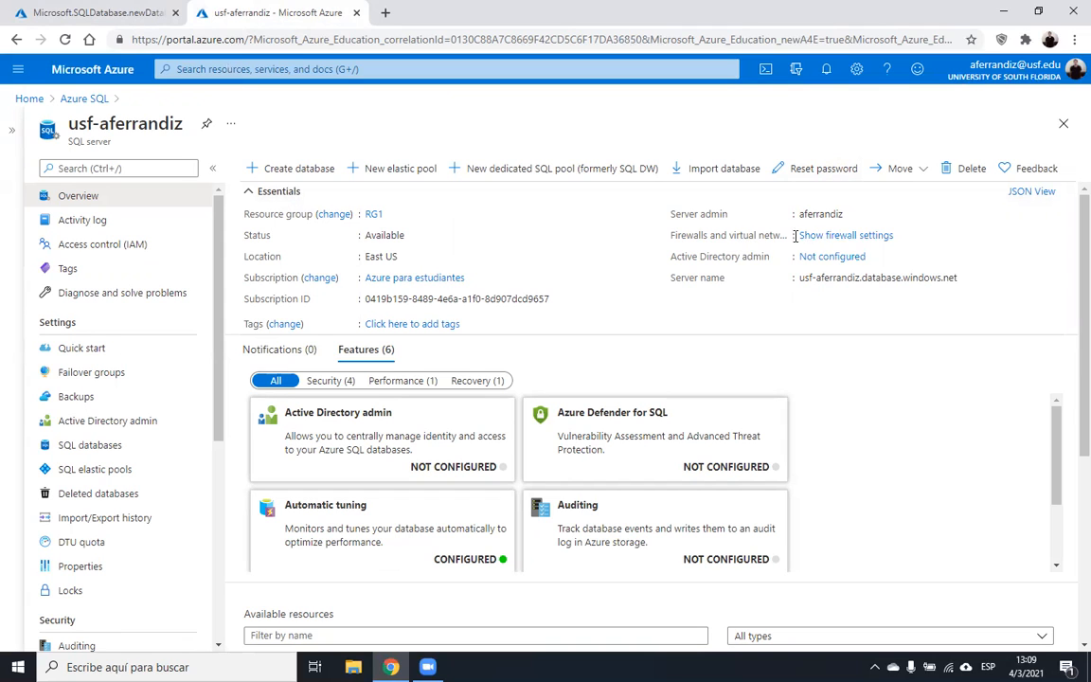
- Allow Azure services and add firewall rule firewall1 from 0.0.0.0 to 255.255.255.255
click(815, 237)
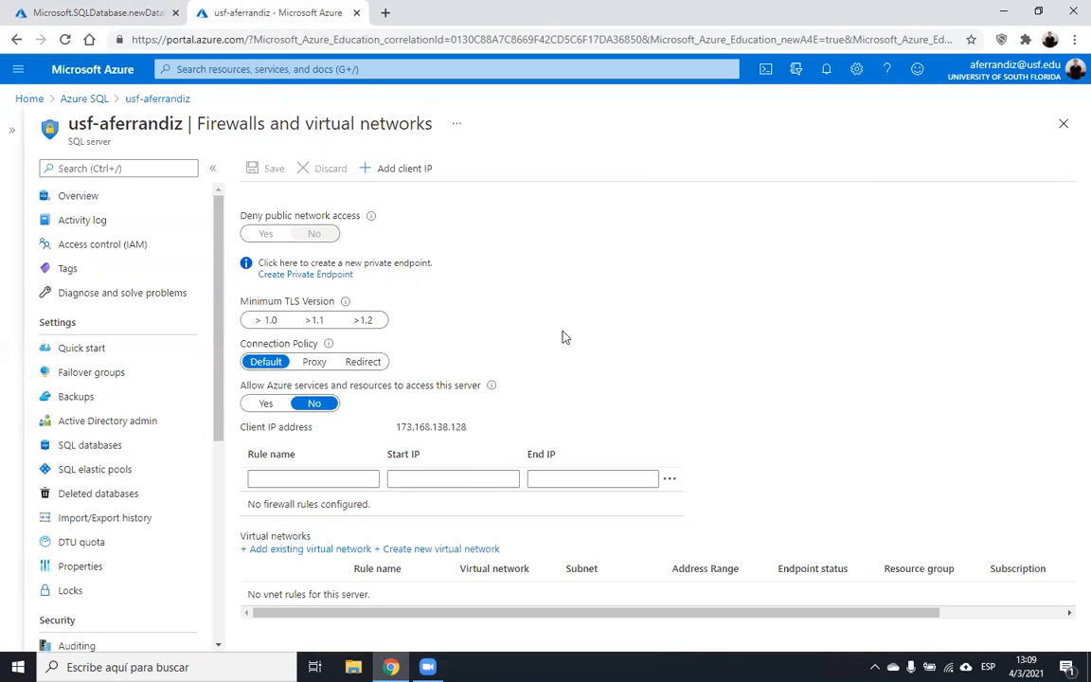
click(266, 405)
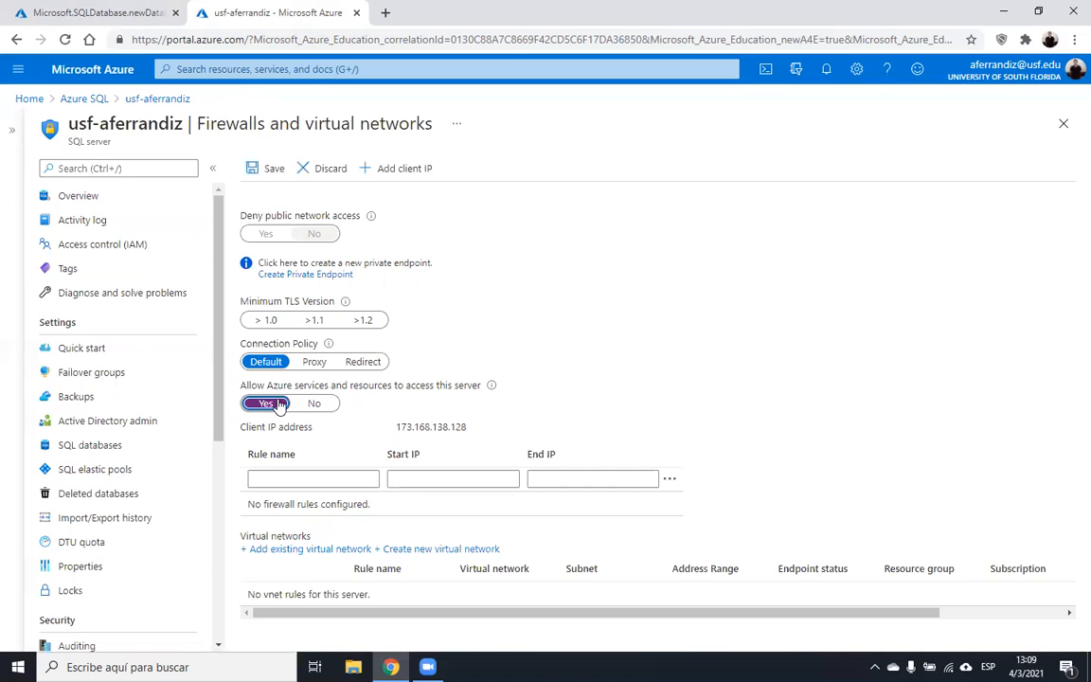
click(291, 480)
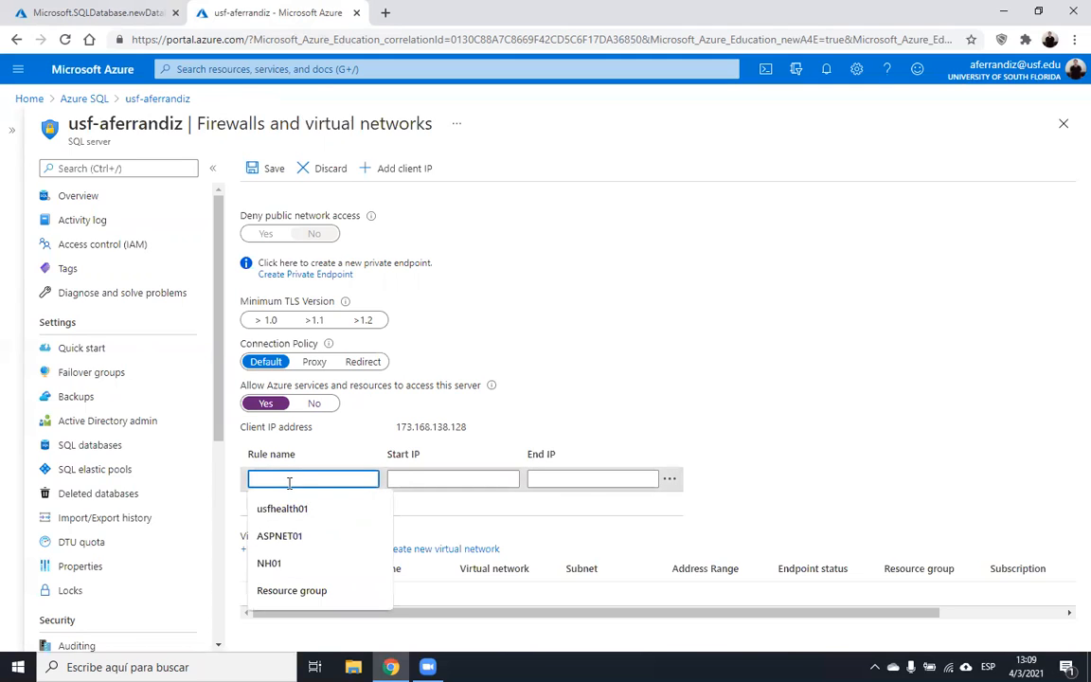
text(firewall)
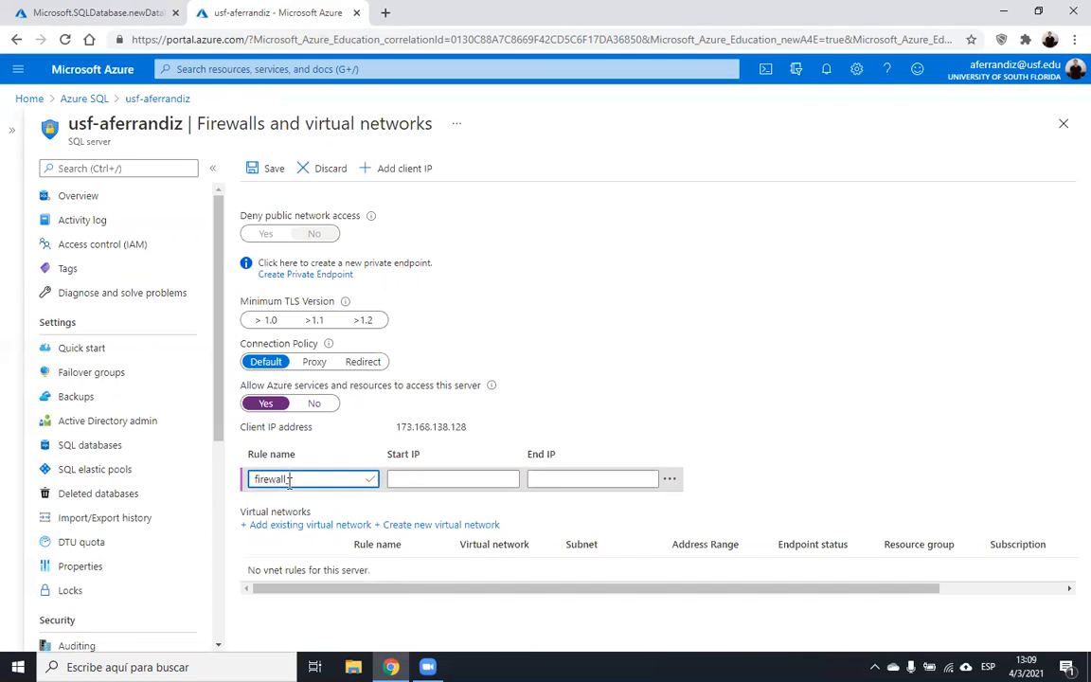
text(1)
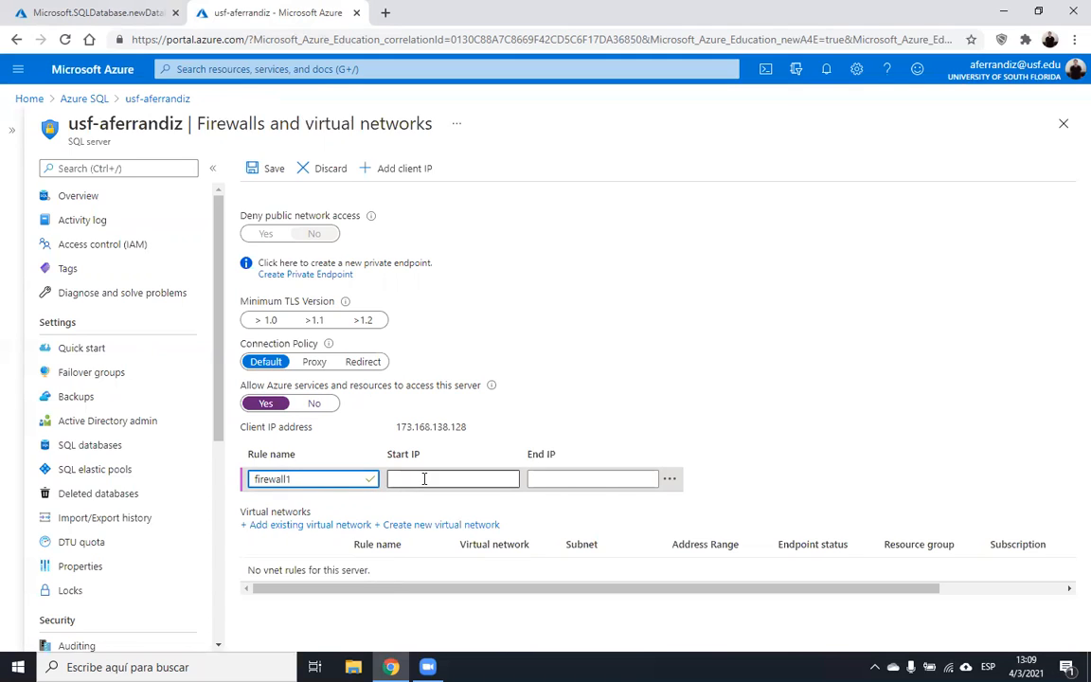
click(435, 478)
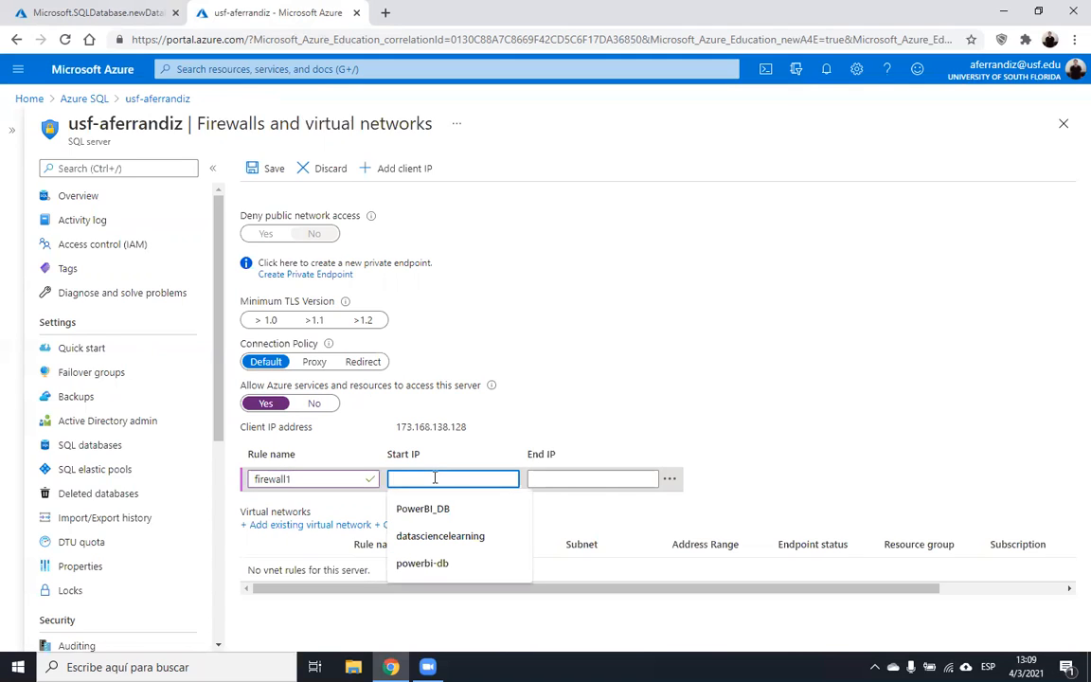
text(0.0.0.0)
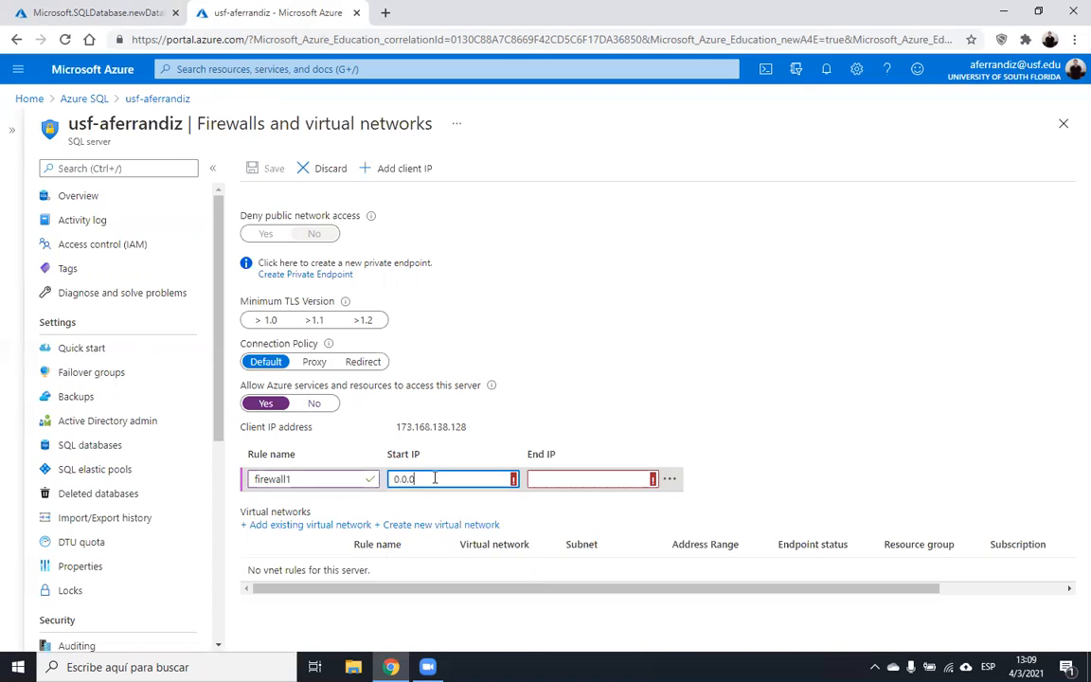
click(561, 478)
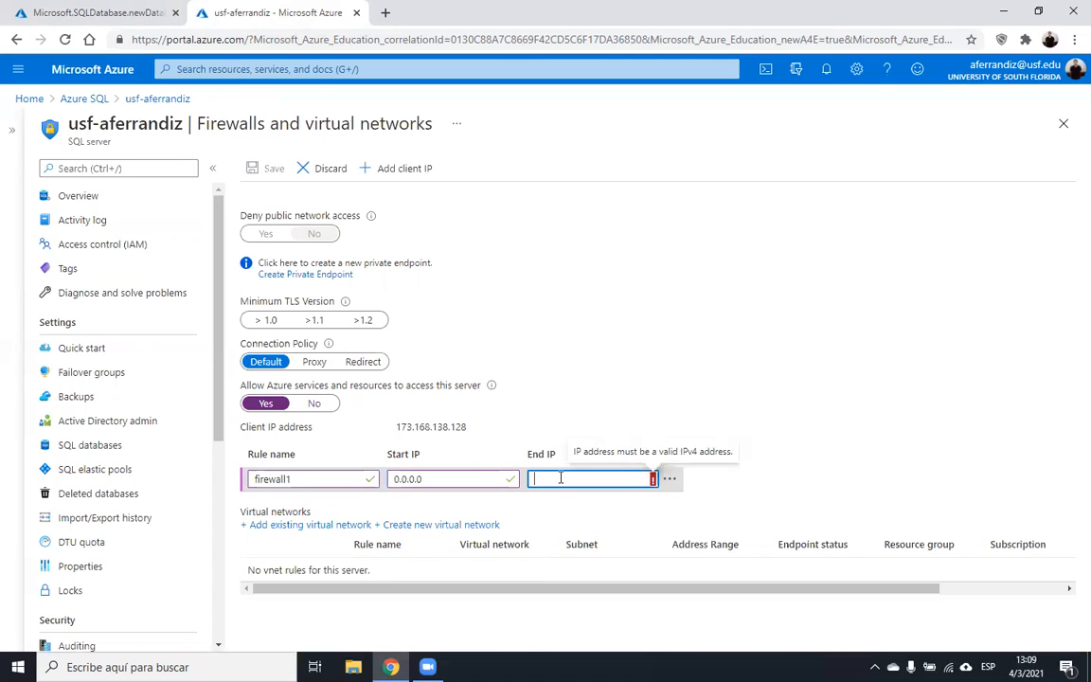
text(255.255)
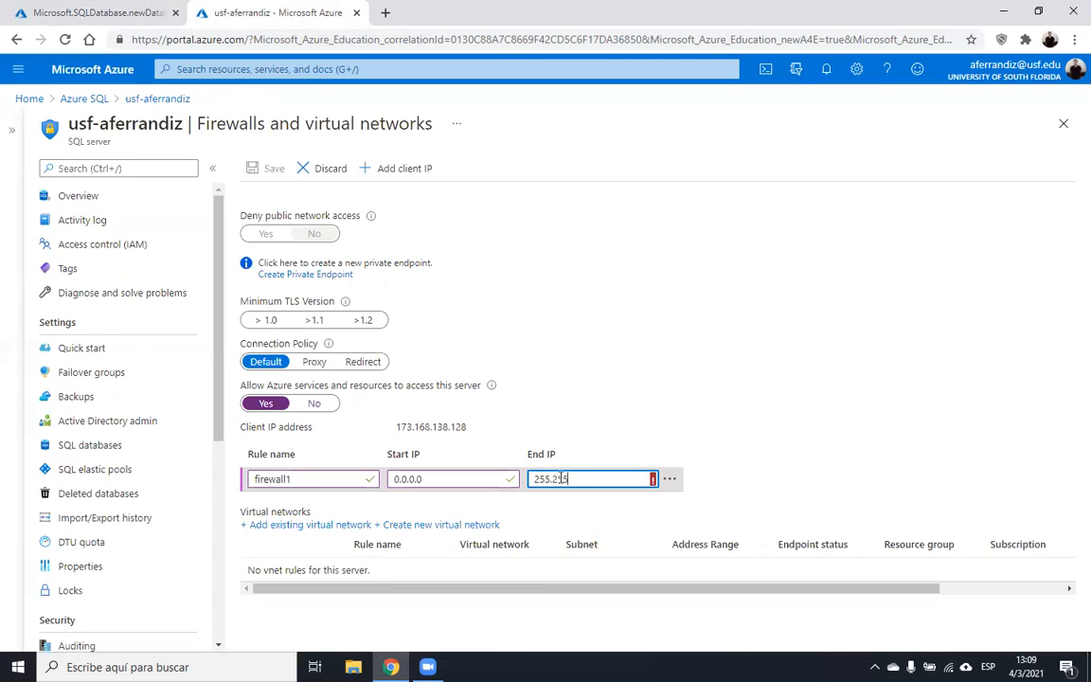
text(.255.255)
click(688, 414)
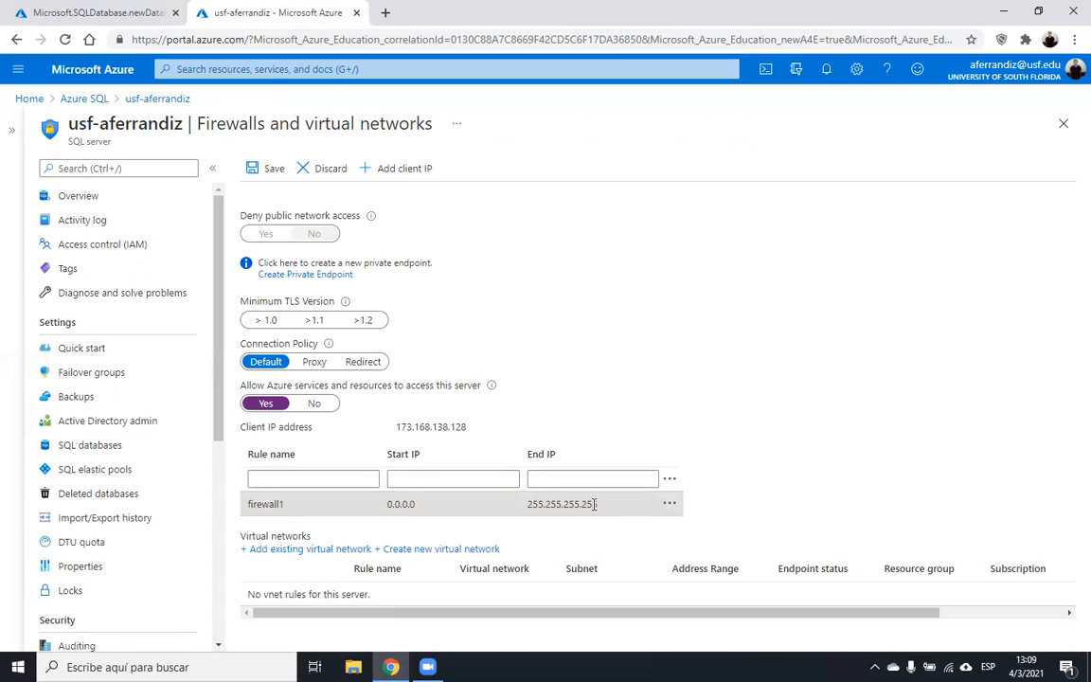
- Save the firewall rule, dismiss the success notice, and open the Reset admin password panel
click(264, 170)
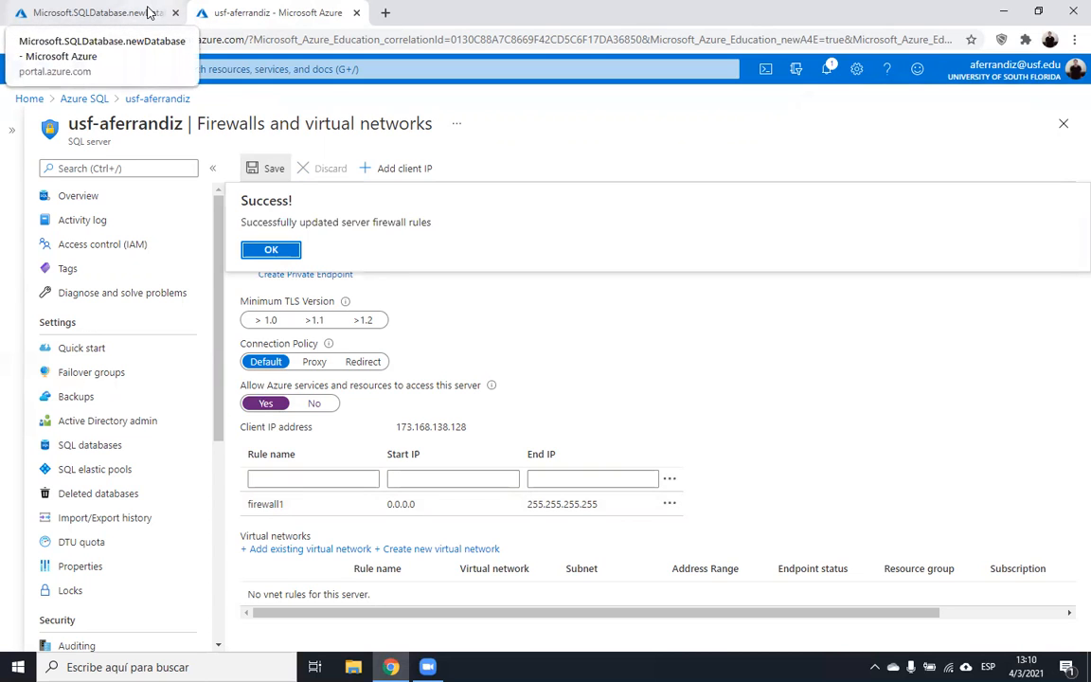
click(98, 203)
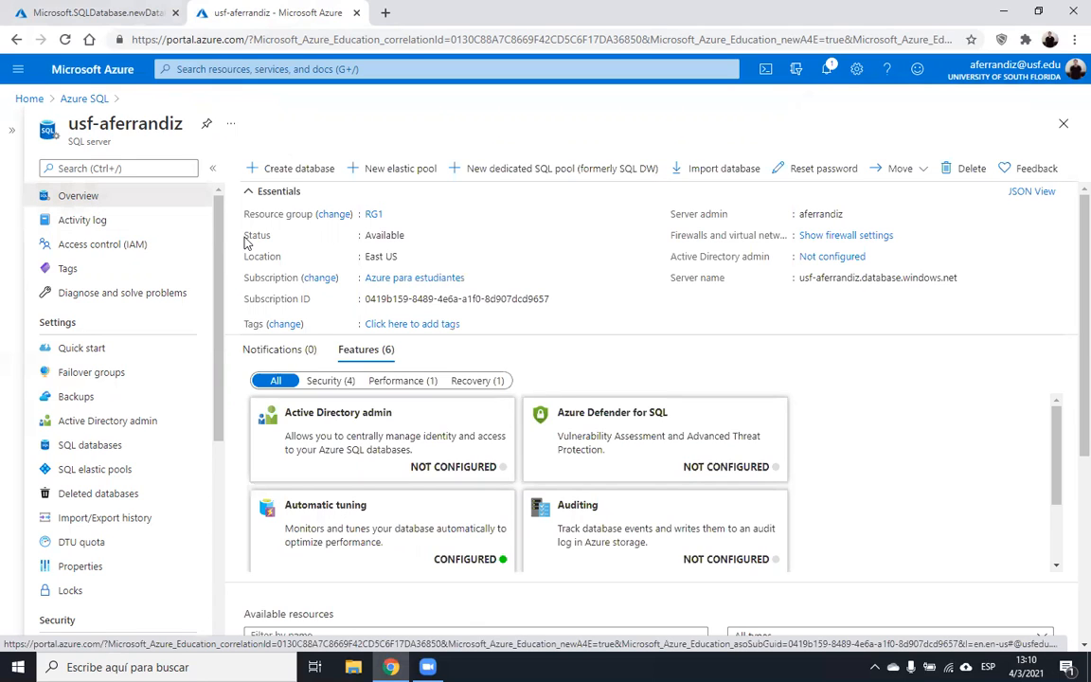
click(820, 167)
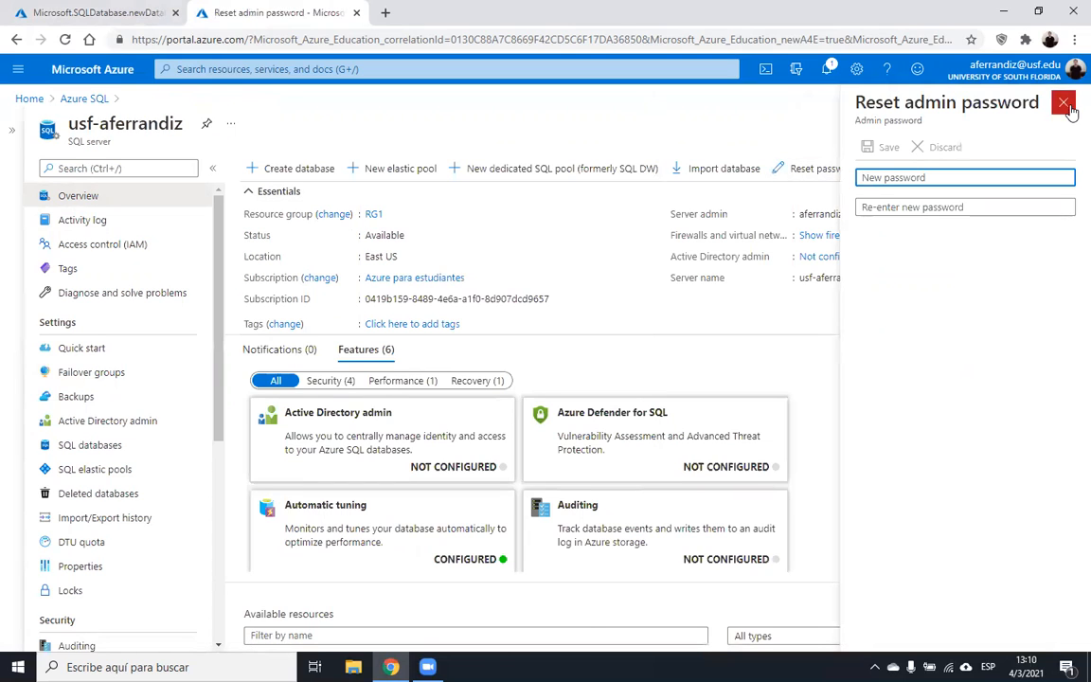
- Close the password panel and open Query editor (preview) for the aviation database
click(1065, 106)
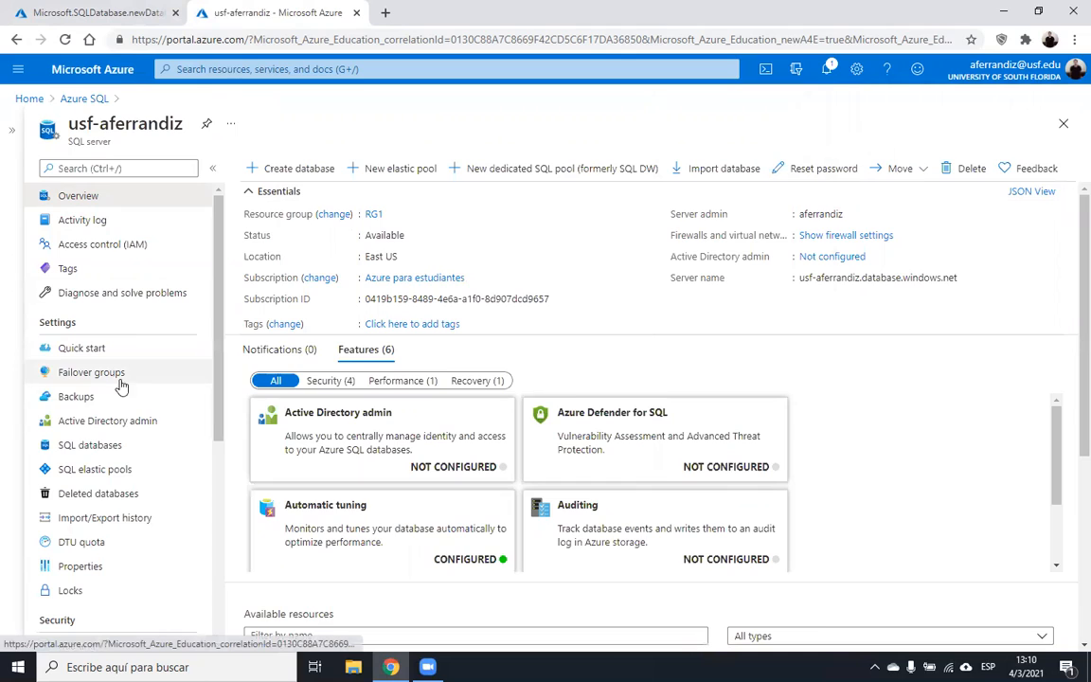
click(102, 444)
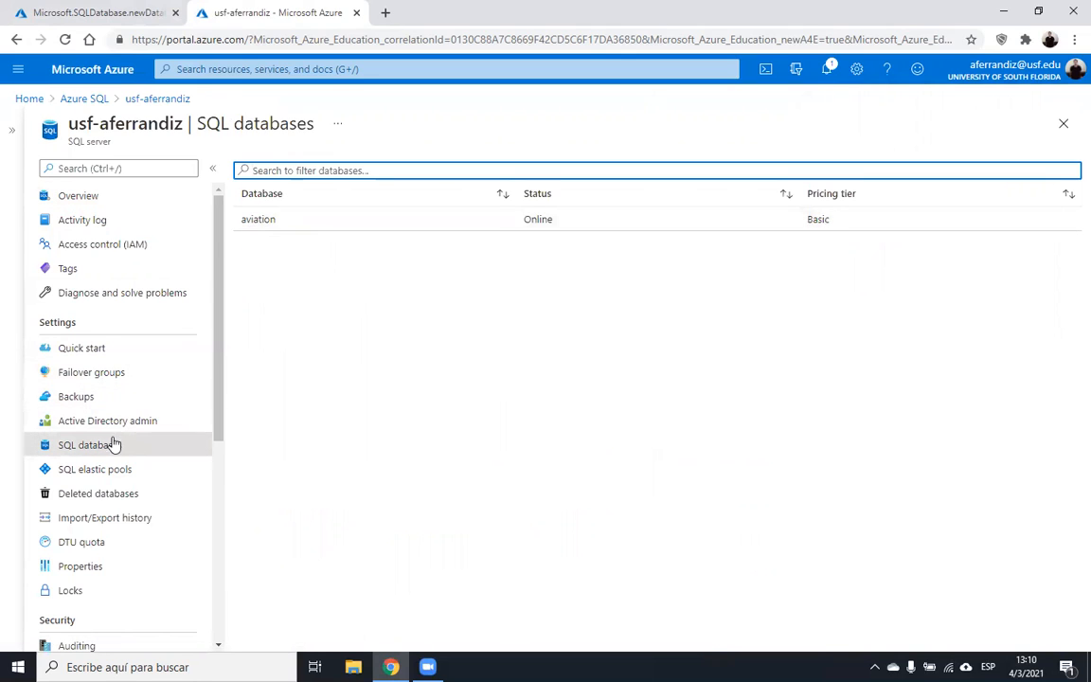
click(255, 220)
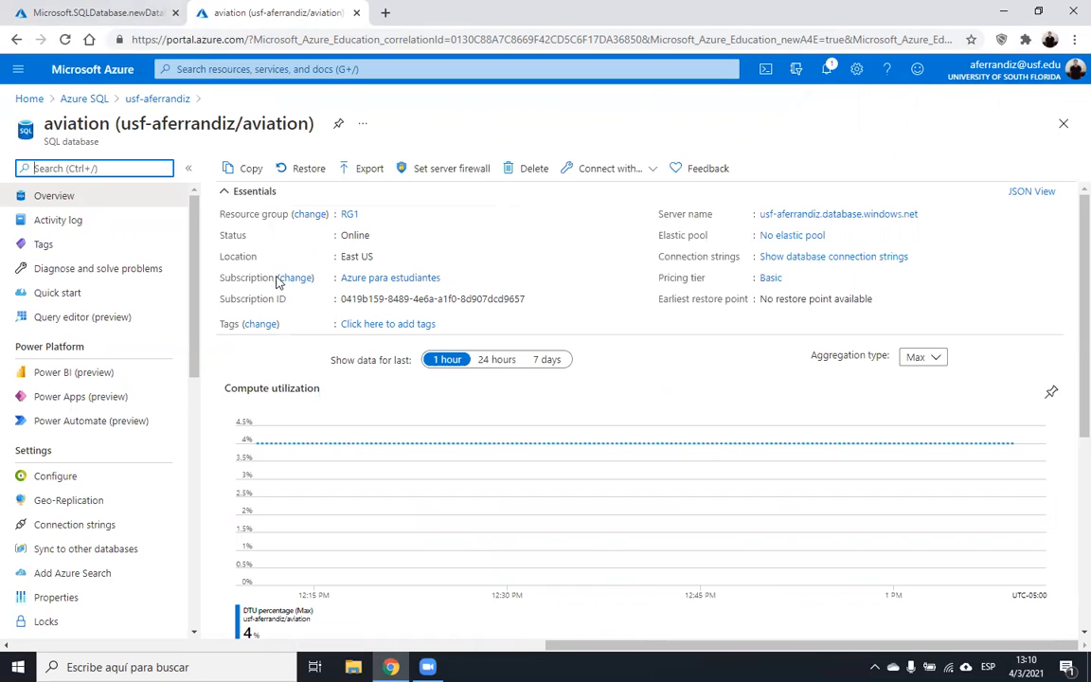
click(82, 318)
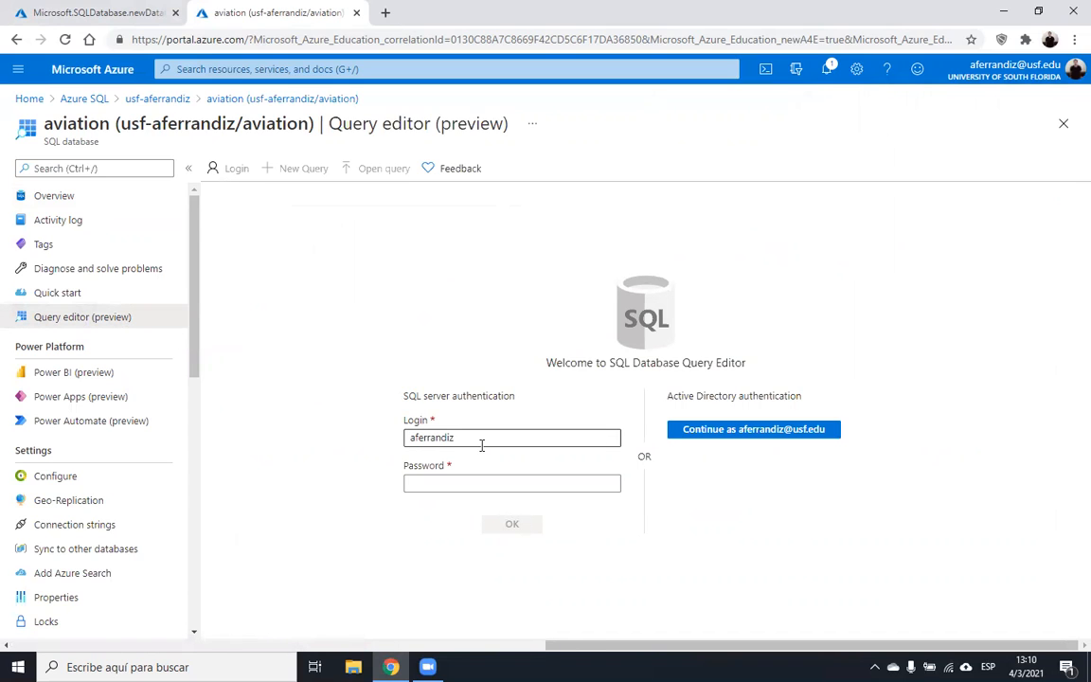
- Log in to the aviation query editor with the SQL admin password
click(468, 482)
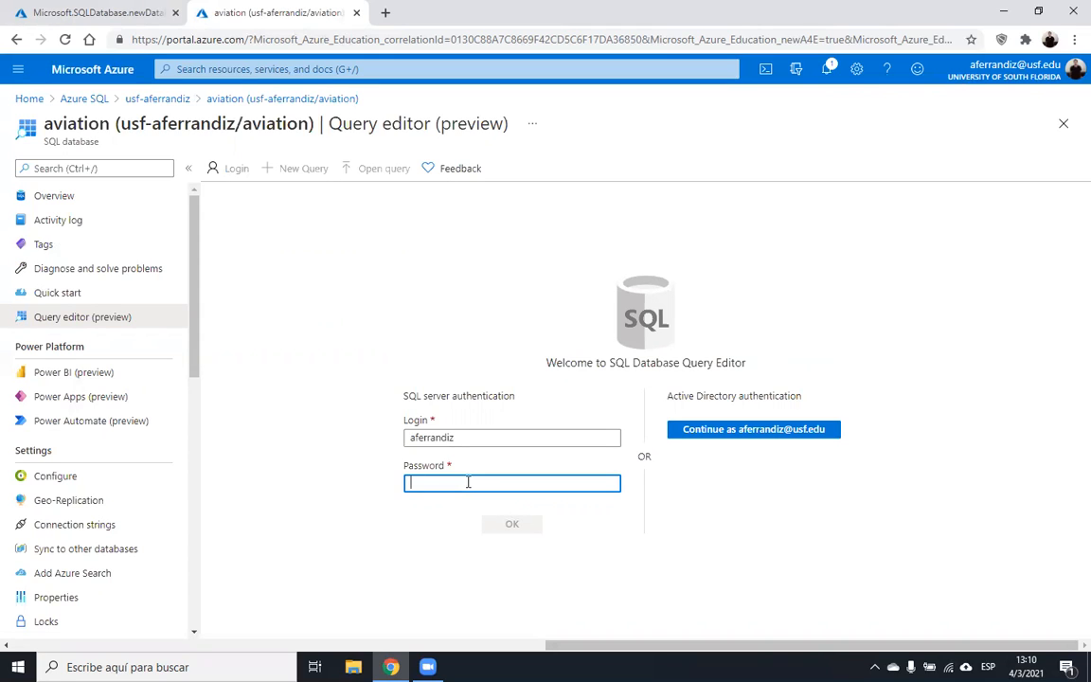
text(•)
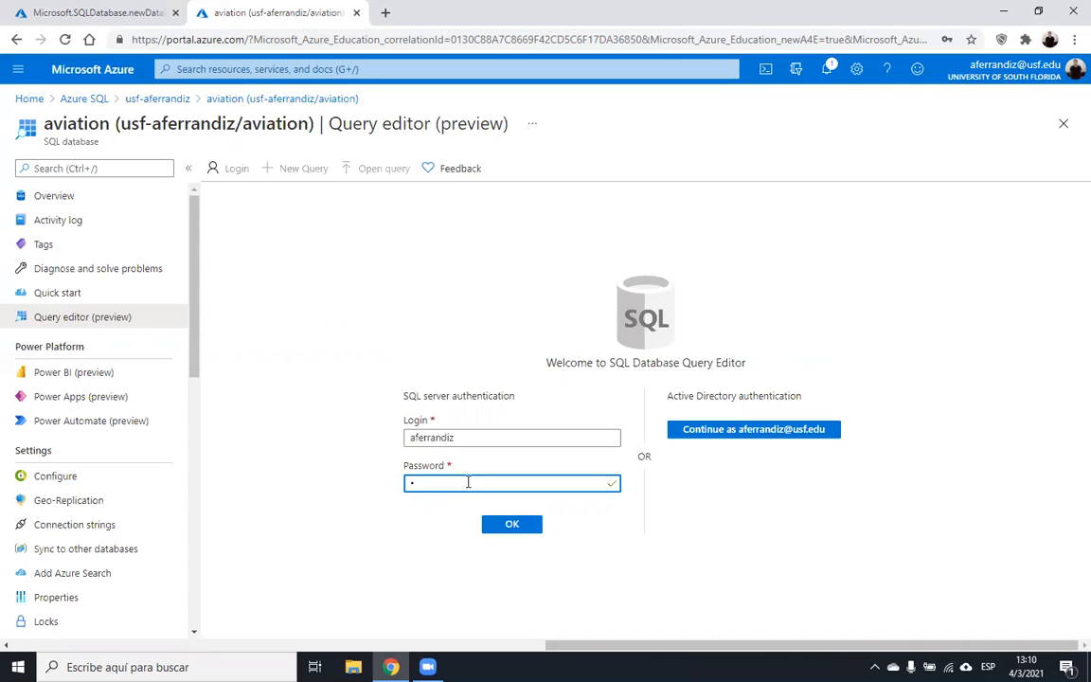
key(BackSpace)
text(•••)
key(Return)
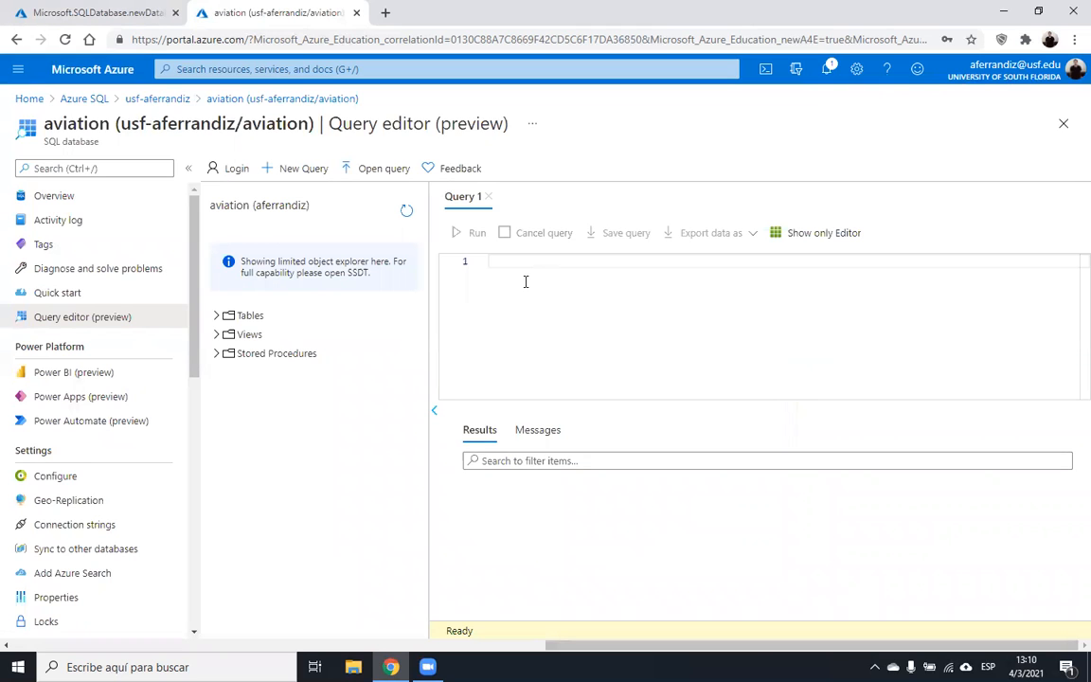
- Create and run table test1 with columns id int and name varchar(50)
click(217, 318)
text(create table test)
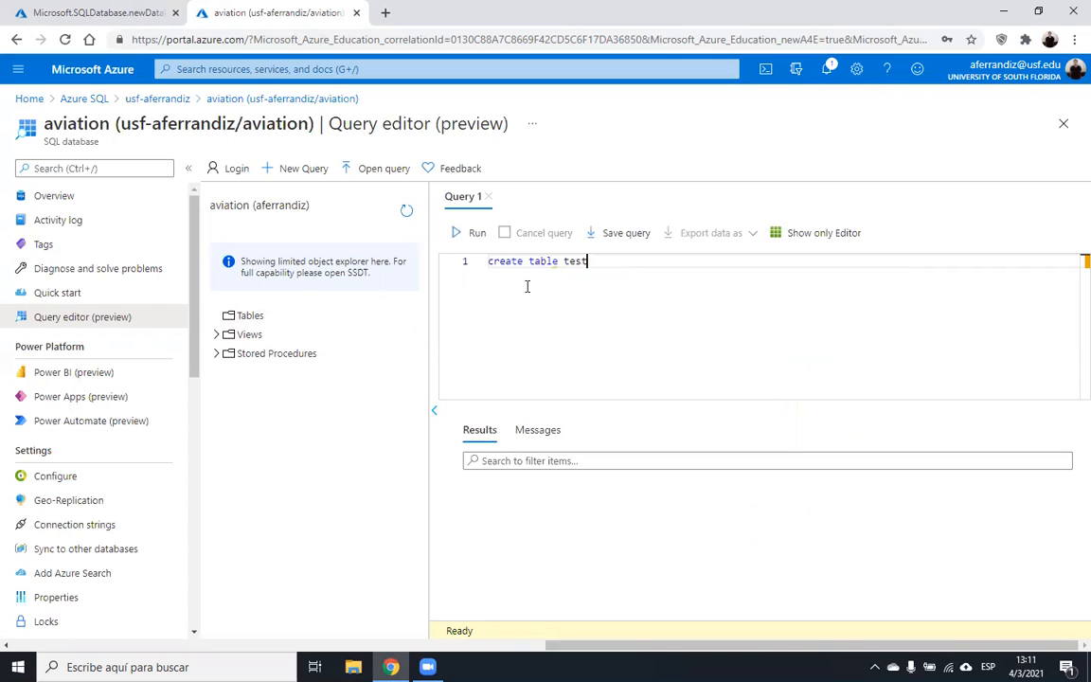
text(1(id int, name varchar()
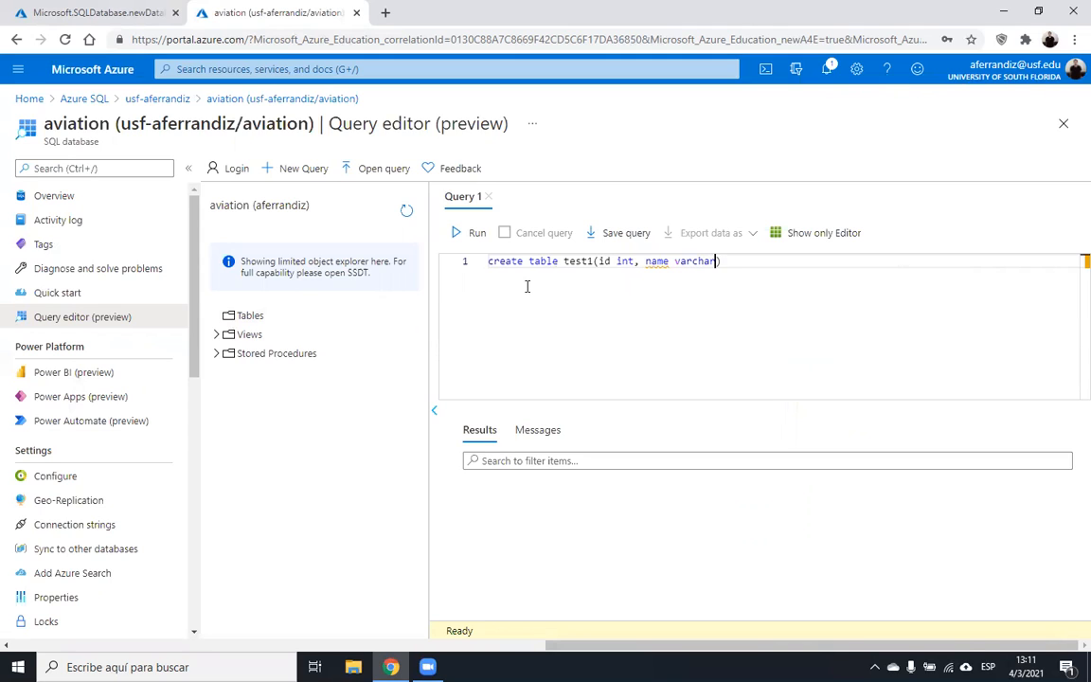
text(50))
click(466, 236)
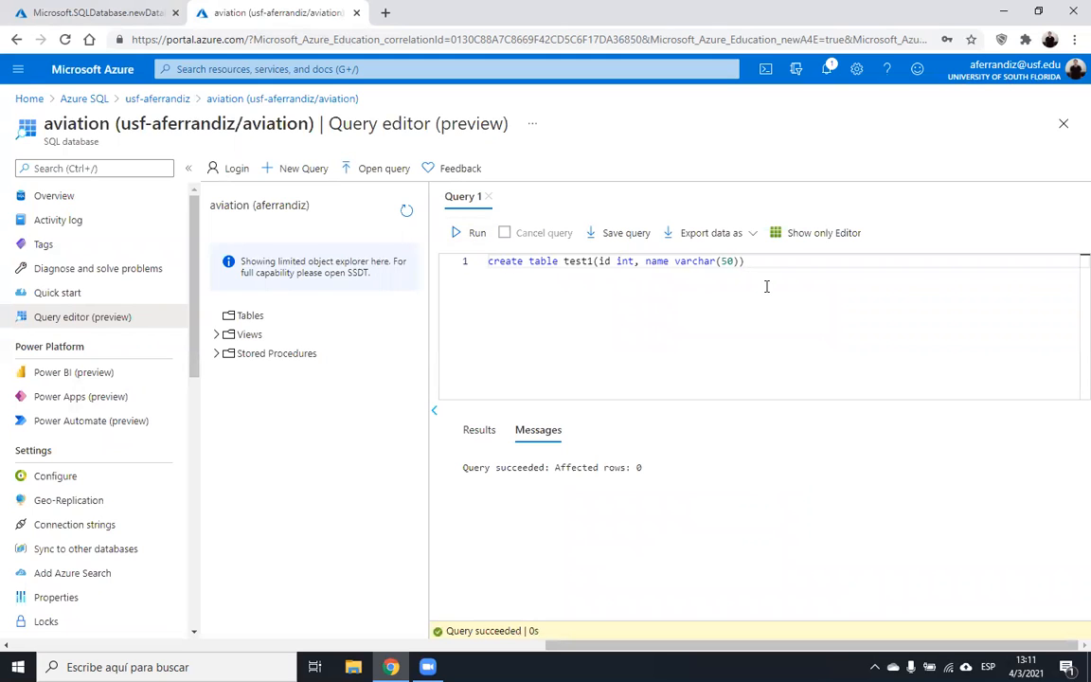
- Add go and write insert into test1 (id, name) values (1,'One'), selecting that line
key(Return)
text(go)
key(Return)
text(insert into )
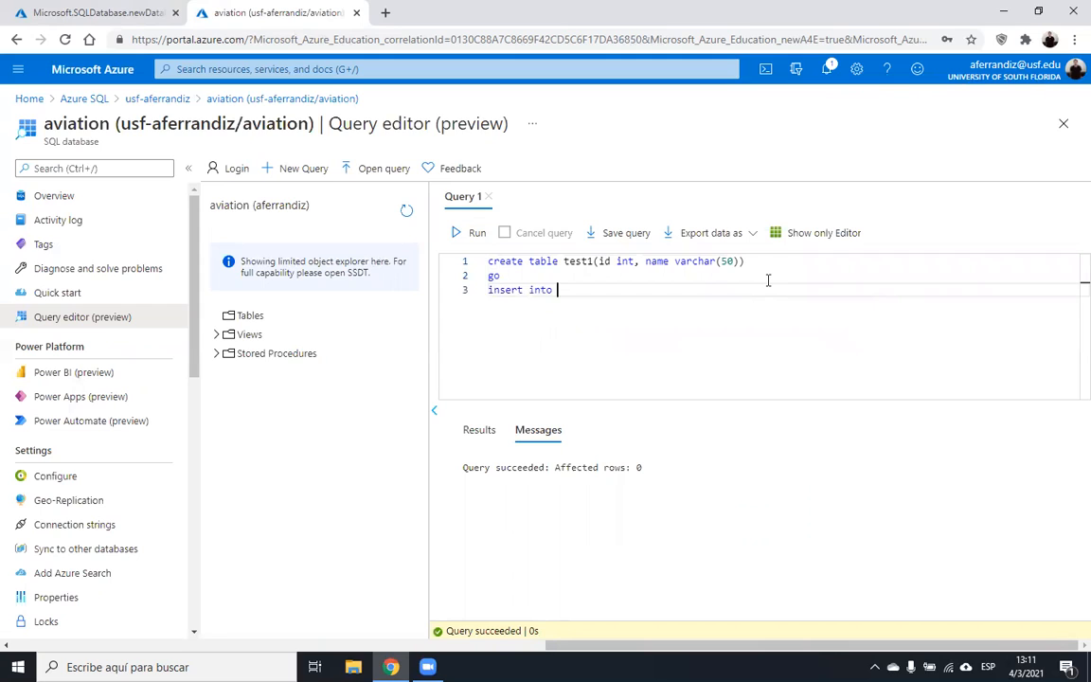
text(test1)
key(Escape)
text(())
text(id, name)
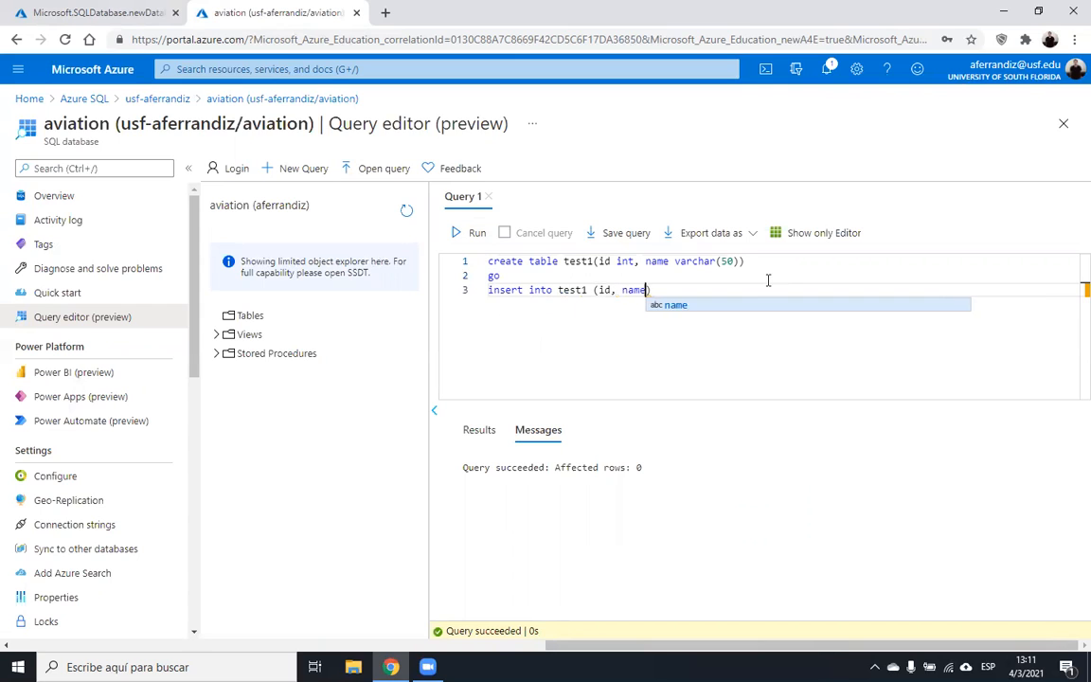
key(BackSpace)
text() valu)
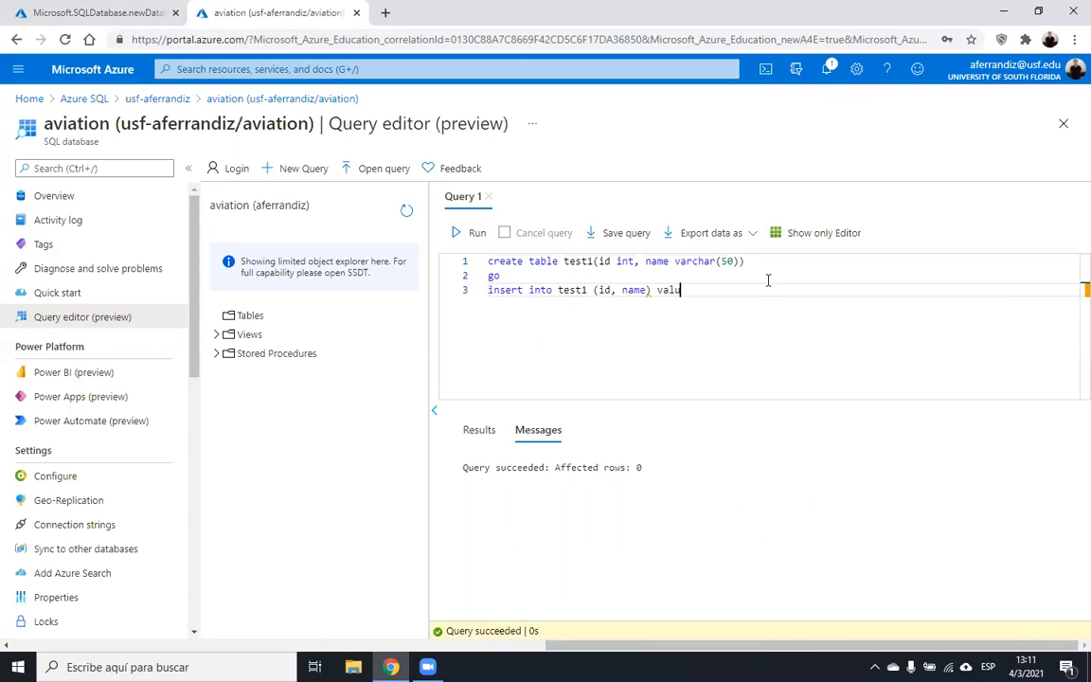
text(es (1,'One)
drag(758, 290, 481, 296)
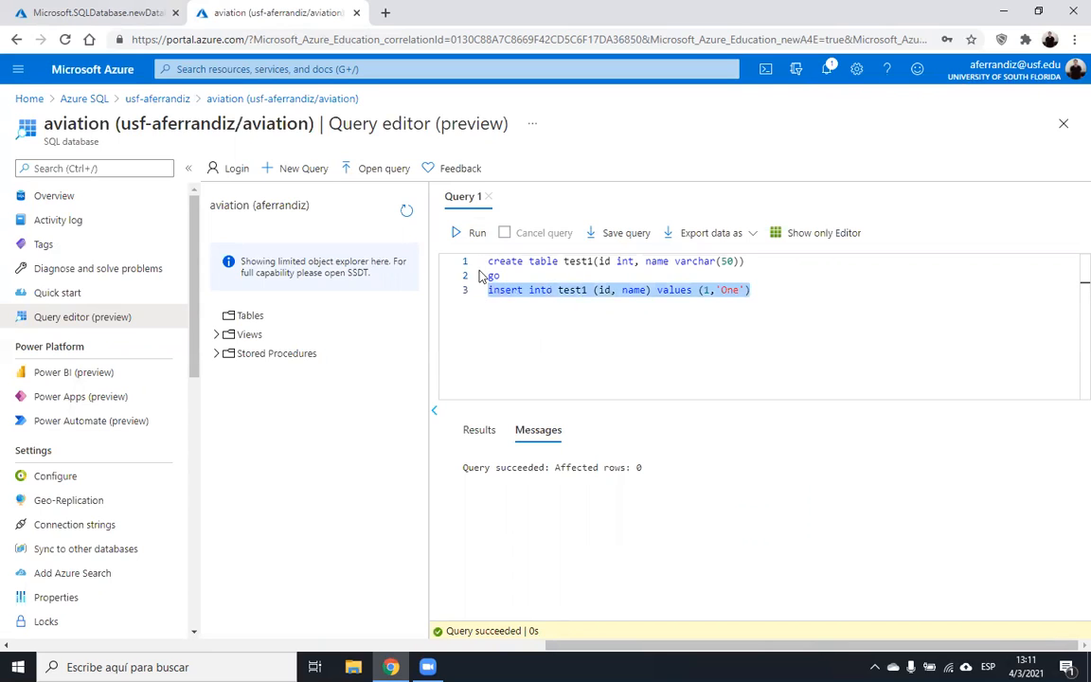
- Run the insert, then add go and run select * from test1 to see row 1, One
click(473, 233)
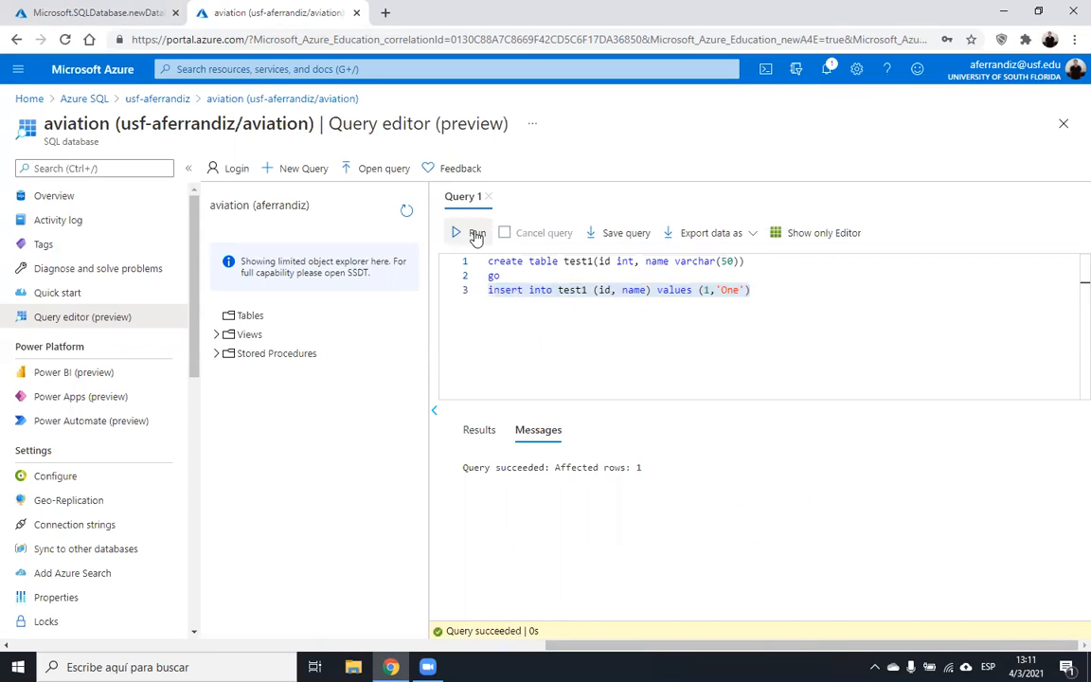
click(760, 293)
key(Return)
text(go)
key(Return)
text(select)
key(BackSpace)
key(BackSpace)
key(BackSpace)
key(BackSpace)
text(lect * from)
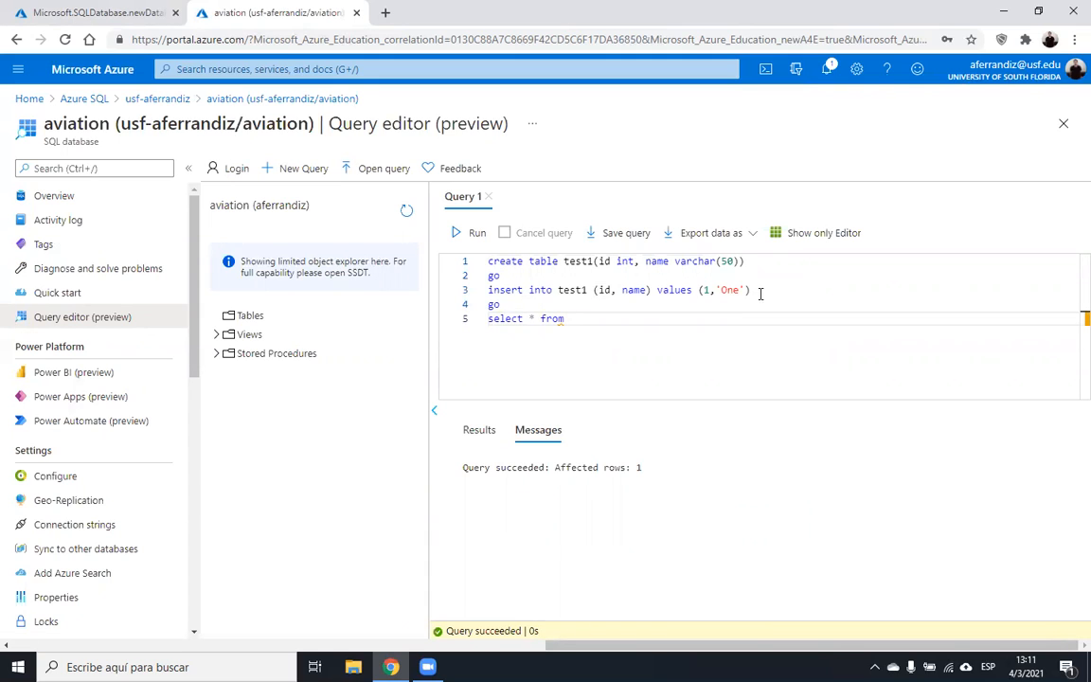
text( test1)
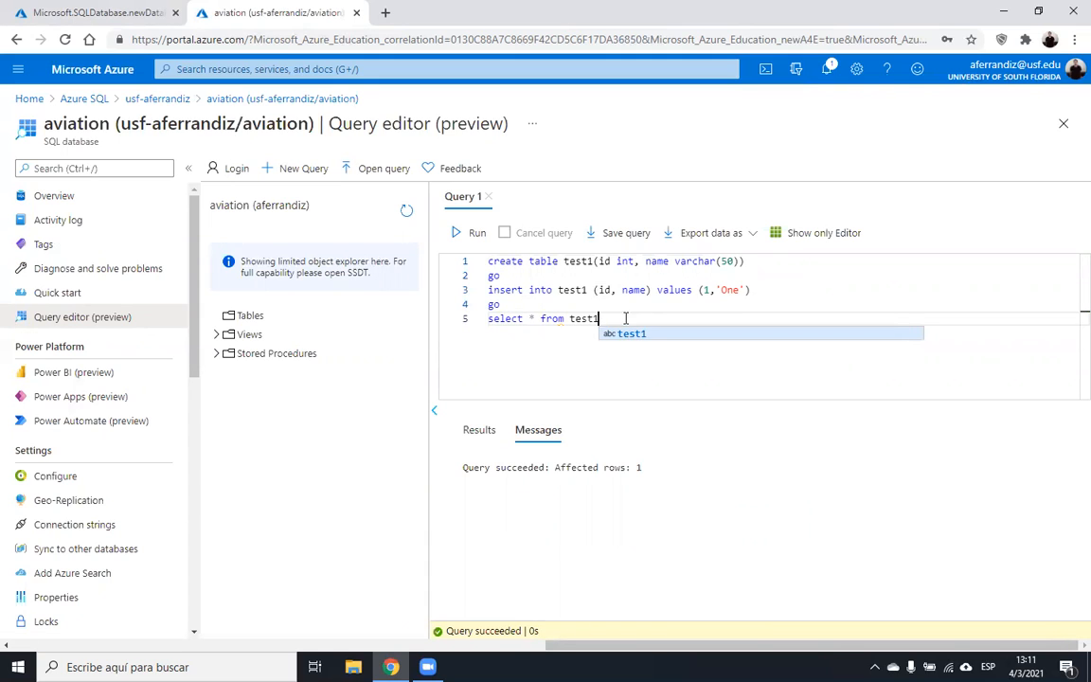
drag(625, 318, 428, 318)
click(473, 237)
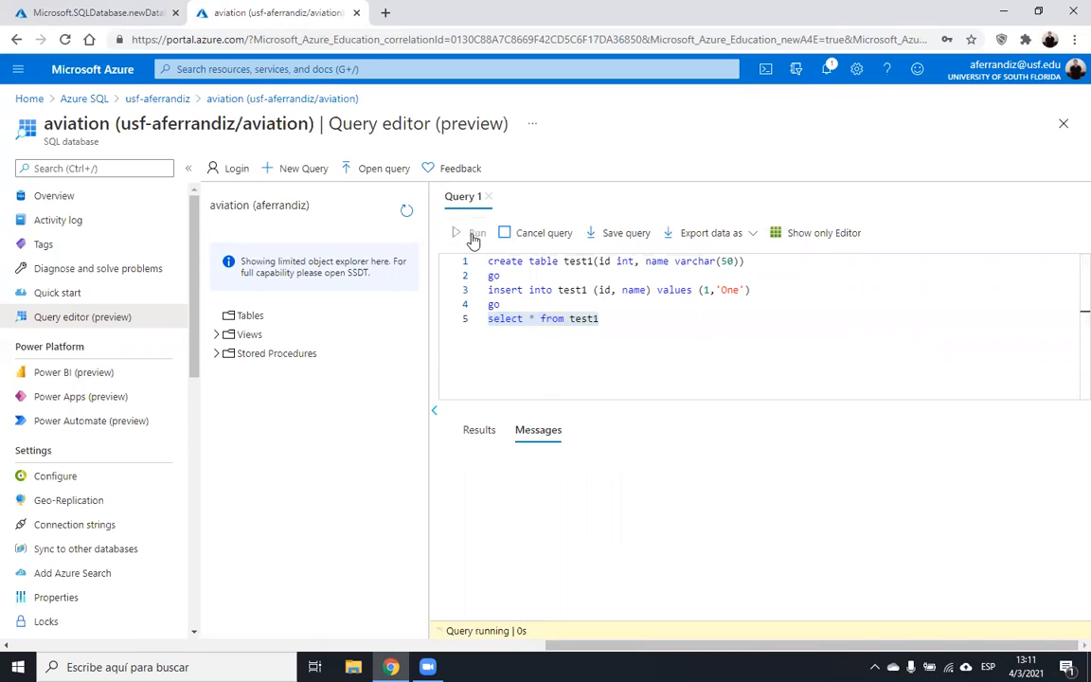
click(644, 332)
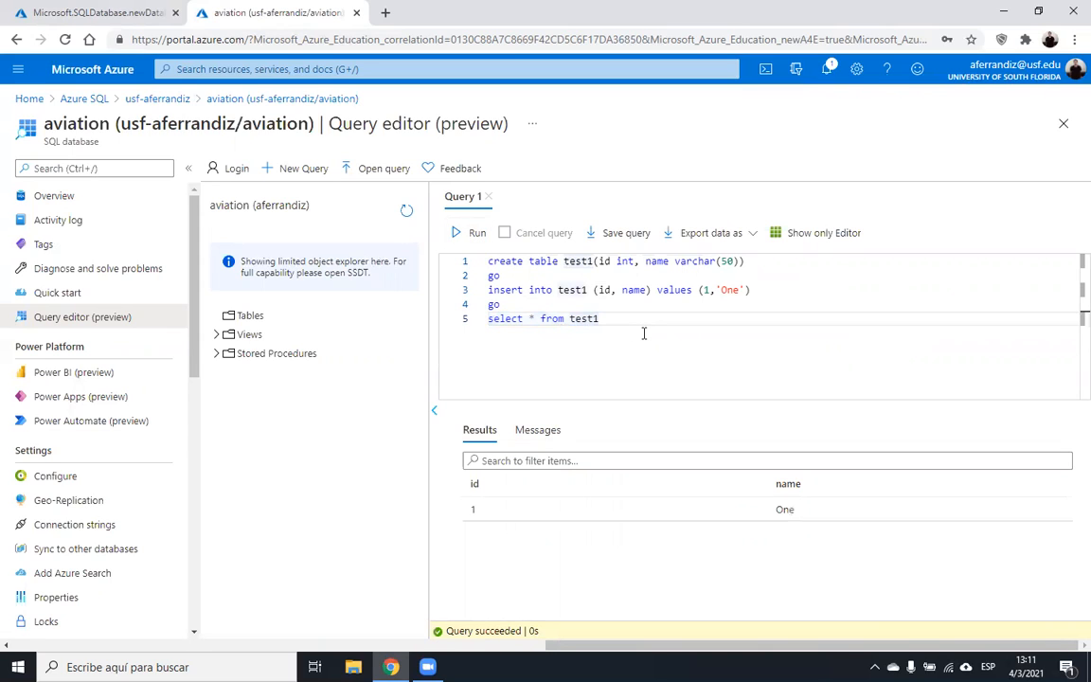
- Add drop table test1 as the first line of the script
key(Return)
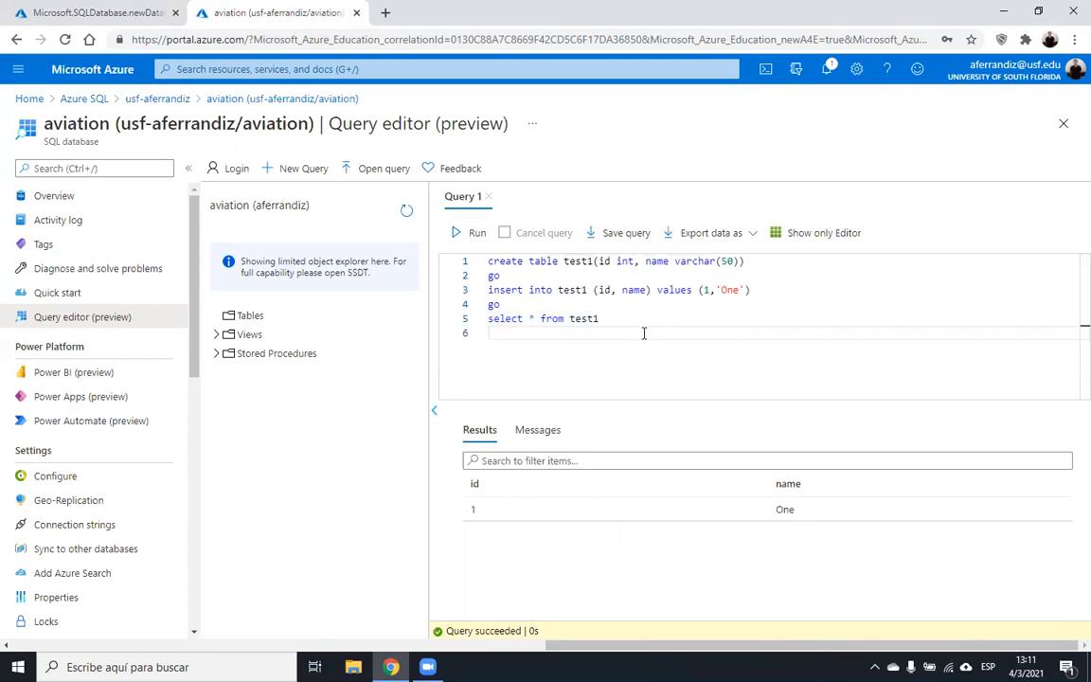
key(Up)
key(Up)
key(Up)
key(Up)
key(Up)
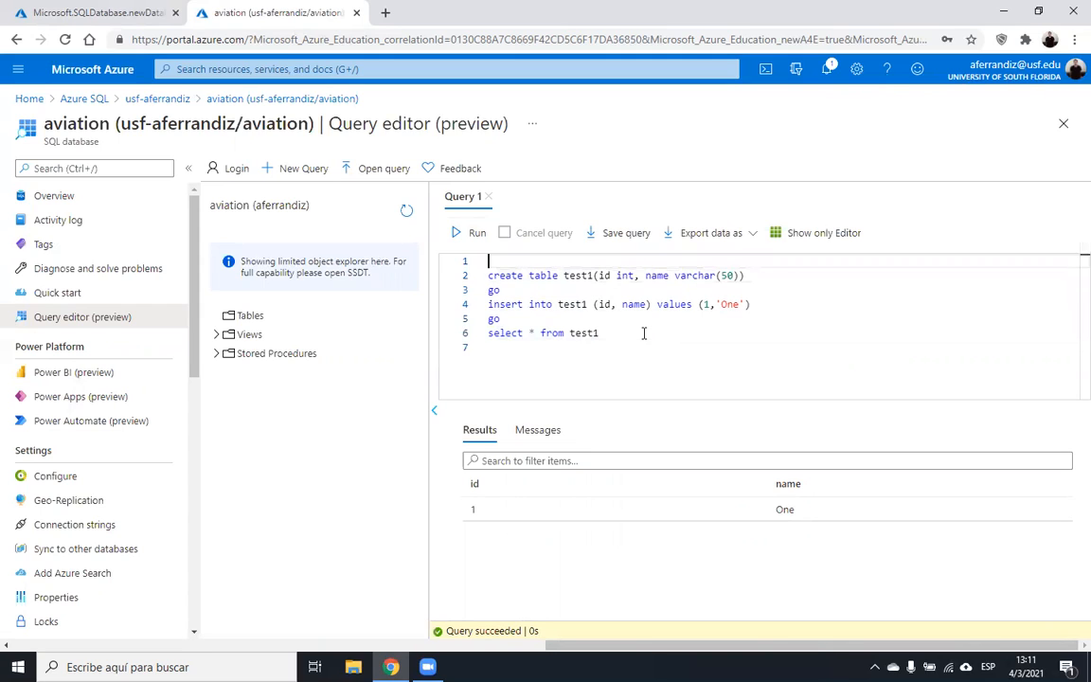
key(Return)
key(Return)
key(Up)
text(drop tab)
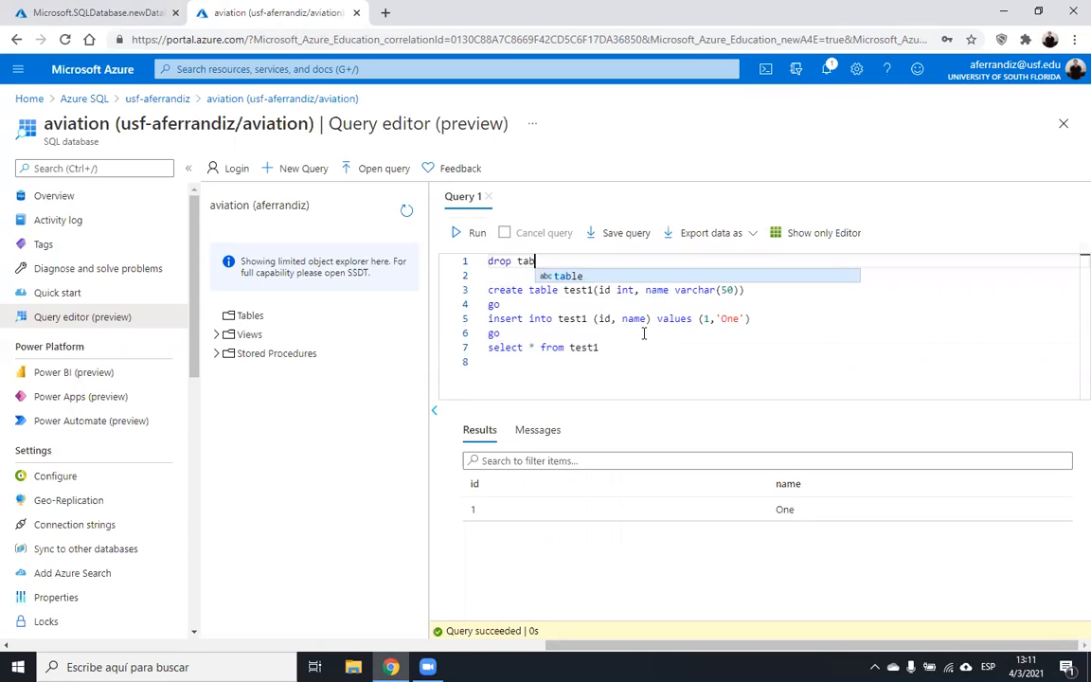
text(le test1)
key(Down)
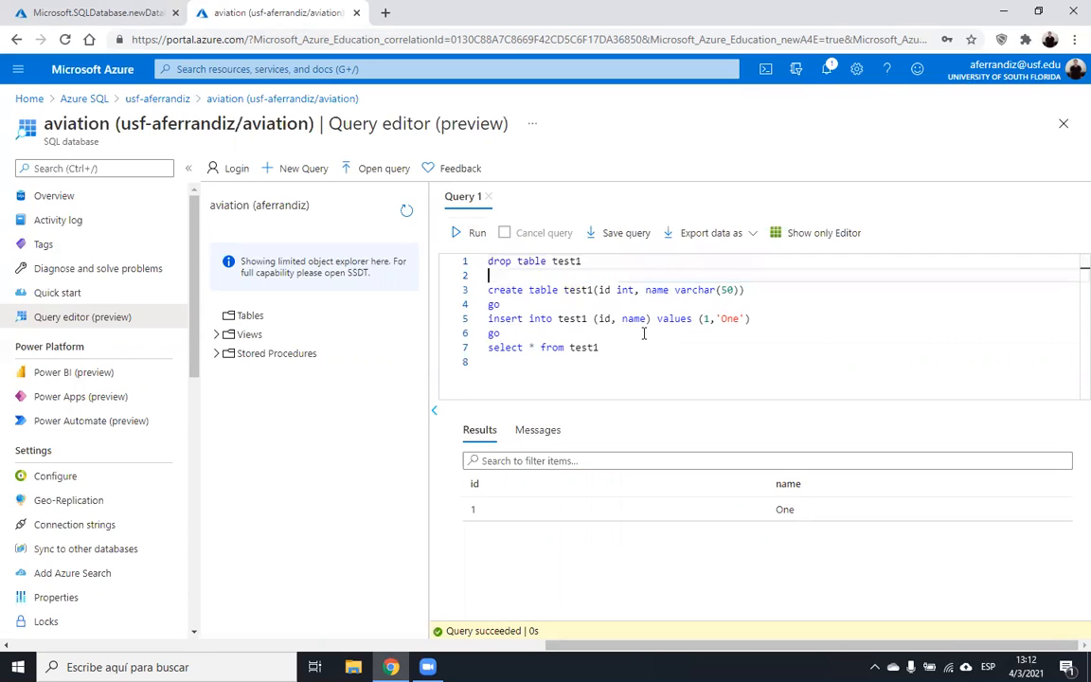
- Add go after drop table test1 and rerun the full script until it returns 1, One
text(go)
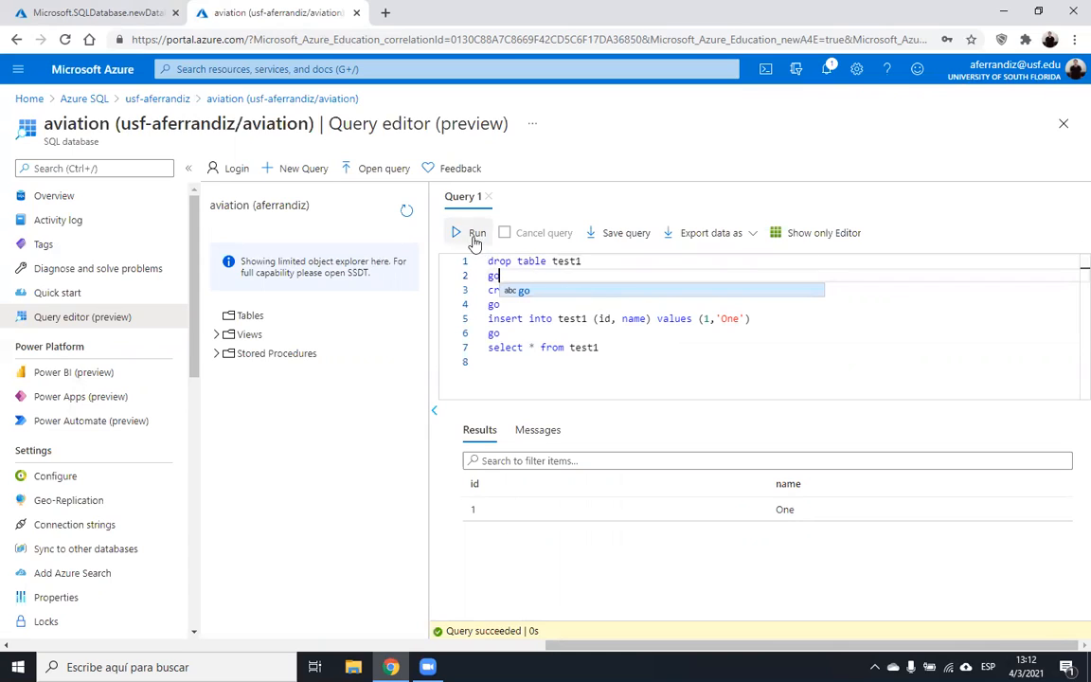
click(473, 237)
click(475, 240)
click(475, 240)
click(625, 349)
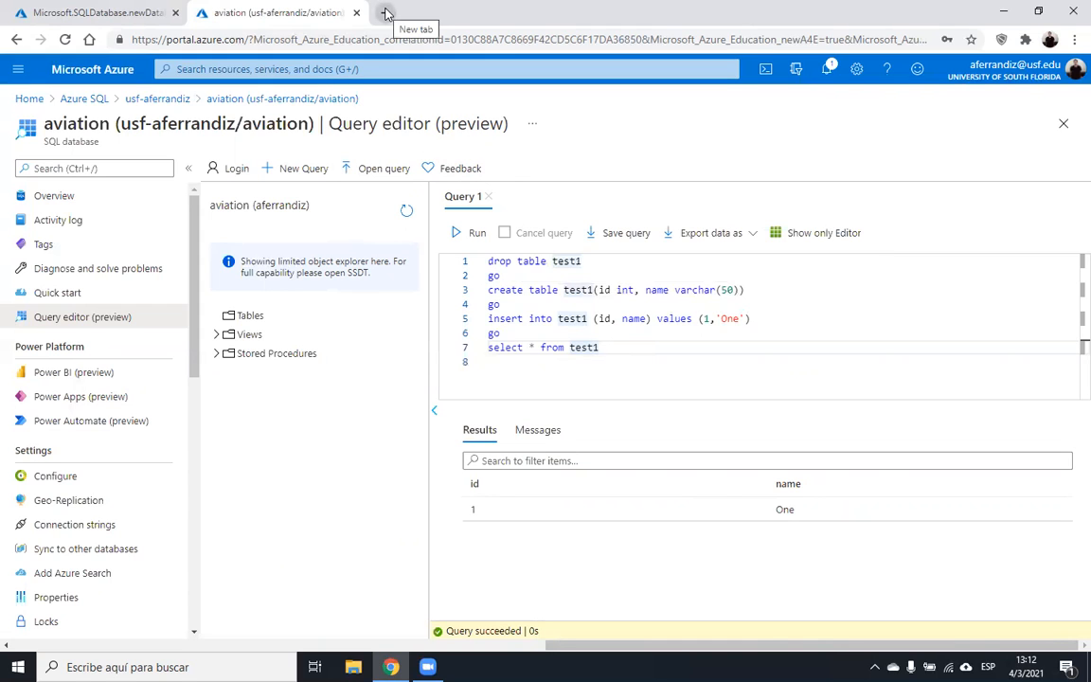
- Search the web for 'sql server management studio' and open the Download SSMS page
click(386, 13)
text(sql server management s)
key(BackSpace)
text(studio)
key(Return)
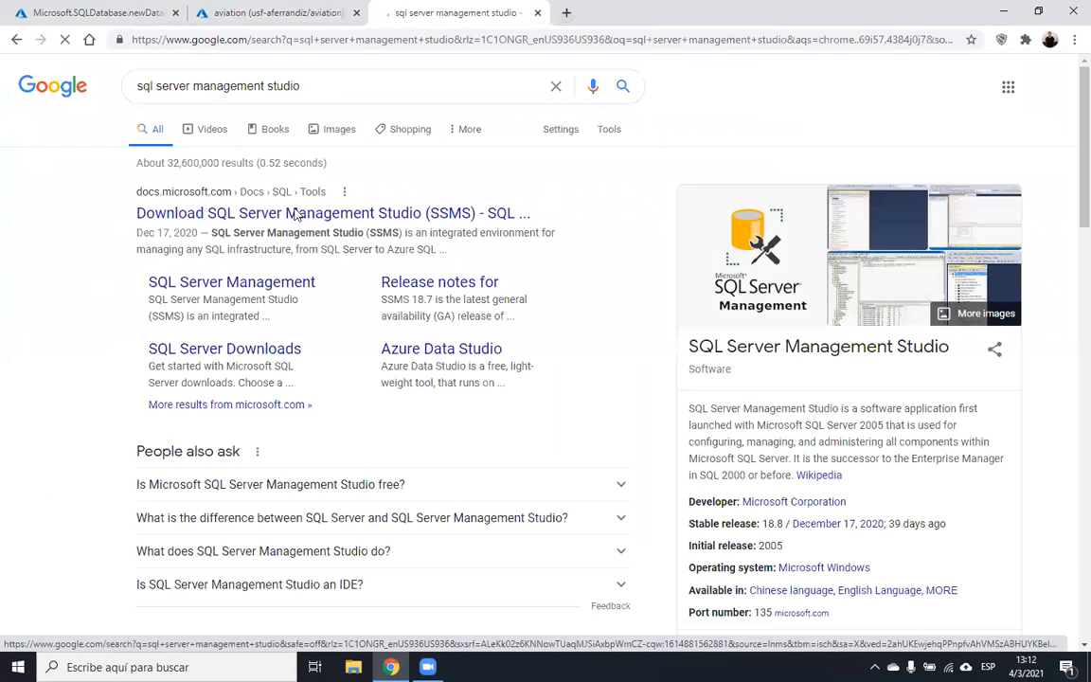
click(289, 216)
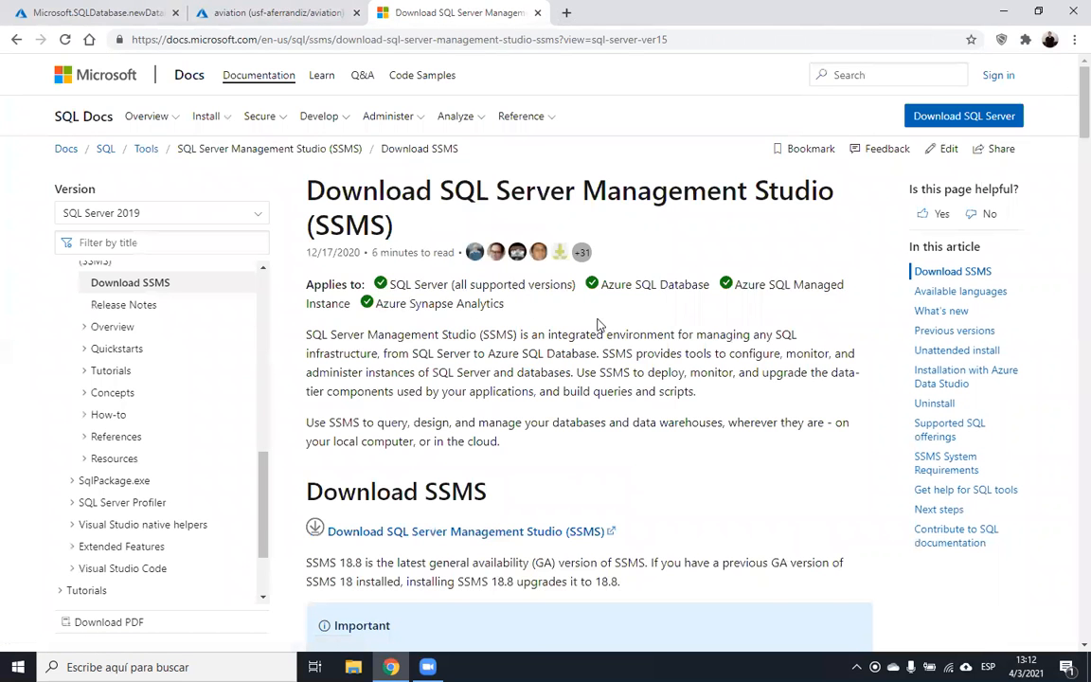
- Download the SSMS installer SSMS-Setup-ENU.exe from the page
scroll(1068, 190, down, 6)
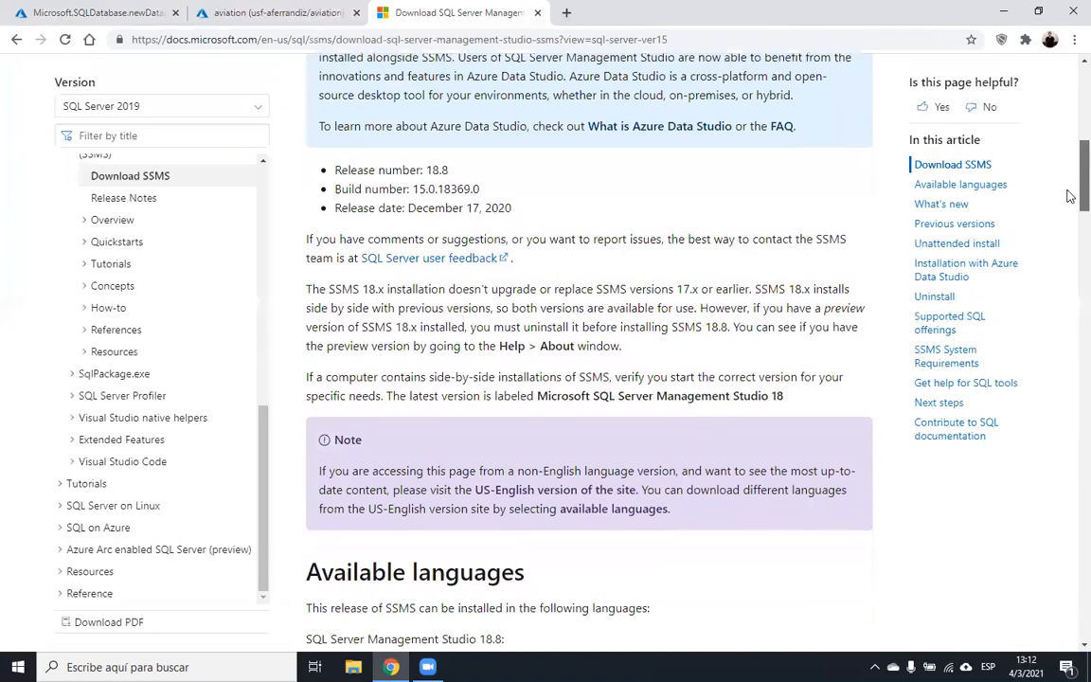
scroll(1068, 196, down, 4)
scroll(1067, 239, up, 10)
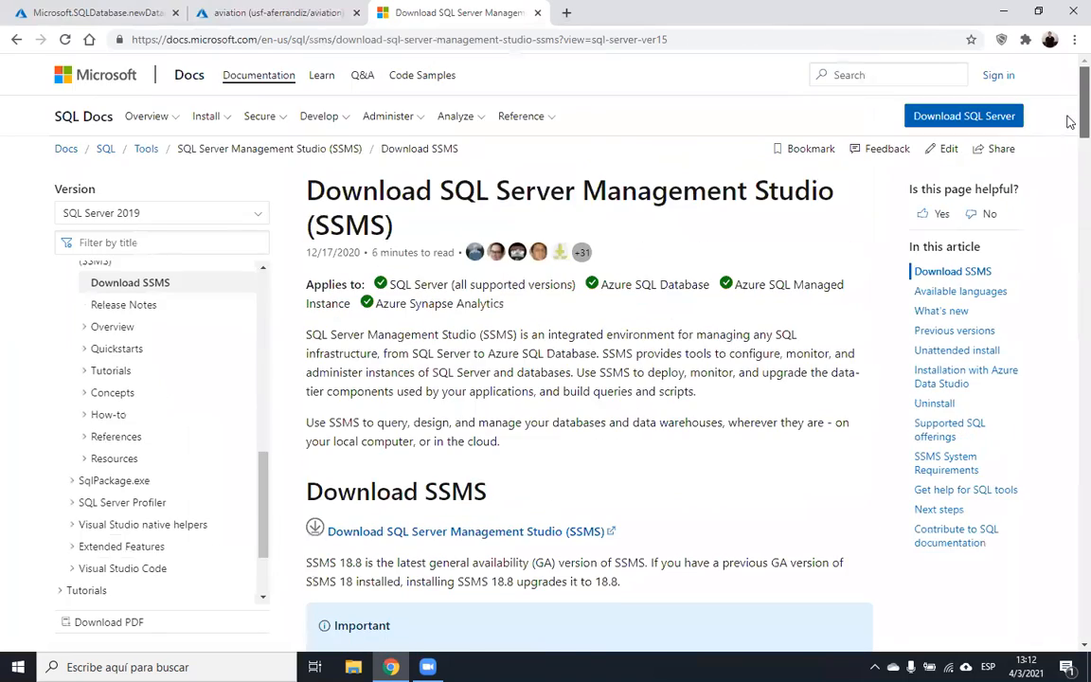
scroll(1068, 121, down, 1)
click(555, 410)
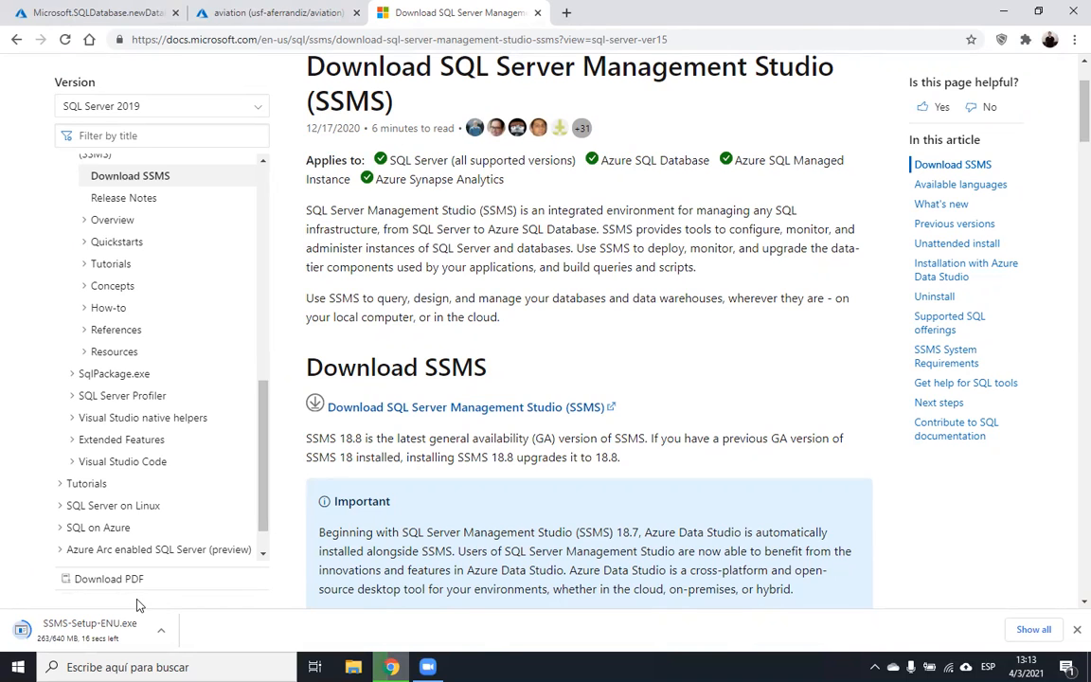
- Search 'azure da' in a new tab and open the Download Azure Data Studio docs page
click(566, 13)
text(azure da)
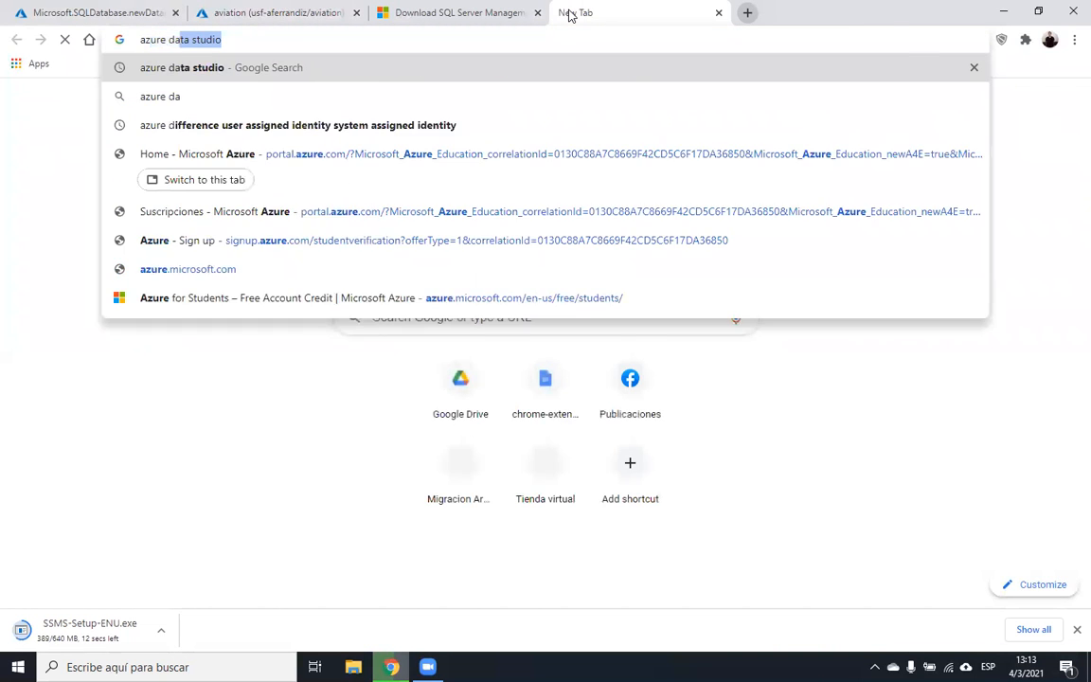
key(Return)
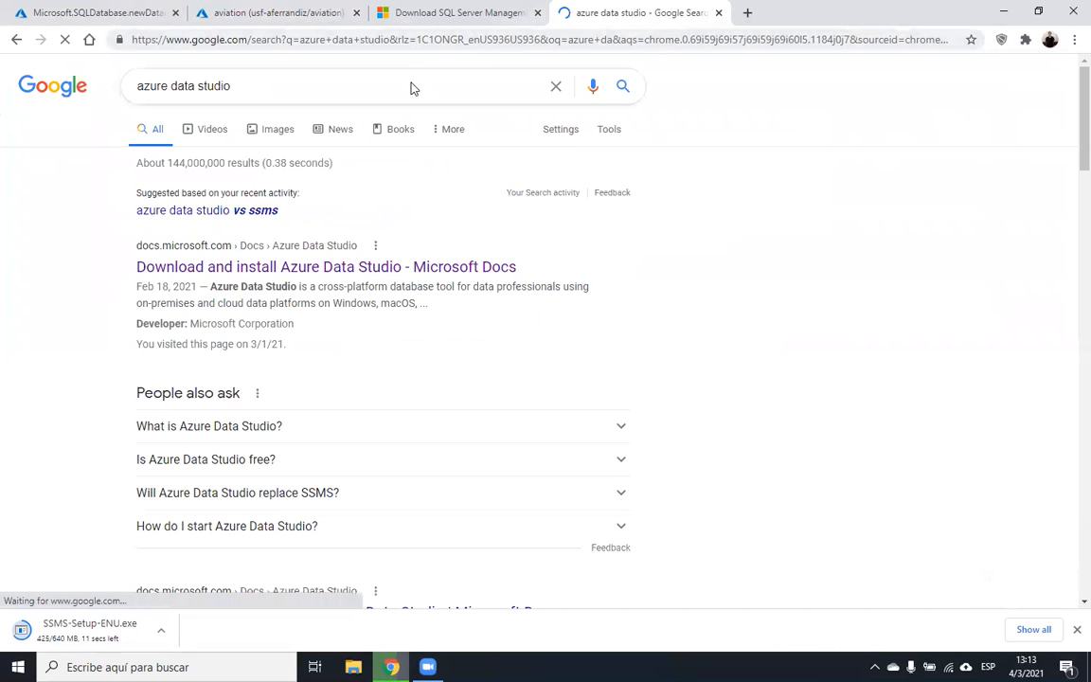
click(318, 268)
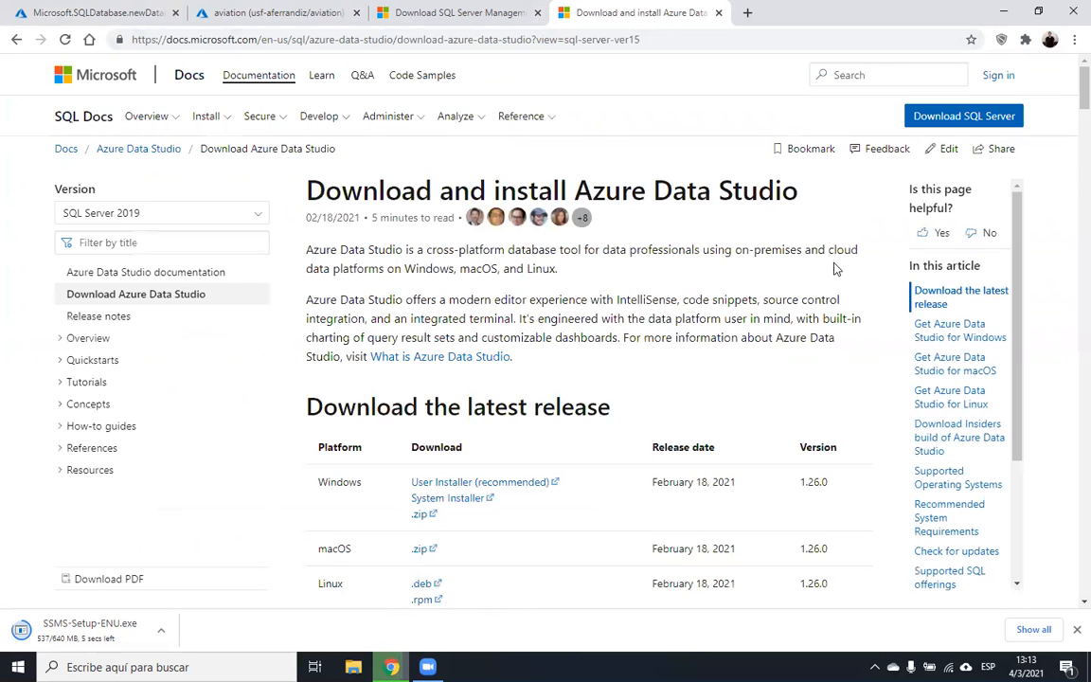
- Download the Azure Data Studio Windows user installer and launch SSMS-Setup-ENU.exe
click(503, 489)
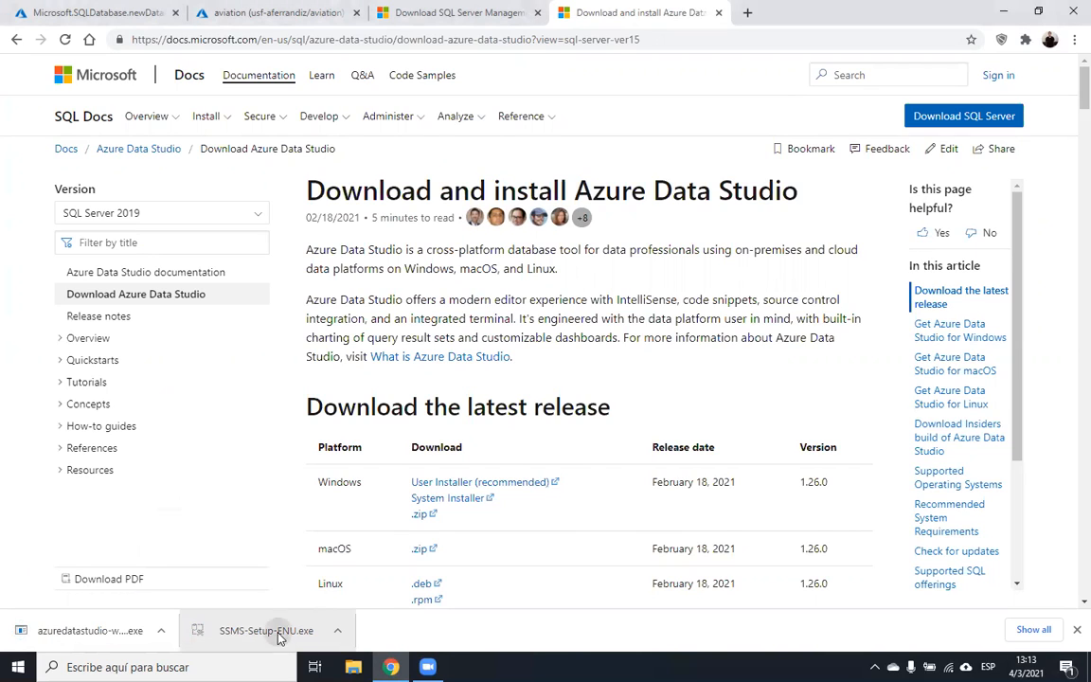
click(279, 639)
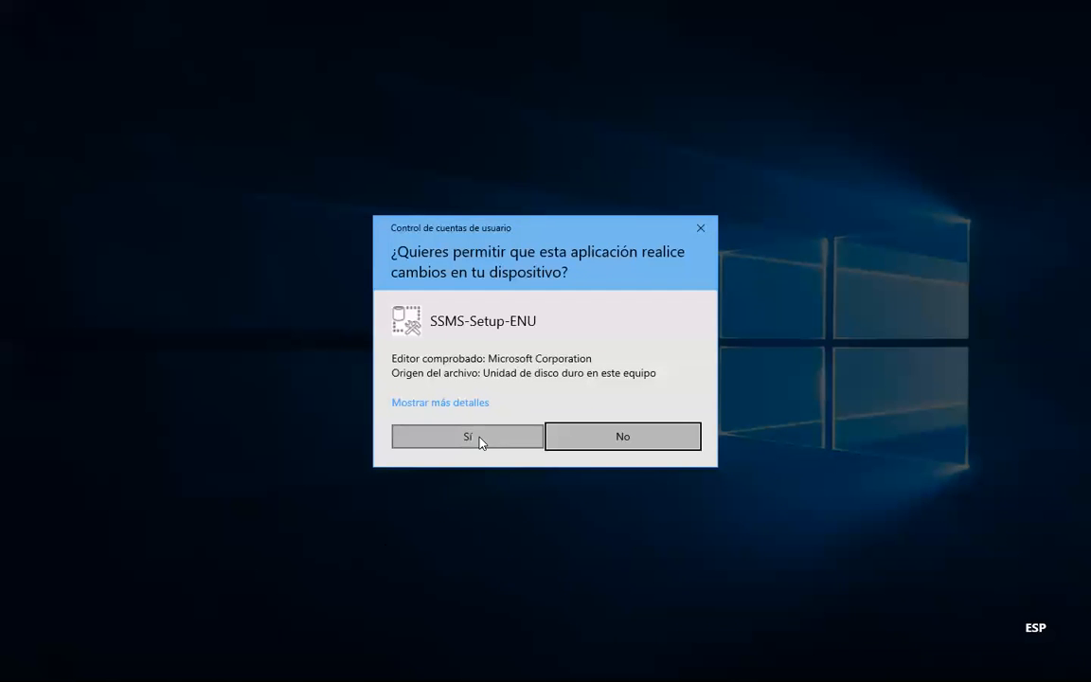
- Approve the UAC prompt, start the SSMS 18.8 installation, and open the Azure Data Studio installer
click(479, 440)
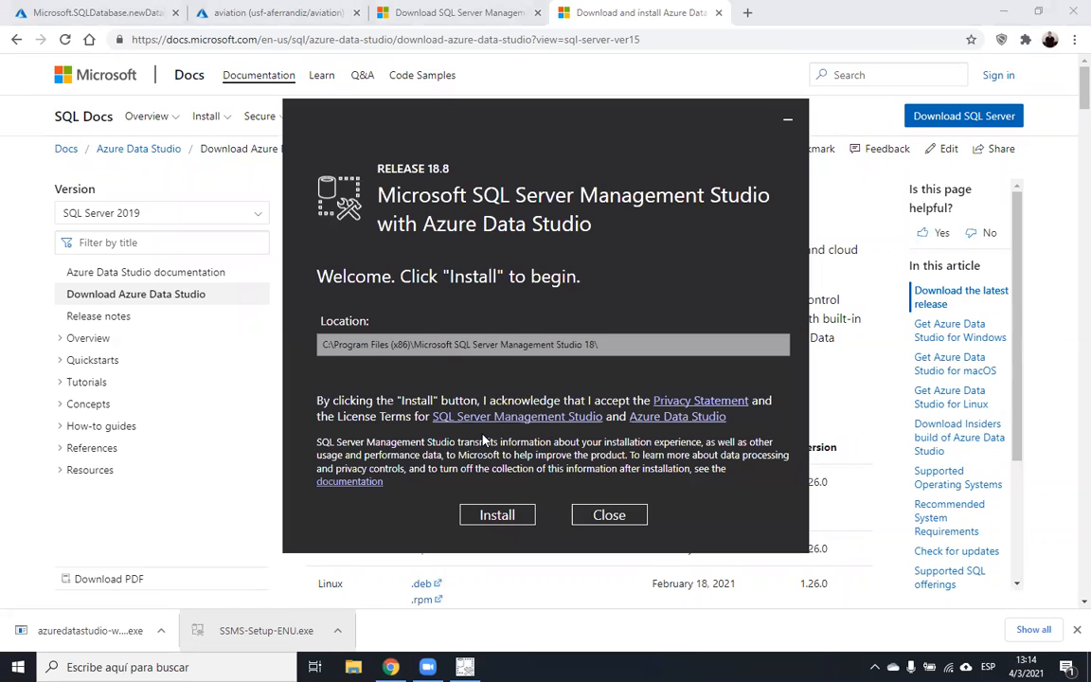
click(497, 521)
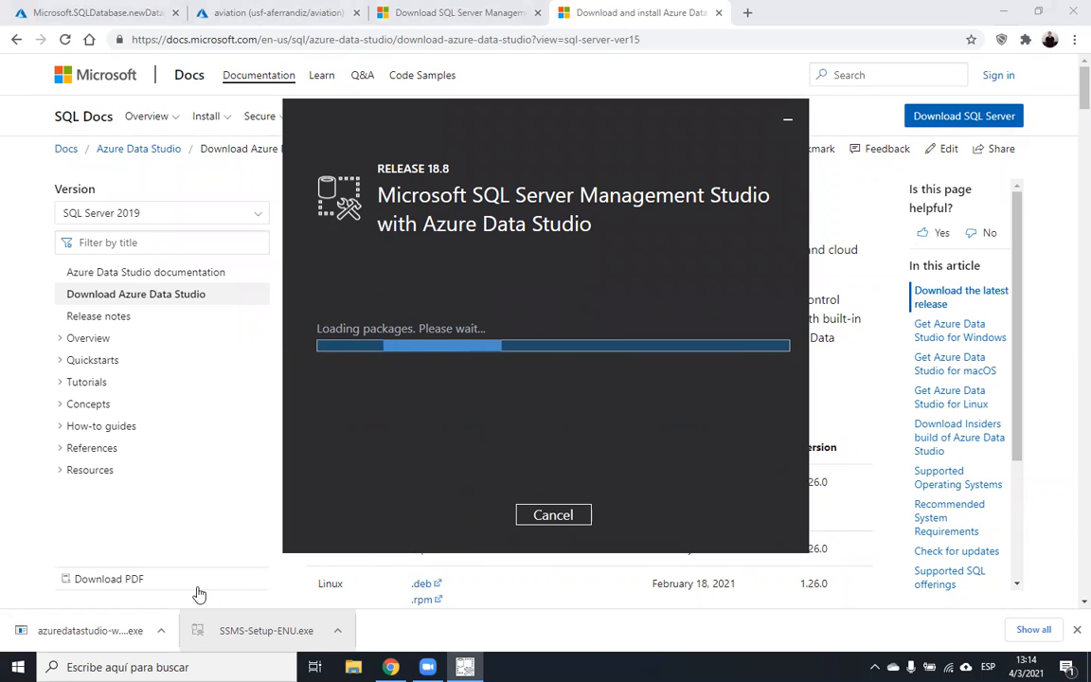
click(120, 632)
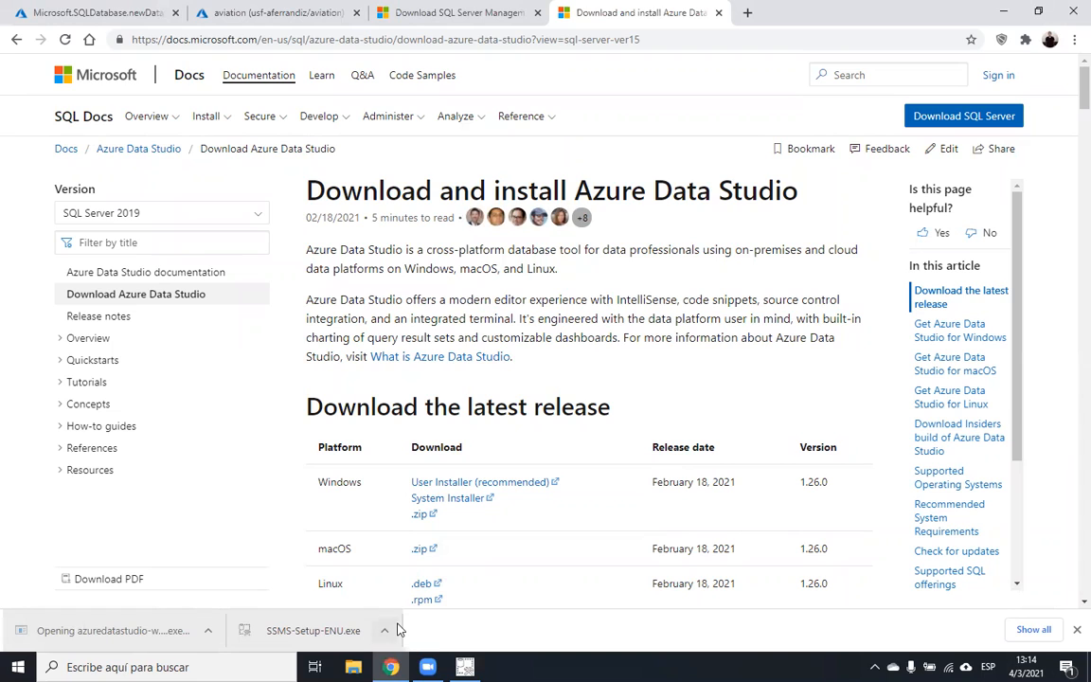
mouse_move(464, 666)
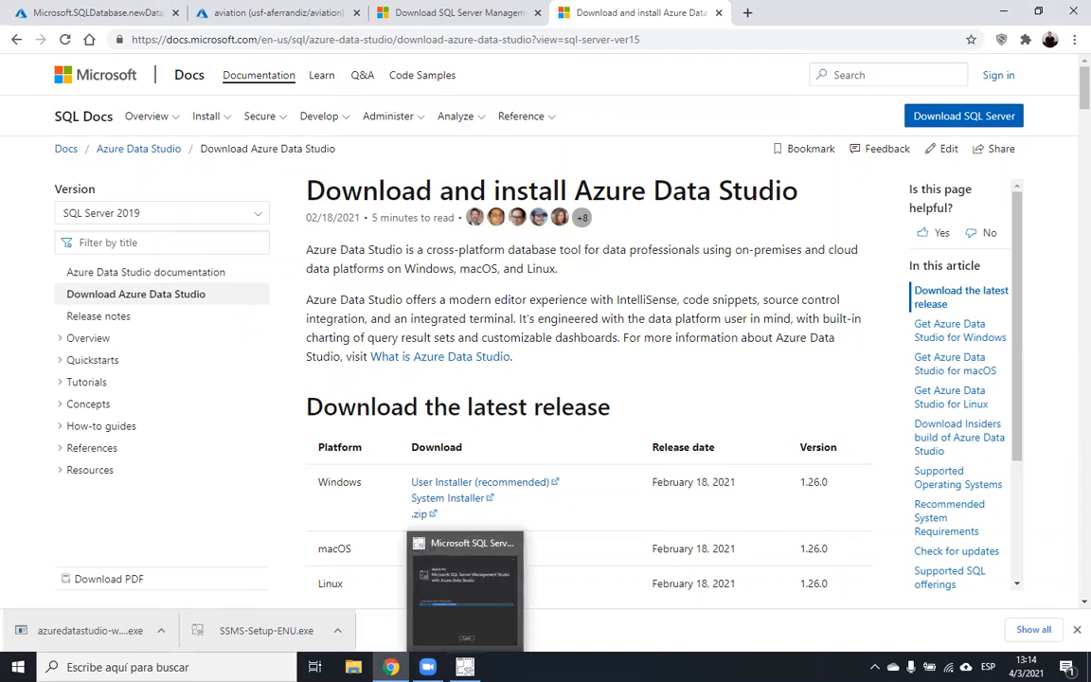
- Dismiss the installer-already-running warning and quit the duplicate Azure Data Studio setup
click(99, 635)
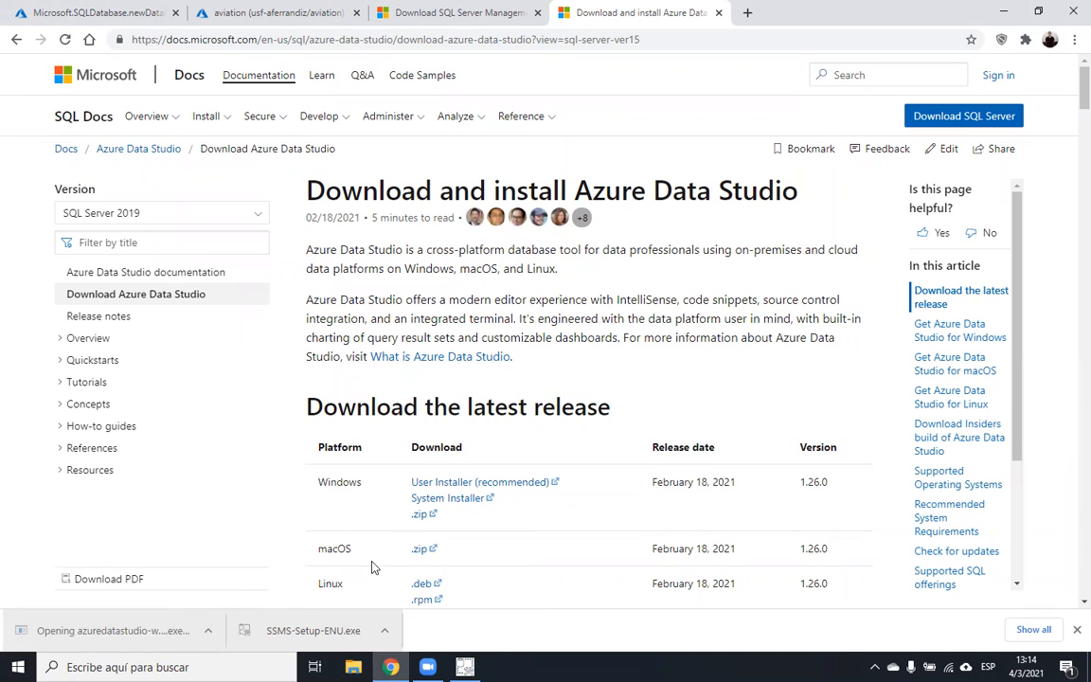
click(251, 7)
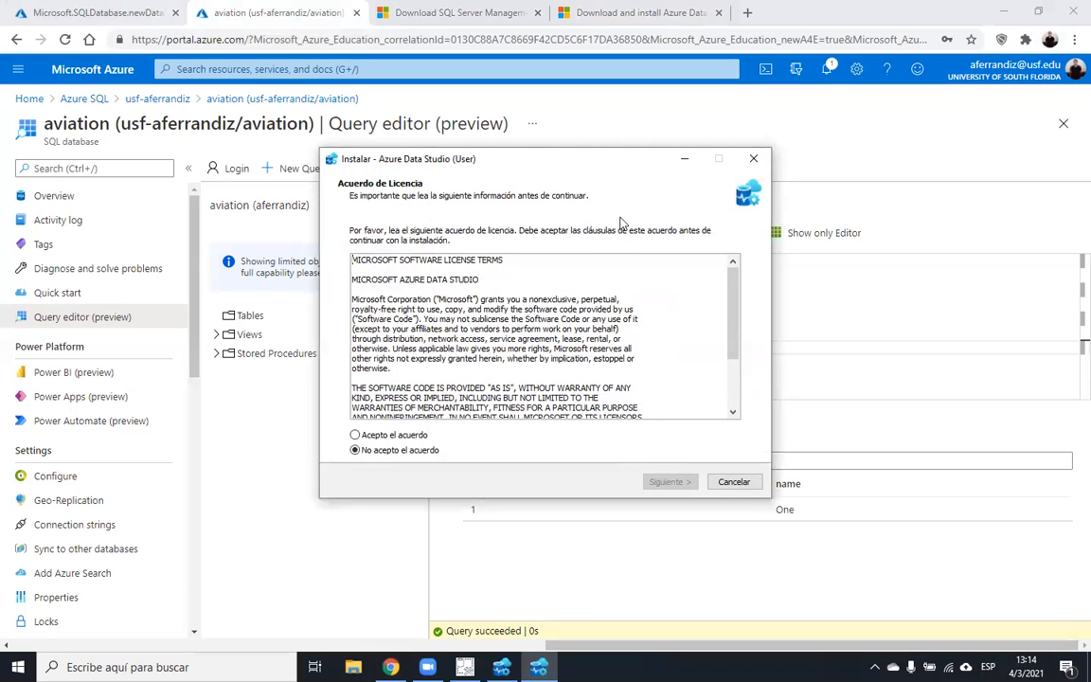
drag(594, 171, 887, 150)
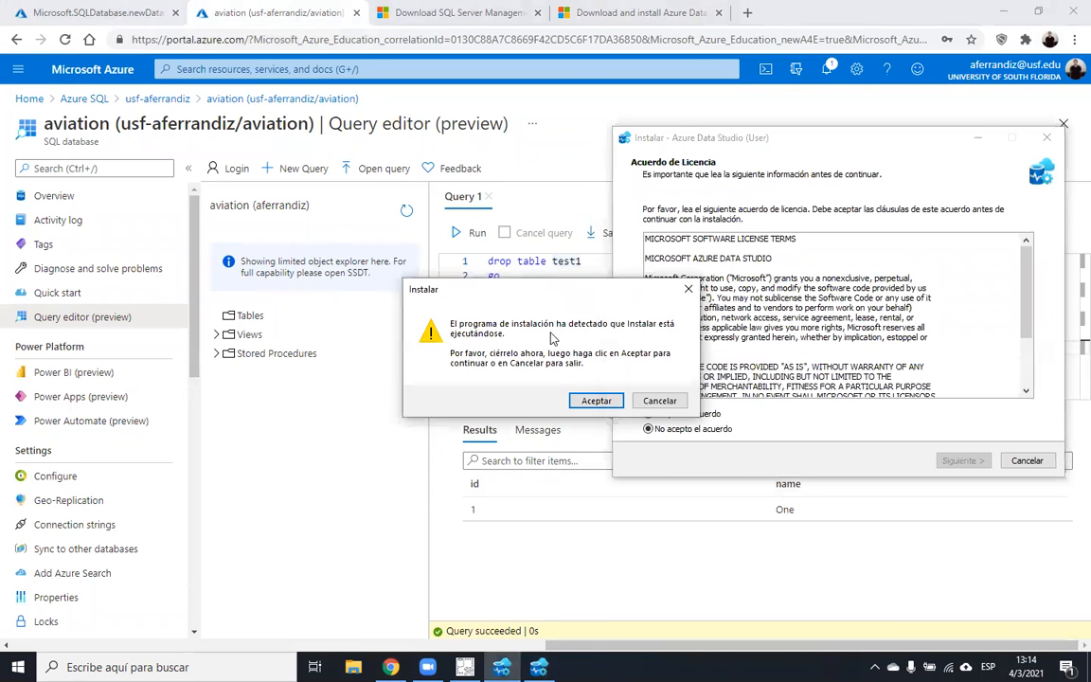
click(598, 401)
click(655, 401)
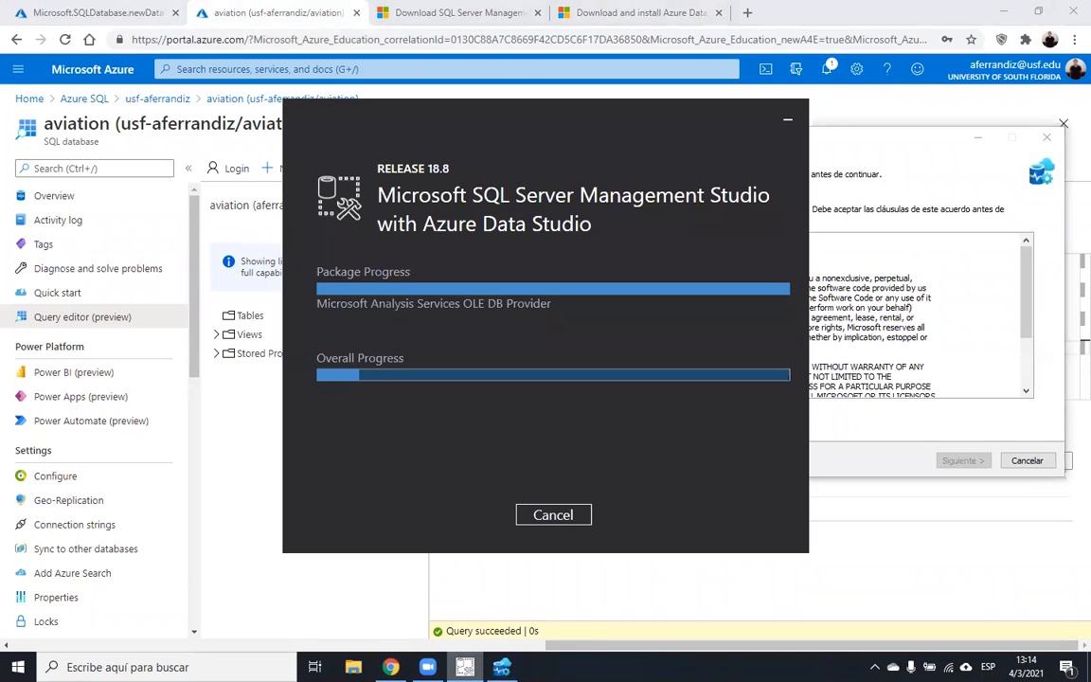
click(1043, 458)
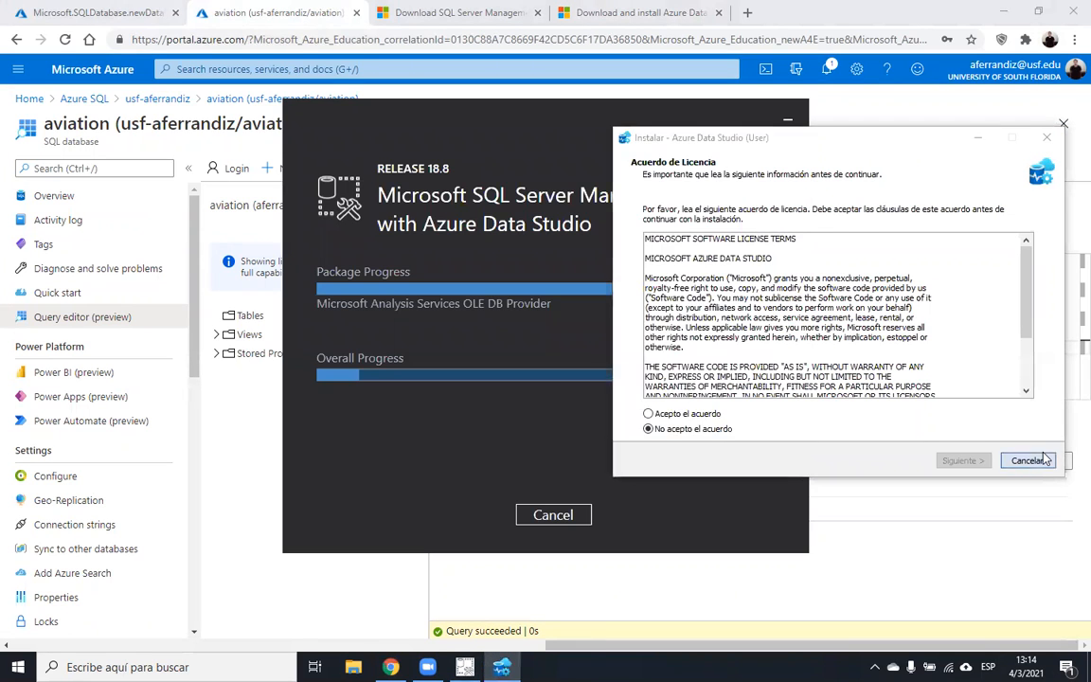
click(601, 410)
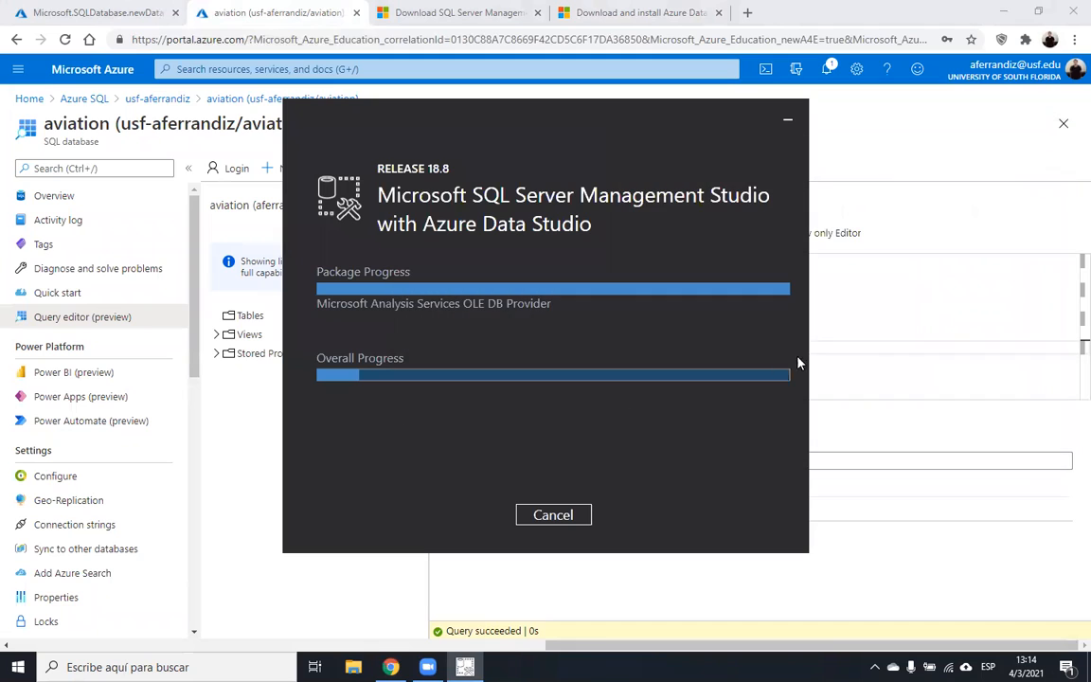
- Back in the aviation query editor, start a new line after the test1 script
click(896, 304)
click(744, 377)
key(Return)
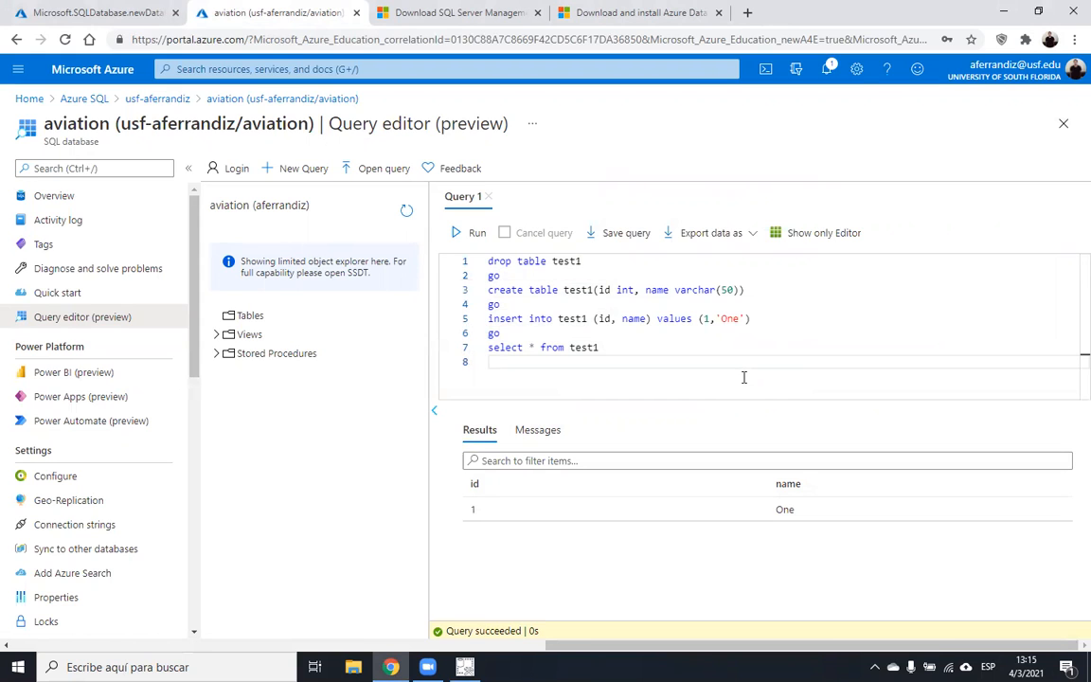
- Add a closing go line to the test1 script, confirming the certificate prompt, then check the SSMS installer
text(go)
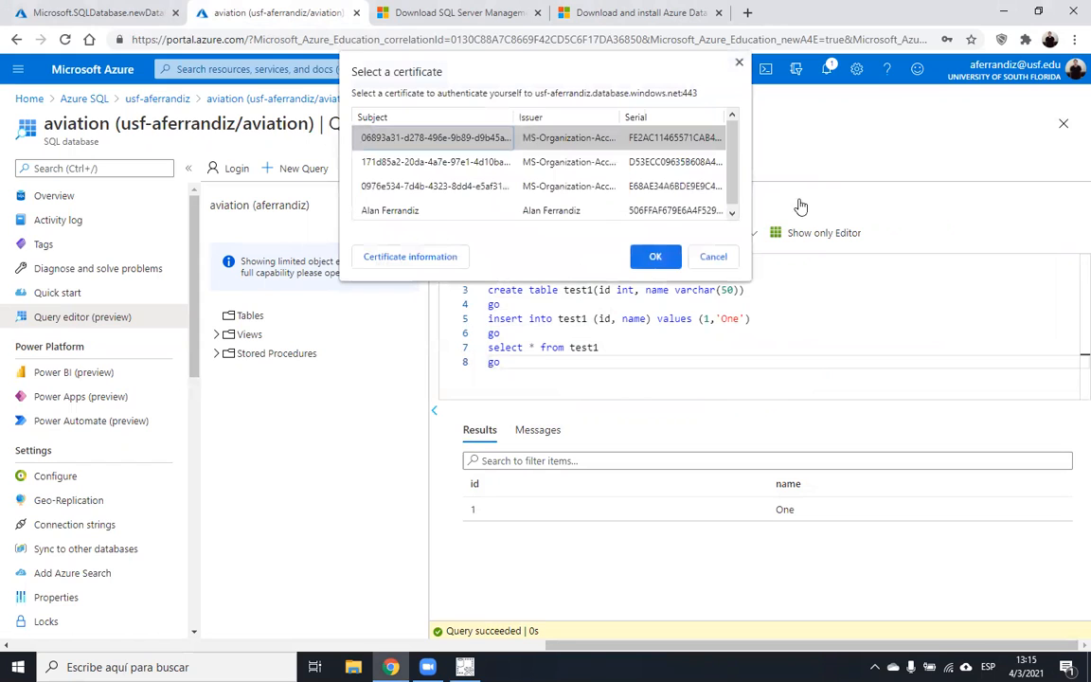
click(652, 261)
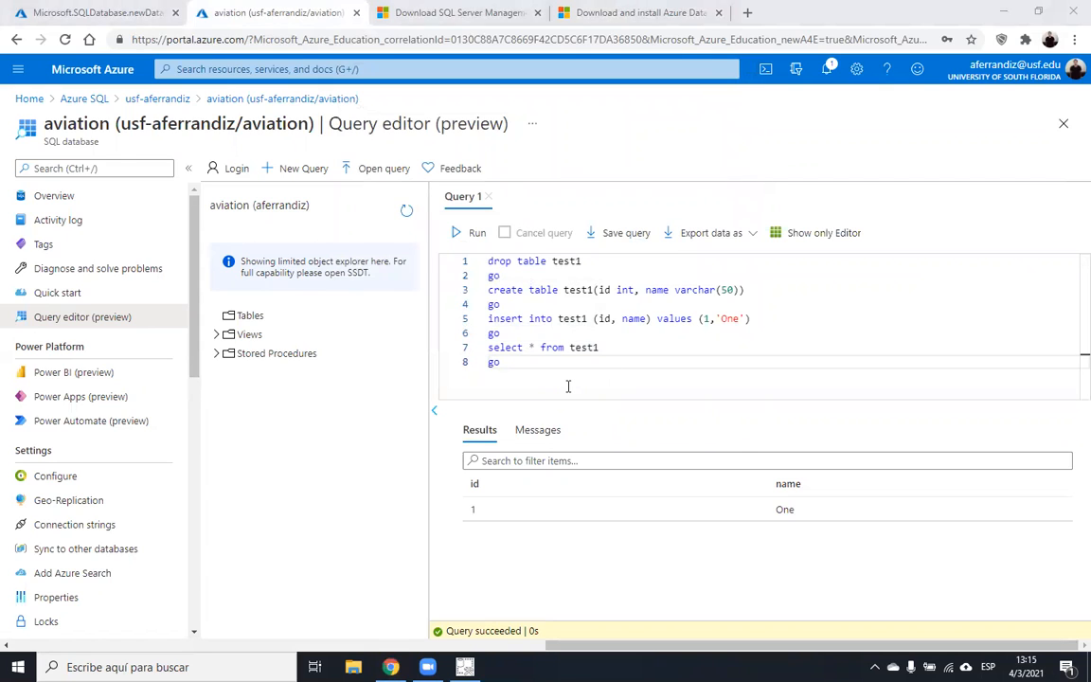
key(Return)
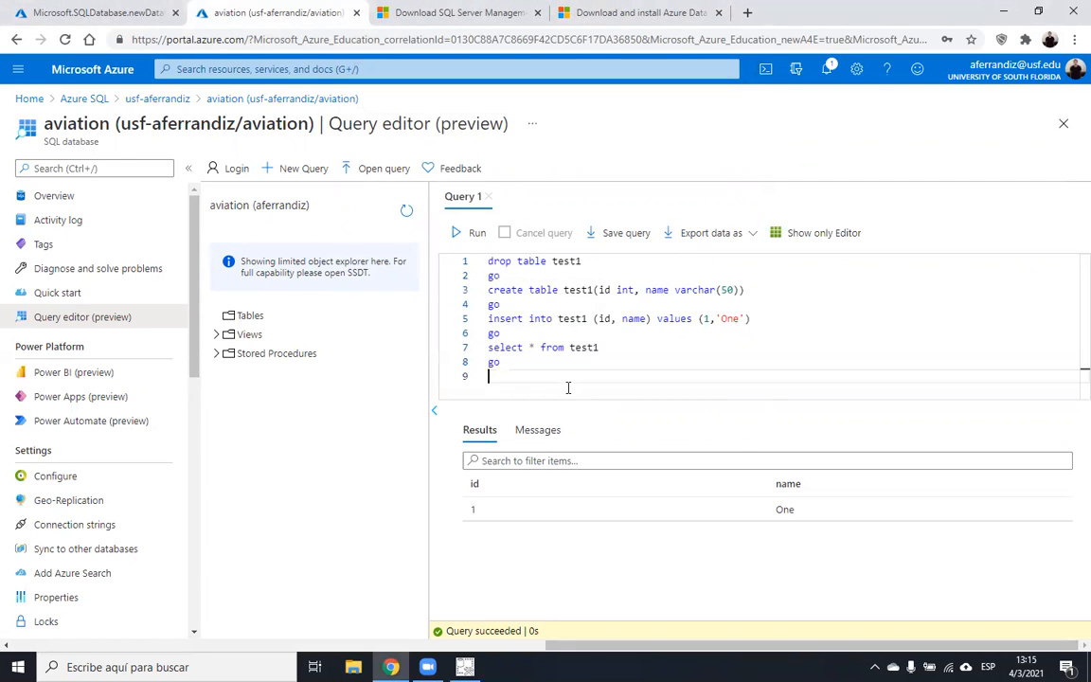
key(Return)
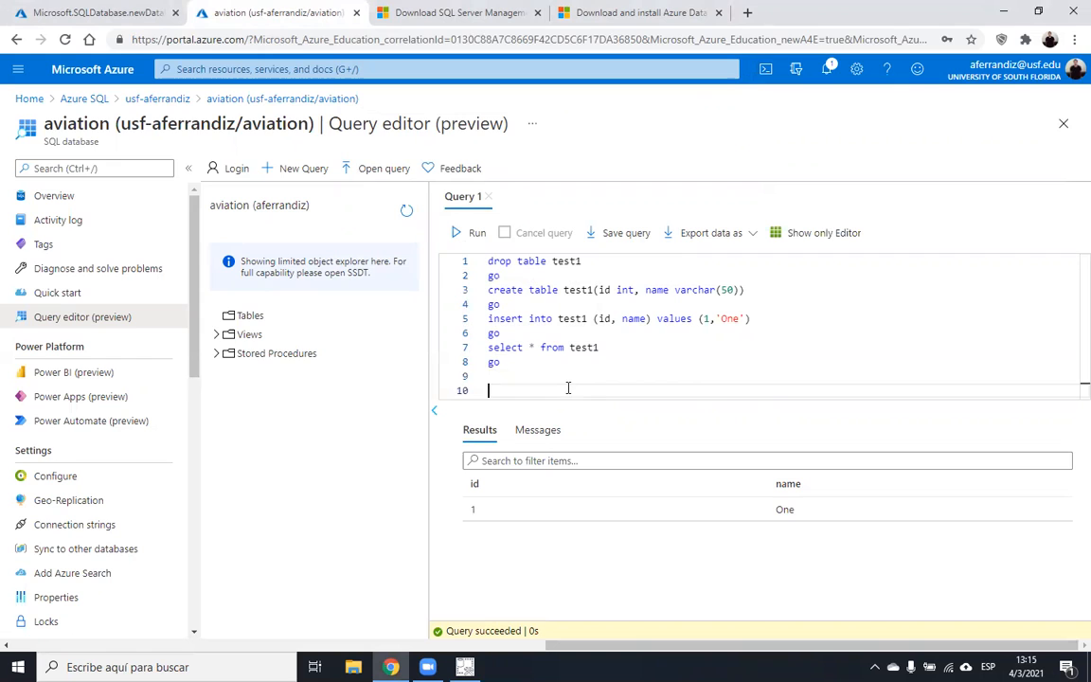
click(465, 667)
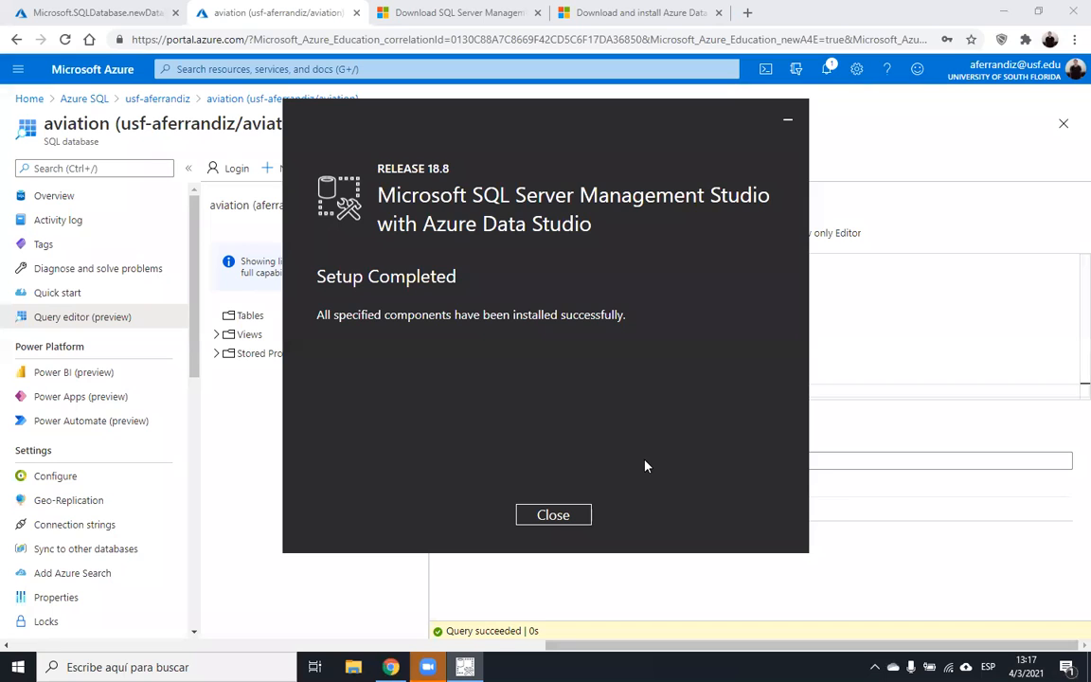
- Close the finished SSMS installer and launch Azure Data Studio from Start search
click(553, 517)
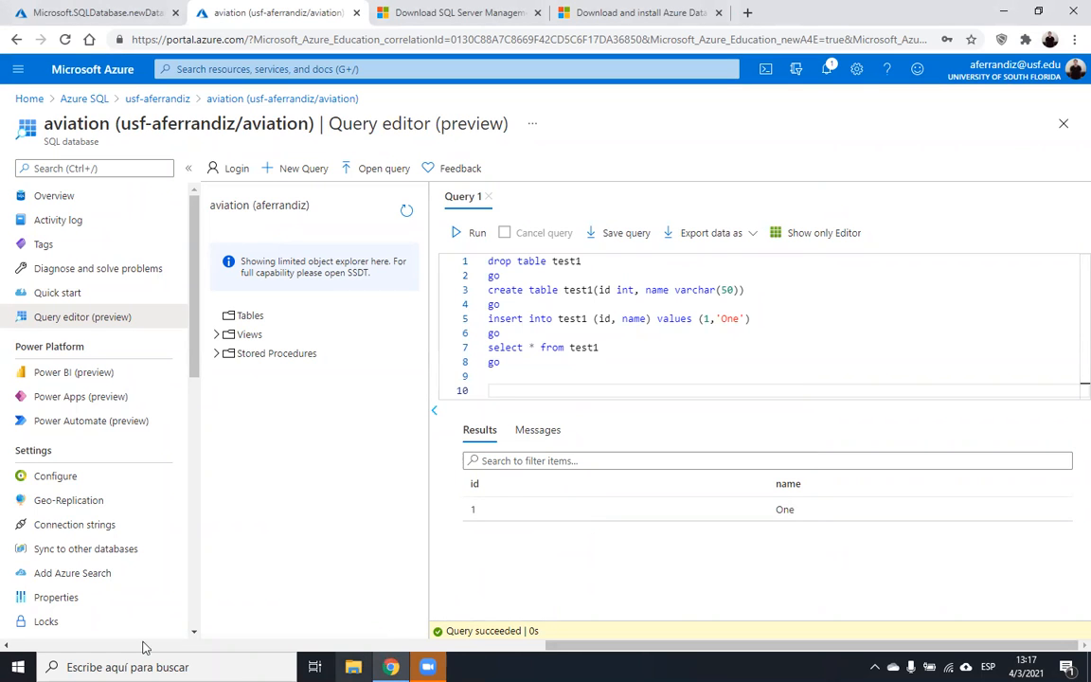
click(18, 666)
text(azure data)
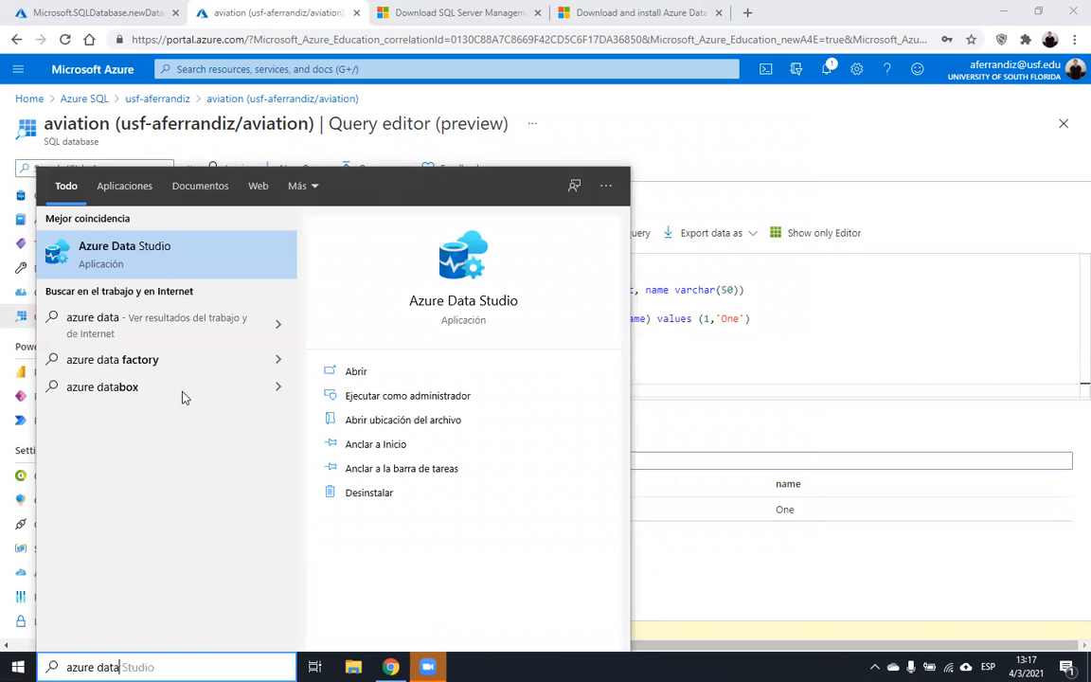
click(177, 252)
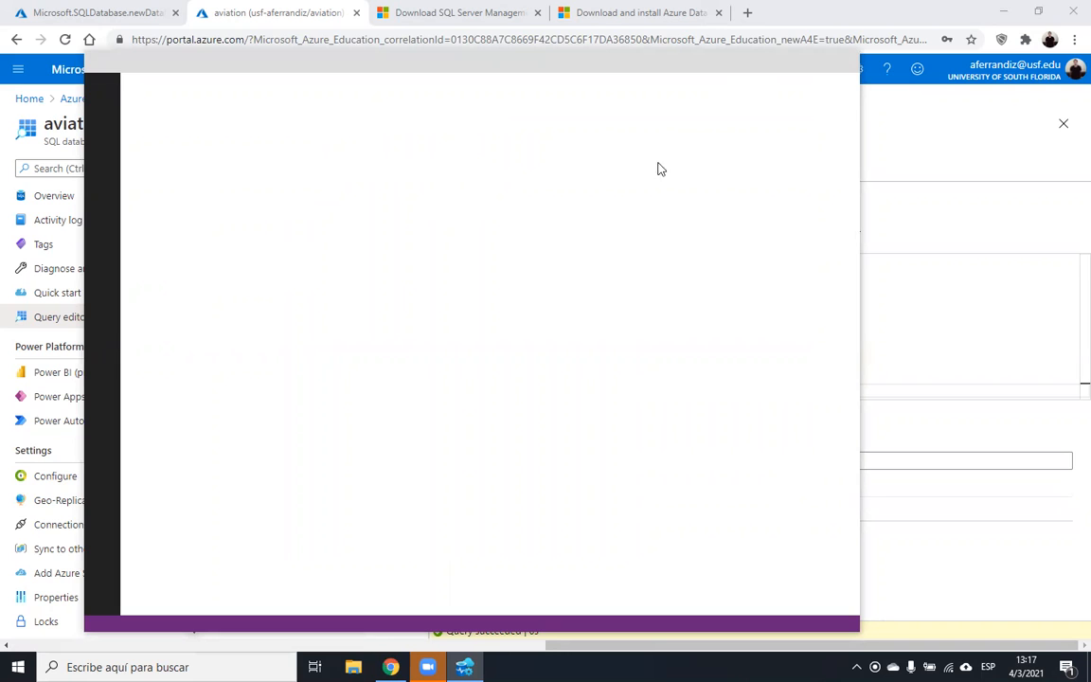
drag(517, 73, 610, 73)
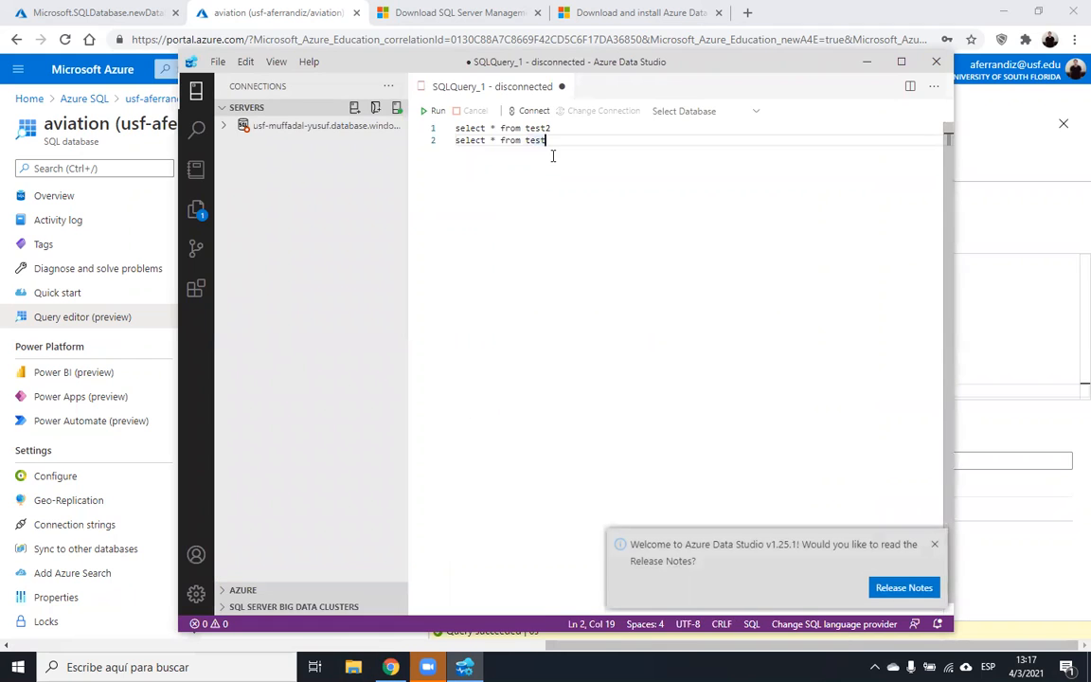
- Delete the old query lines and the saved server connection, then close Azure Data Studio
drag(549, 142, 447, 129)
key(BackSpace)
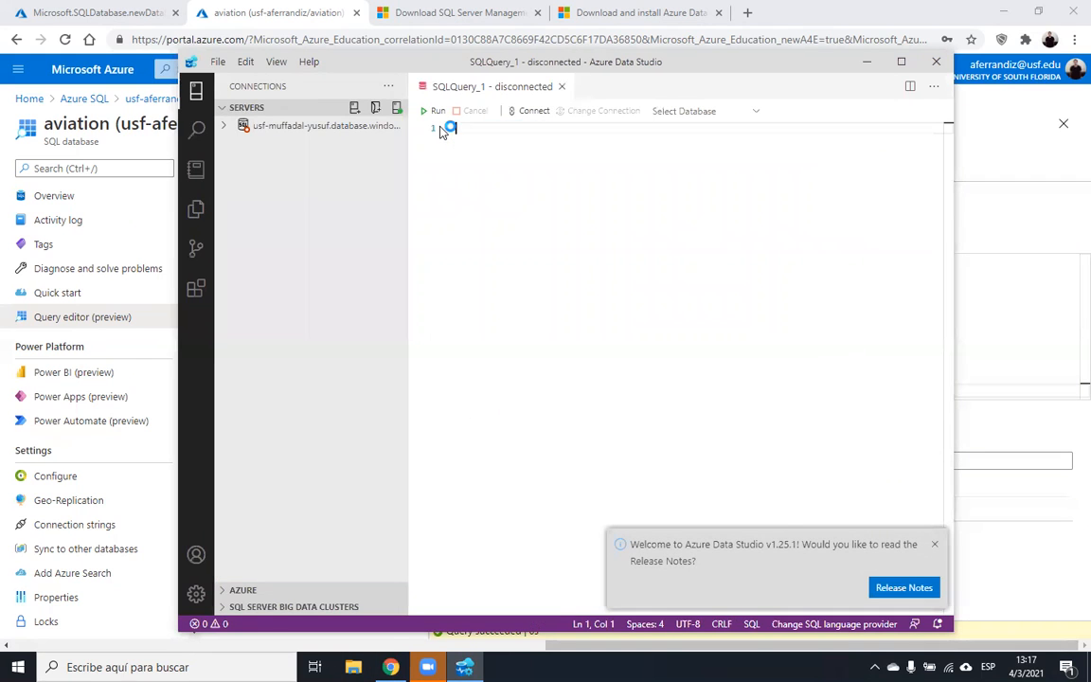
click(935, 541)
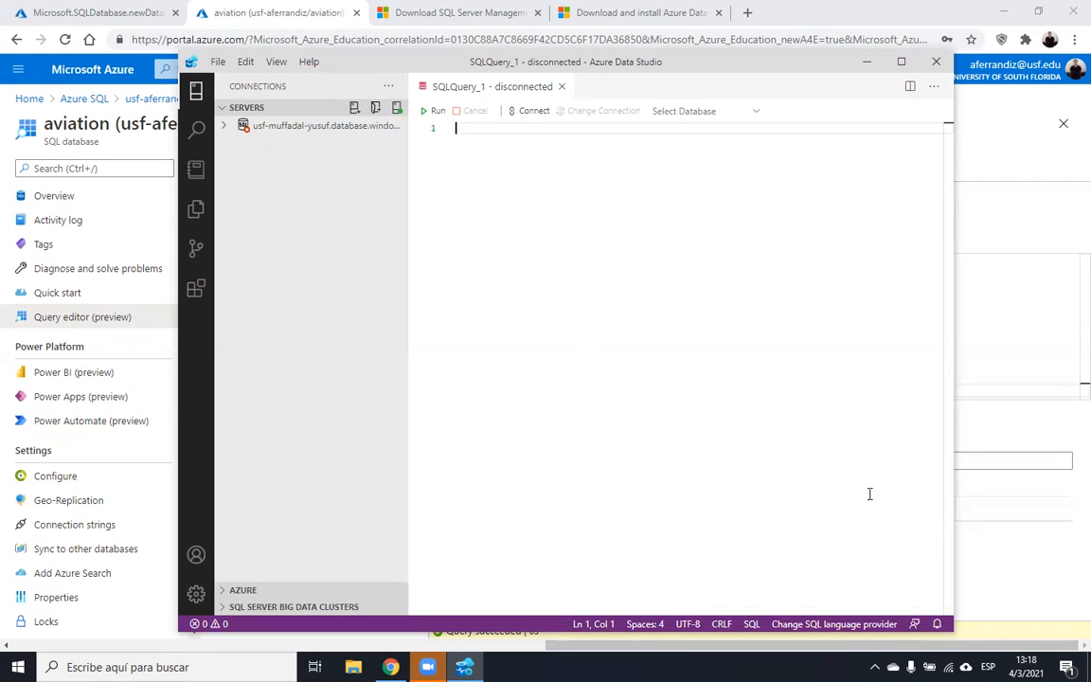
click(312, 133)
right_click(313, 135)
click(363, 227)
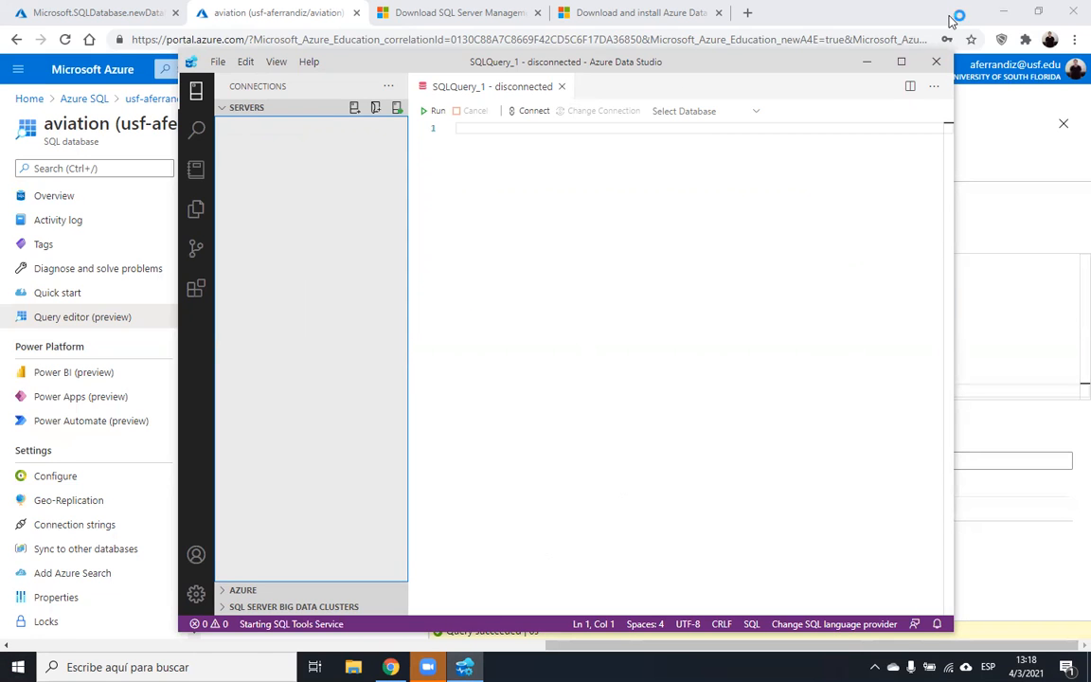
click(936, 61)
click(17, 668)
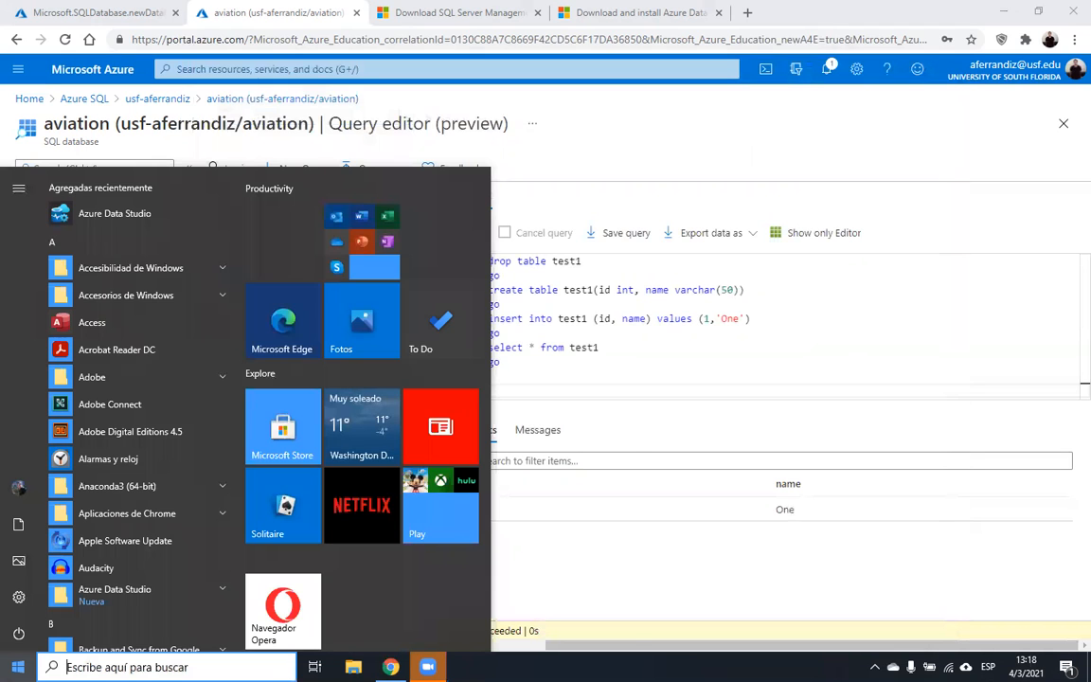
- Search Start for 'ssms' and launch SQL Server Management Studio 18
text(ssms)
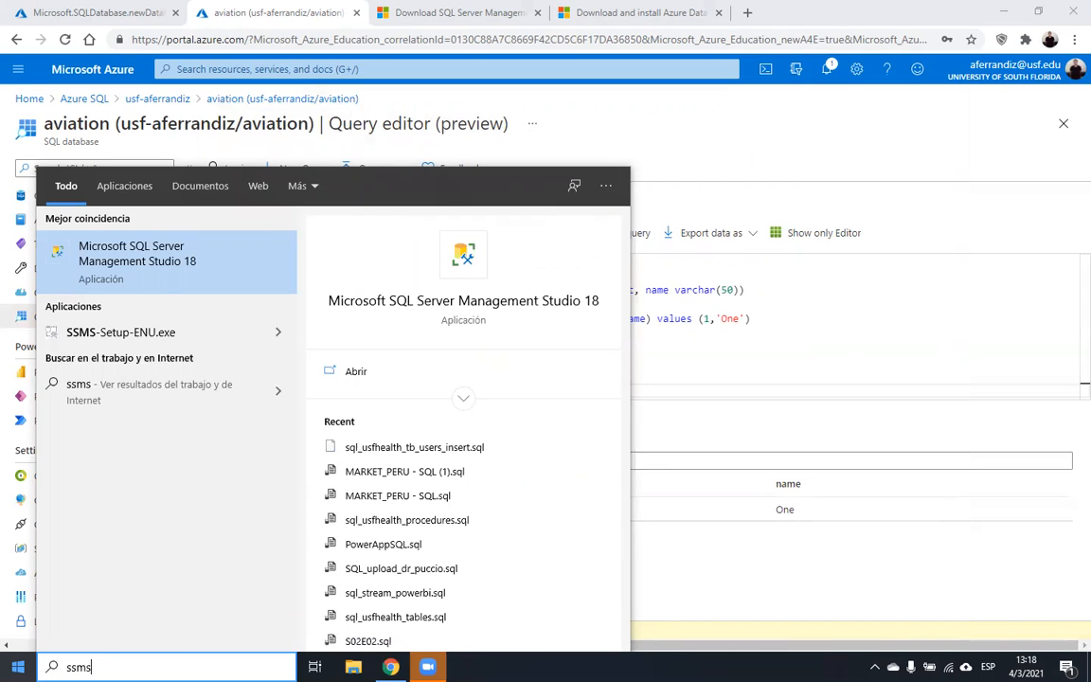
key(Return)
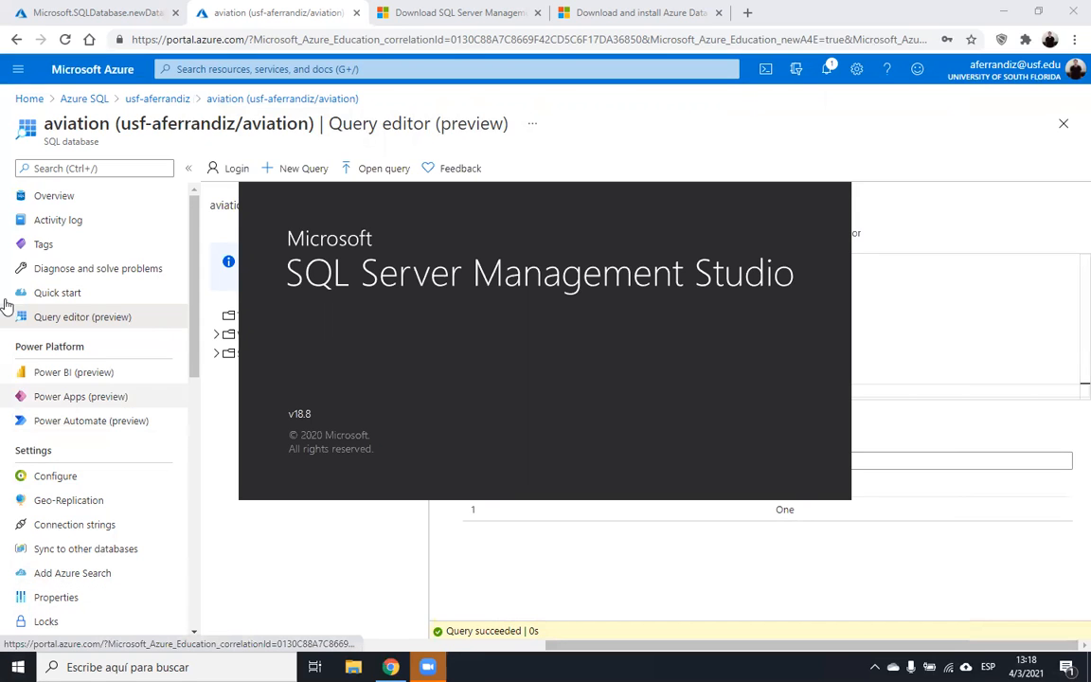
- Go from Home through Azure SQL to the SQL server and copy its database.windows.net server name
click(95, 10)
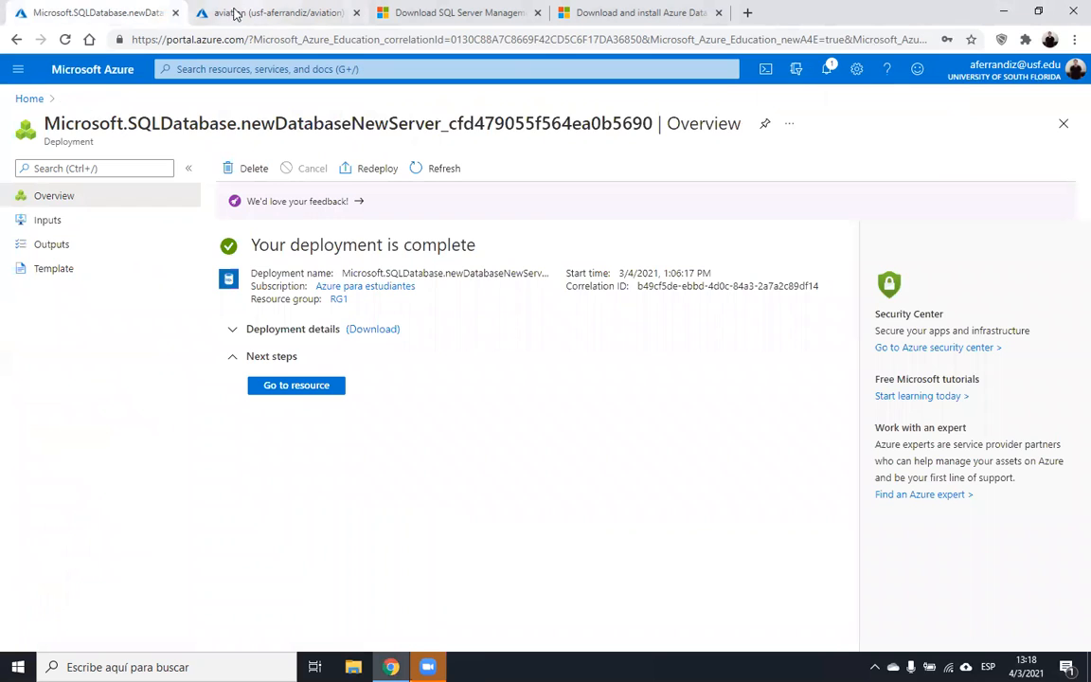
click(30, 99)
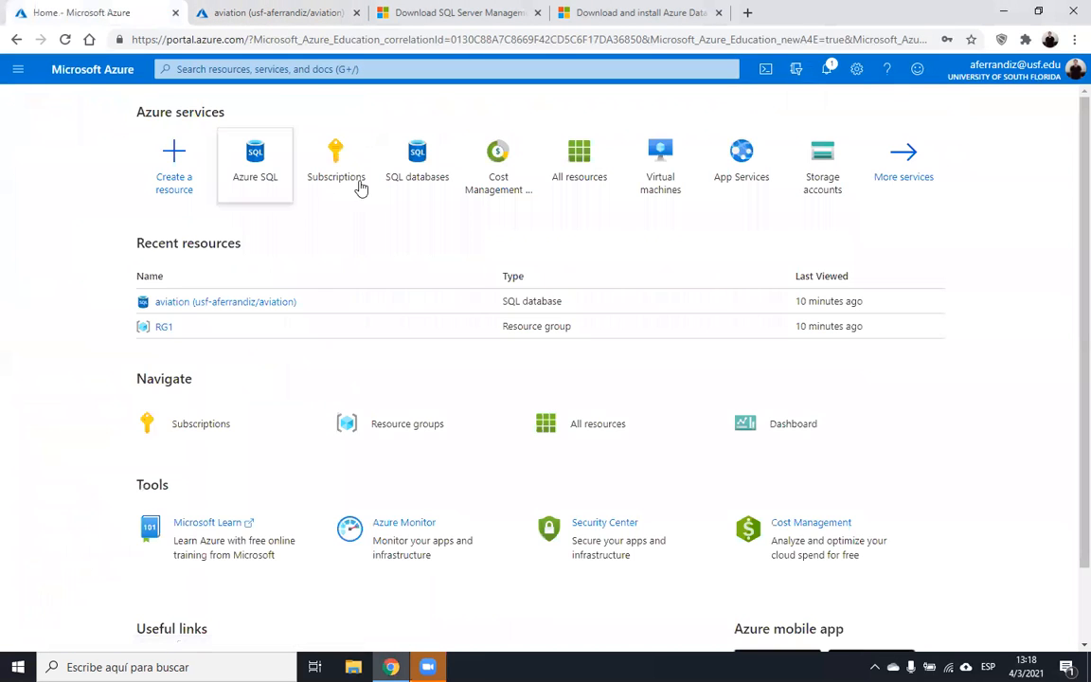
click(254, 163)
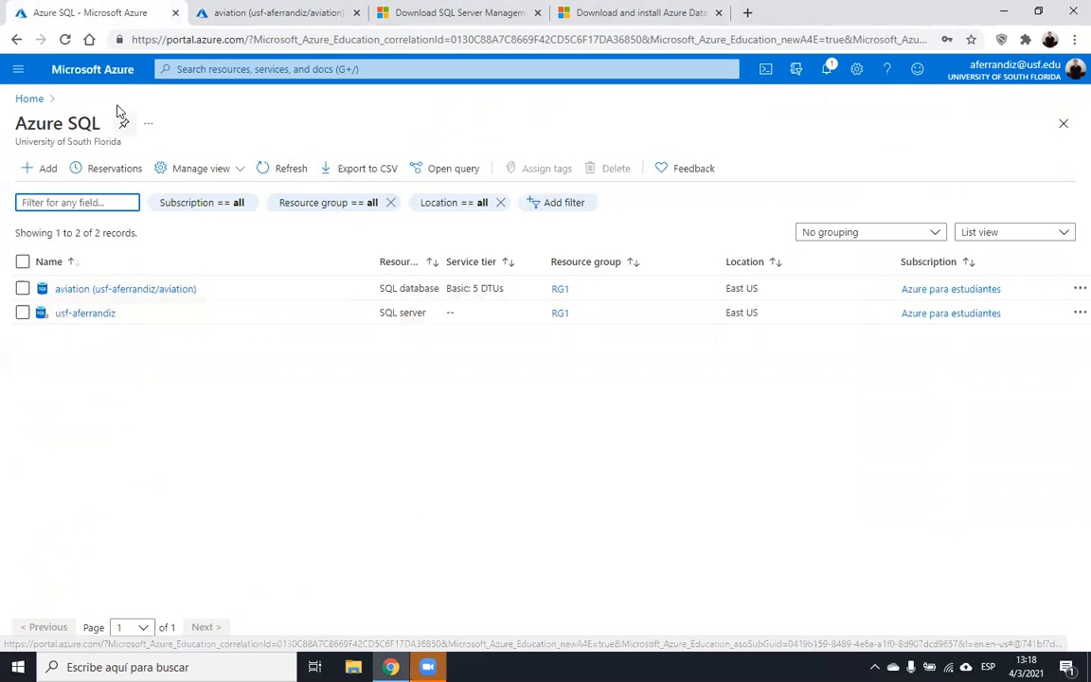
click(67, 313)
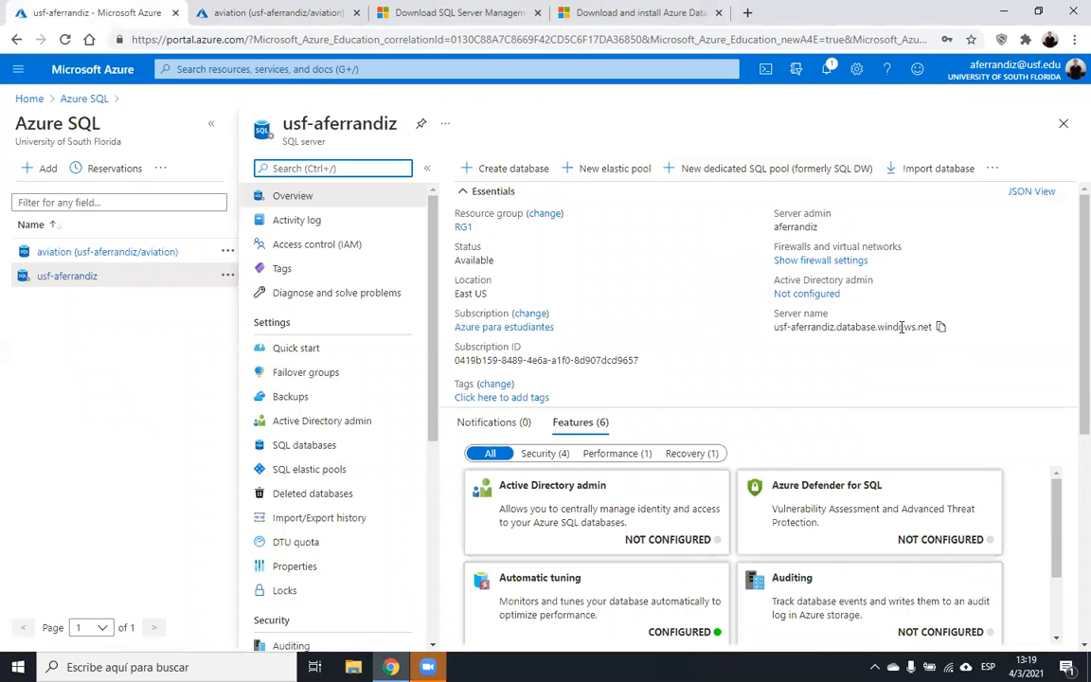
mouse_move(777, 327)
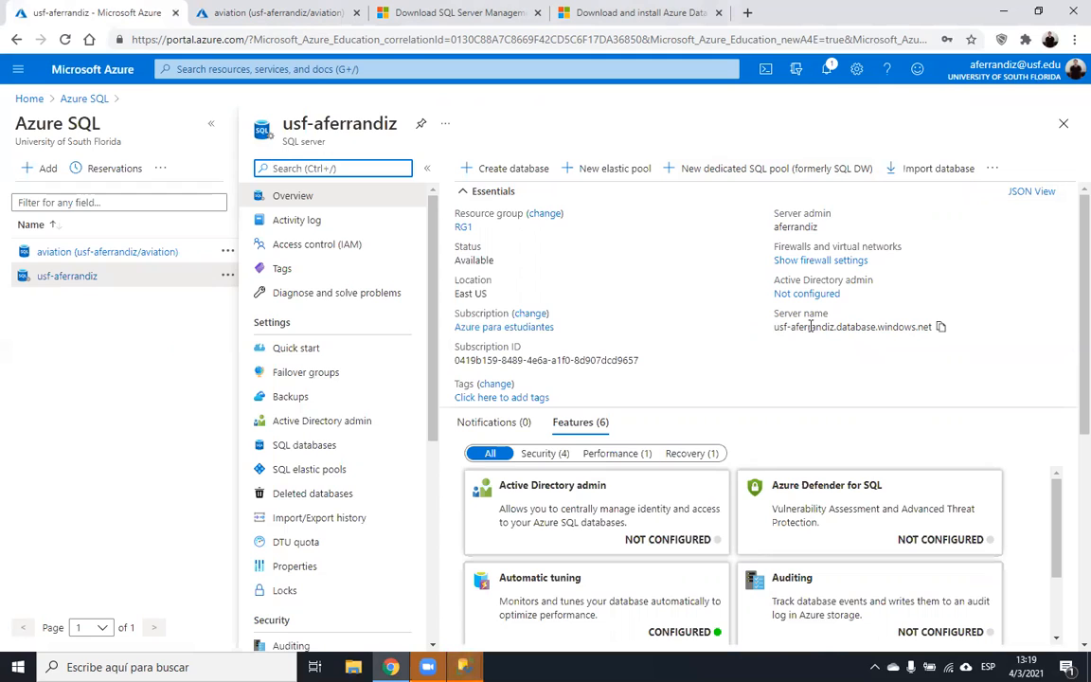
click(940, 328)
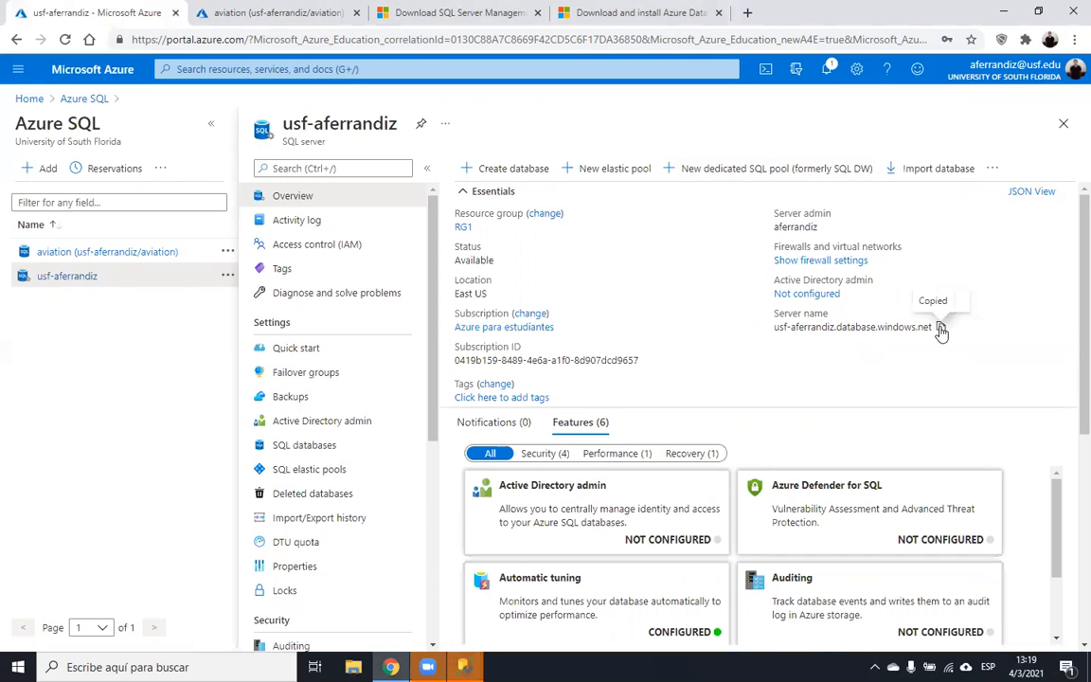
- Connect SSMS to the pasted Azure server name with the SQL login, remembering the password
mouse_move(463, 666)
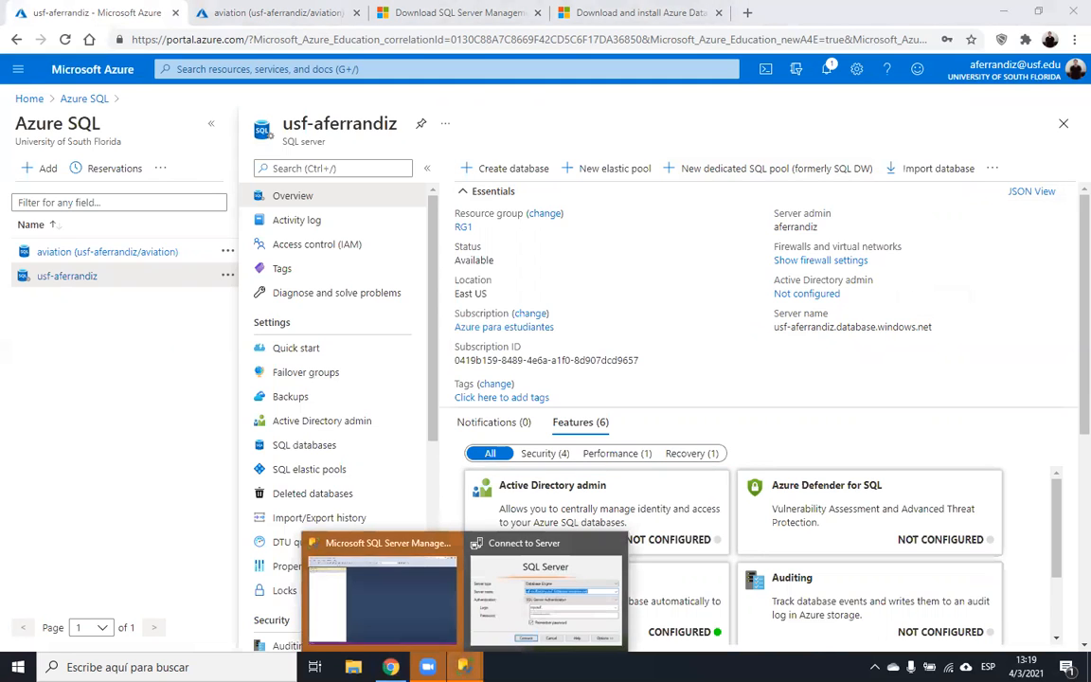
click(460, 547)
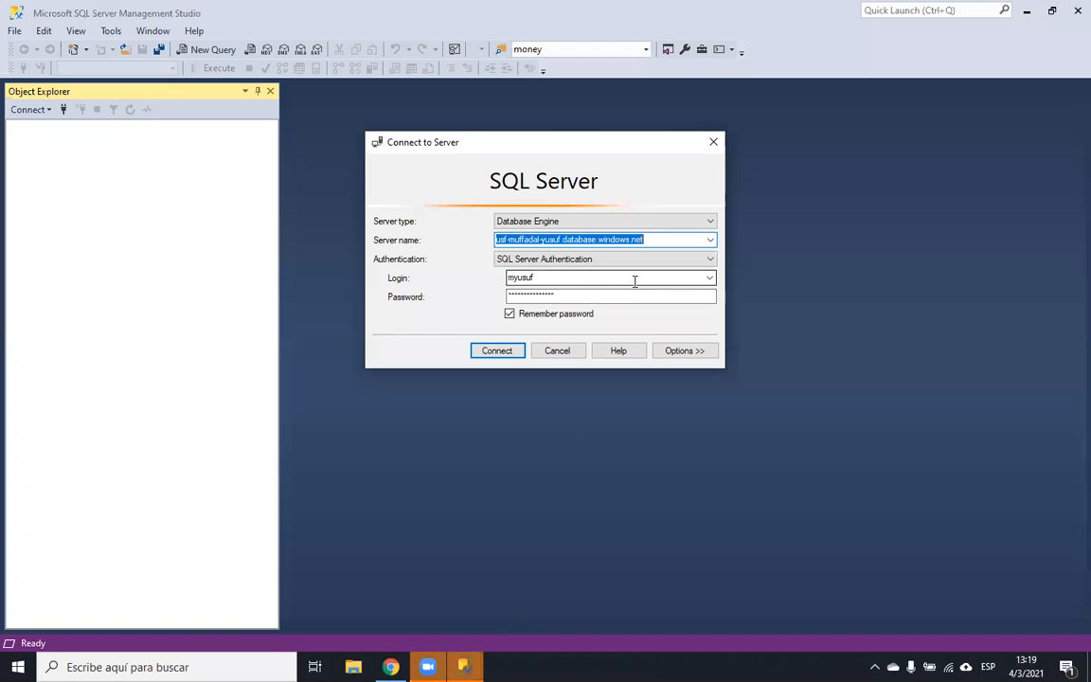
key(ctrl+v)
key(Tab)
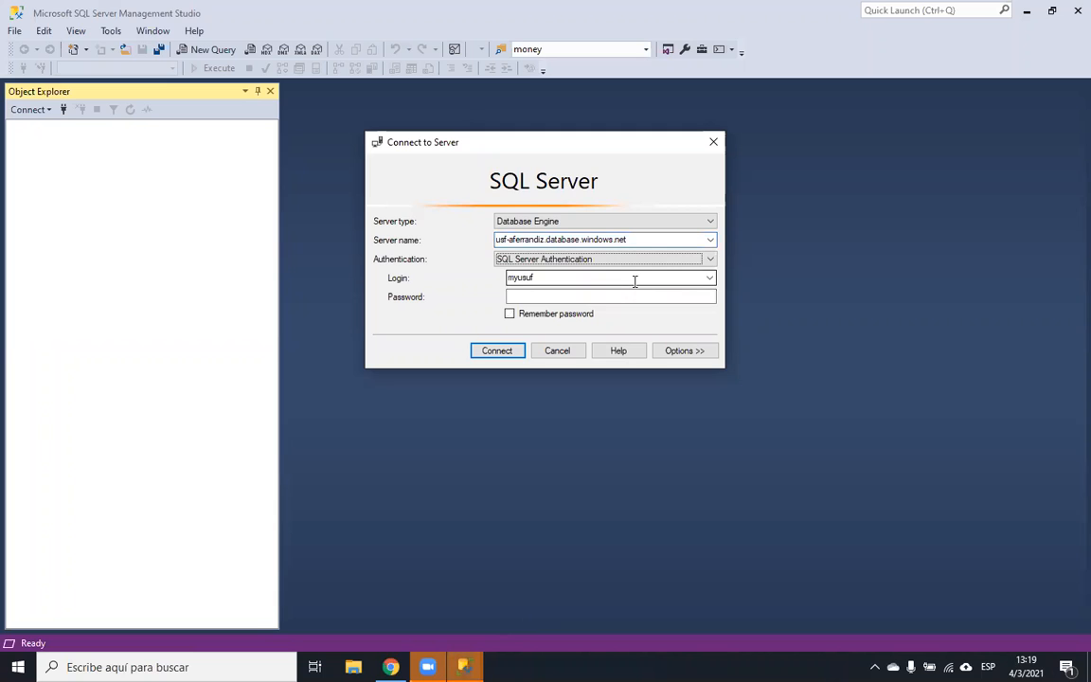
key(Tab)
text(aferrandiz)
key(Tab)
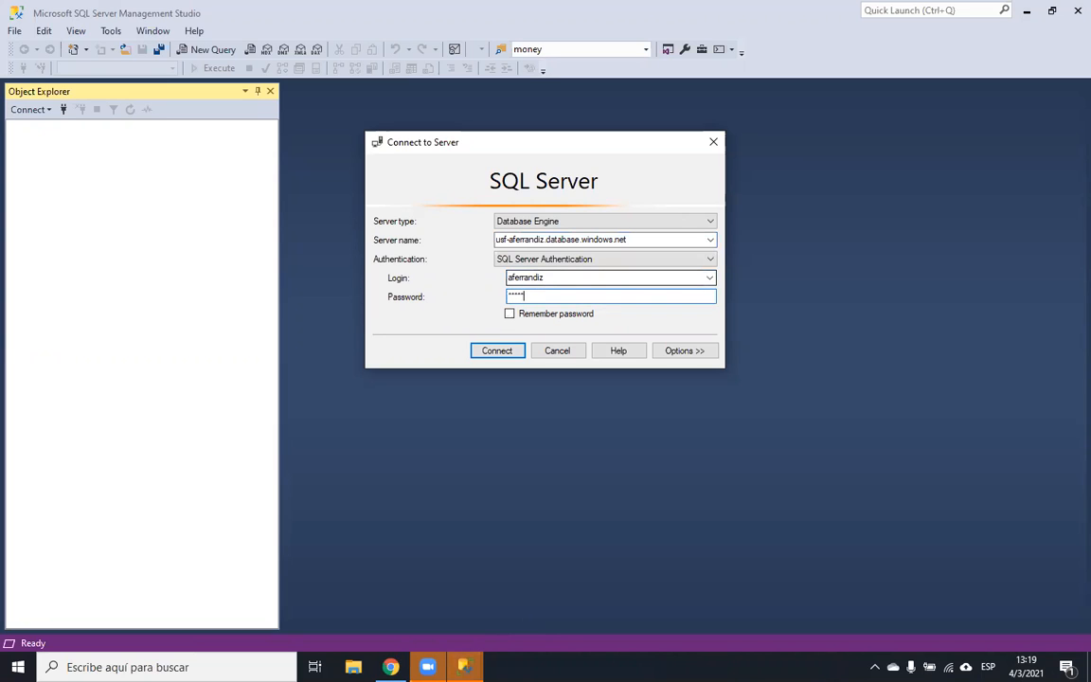
click(509, 314)
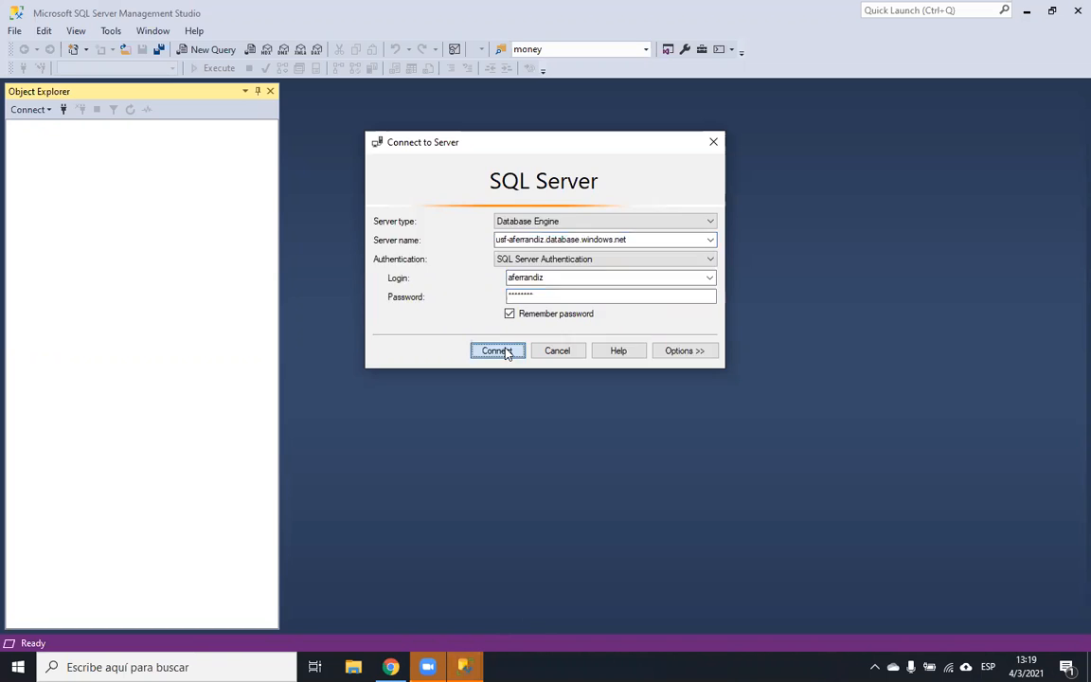
click(499, 351)
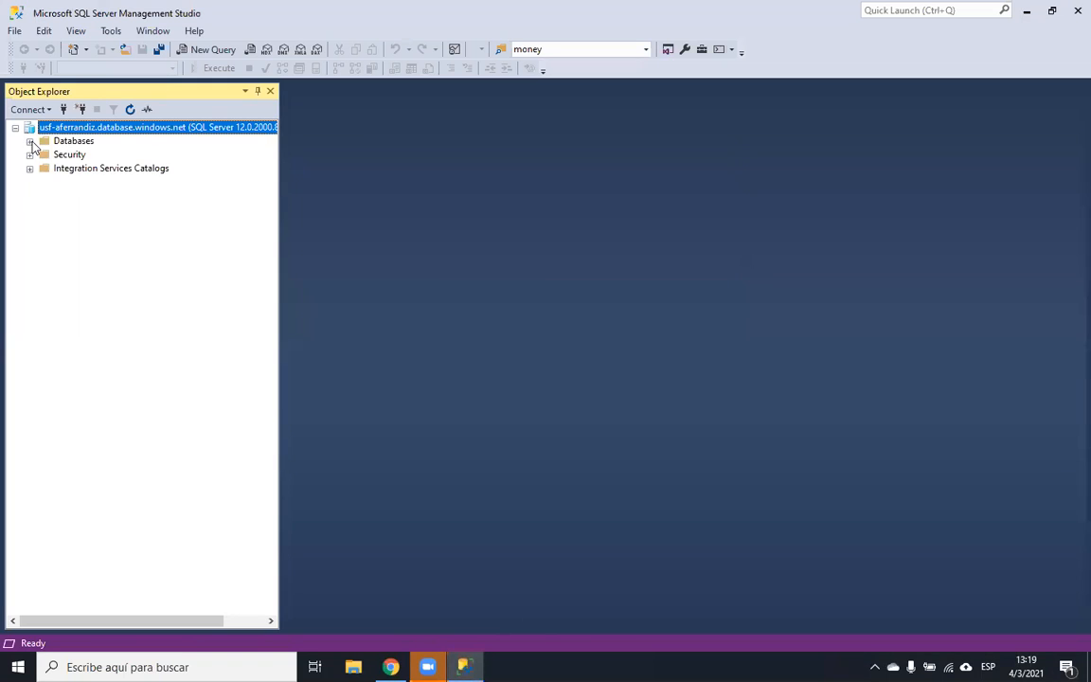
- Open a query on the aviation database and run select * from test1
click(29, 140)
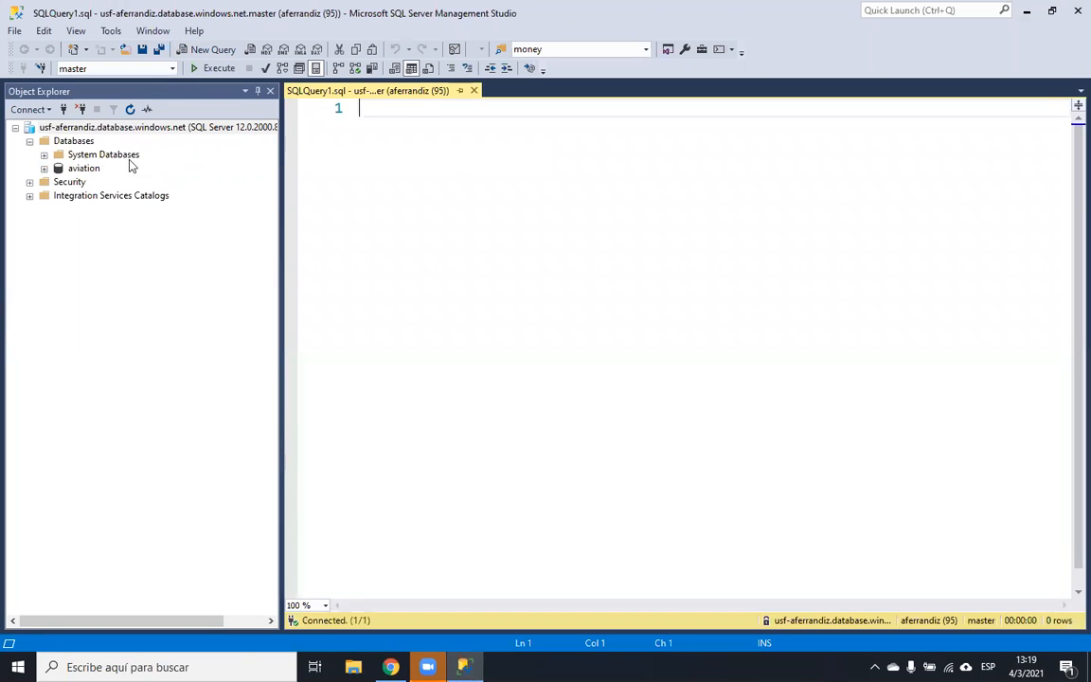
click(171, 69)
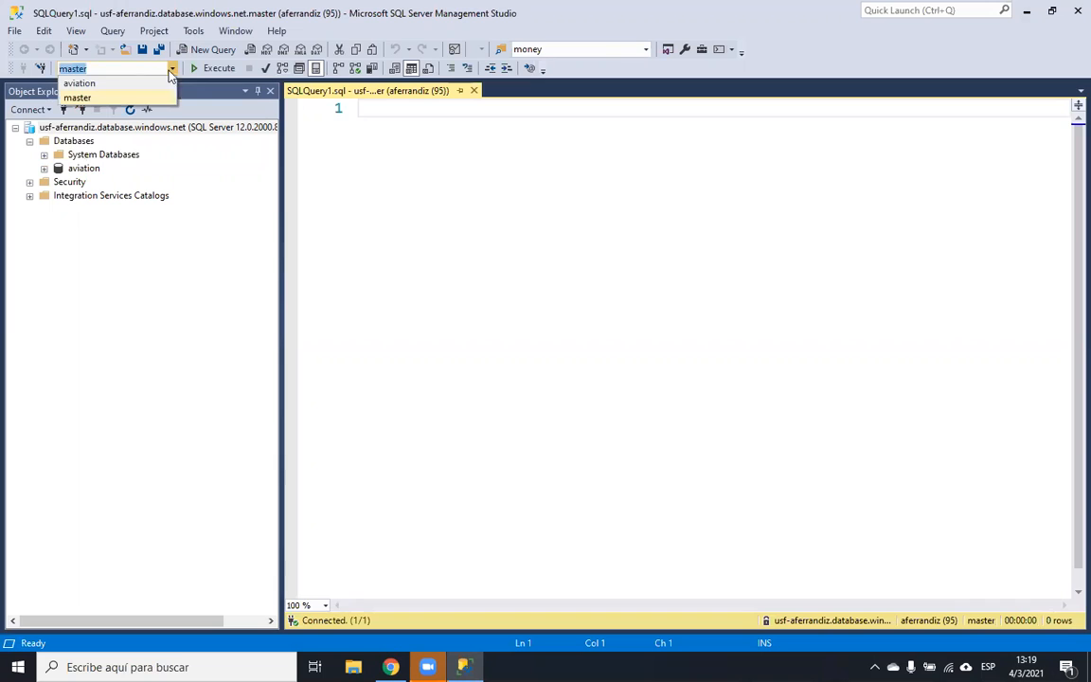
click(109, 86)
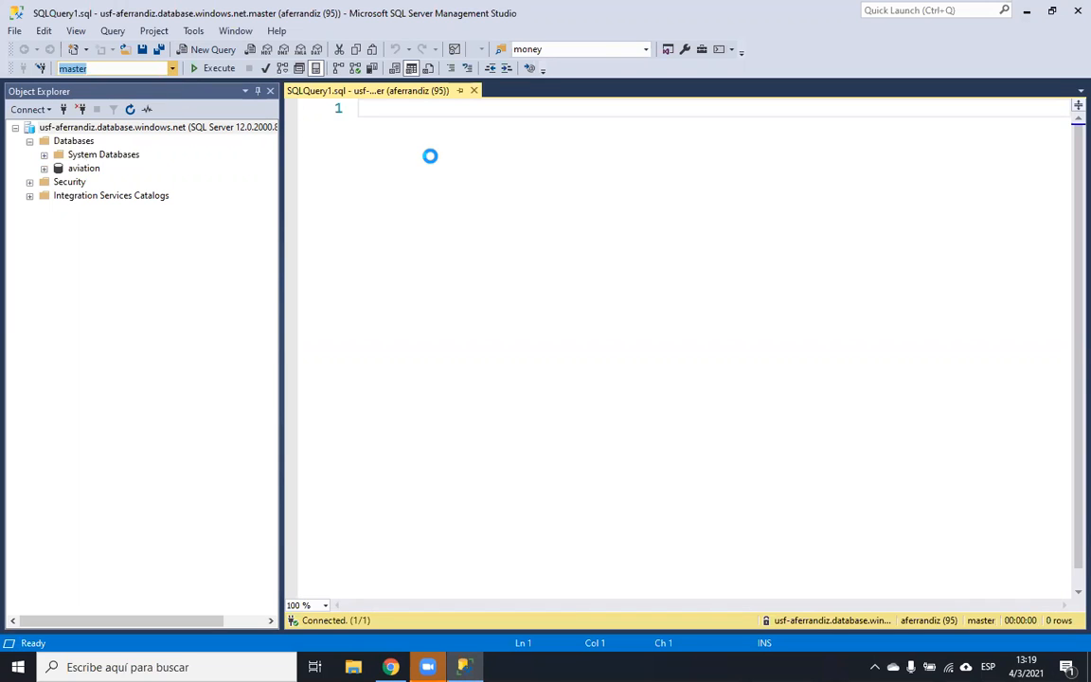
text(selec)
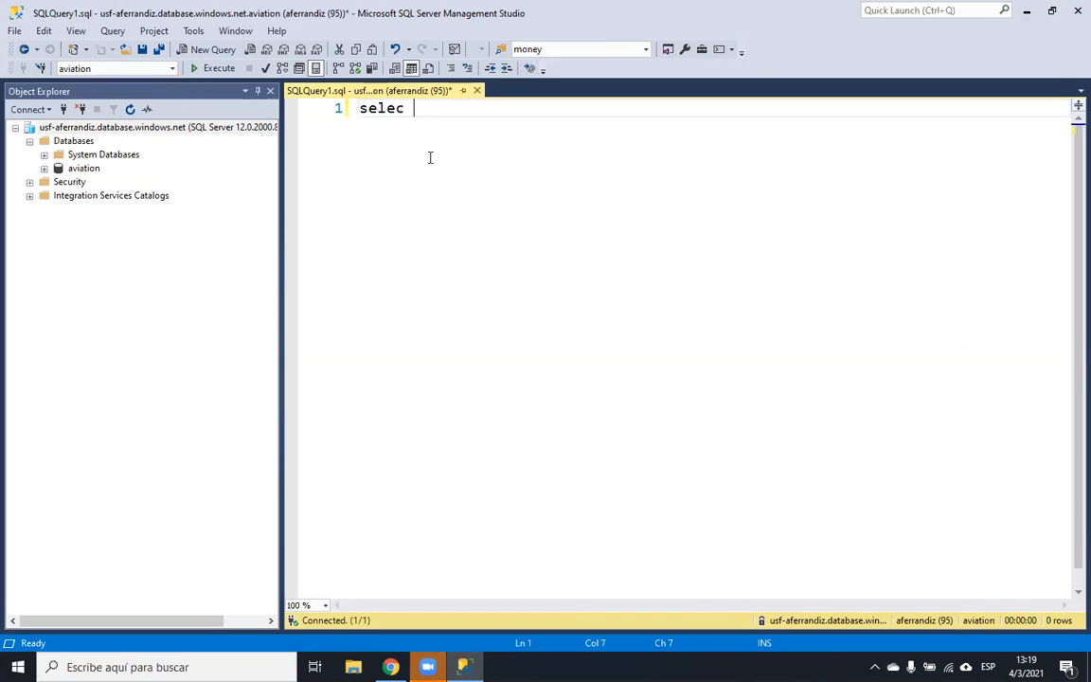
text(t * from test1)
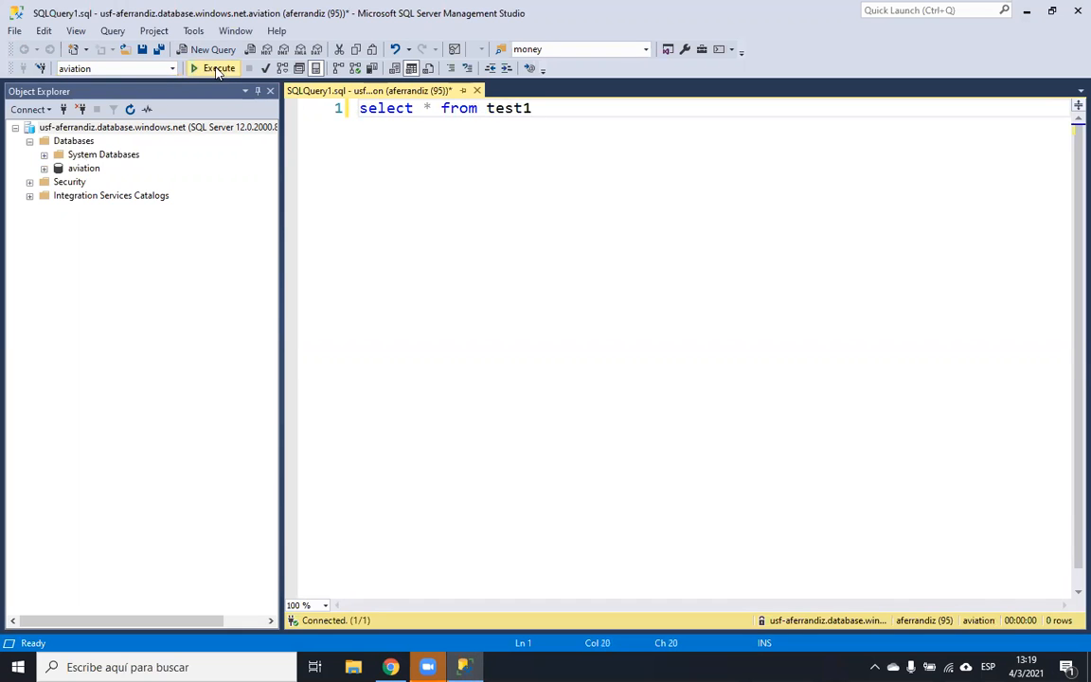
click(218, 69)
- Write a go line and insert into test1 (id, name) values (2,'Two'), fixing typos
key(Return)
text(go)
key(Return)
text(insert into test1 ())
key(Left)
text(id, name)
key(Right)
text(values (2))
key(Left)
text(1,)
key(BackSpace)
key(BackSpace)
text(2)
text(.'')
text(Two)
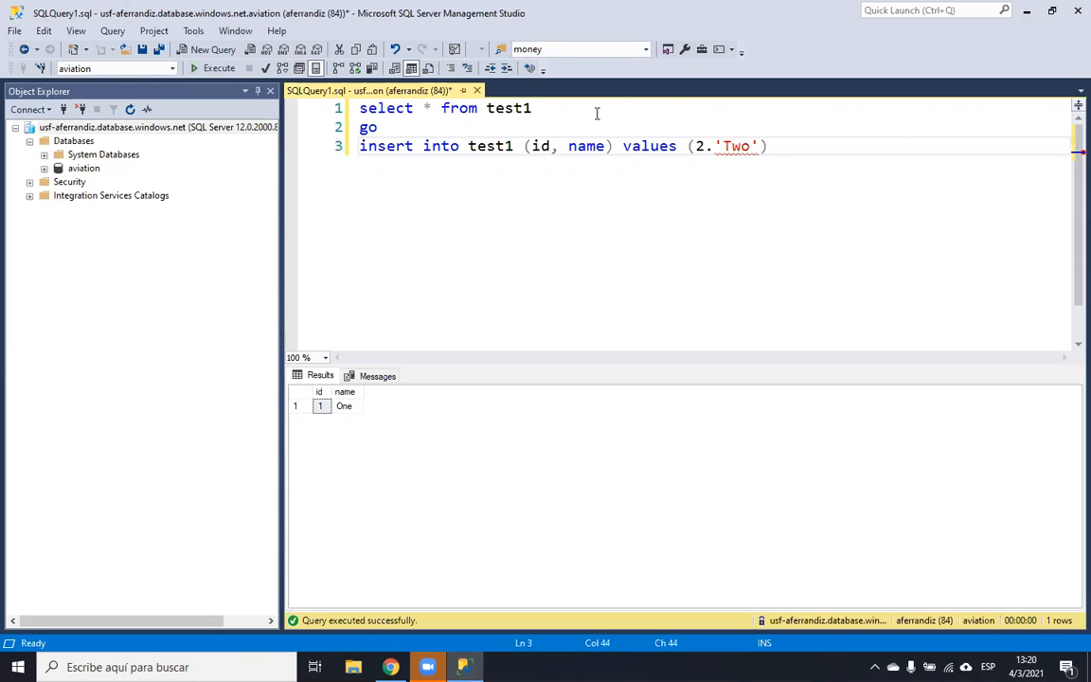
click(715, 147)
key(BackSpace)
text(,)
- Run only the insert statement, adding row 2, 'Two' with 1 row affected
click(332, 144)
click(217, 71)
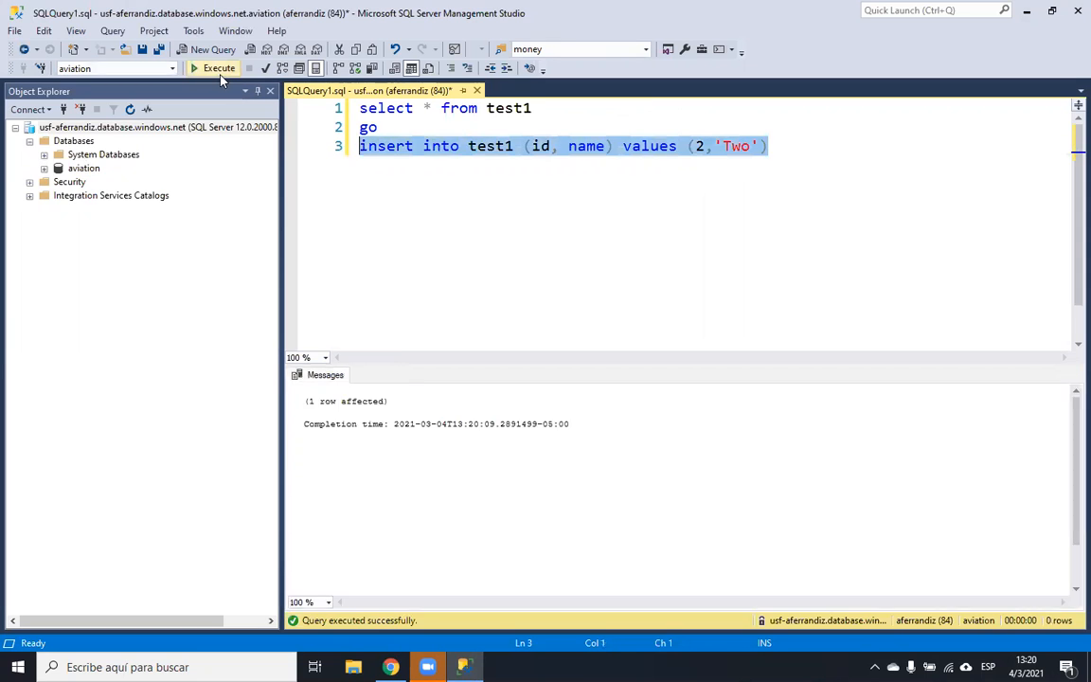
click(390, 666)
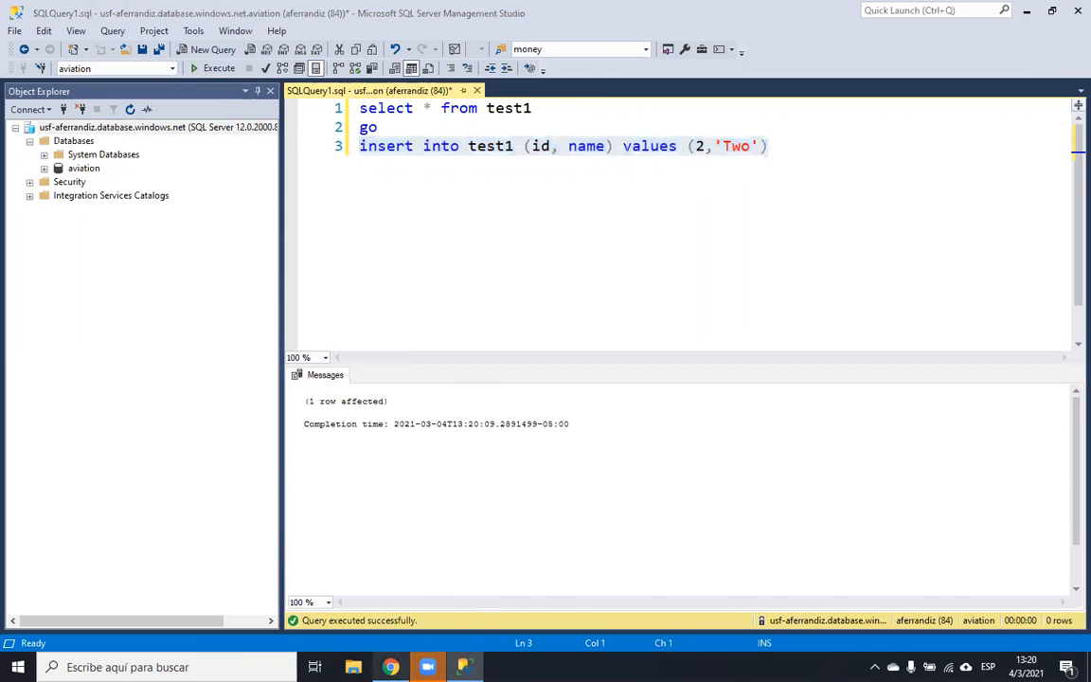
- Rerun select * from test1 in the portal query editor, now showing rows One and Two
click(248, 12)
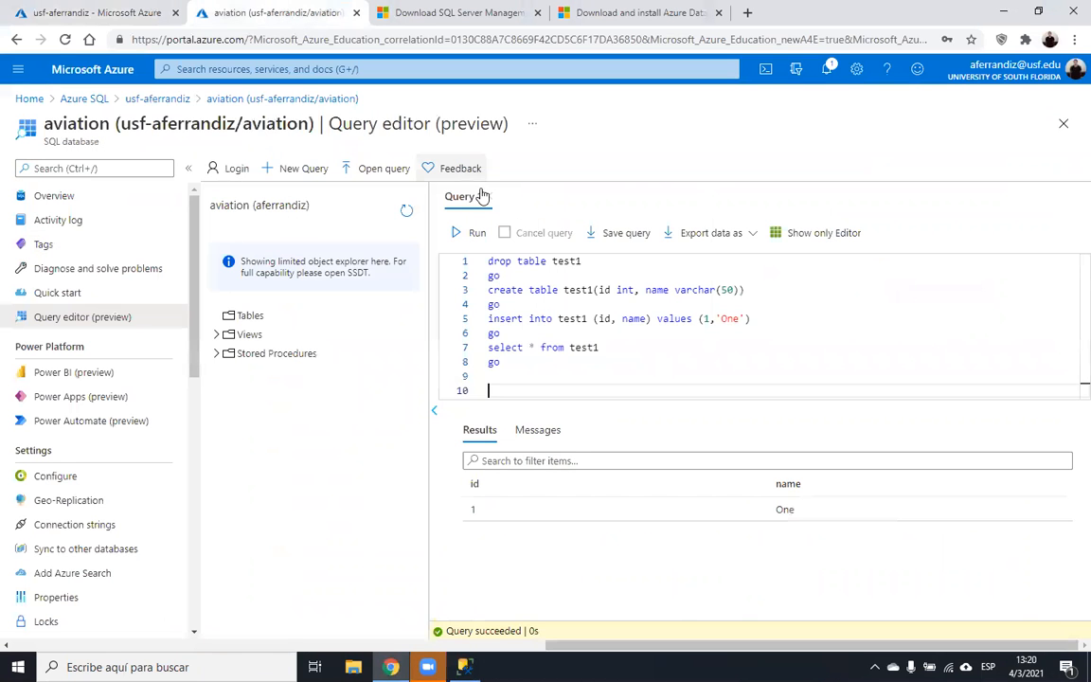
drag(549, 369, 488, 348)
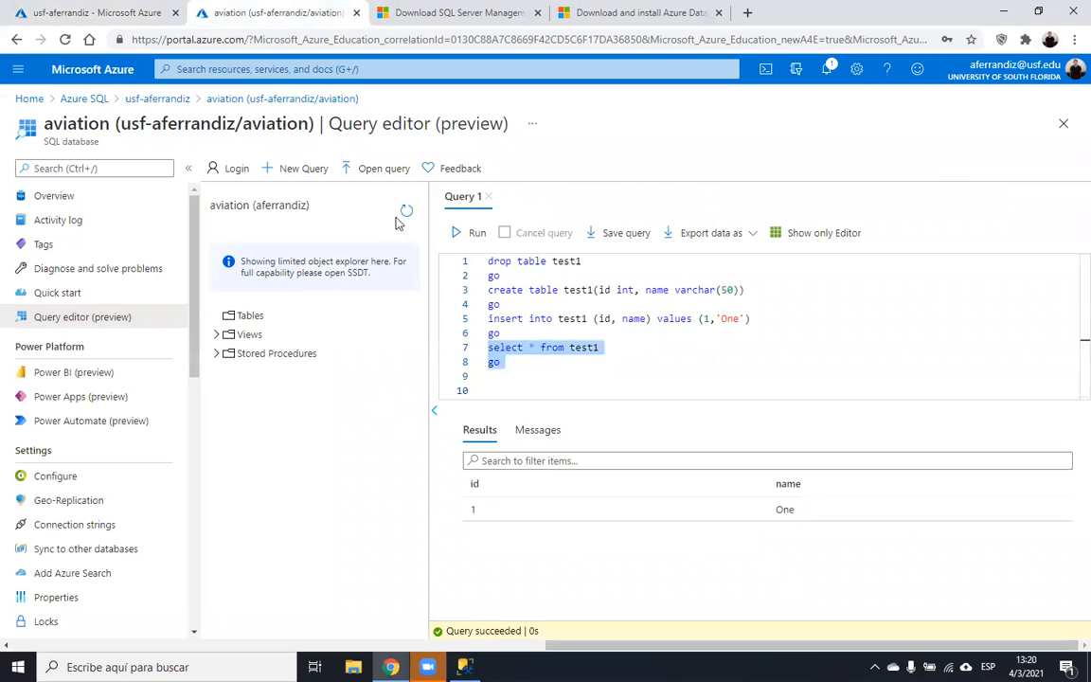
click(464, 232)
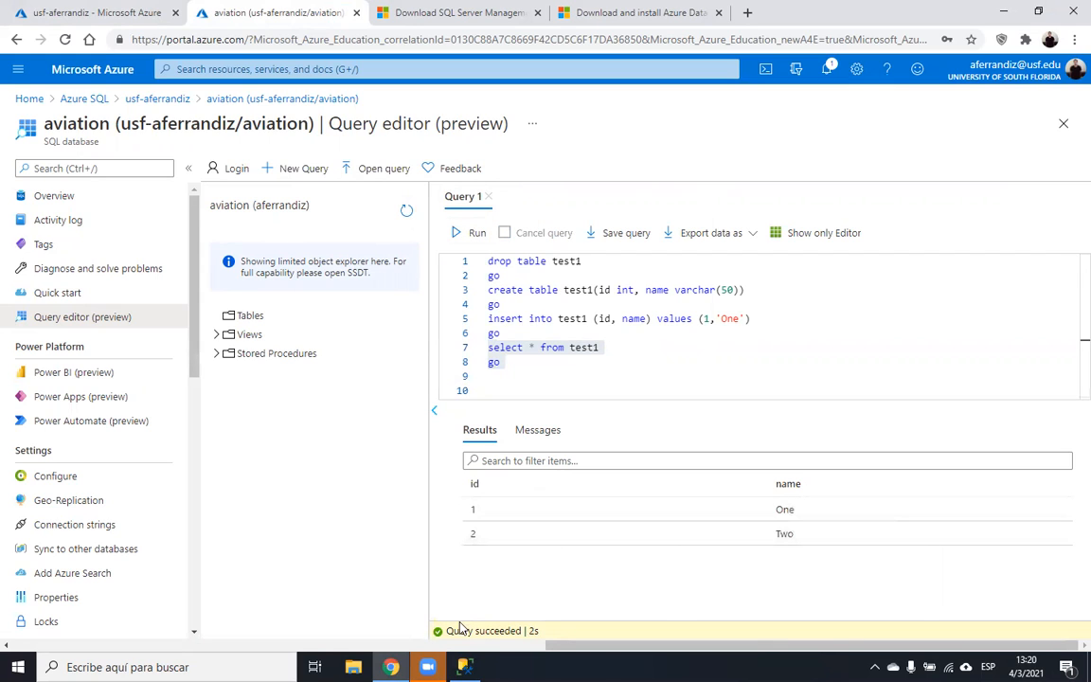
- Search Start for 'azure' to open Azure Data Studio
click(17, 666)
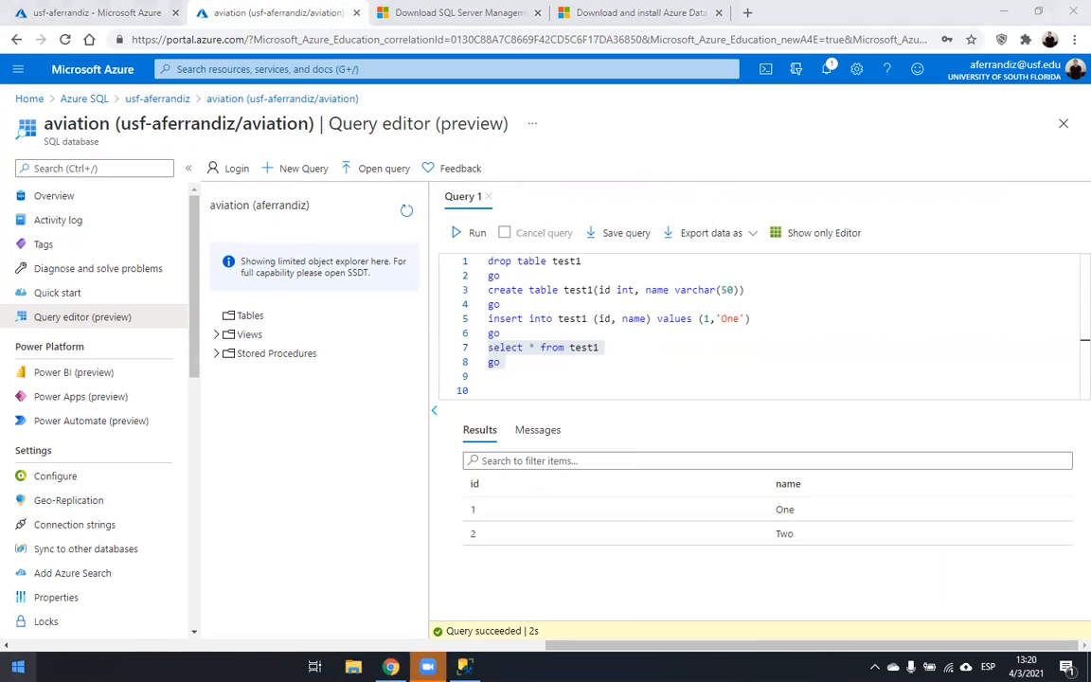
text(azure)
key(Escape)
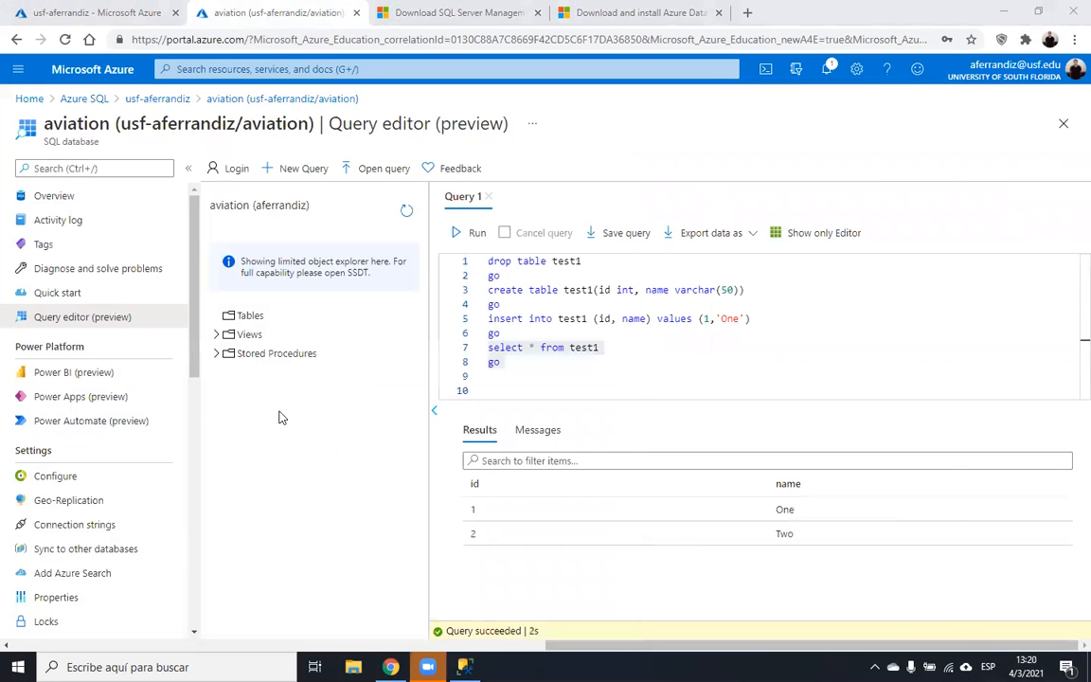
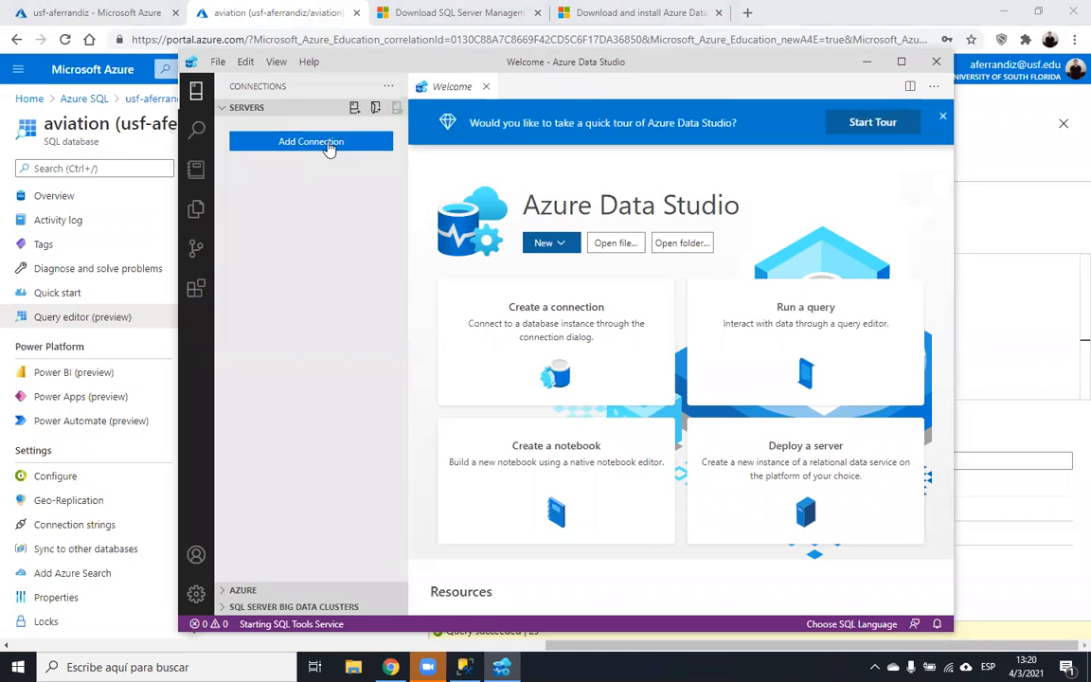
- Start a new Azure Data Studio connection and paste the Azure SQL server name from the portal into Server
click(322, 142)
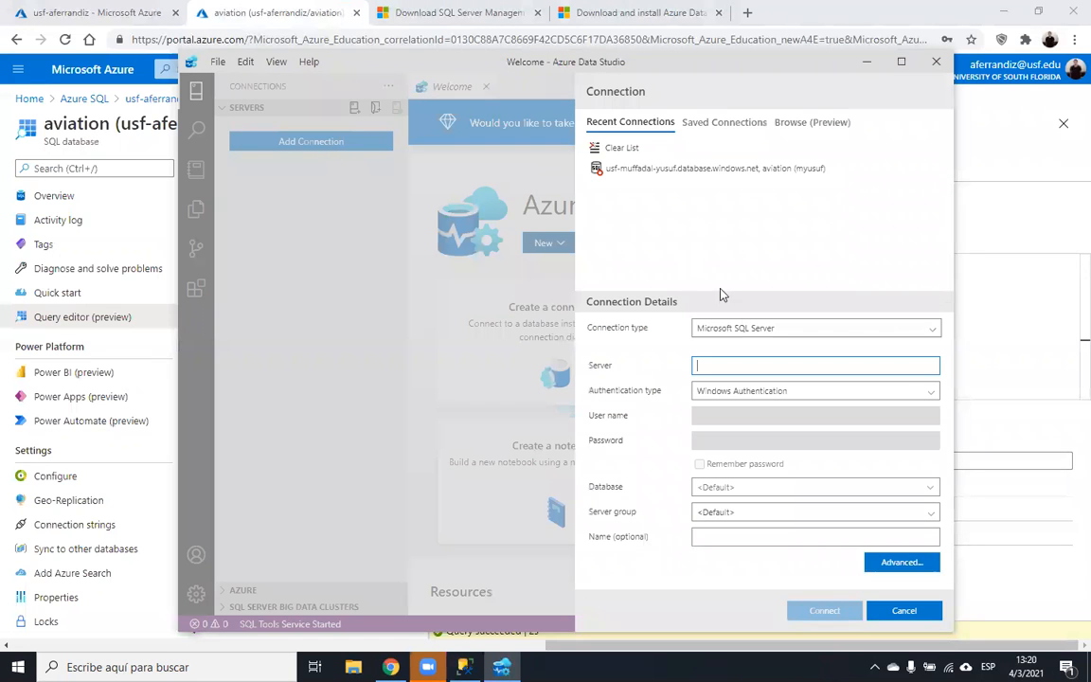
click(744, 328)
click(744, 329)
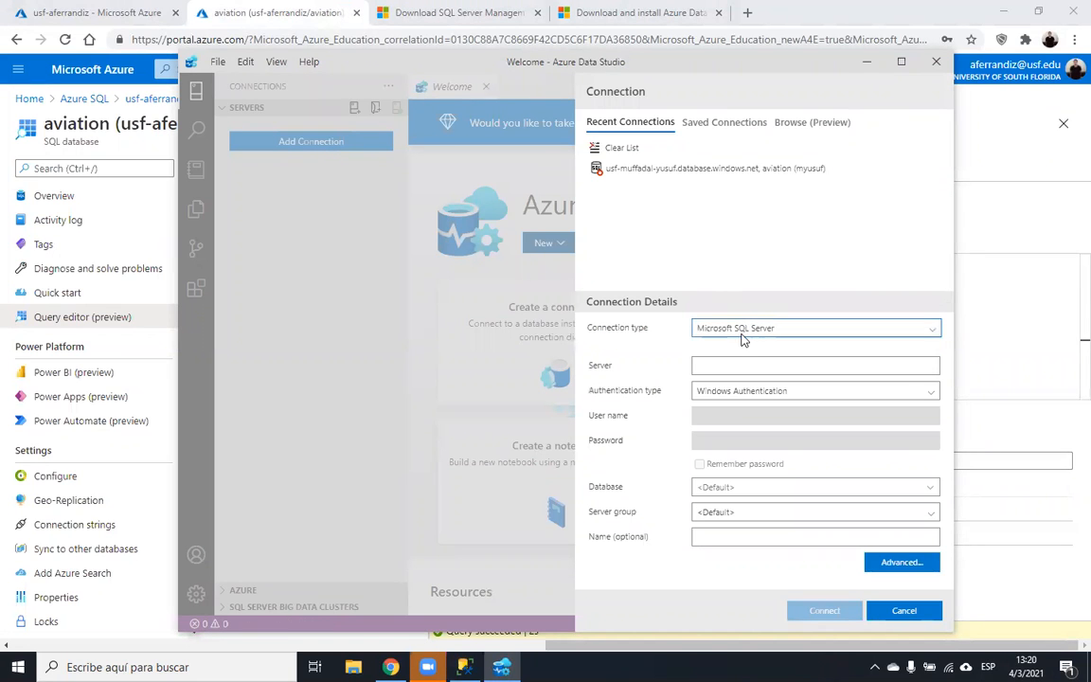
click(744, 329)
click(726, 366)
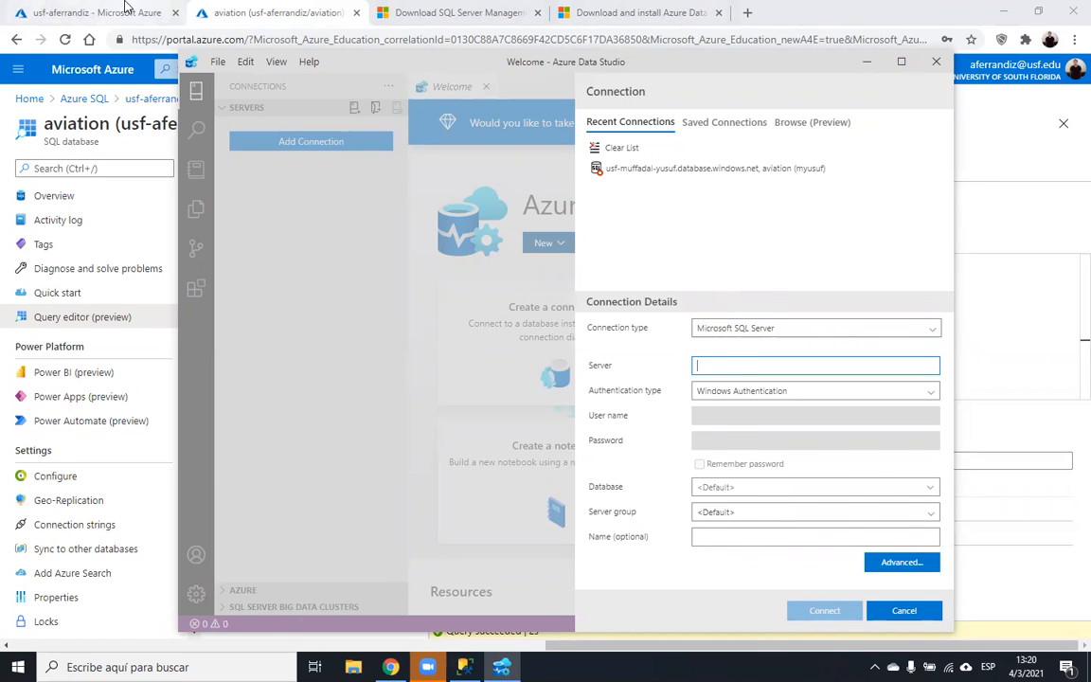
click(94, 12)
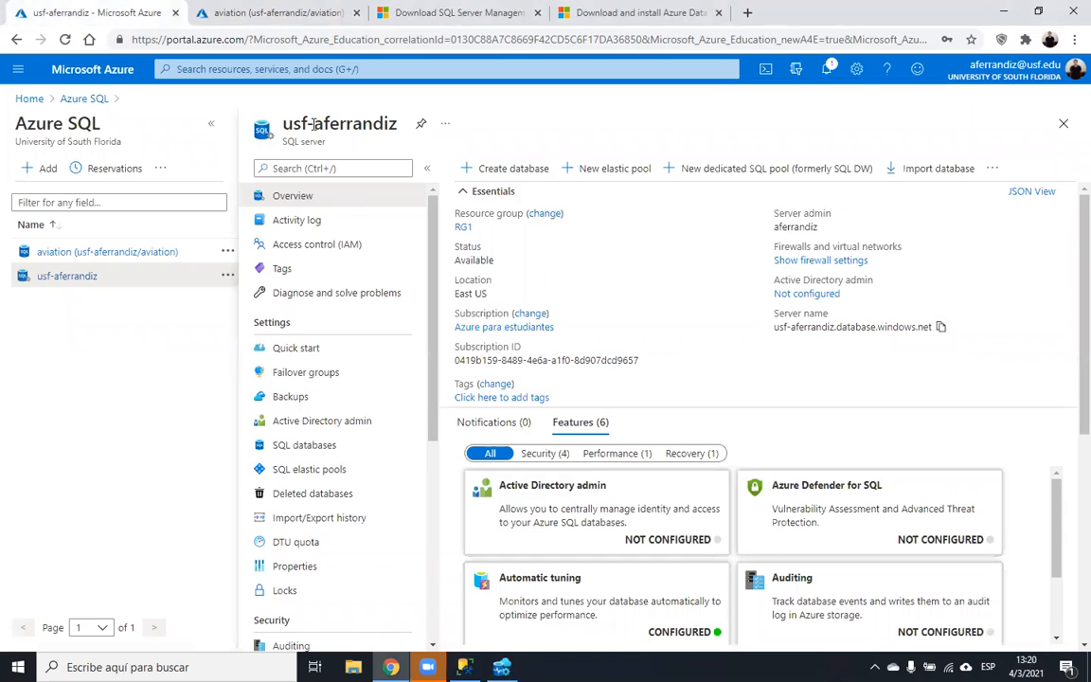
click(941, 328)
key(alt+Tab)
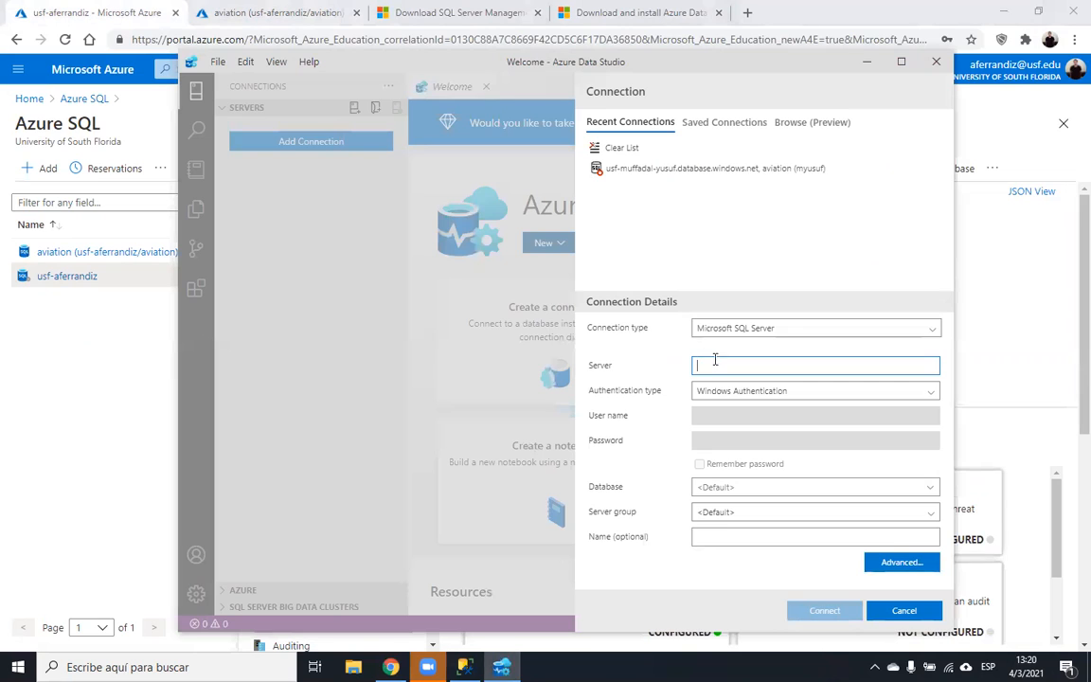
key(ctrl+v)
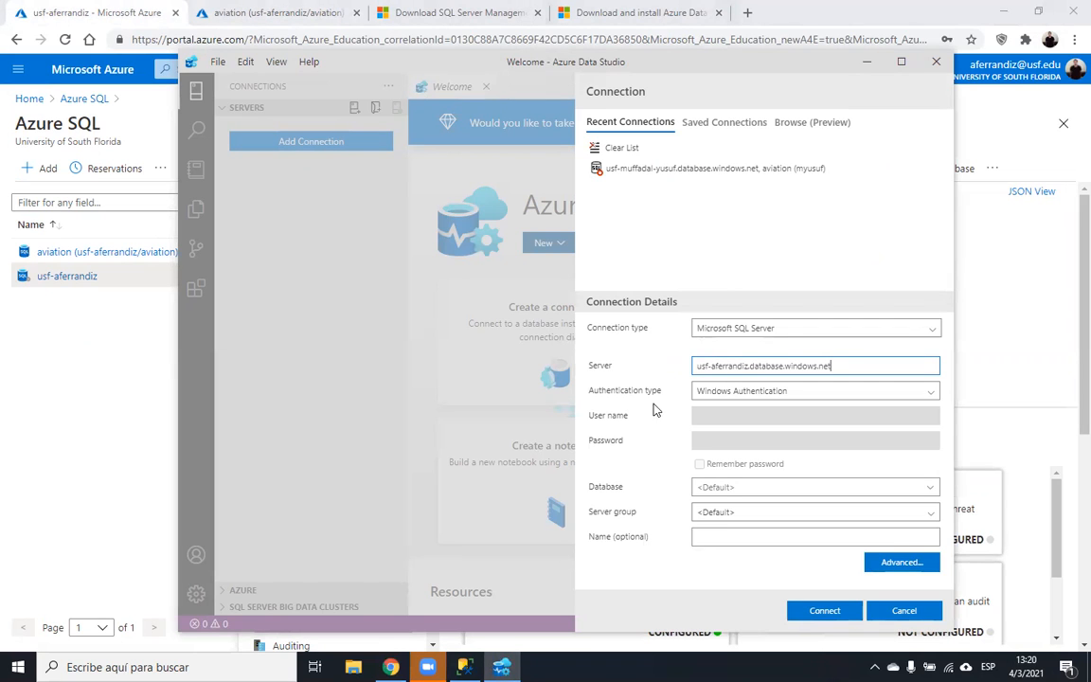
- Set the connection's authentication type to SQL Login
click(733, 392)
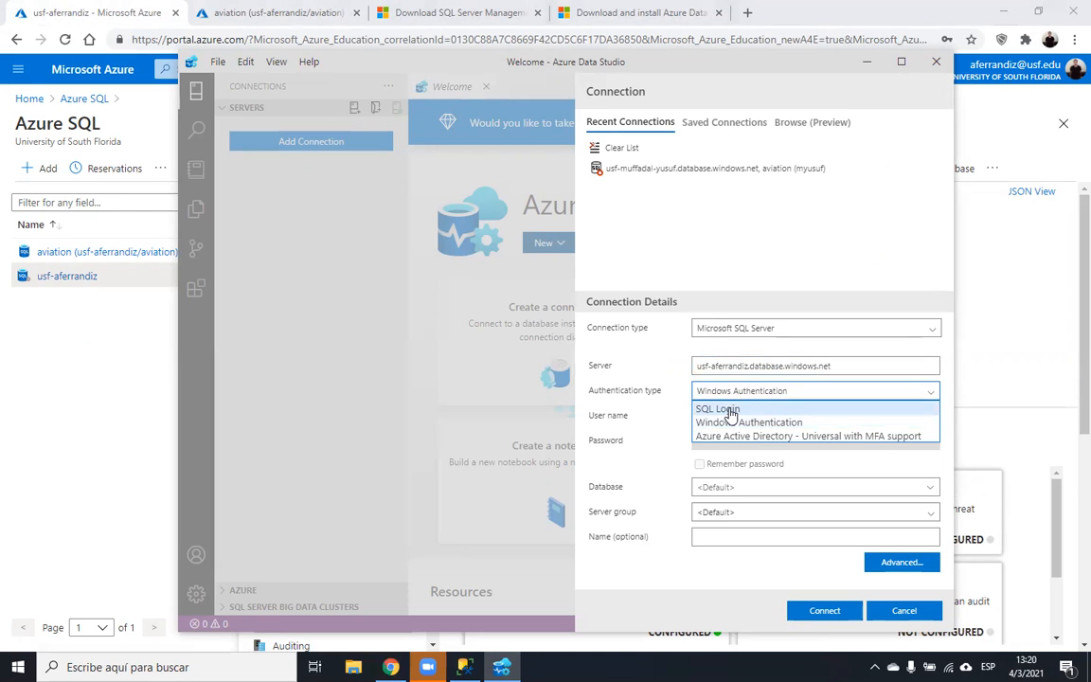
click(730, 410)
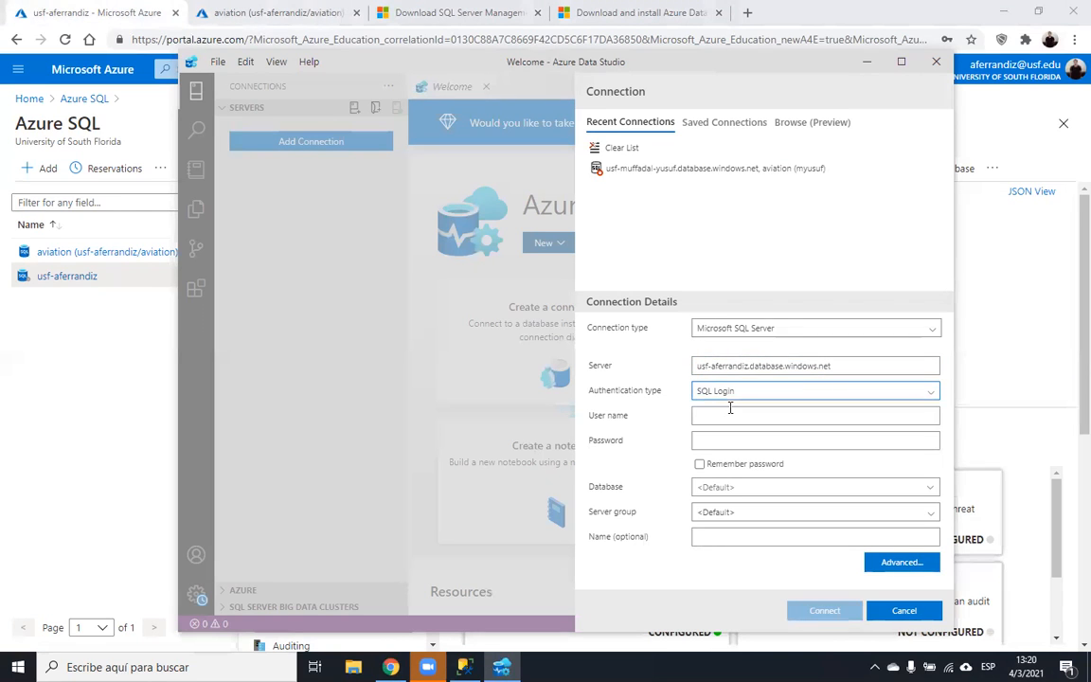
click(465, 666)
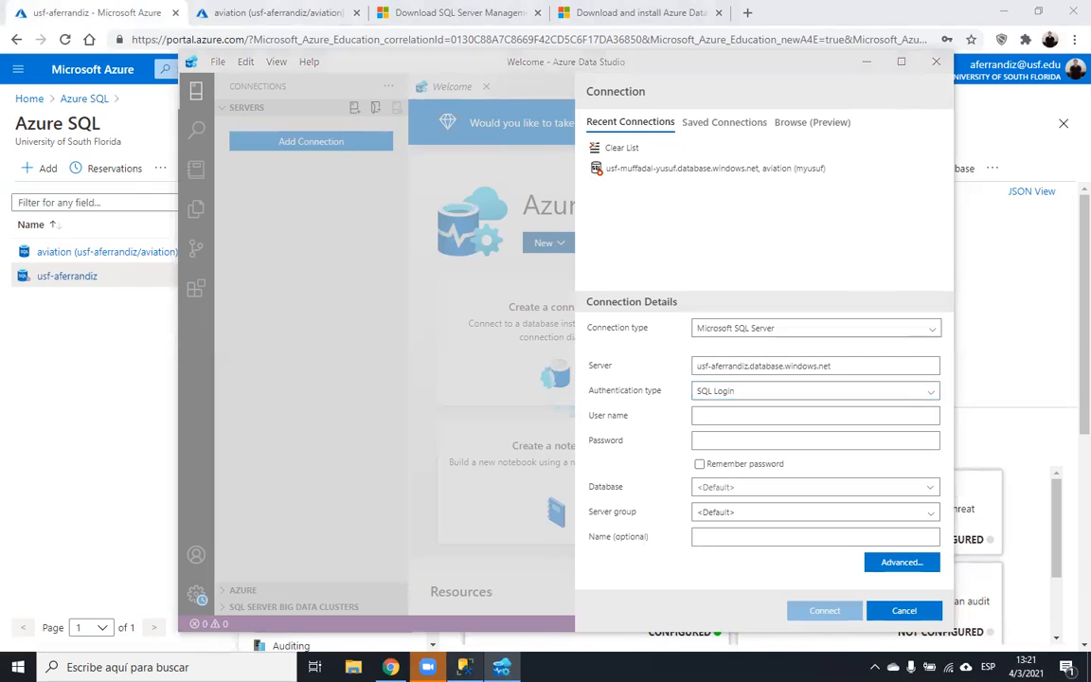
- Check Windows and SQL Server Authentication in SSMS's Database Engine connect dialog, then close it unconnected
click(29, 110)
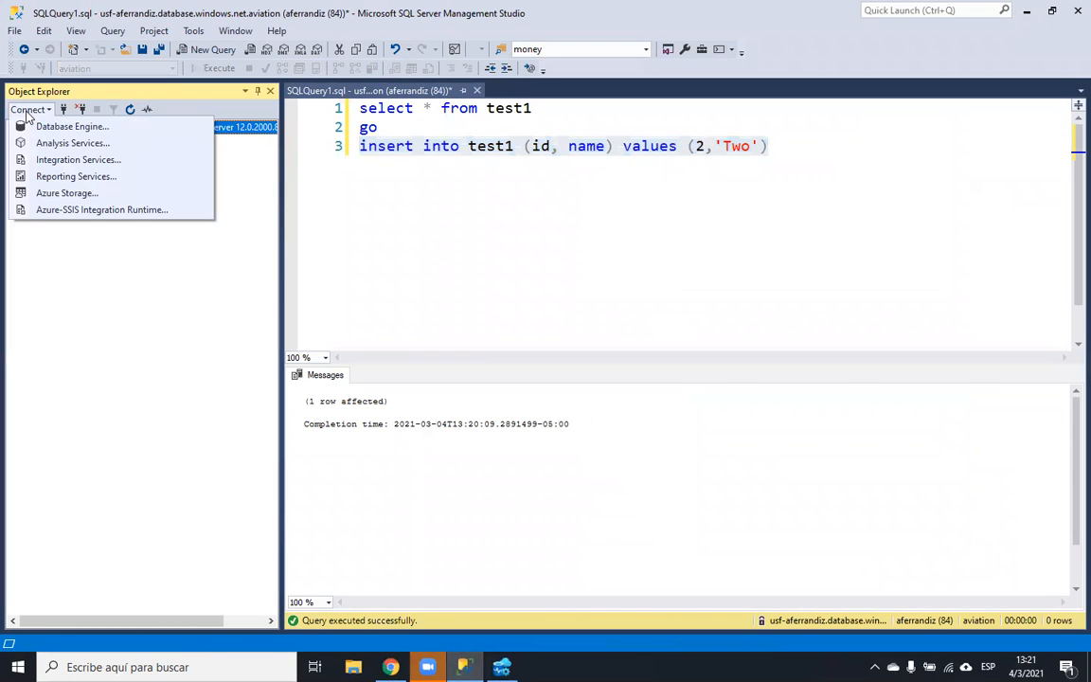
click(38, 128)
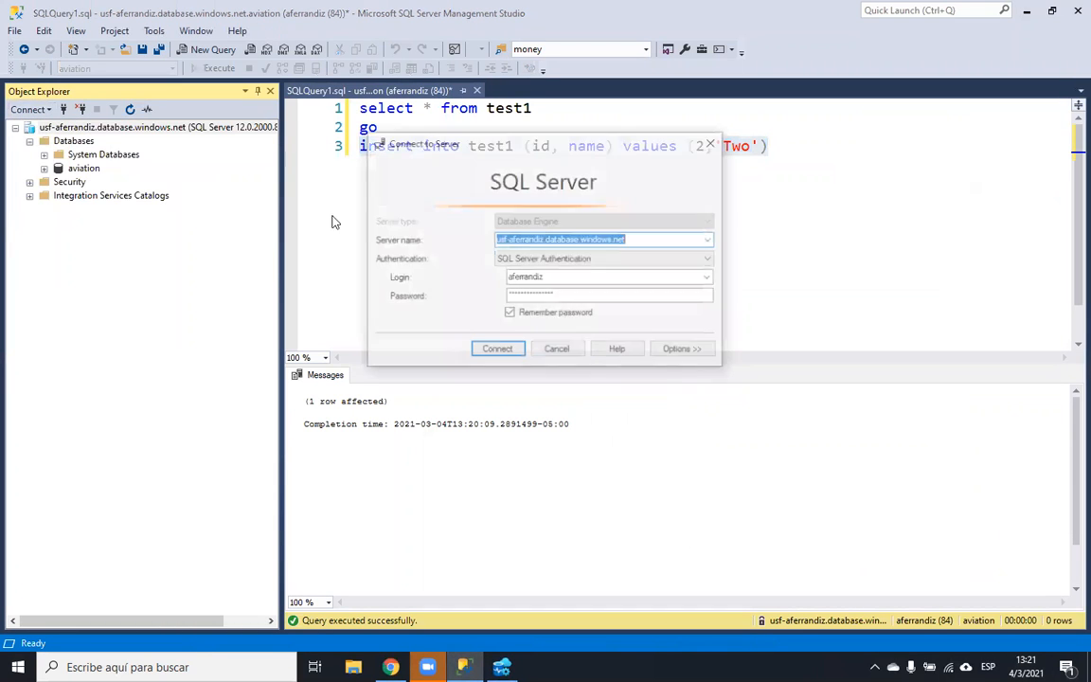
click(562, 257)
click(564, 275)
click(562, 259)
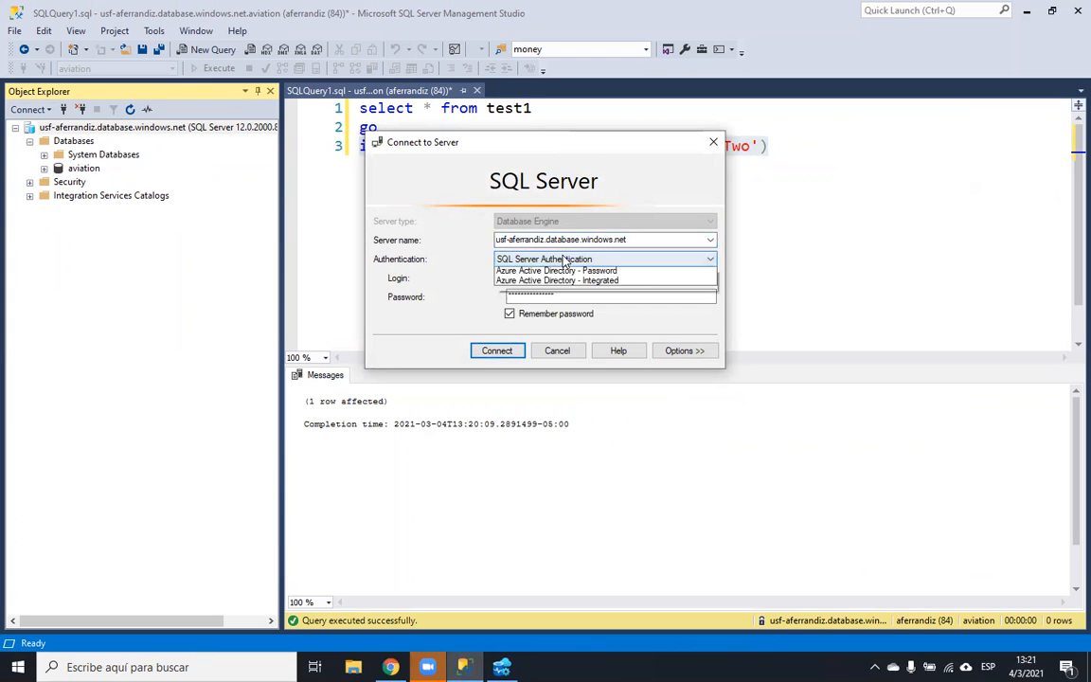
click(559, 272)
click(562, 259)
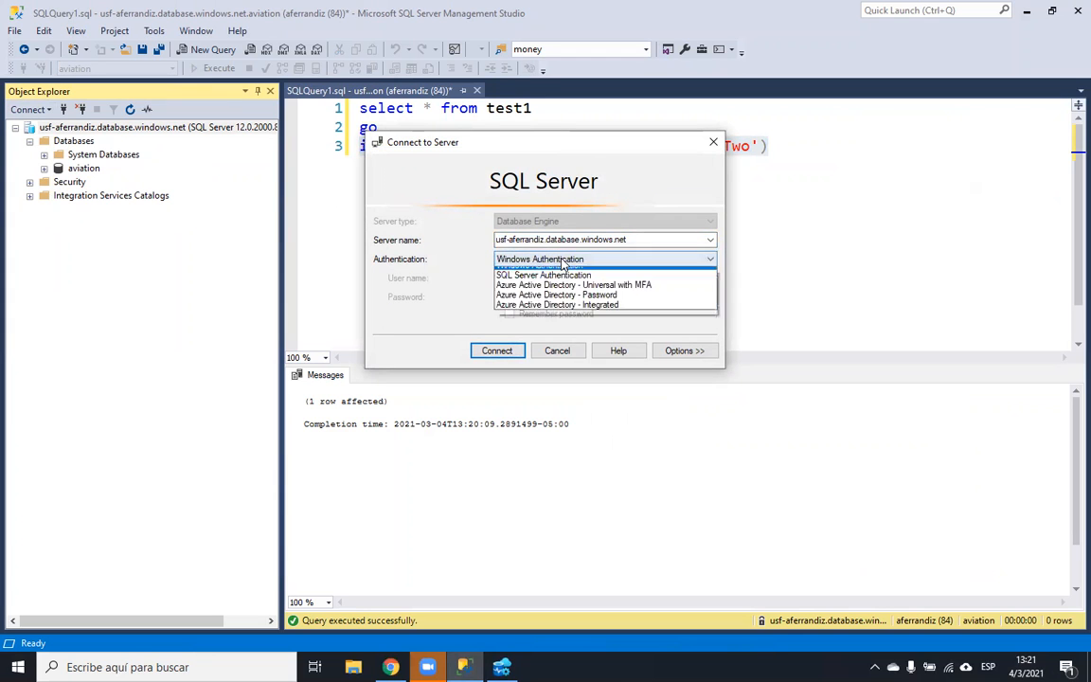
click(549, 272)
click(714, 140)
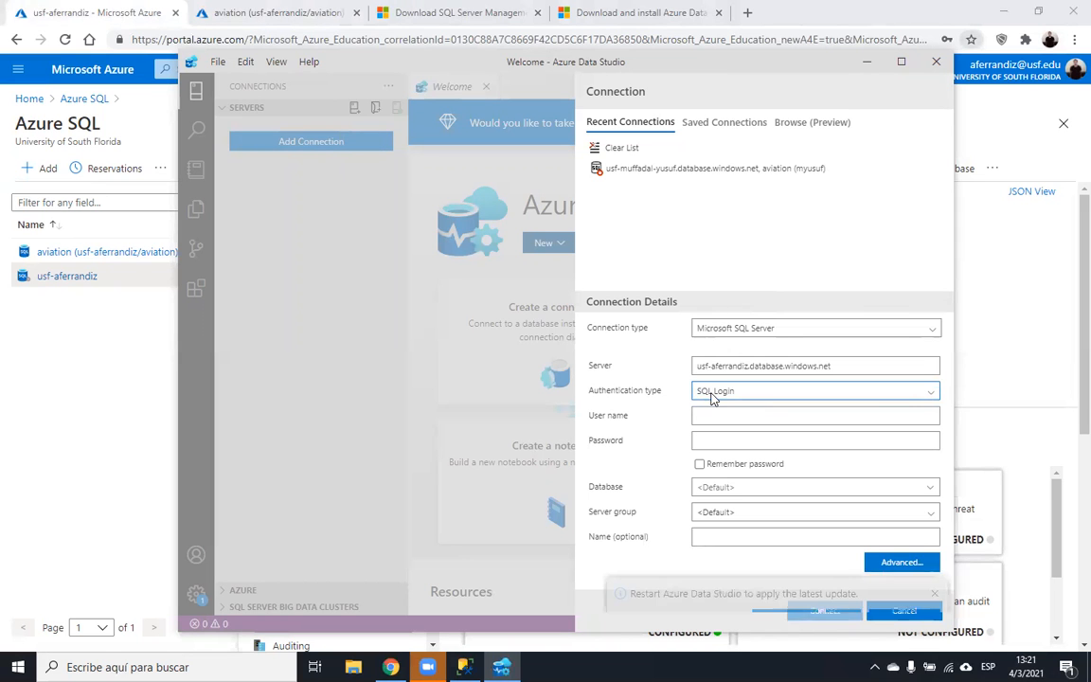
- Dismiss the update notice, enter the SQL login credentials with Remember password, pick aviation and connect
click(715, 413)
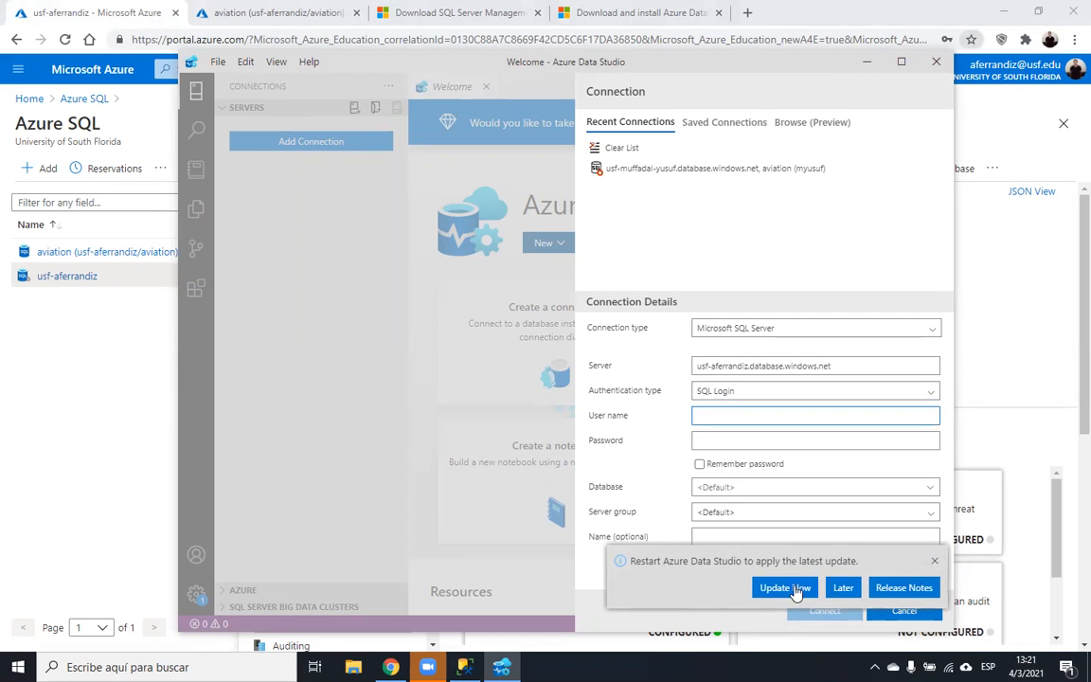
click(842, 588)
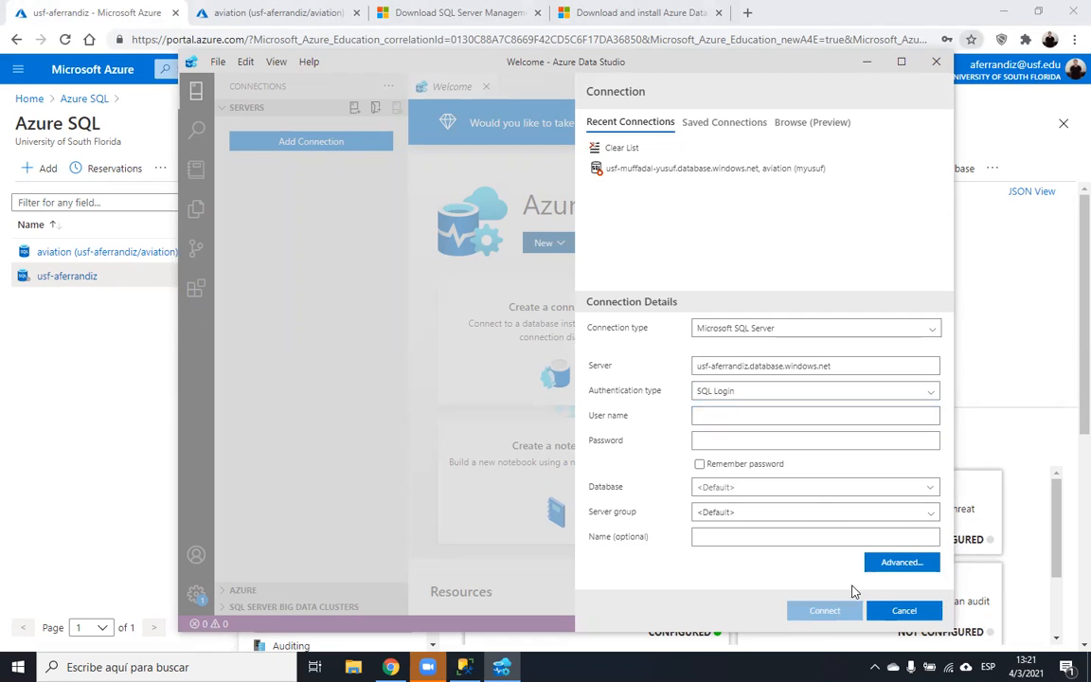
click(778, 416)
text(aferrandiz)
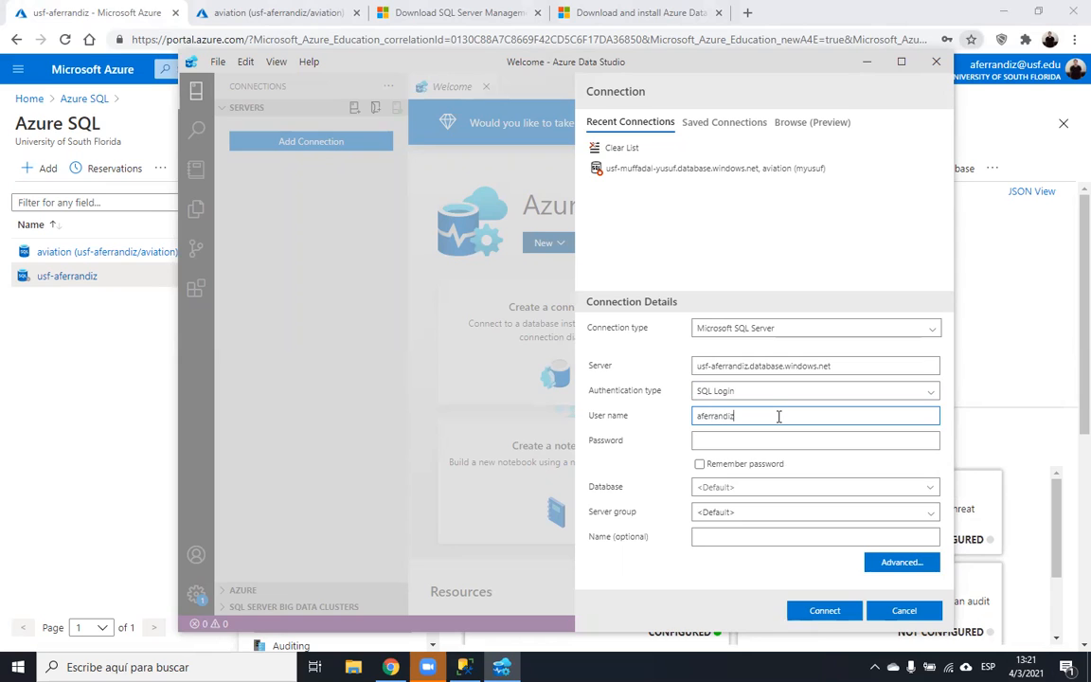
key(Tab)
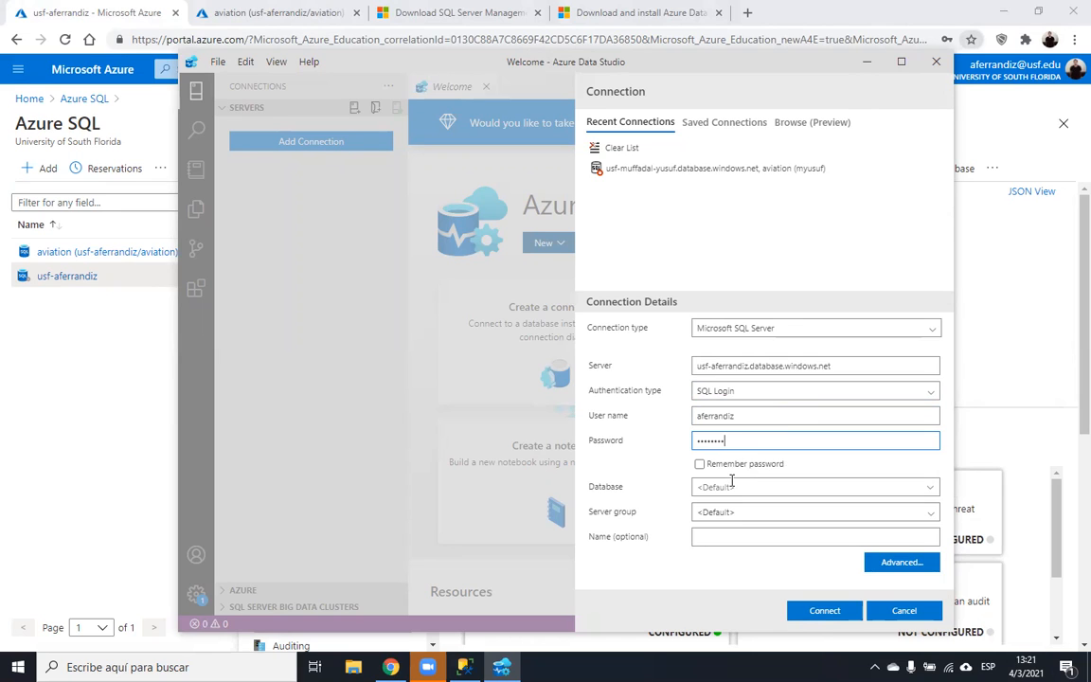
click(699, 464)
click(932, 488)
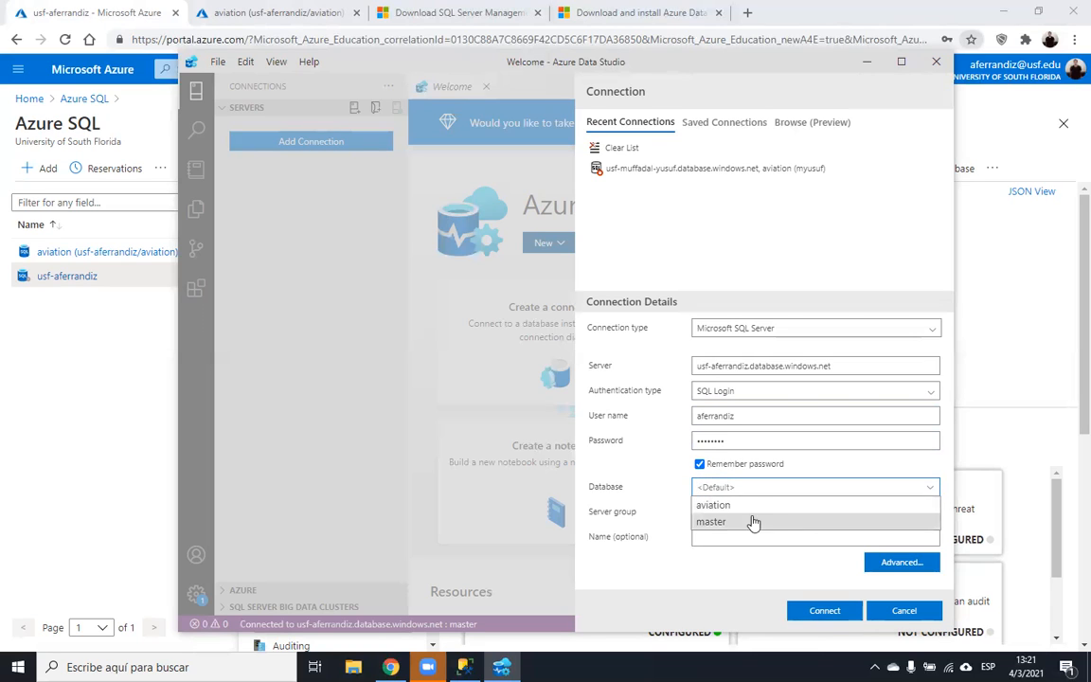
click(735, 512)
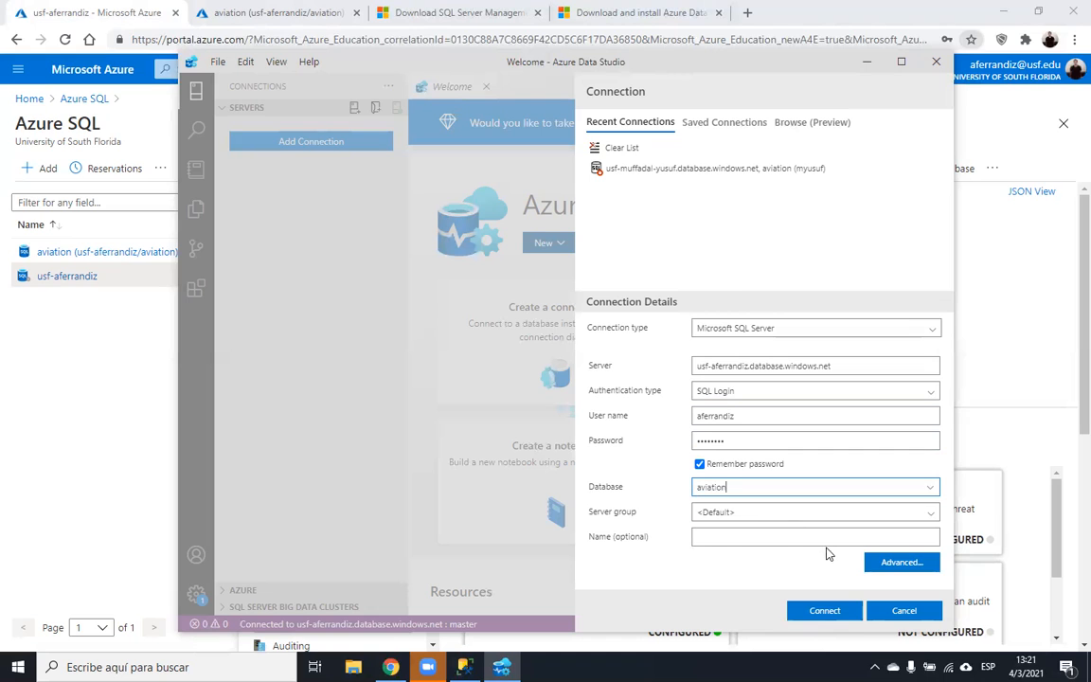
click(842, 612)
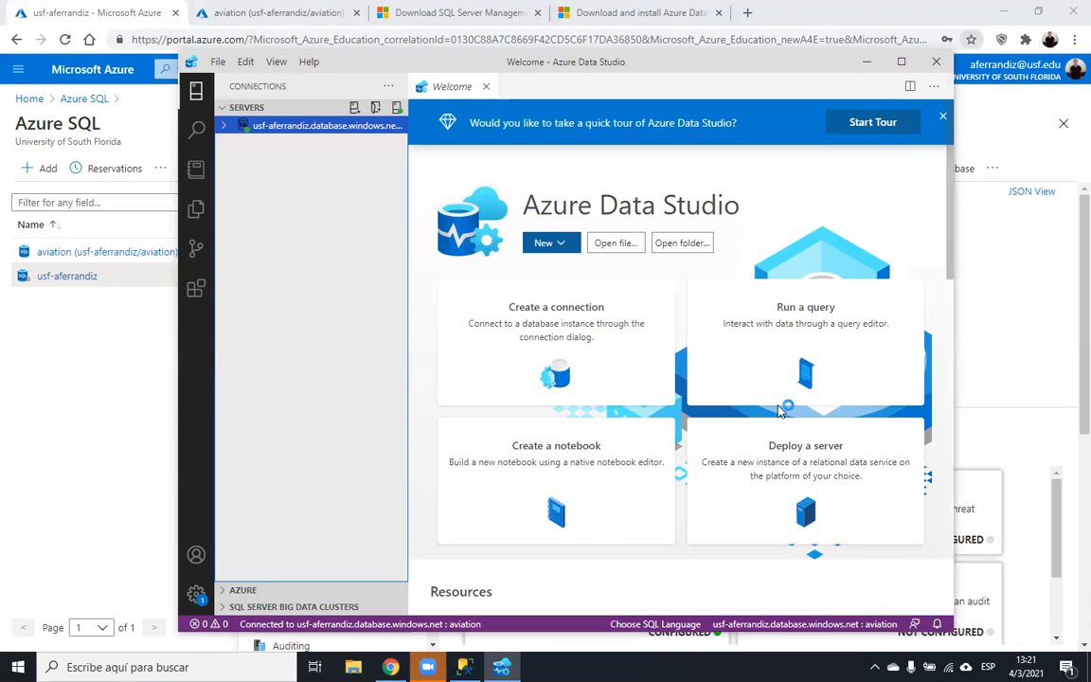
- Maximize the window and run select * from test1 in a new query, returning One and Two
click(902, 64)
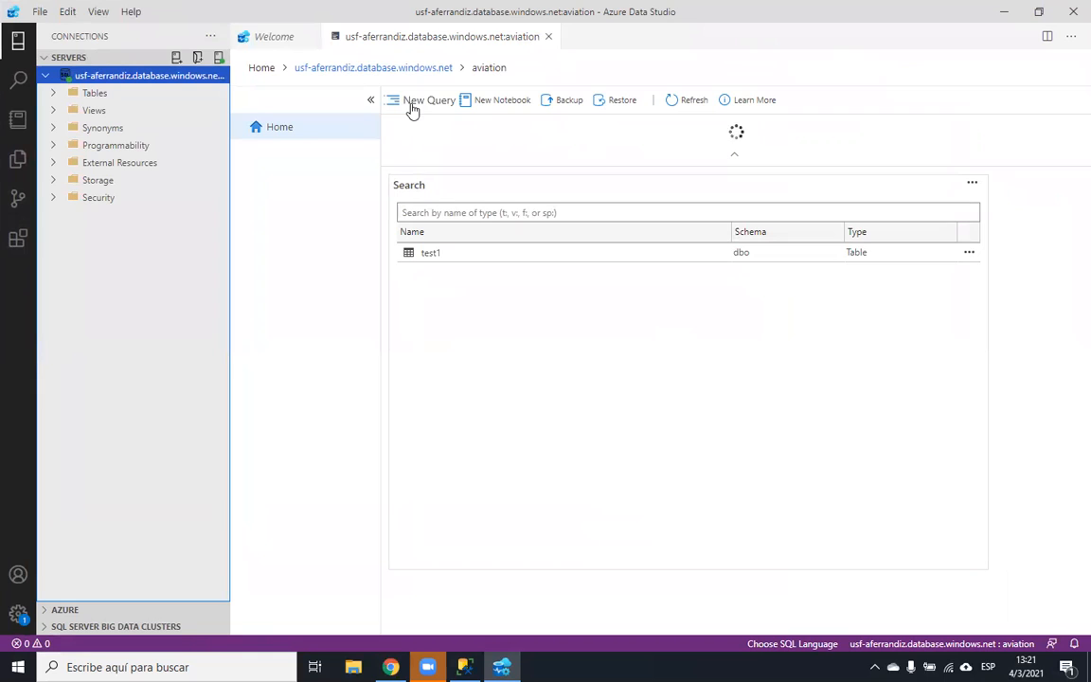
click(414, 101)
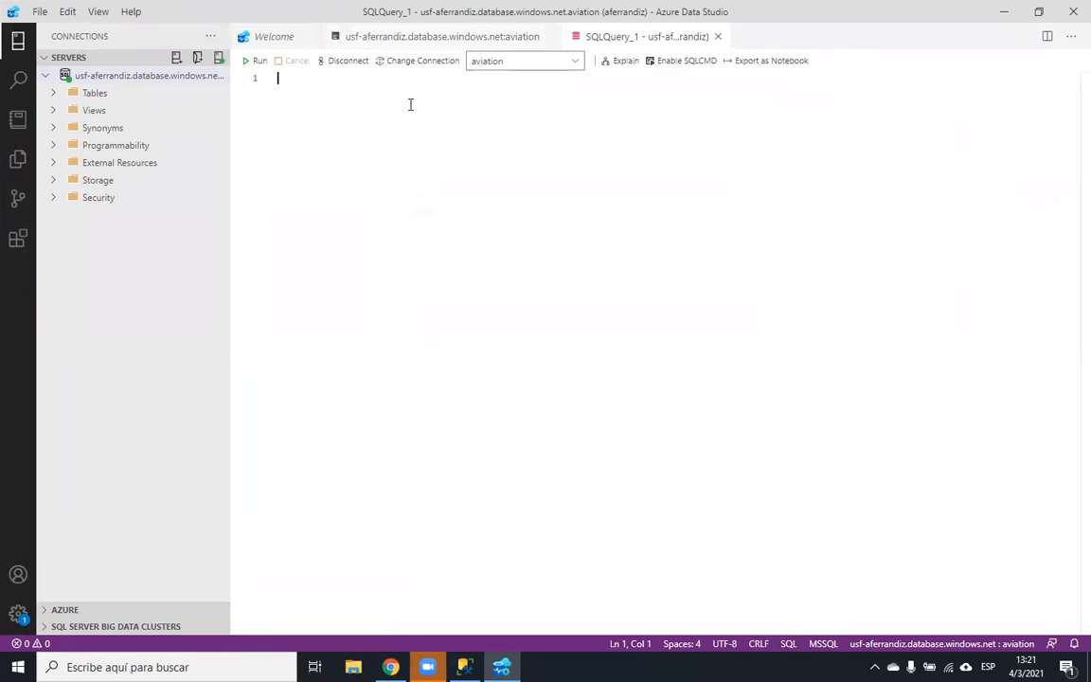
text(select)
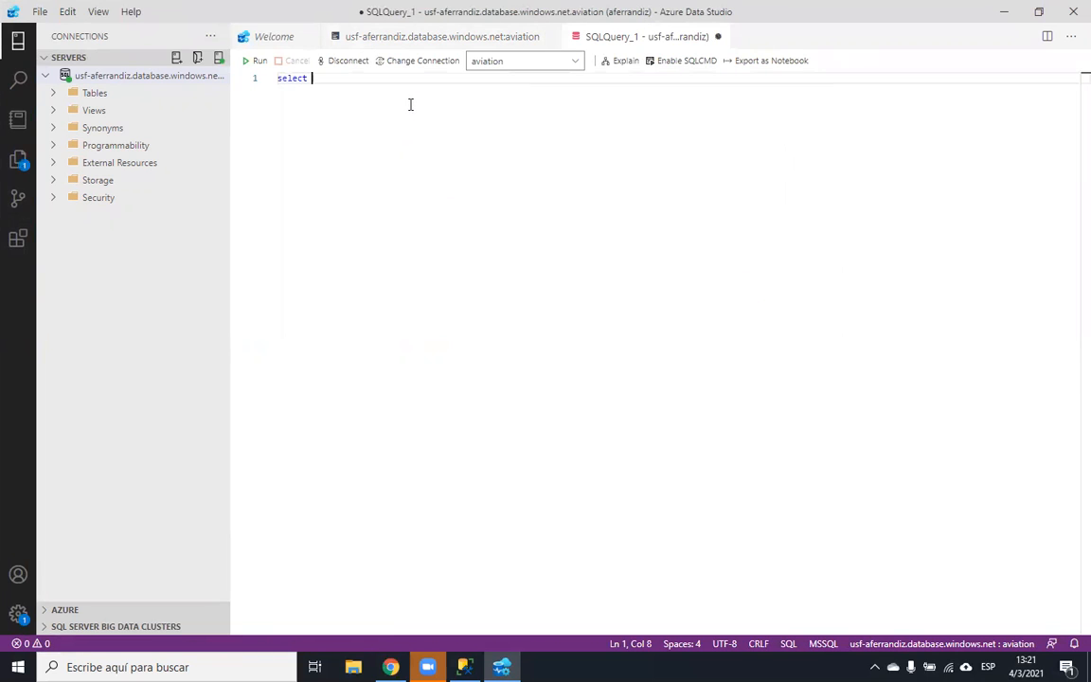
text( * from tex)
click(256, 63)
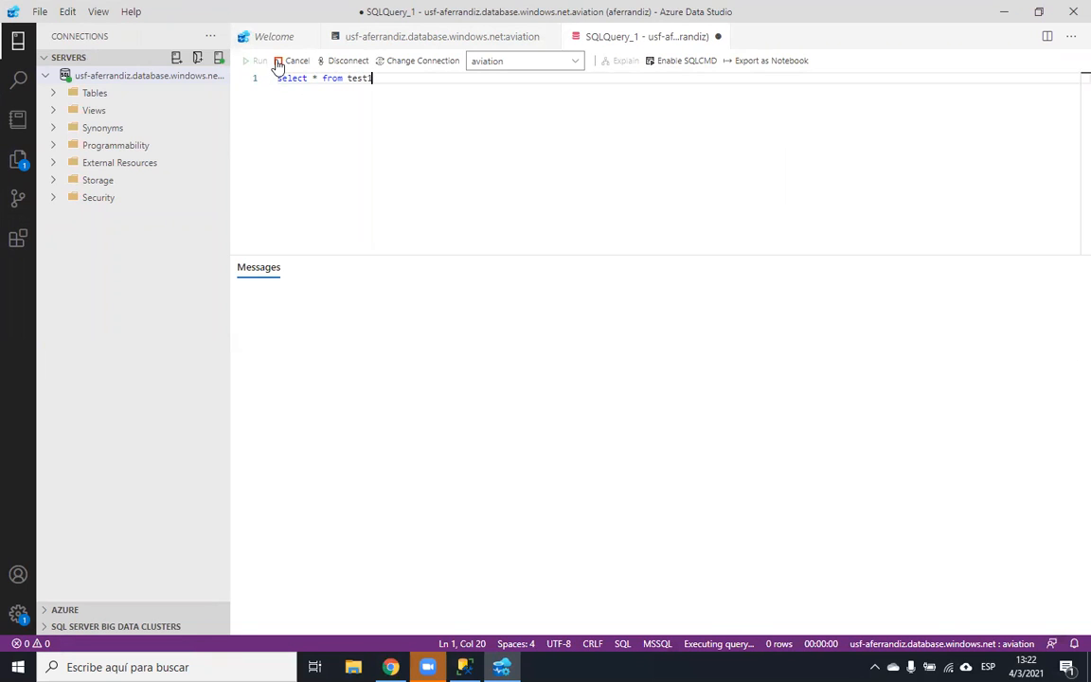
- Add a go separator and begin an insert into test1(id, name) statement
key(Return)
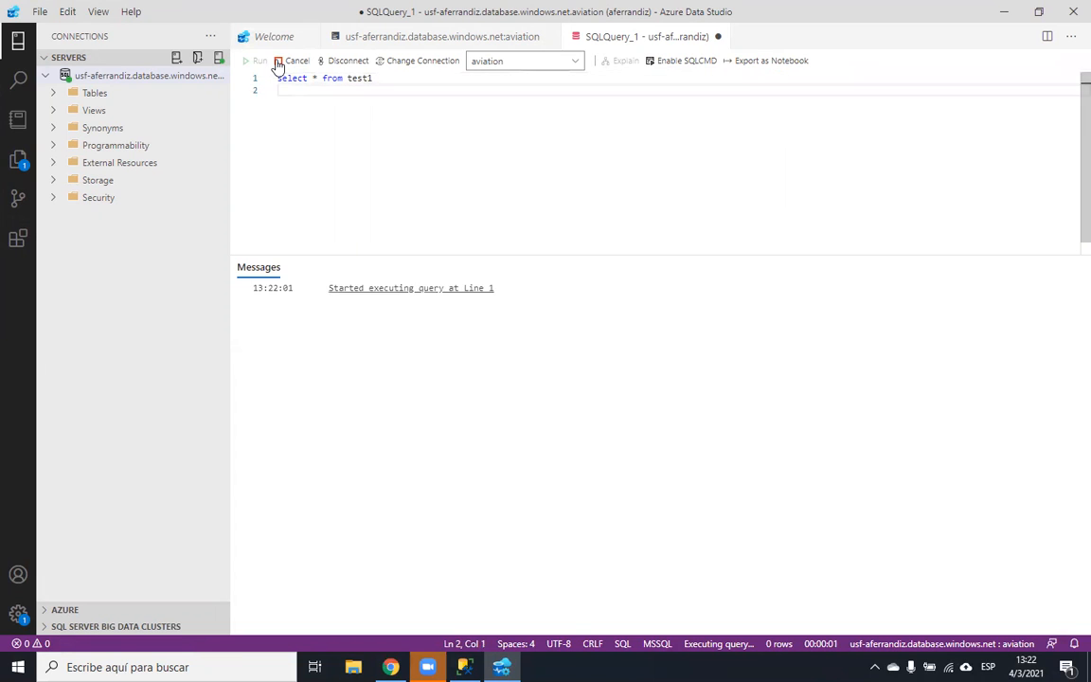
text(go)
key(Return)
key(Return)
key(BackSpace)
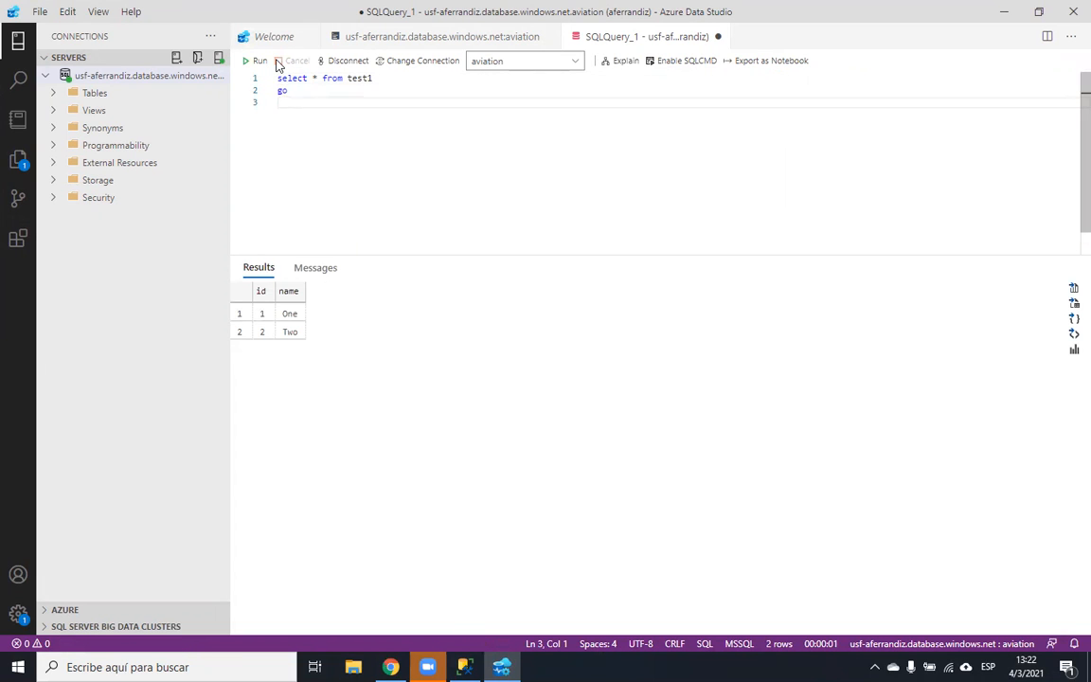
text(insert into test1)
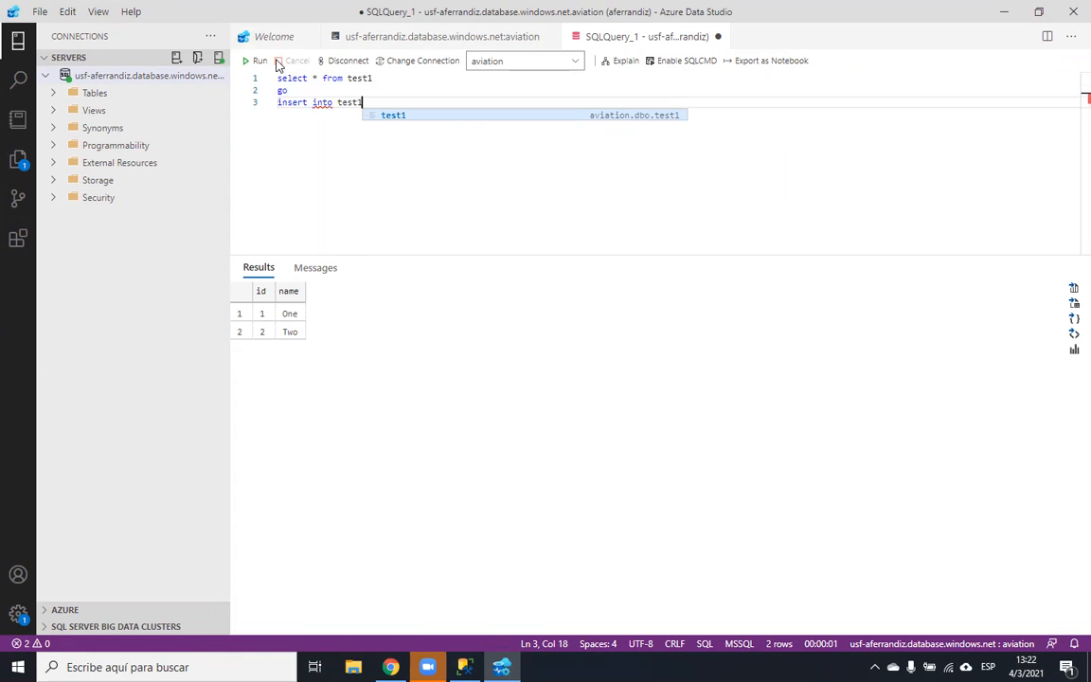
text((id, name) values)
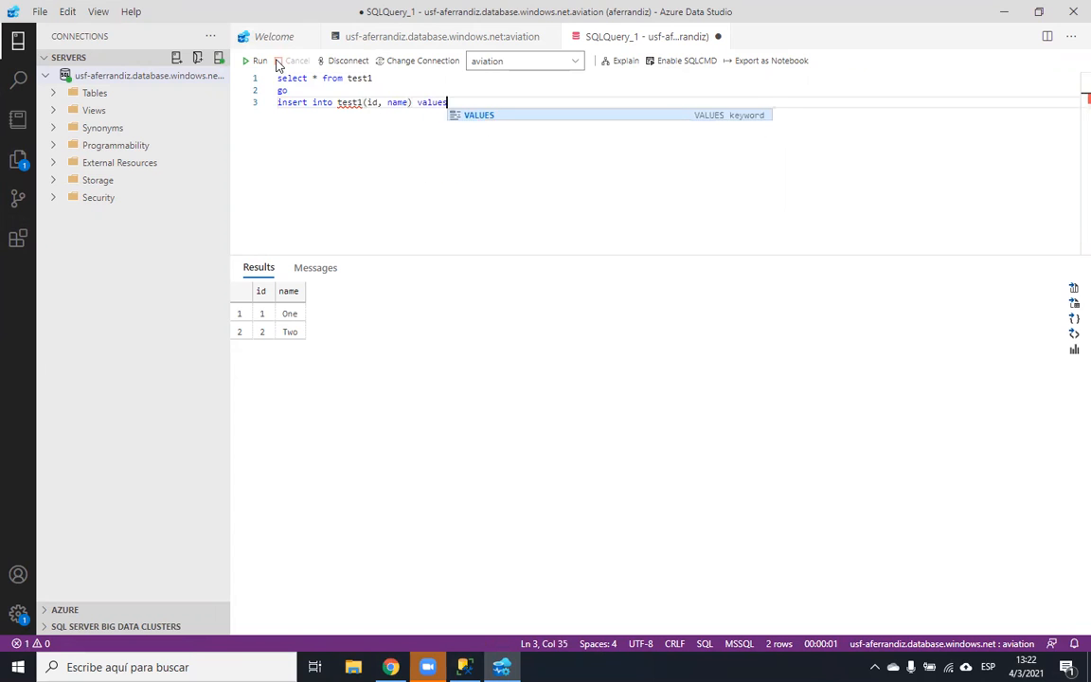
text( (1)
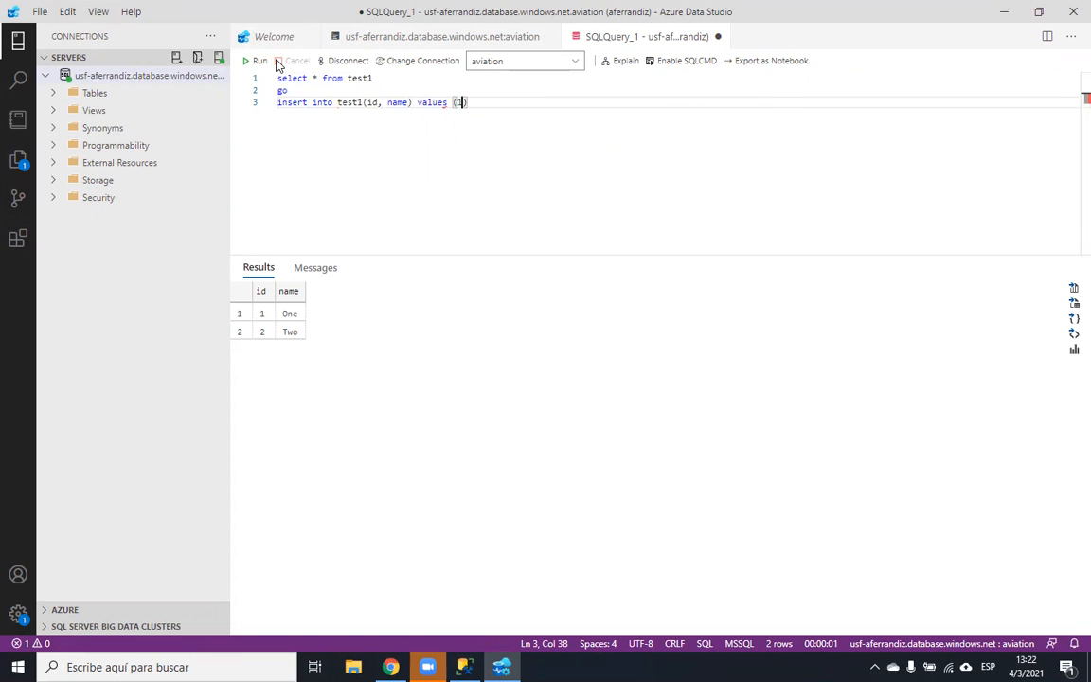
- Insert (3, 'Three') into test1, then rerun the select to list three rows
key(BackSpace)
key(BackSpace)
text(3. ')
key(BackSpace)
key(BackSpace)
key(Left)
text('')
key(Left)
text(Three)
click(259, 61)
drag(287, 90, 248, 72)
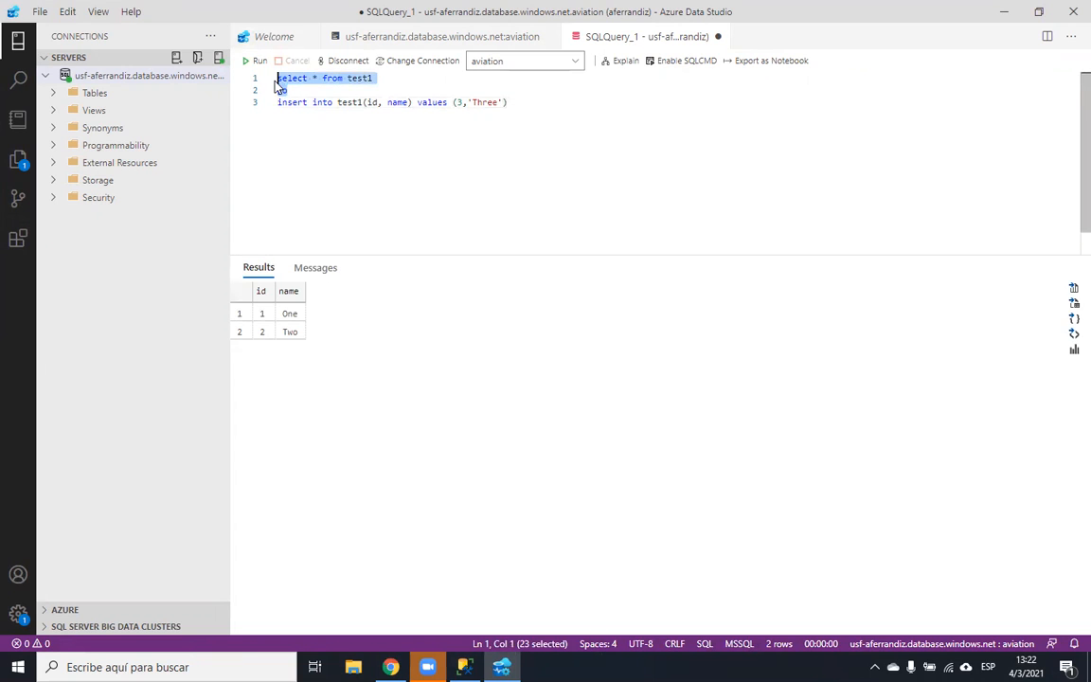
click(256, 62)
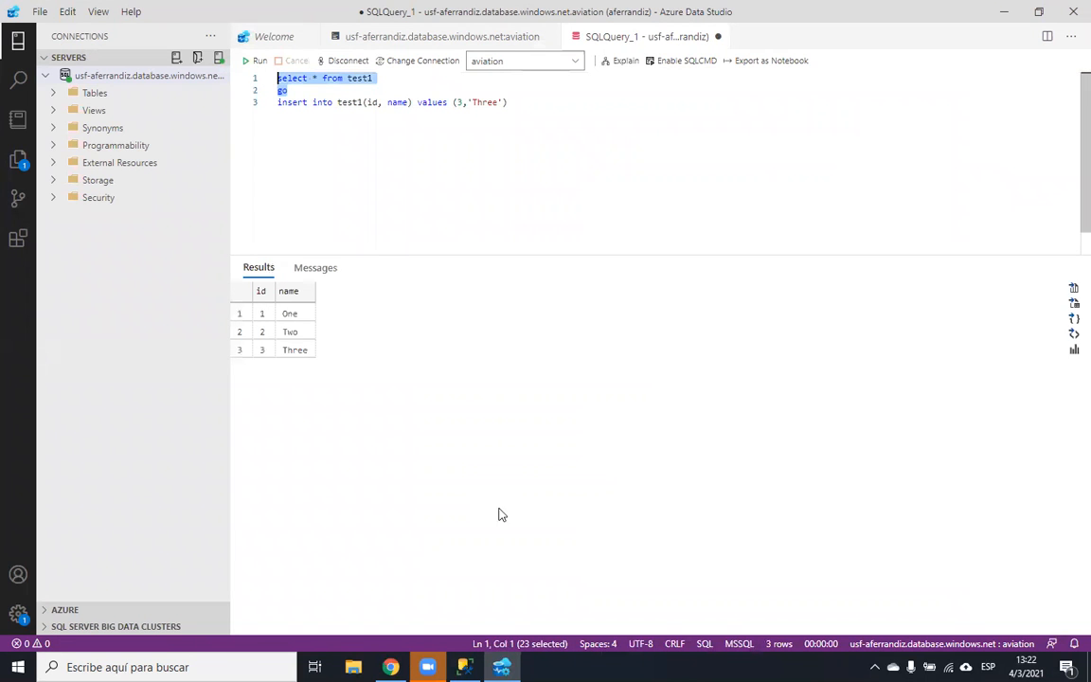
- Rerun the select * from test1 query in SSMS to see all three rows
key(alt+Tab)
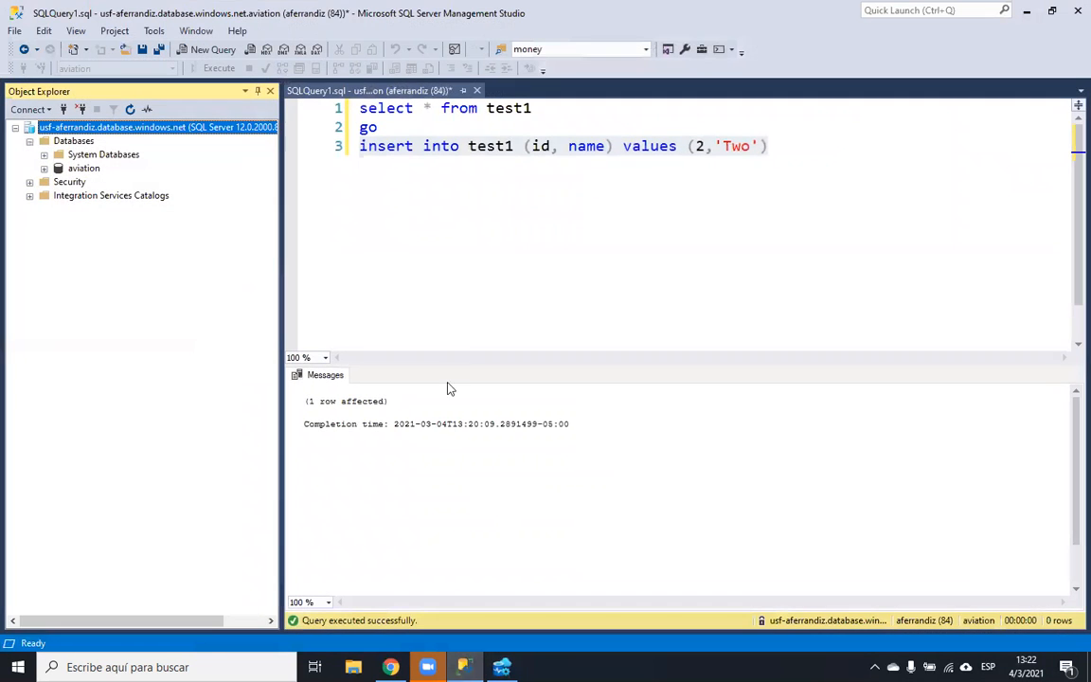
click(381, 125)
drag(378, 127, 359, 108)
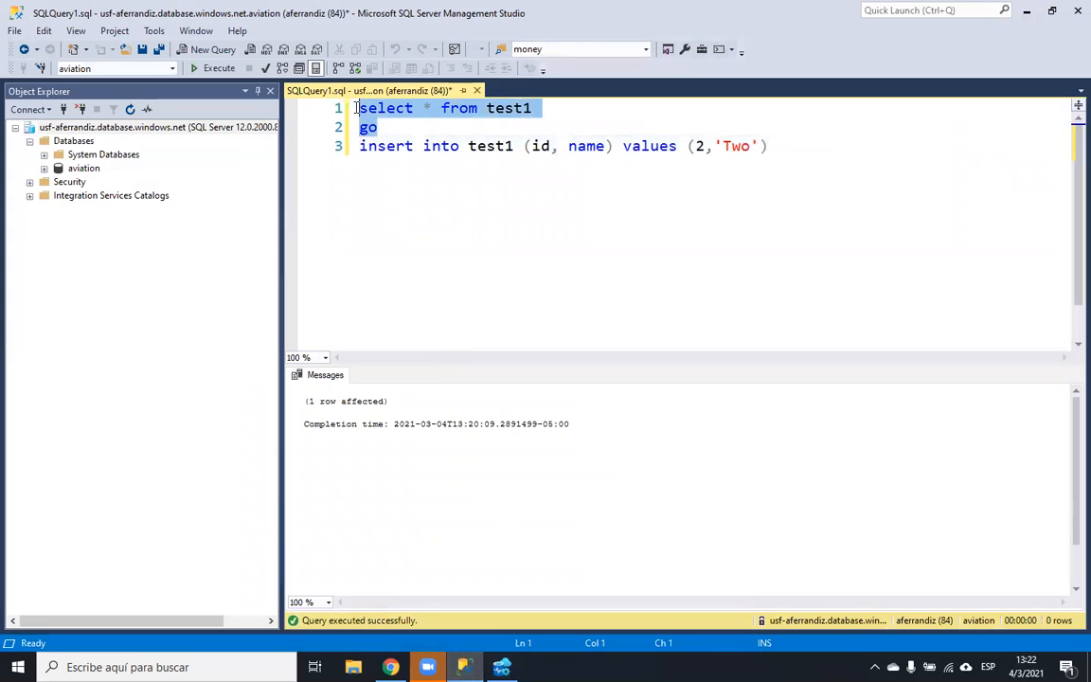
click(219, 69)
- Open the aviation database's portal Query editor and select its select statement
click(390, 667)
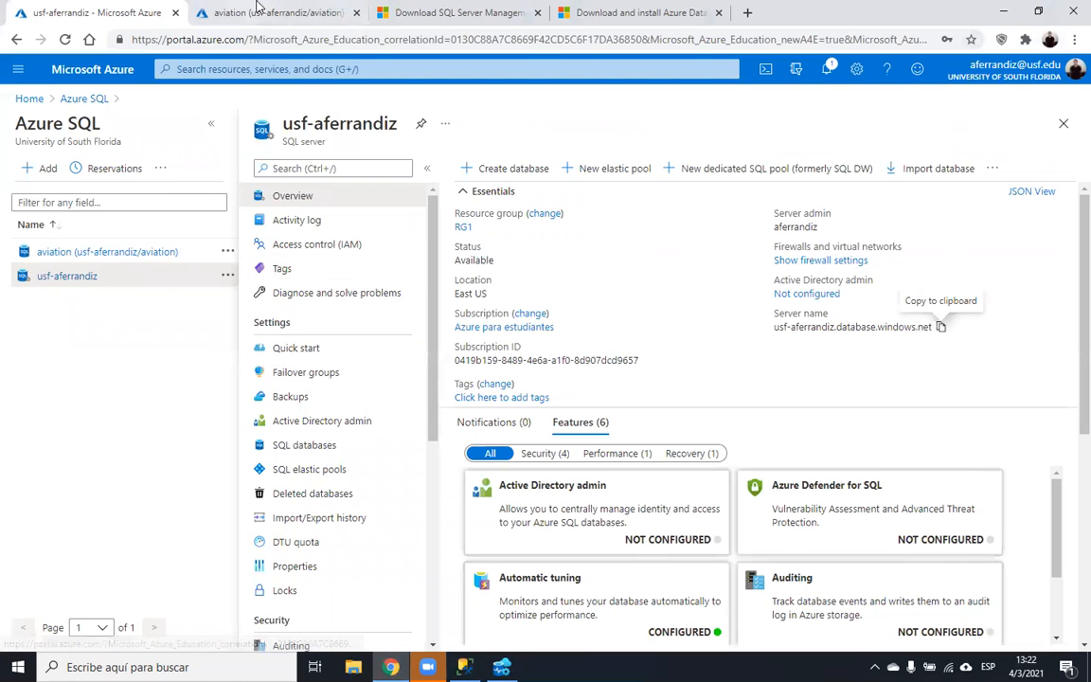
click(244, 12)
drag(524, 375, 478, 346)
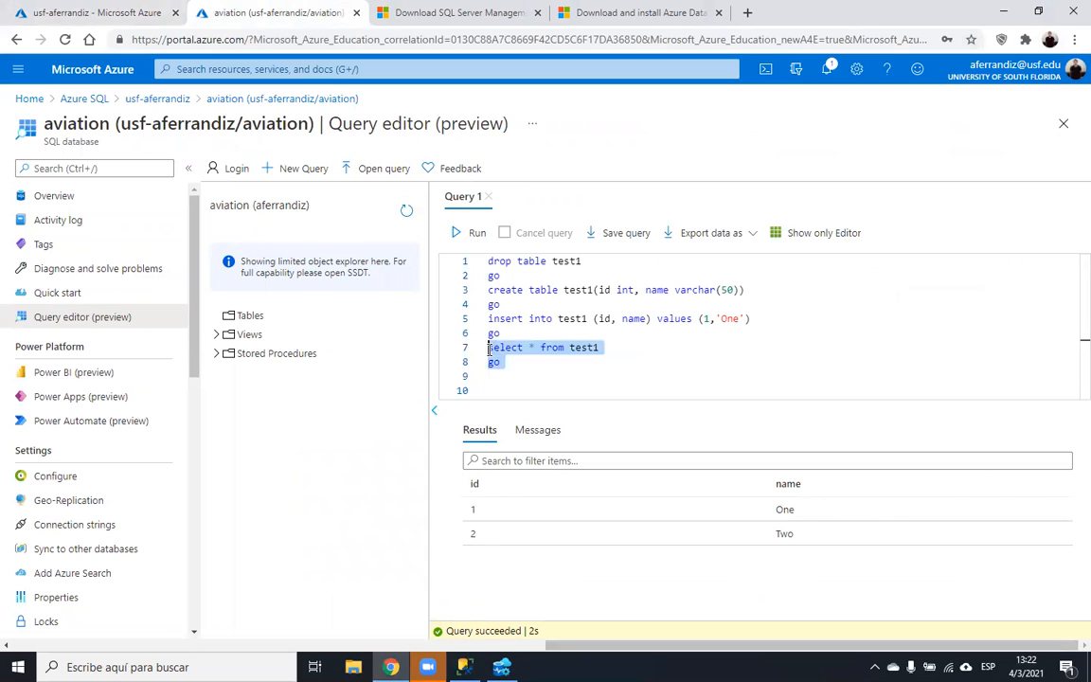
- Rerun the portal select to show row 3 Three, comparing results with SSMS and Azure Data Studio
click(464, 233)
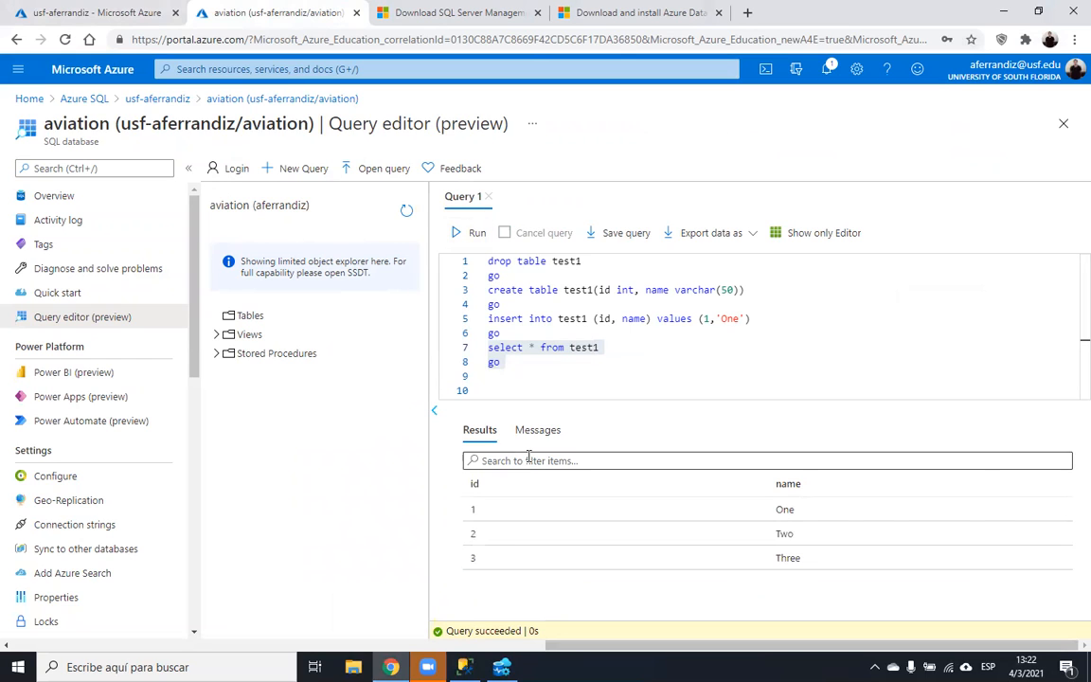
click(464, 667)
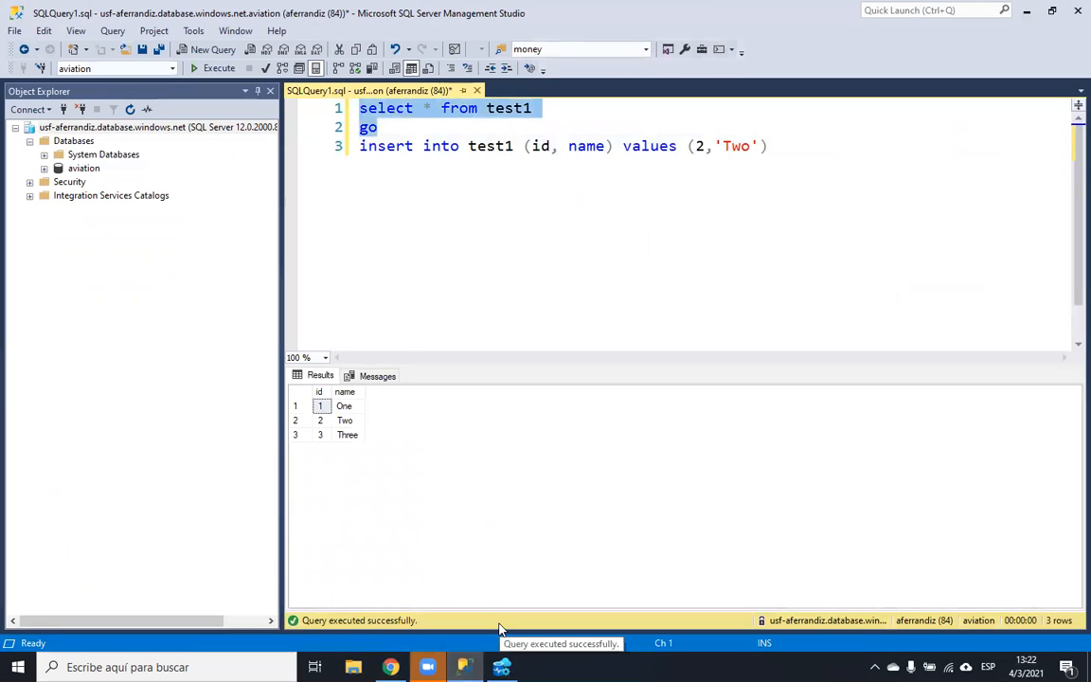
click(502, 667)
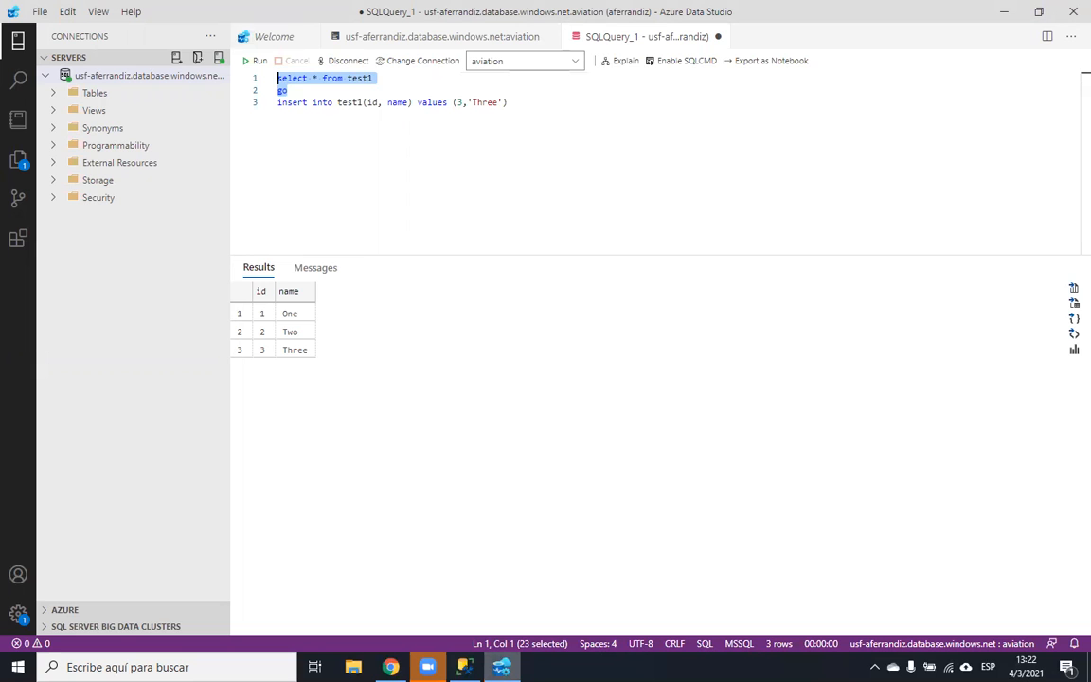
click(464, 667)
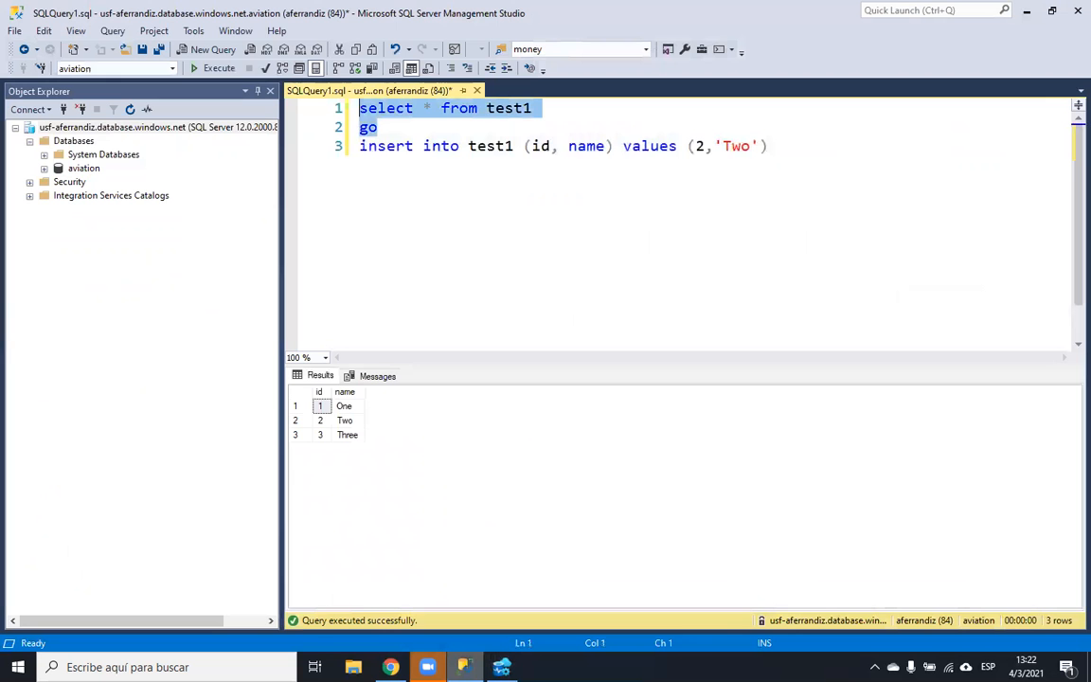
click(390, 666)
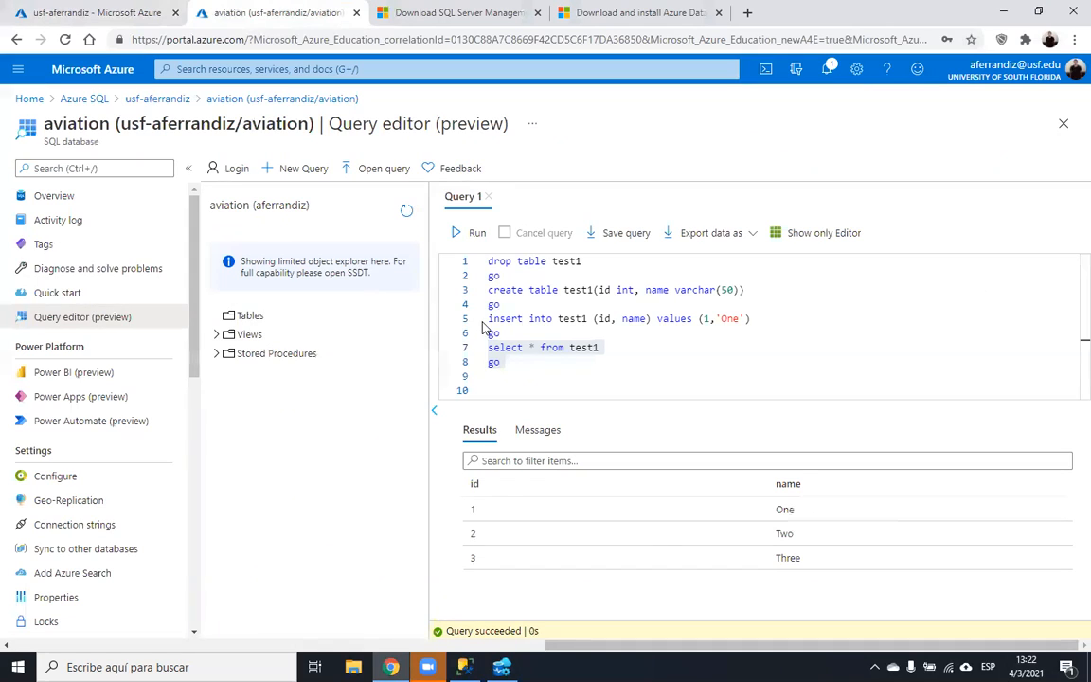
click(464, 666)
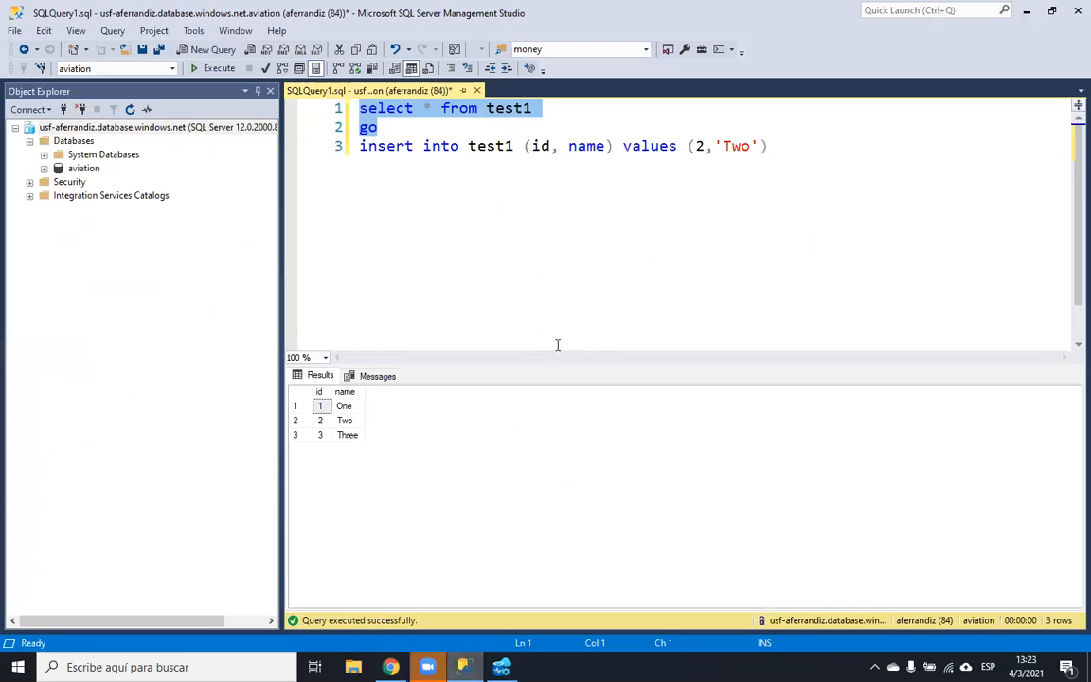
click(562, 291)
- Add go after the insert and start create table test2 with columns id2 and name2
click(843, 217)
key(Return)
text(go)
key(Return)
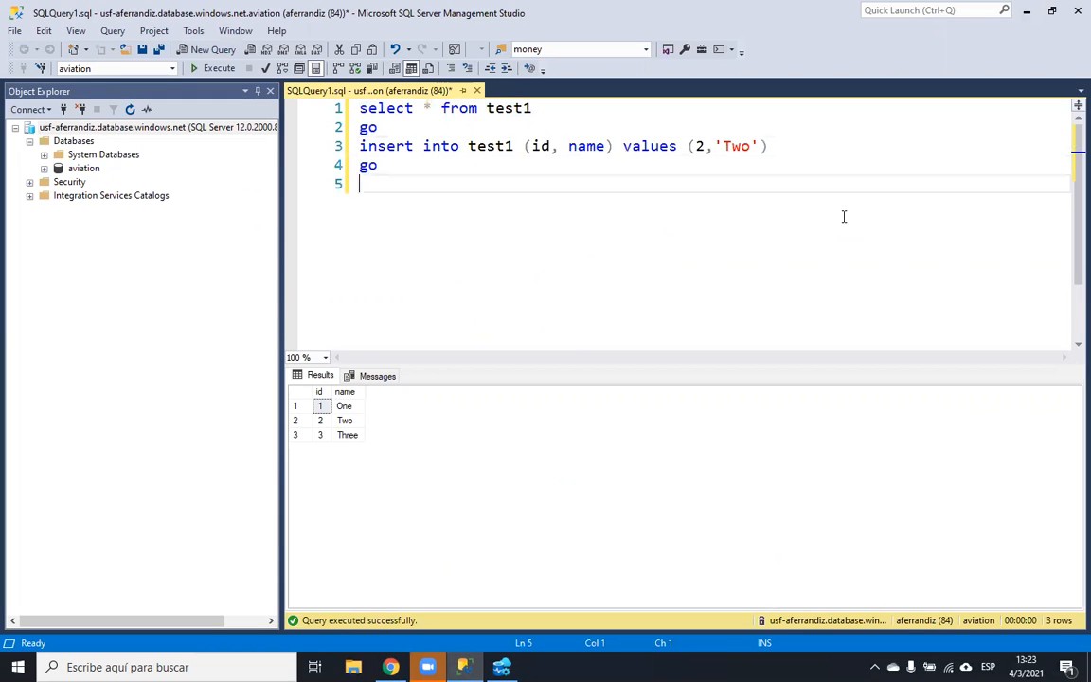
text(create table)
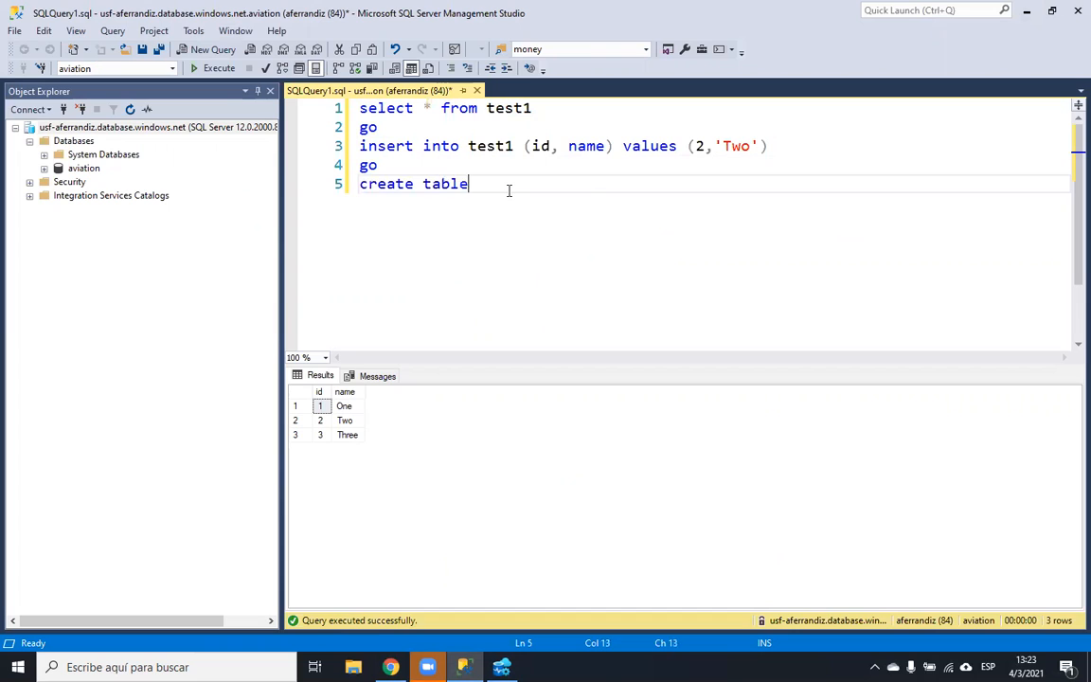
text( test1)
key(BackSpace)
key(BackSpace)
text(2 )
text((id1))
key(Left)
text(id1)
key(BackSpace)
text(2, name2)
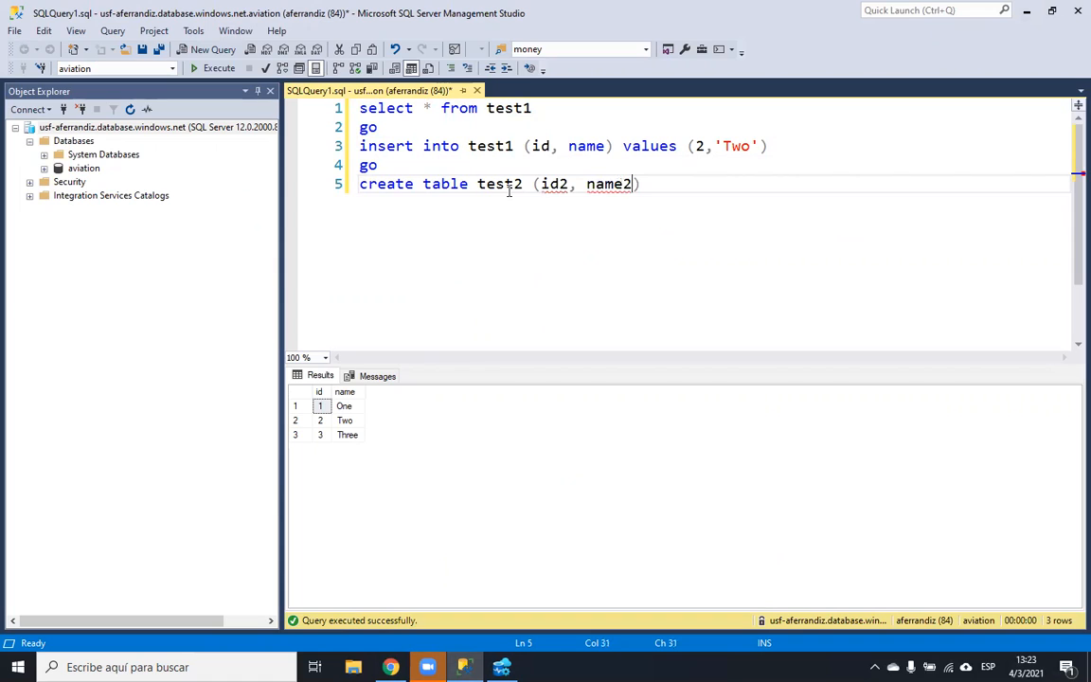
- Type id2 as int and name2 as varchar(50), then run the create table test2 statement
key(Left)
key(Right)
text(in)
key(Right)
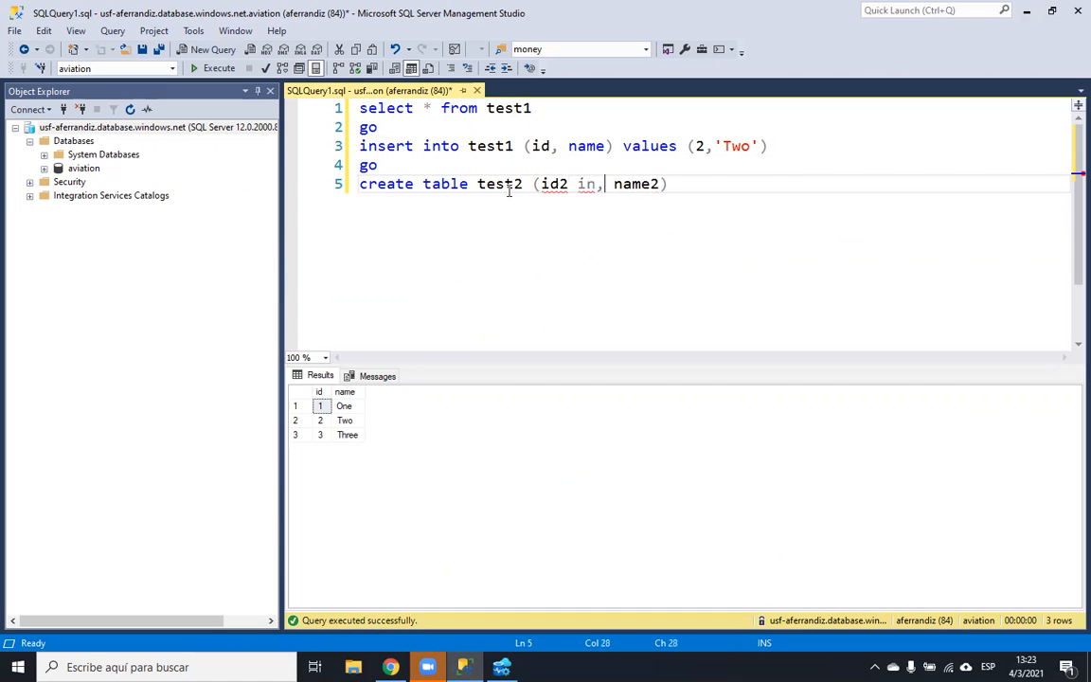
key(Right)
text(t)
key(Right)
text(varhar)
key(BackSpace)
key(BackSpace)
key(BackSpace)
text(char(2)
key(BackSpace)
text(50)
key(End)
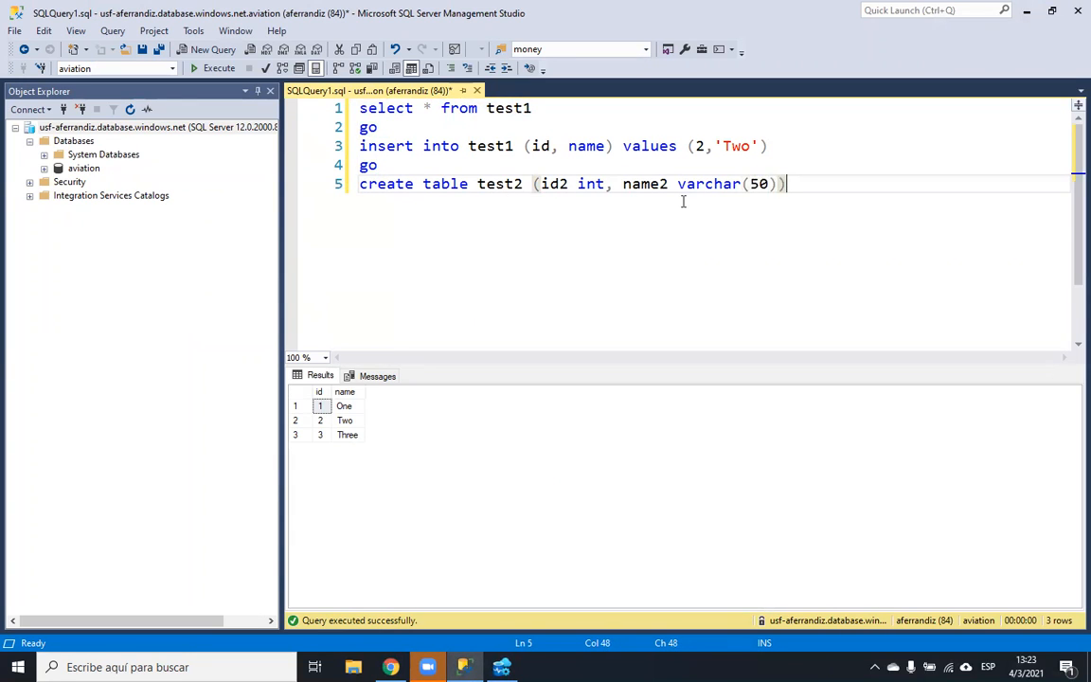
drag(801, 188, 359, 190)
click(211, 68)
- Add go and write alter table test2 alter column id2 int not null
click(811, 182)
key(Return)
text(go)
key(Return)
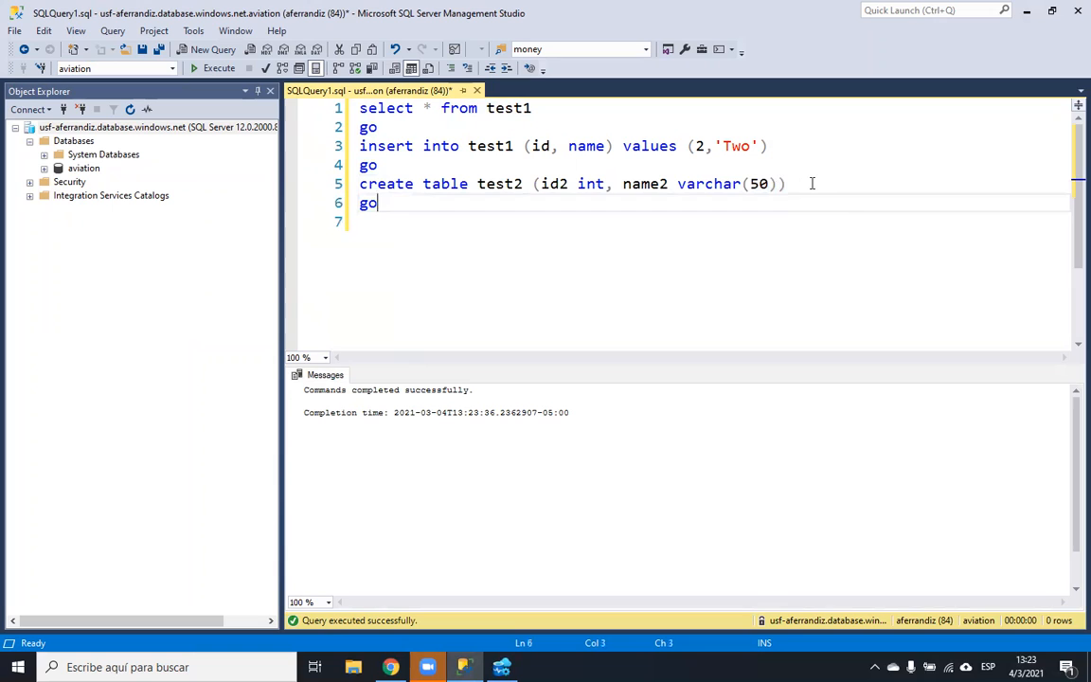
text(alter t)
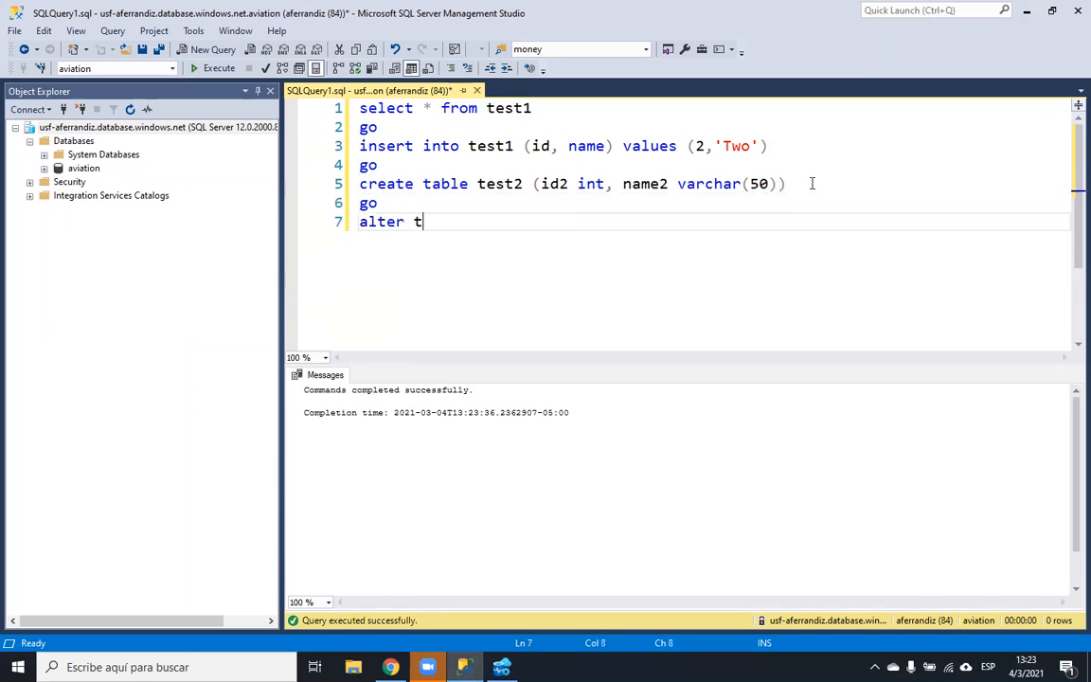
text(able test)
key(BackSpace)
text(2)
key(Return)
text(alter)
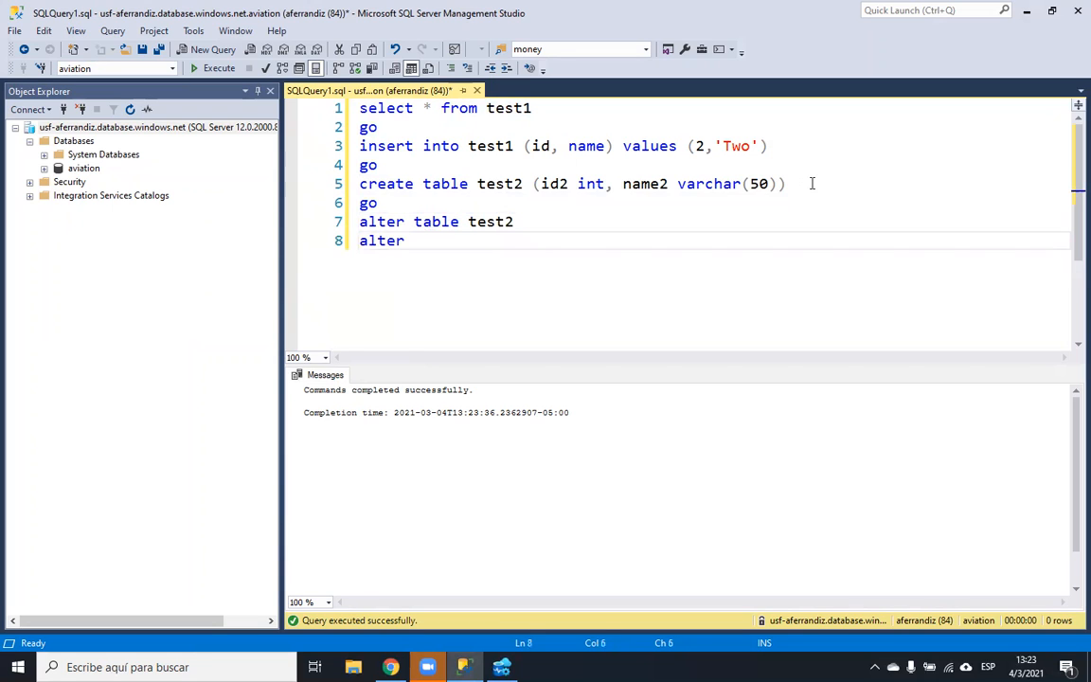
text( column id2)
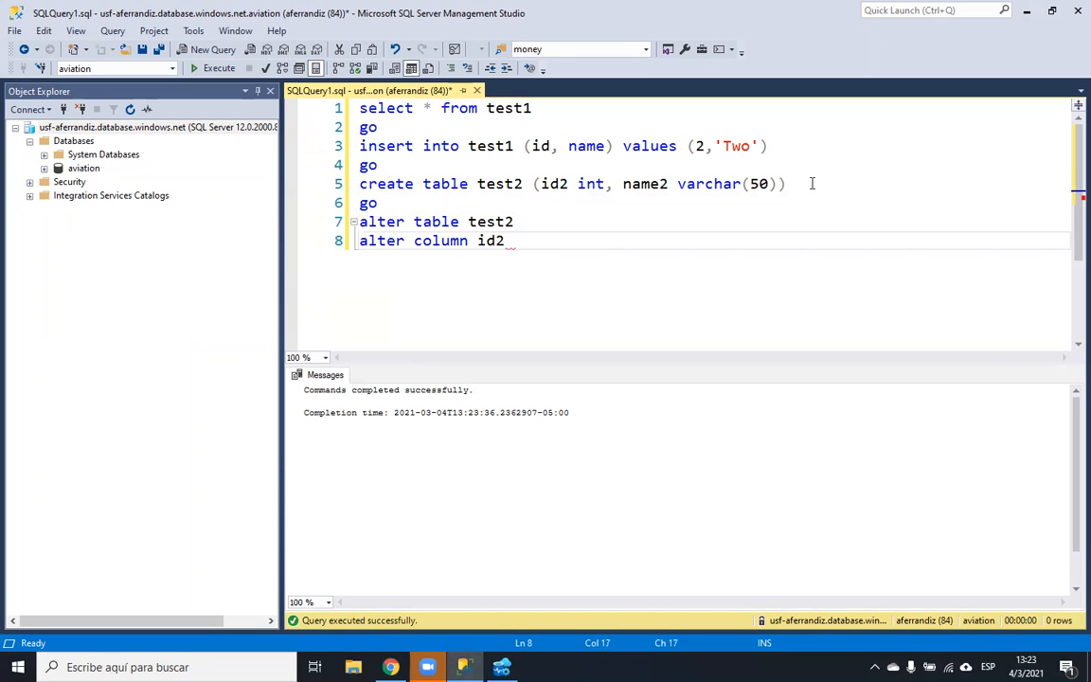
text( int not null)
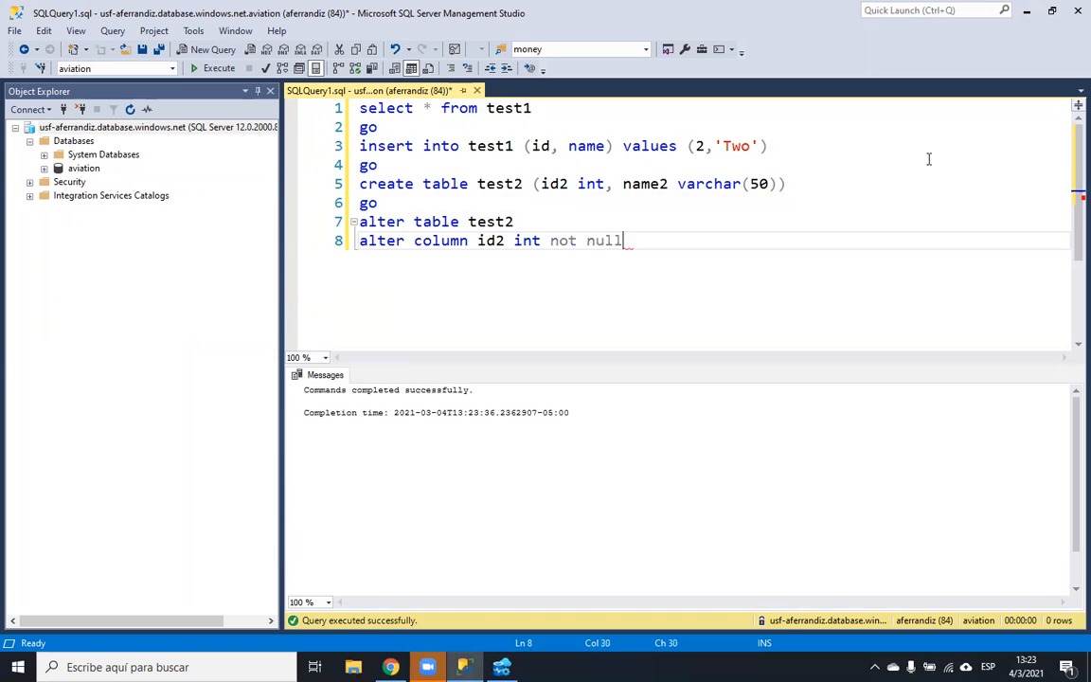
- Run the alter column statement so id2 becomes non-nullable
drag(641, 240, 359, 221)
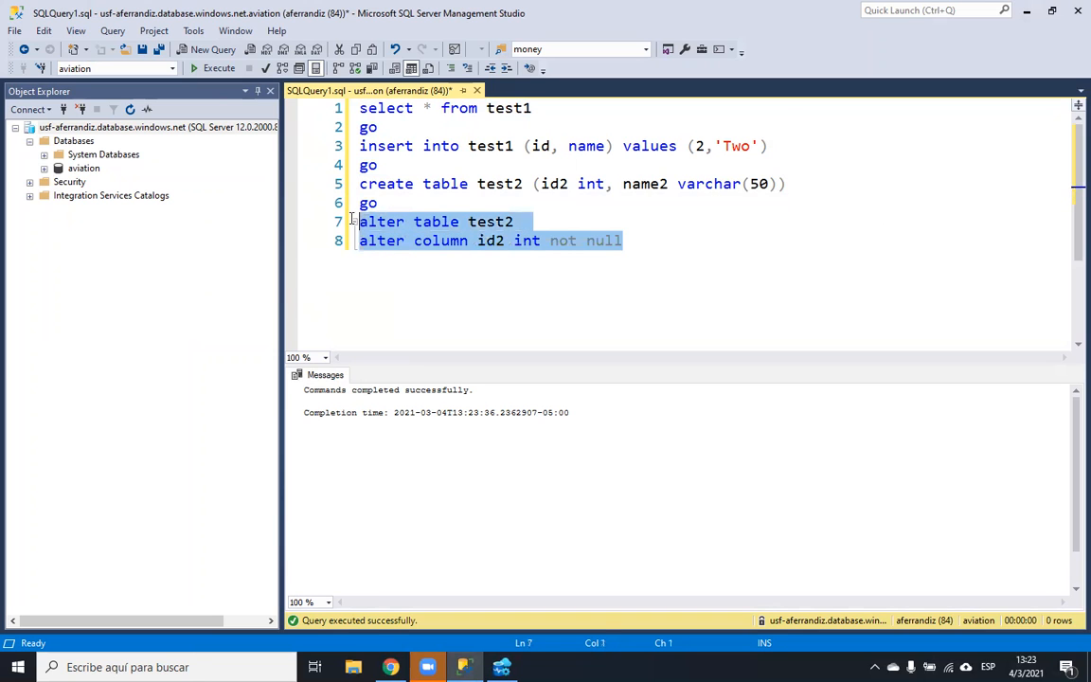
click(202, 69)
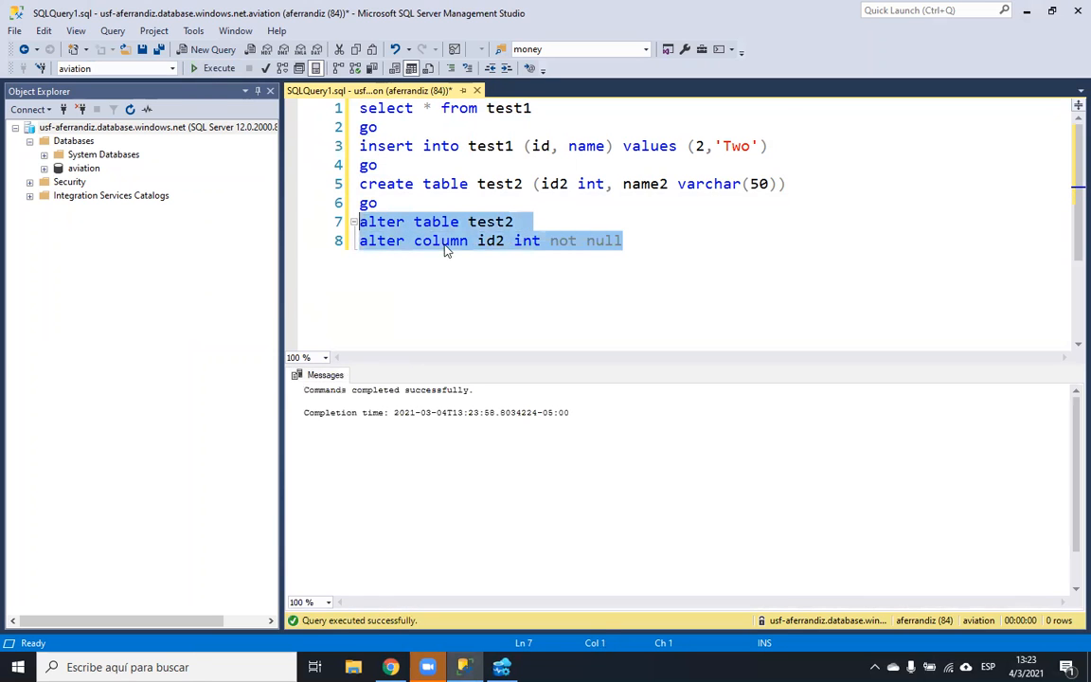
click(628, 282)
key(Return)
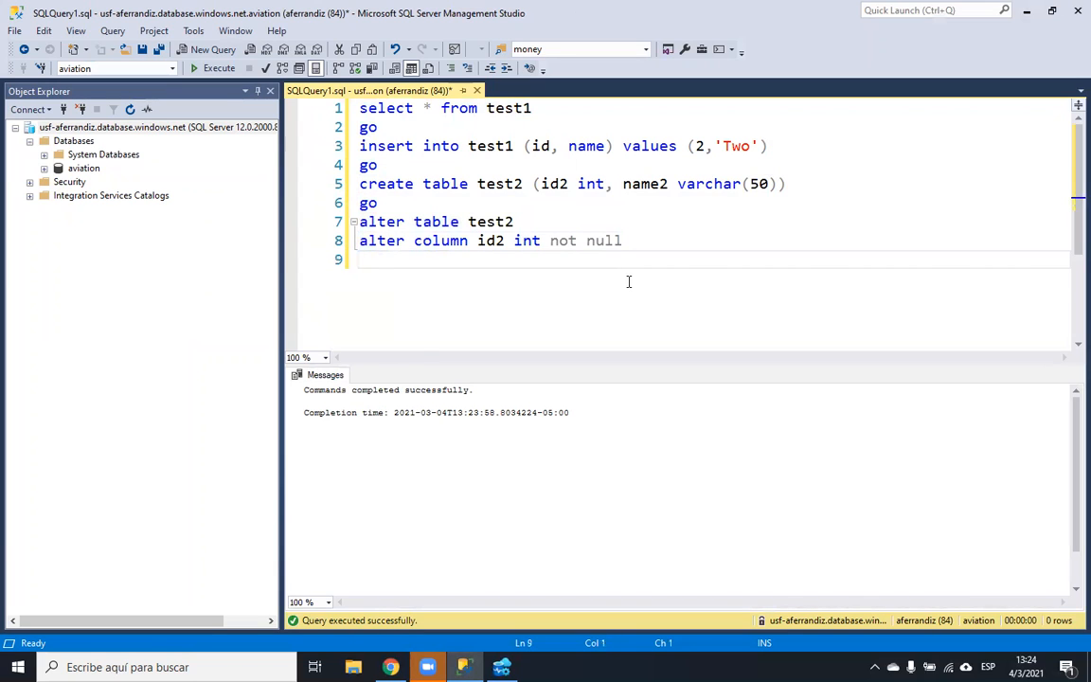
- Add go and start an alter table test2 statement, copying the table name from above
text(go)
key(Return)
text(later)
key(BackSpace)
key(BackSpace)
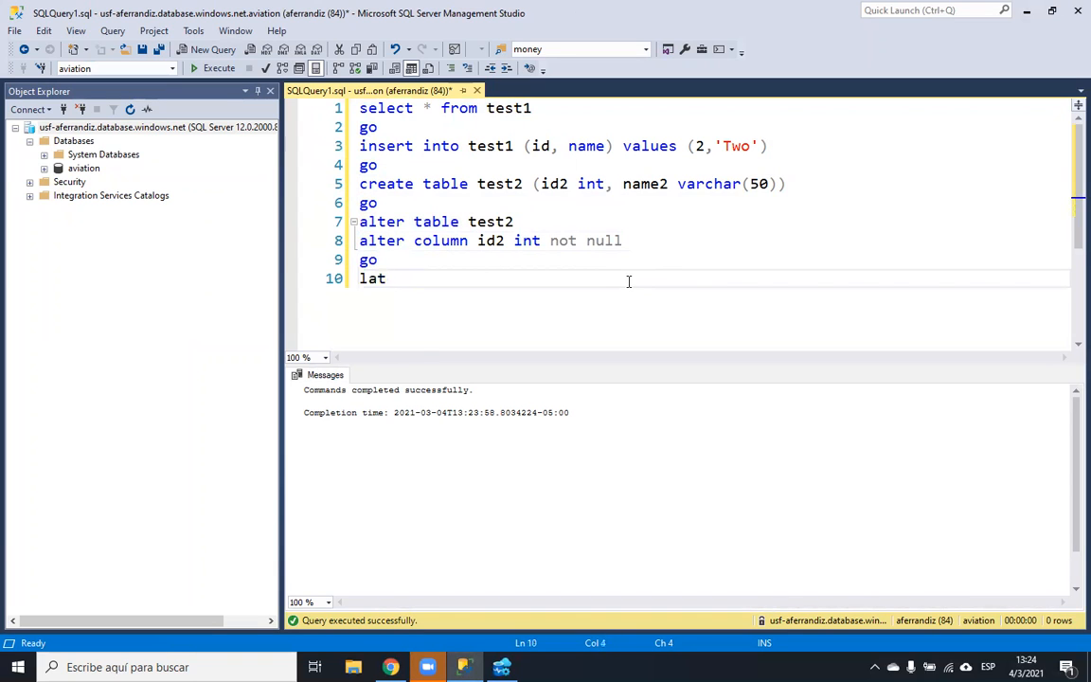
key(BackSpace)
text(alter table)
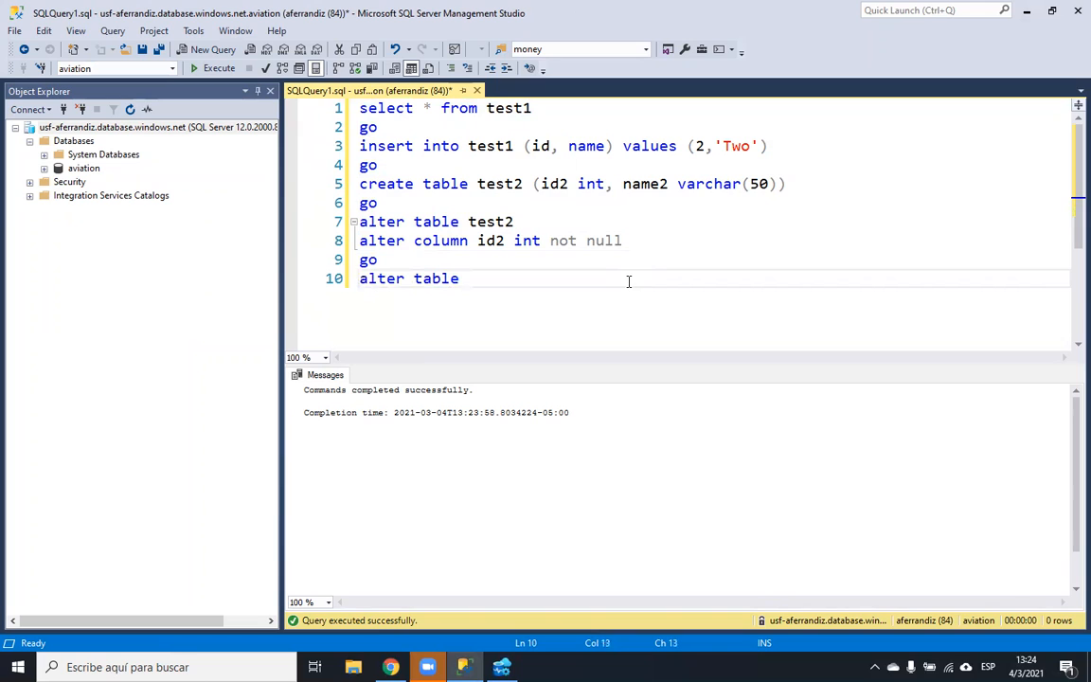
double_click(501, 221)
key(ctrl+c)
click(487, 281)
key(ctrl+v)
key(Return)
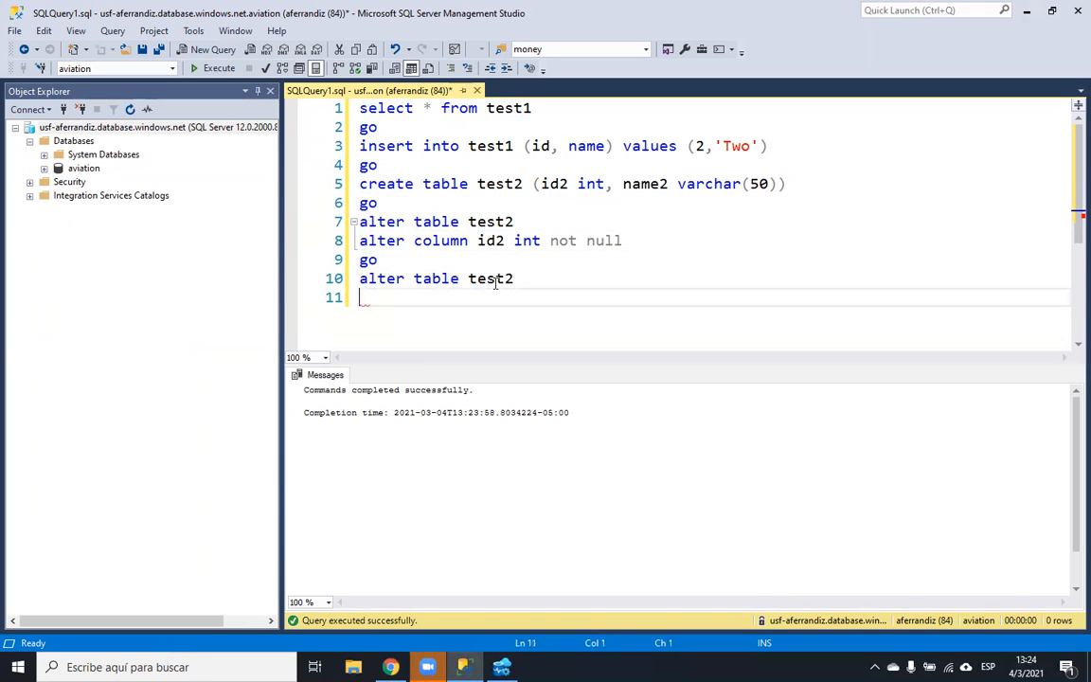
- Add constraint pk_test2 primary key (id2) and run the statement
text(add const)
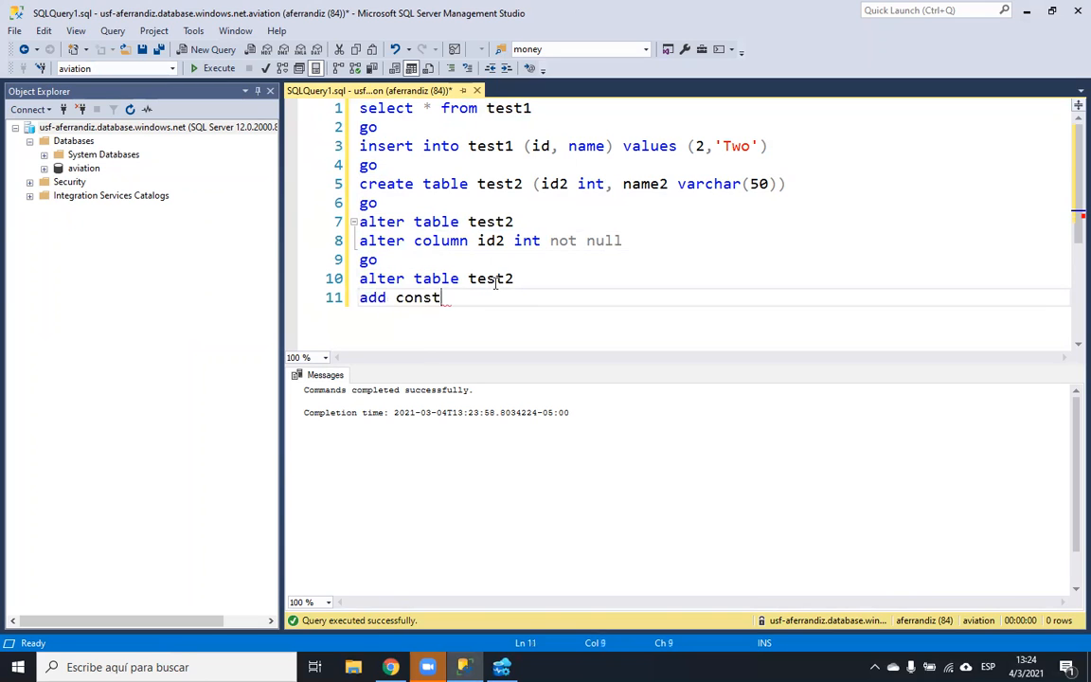
text(raint pk_test)
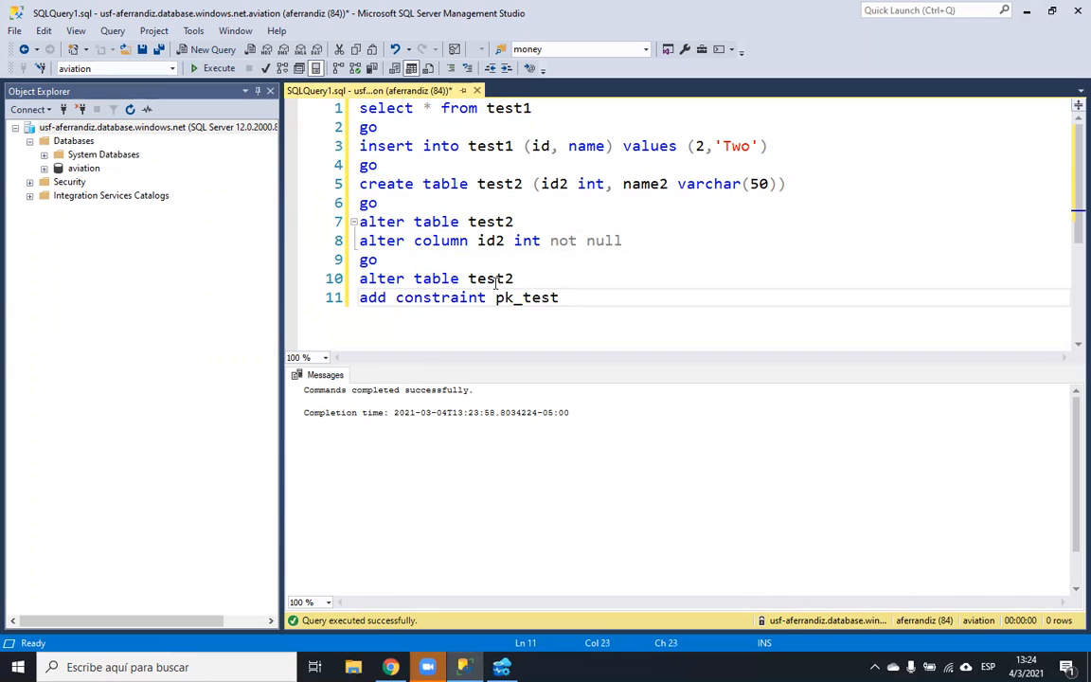
text(e primary key)
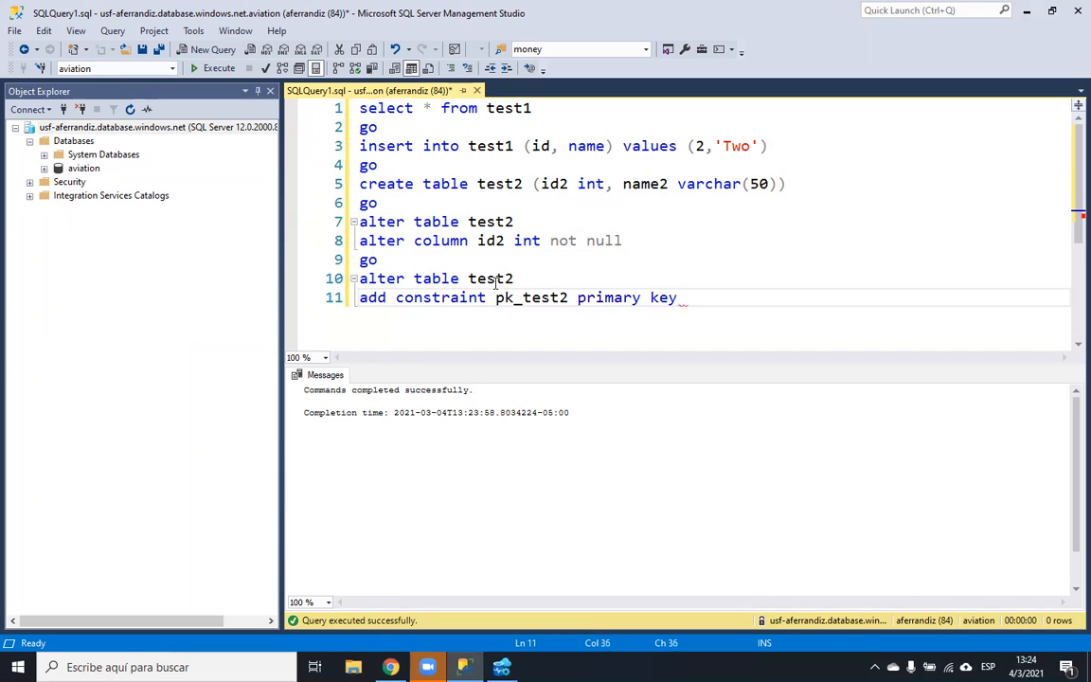
text( ())
key(Left)
text(id1)
drag(731, 297, 286, 275)
click(194, 69)
- Add a go separator and blank lines after the primary key statement
click(758, 299)
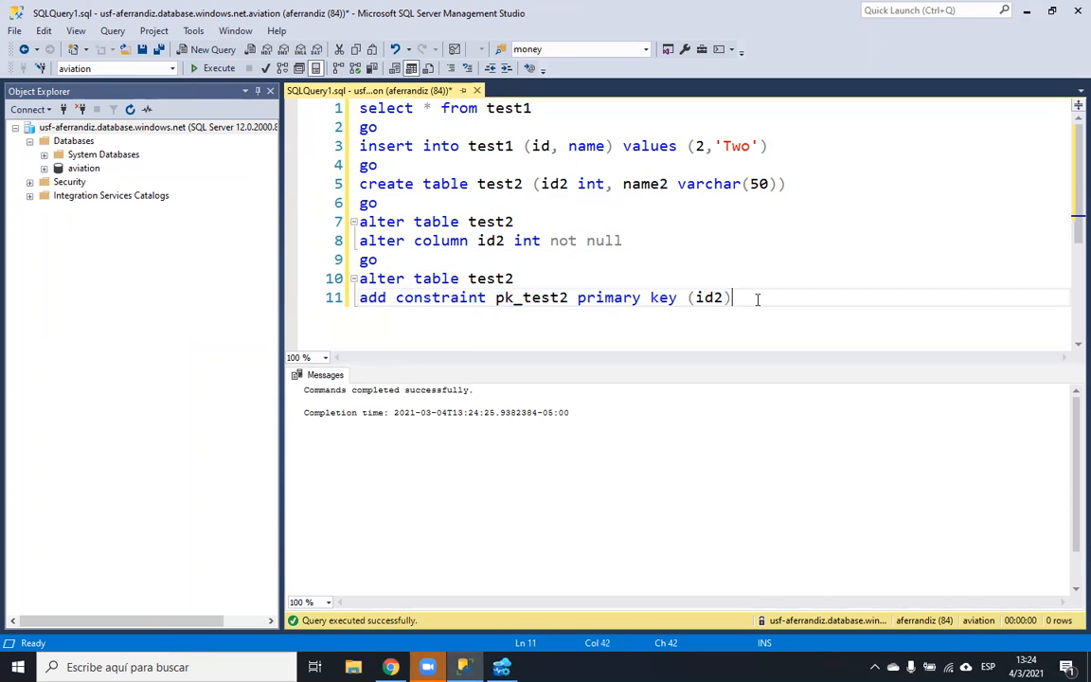
key(Return)
text(go)
key(Return)
key(Return)
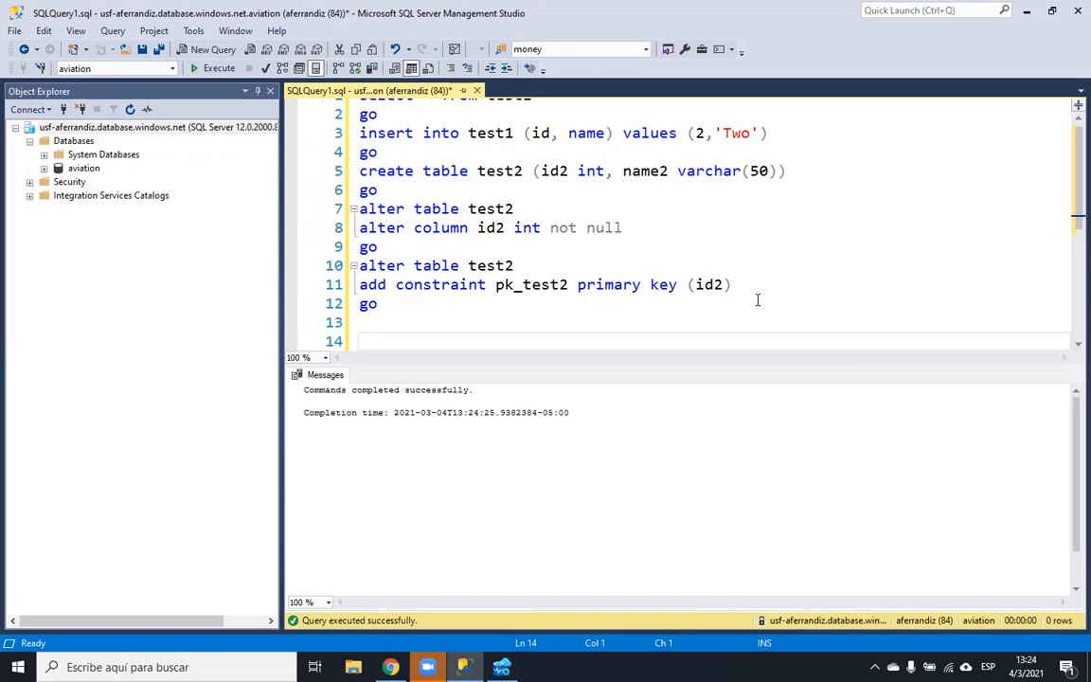
- Write and run ALTER TABLE test ADD CONSTRAINT fk_test_id_test2_id2 FOREIGN KEY (id) REFERENCES test2
text(alter table test)
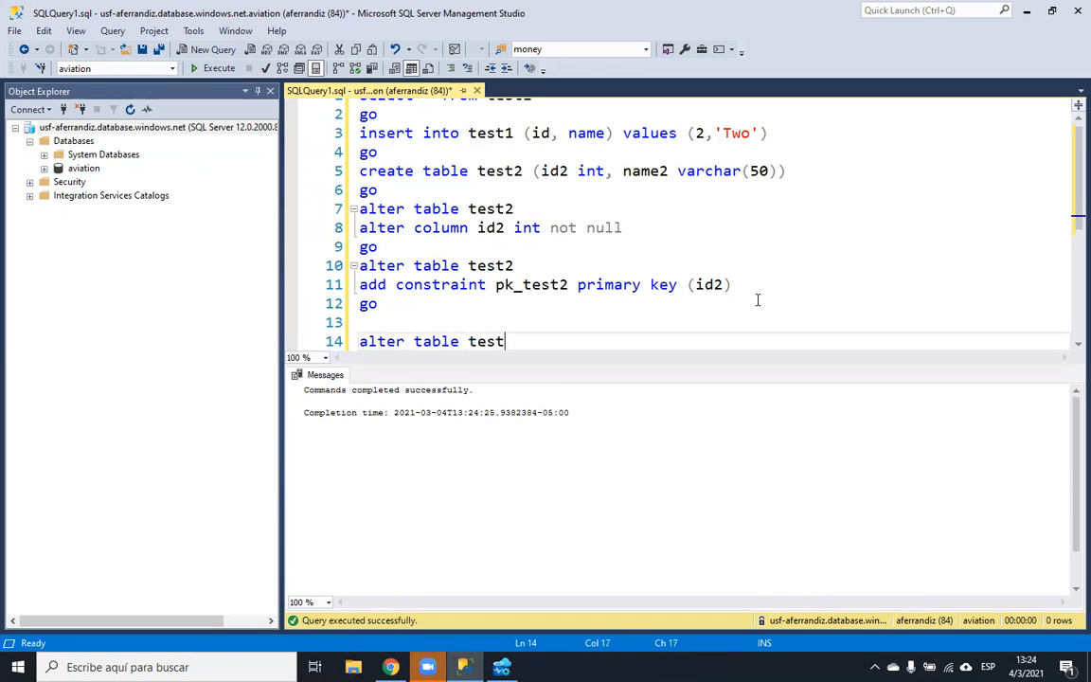
key(Return)
text(add constraint)
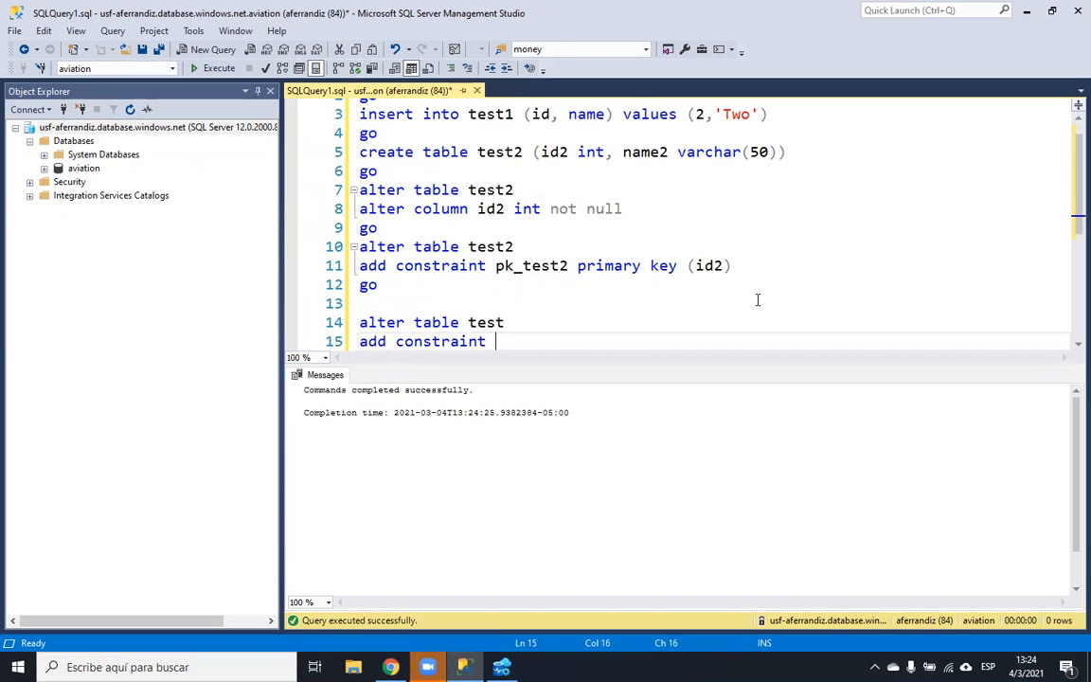
text( fk_test)
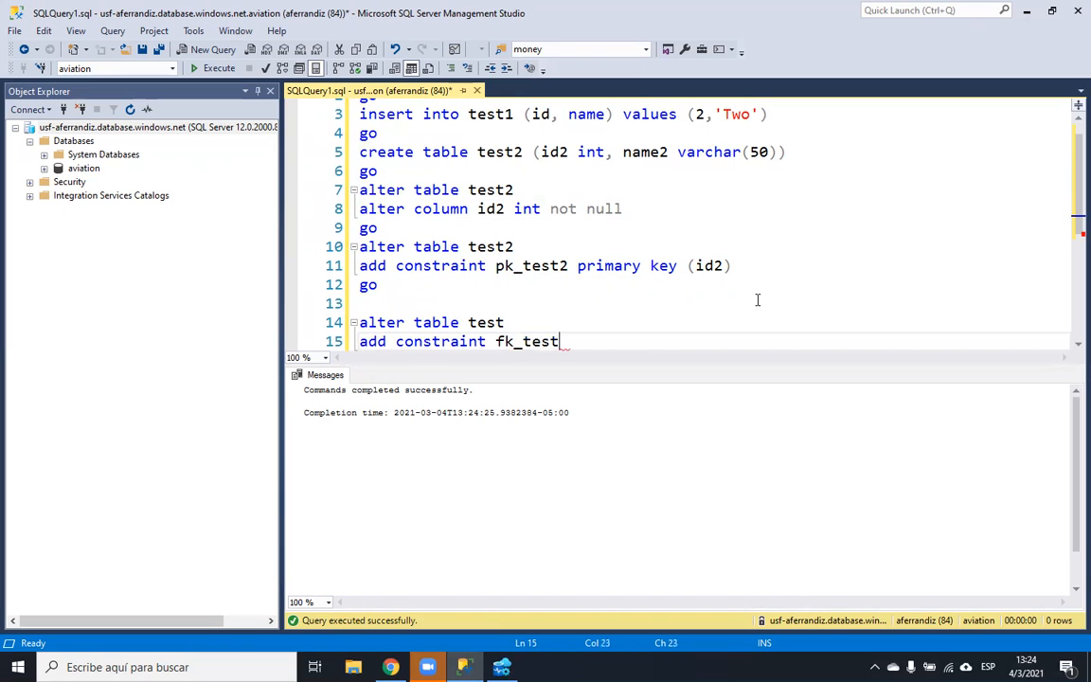
text(_test2)
key(Left)
key(Left)
key(Left)
key(Left)
key(Left)
text(_id)
key(Right)
key(Right)
text(_id2 foreign ke)
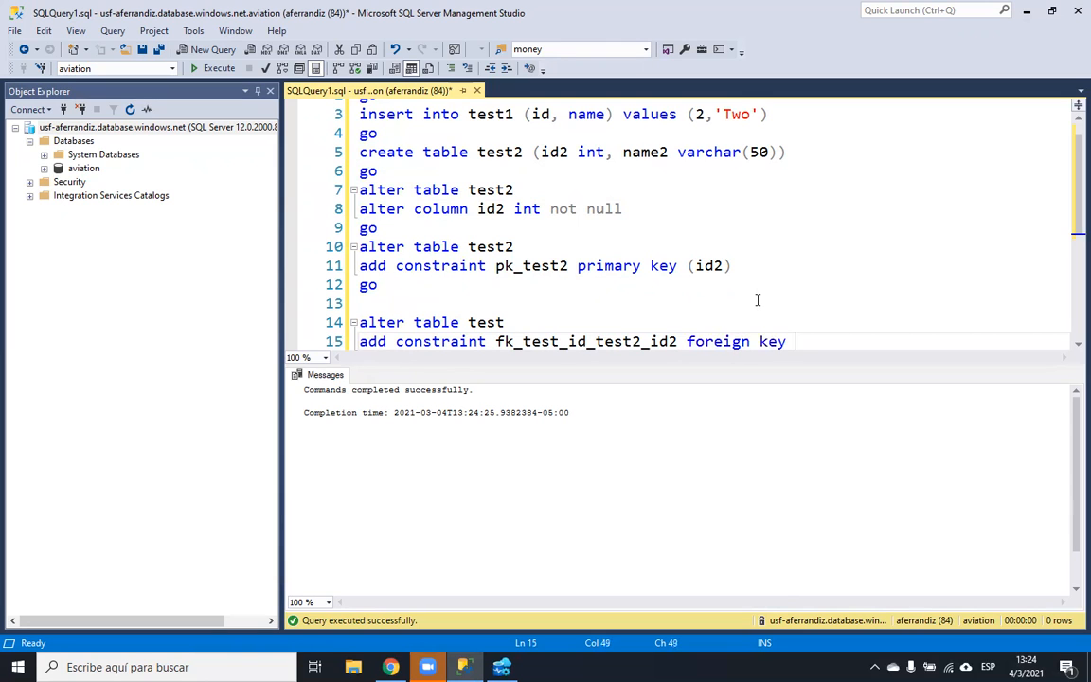
text(y (id))
key(Return)
text(references te)
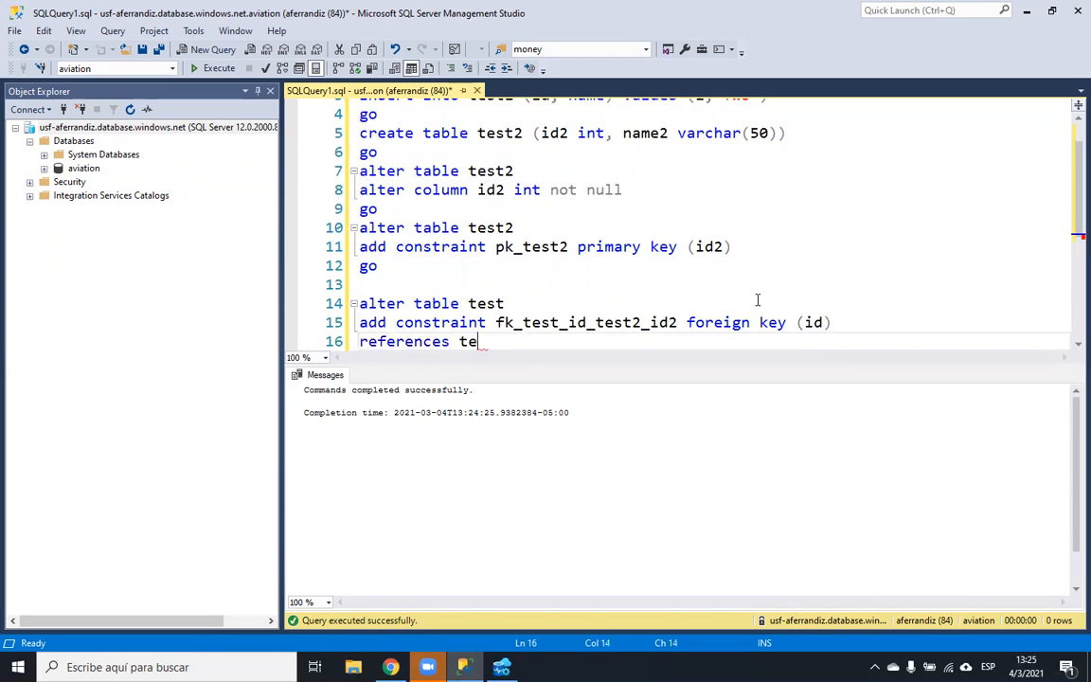
text(st2(id1)
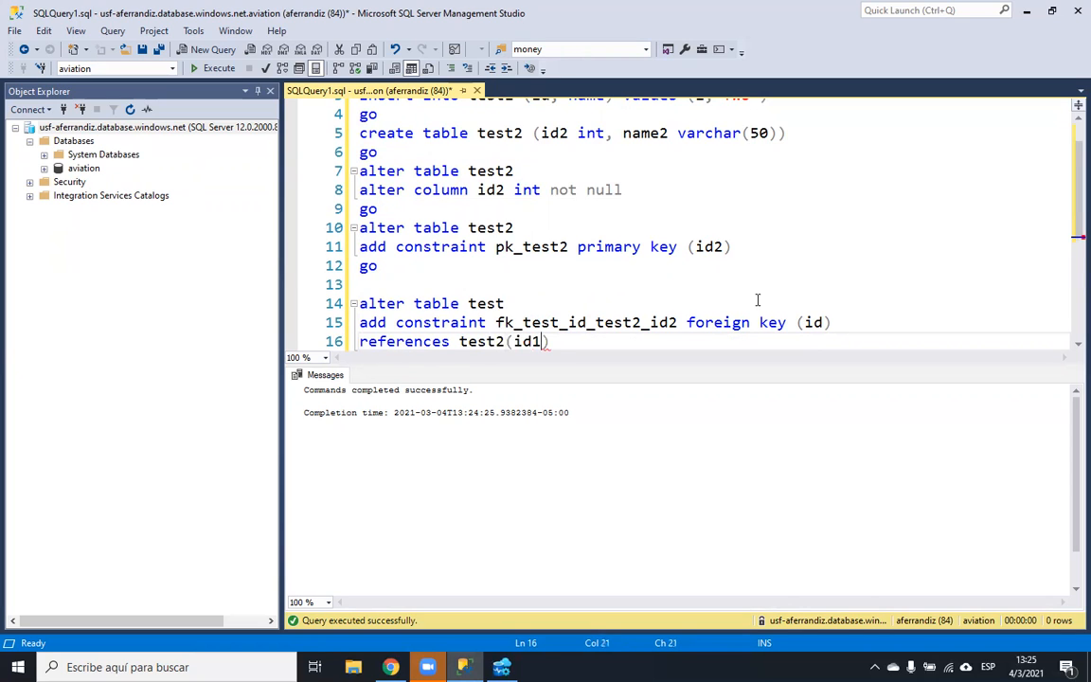
drag(559, 341, 359, 303)
click(206, 68)
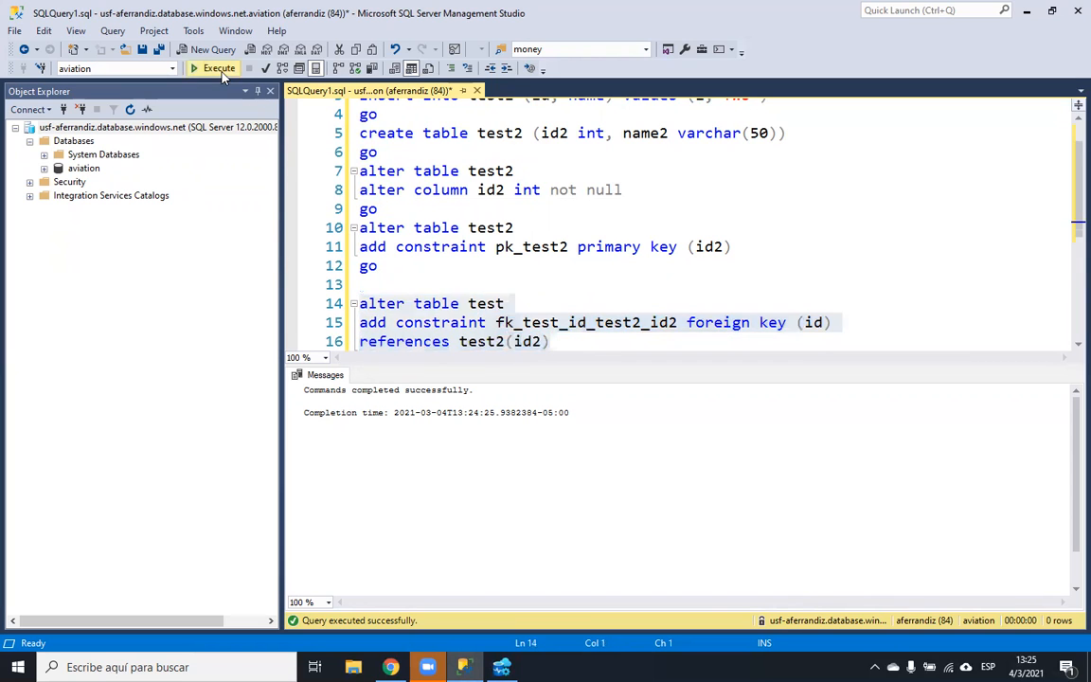
- Correct the table to test1 and the name to fk_test1_id_test2_id2, then rerun it
click(533, 343)
click(528, 310)
text(2)
key(BackSpace)
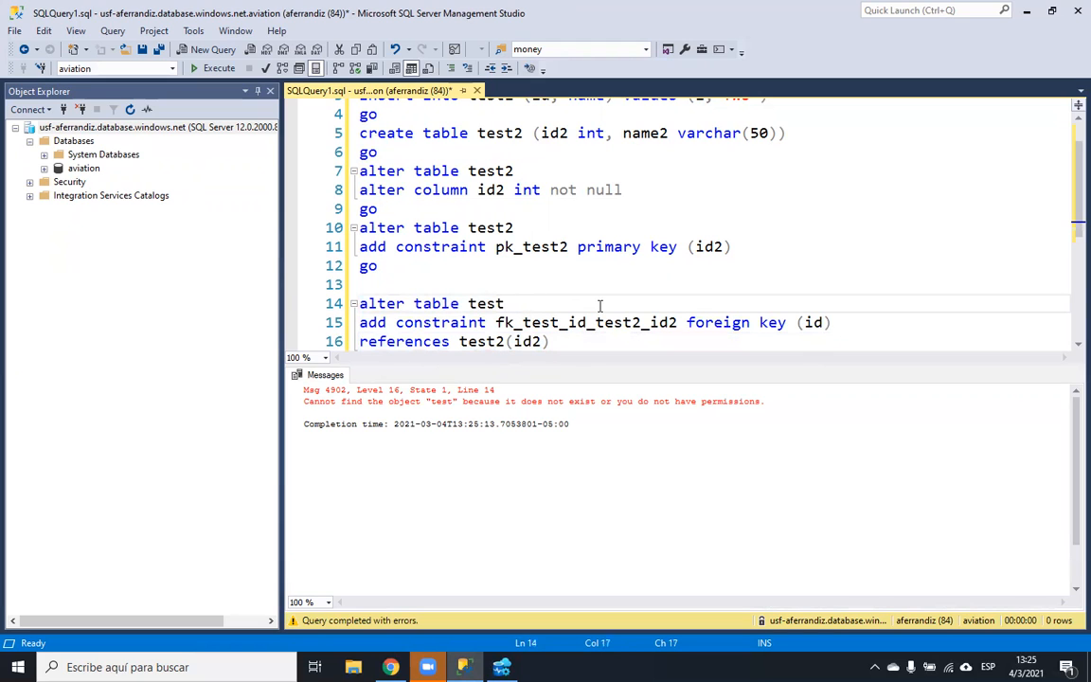
text(1)
key(Right)
key(Right)
key(Down)
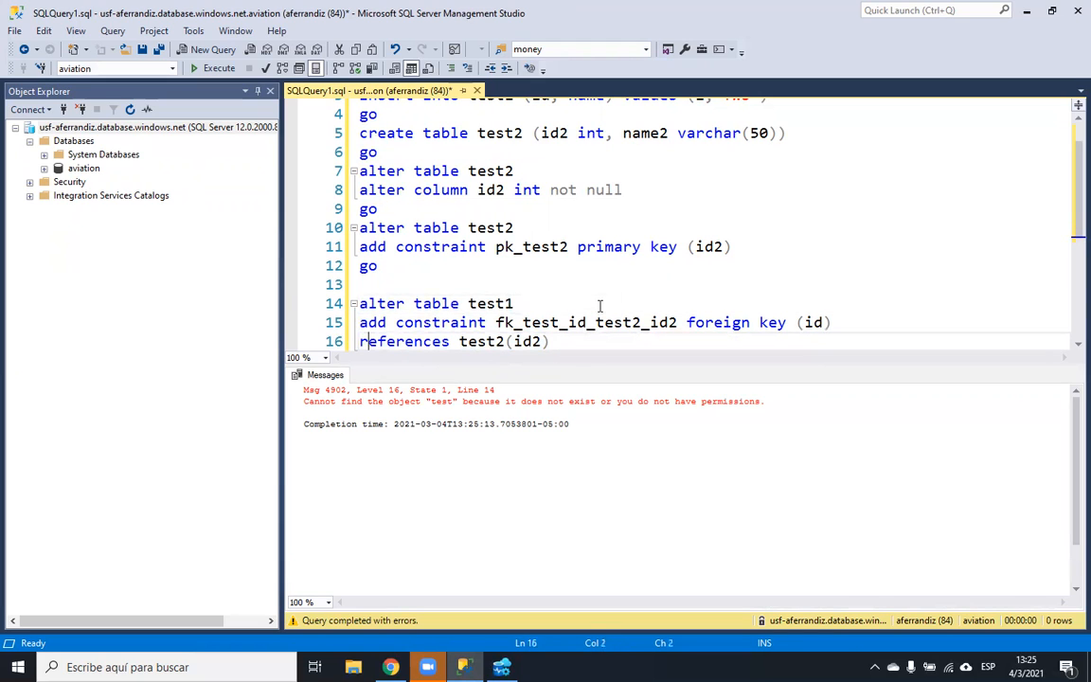
click(568, 323)
text(1)
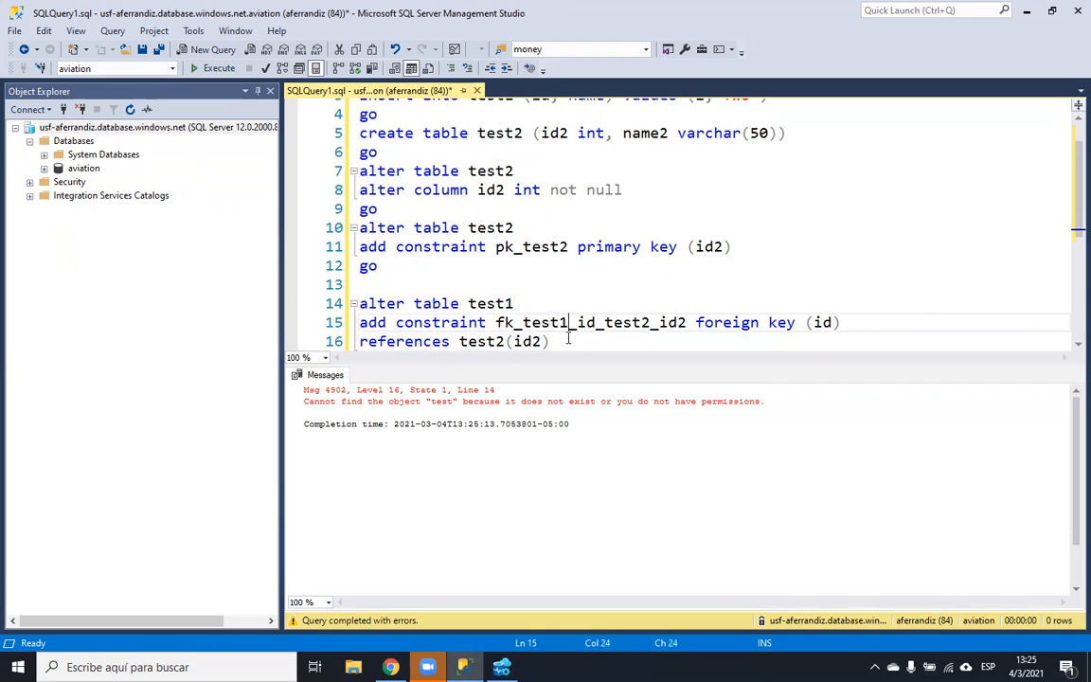
click(557, 339)
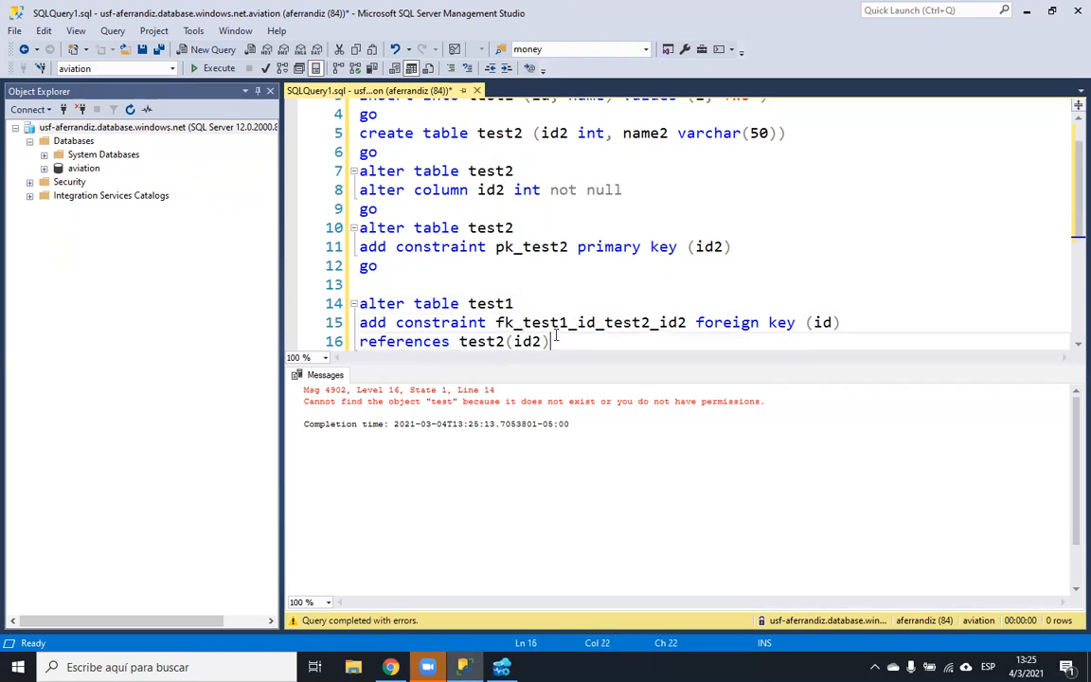
drag(557, 338, 360, 303)
click(221, 69)
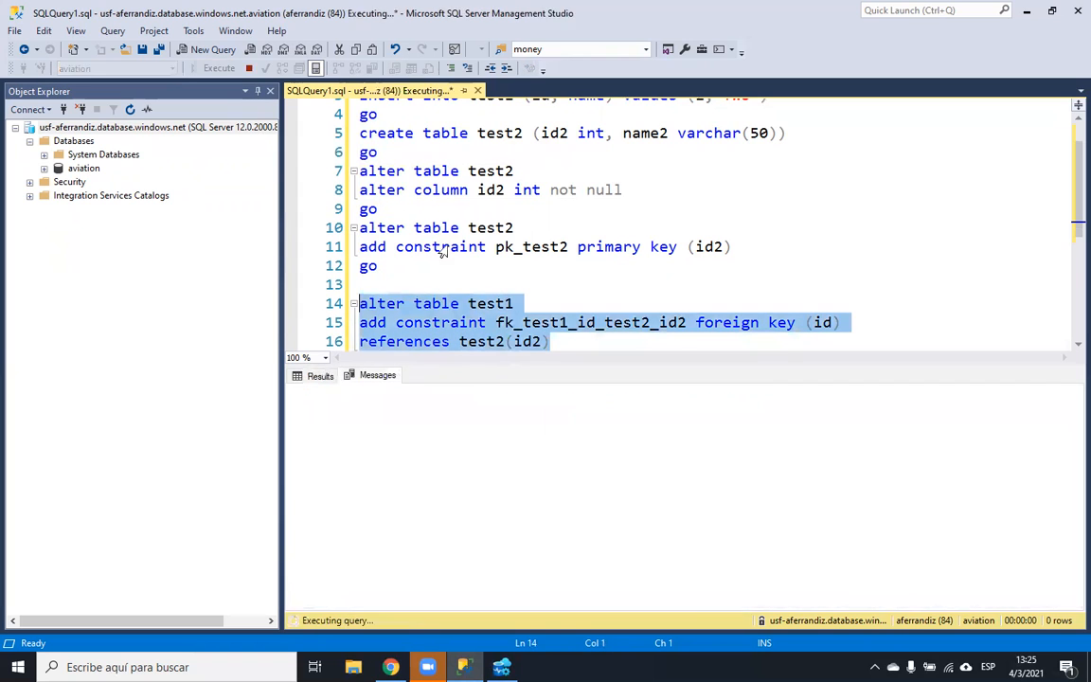
- After the Msg 547 conflict error, insert blank lines above the foreign key statement
click(571, 338)
drag(573, 607, 494, 604)
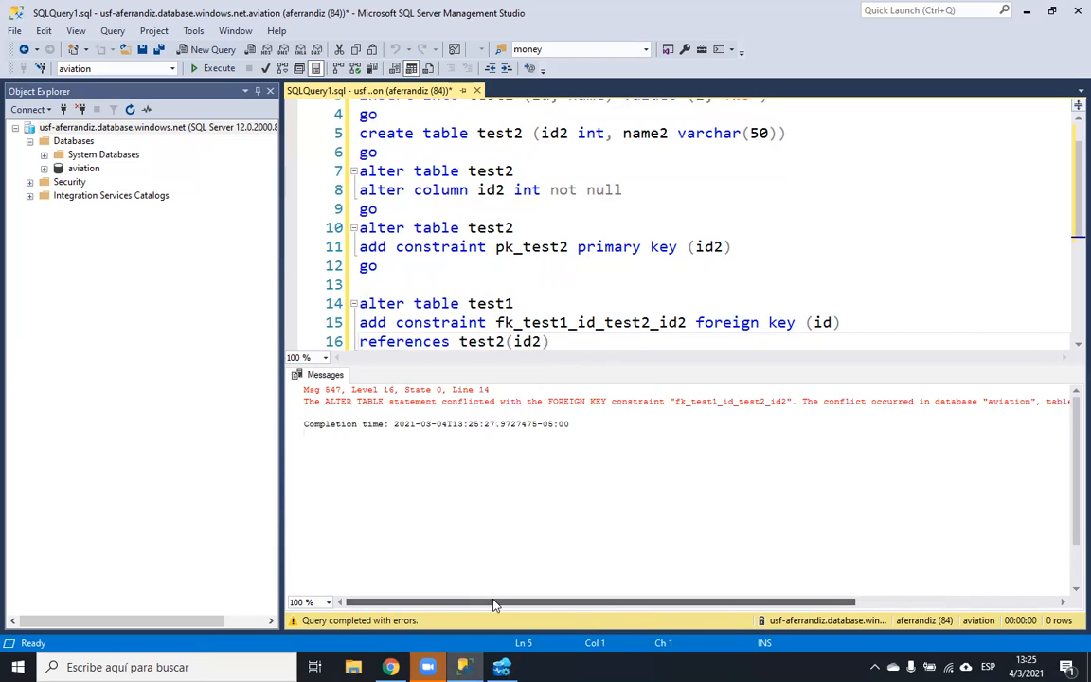
click(596, 343)
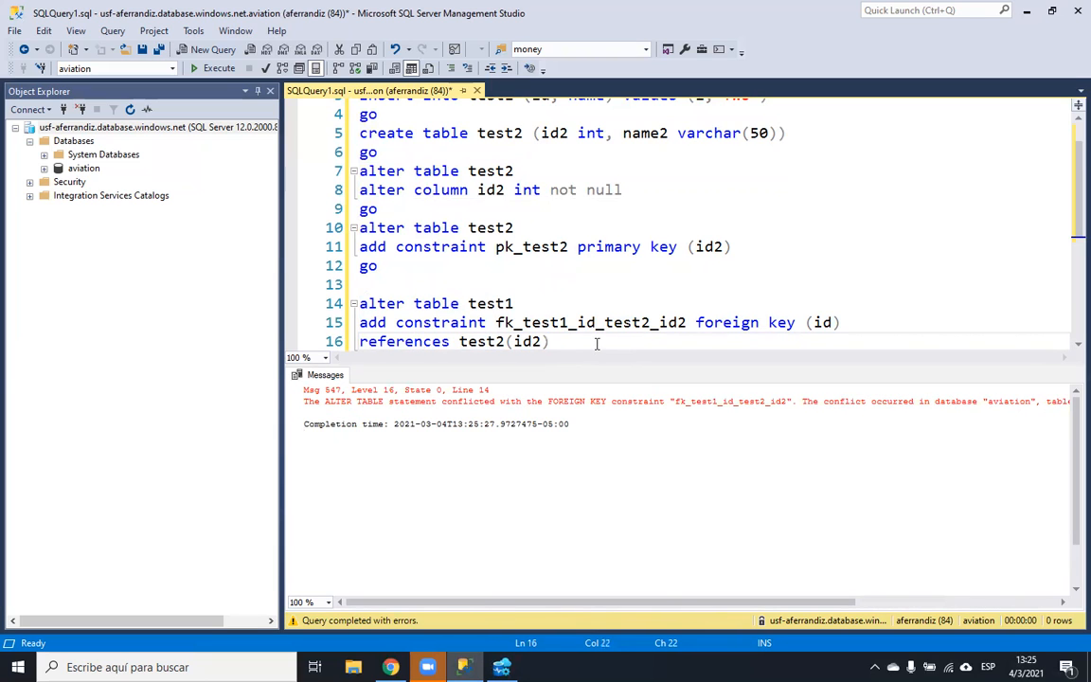
key(Return)
key(Return)
key(Up)
key(Up)
key(Up)
key(Up)
key(Up)
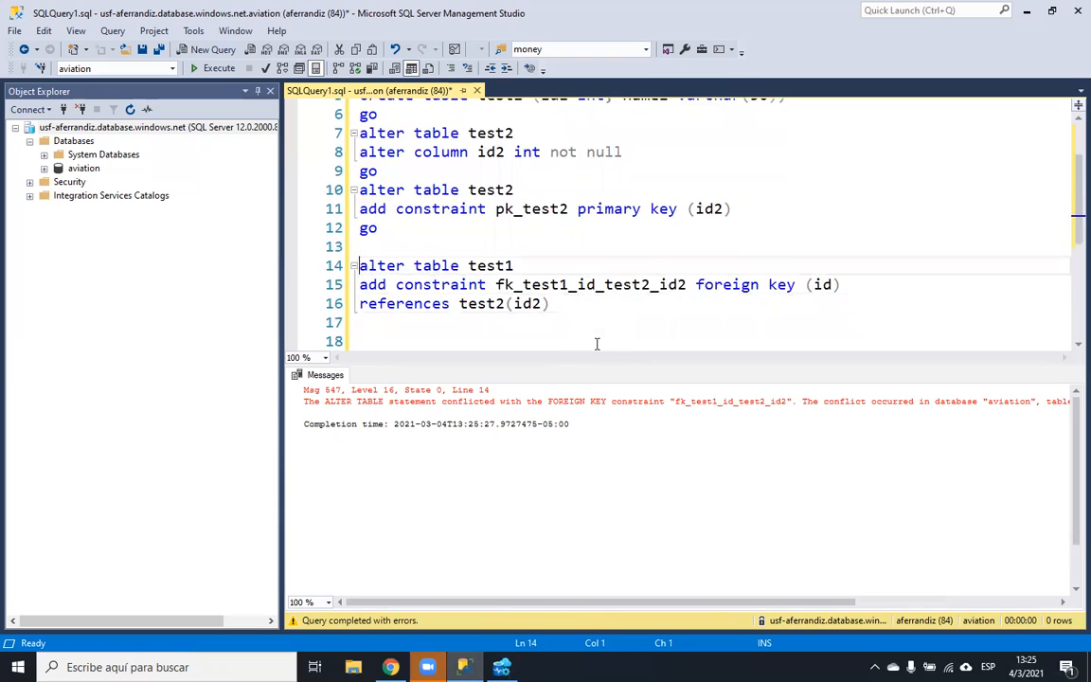
key(Return)
key(Up)
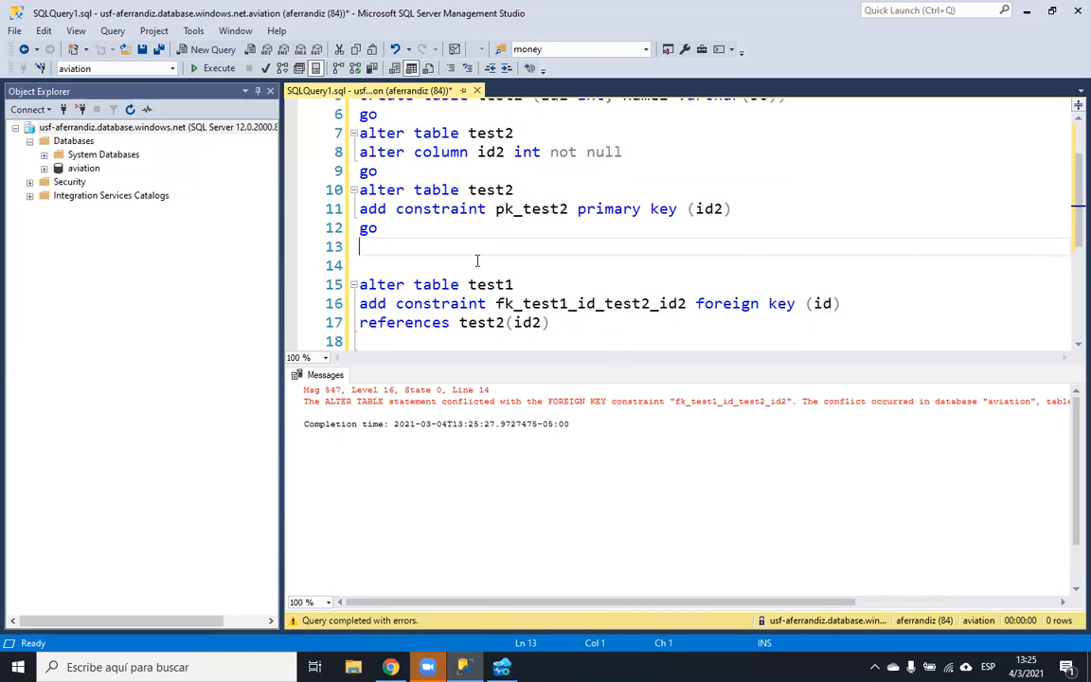
- Start an INSERT INTO test2 (id2, name) statement
text(insert into)
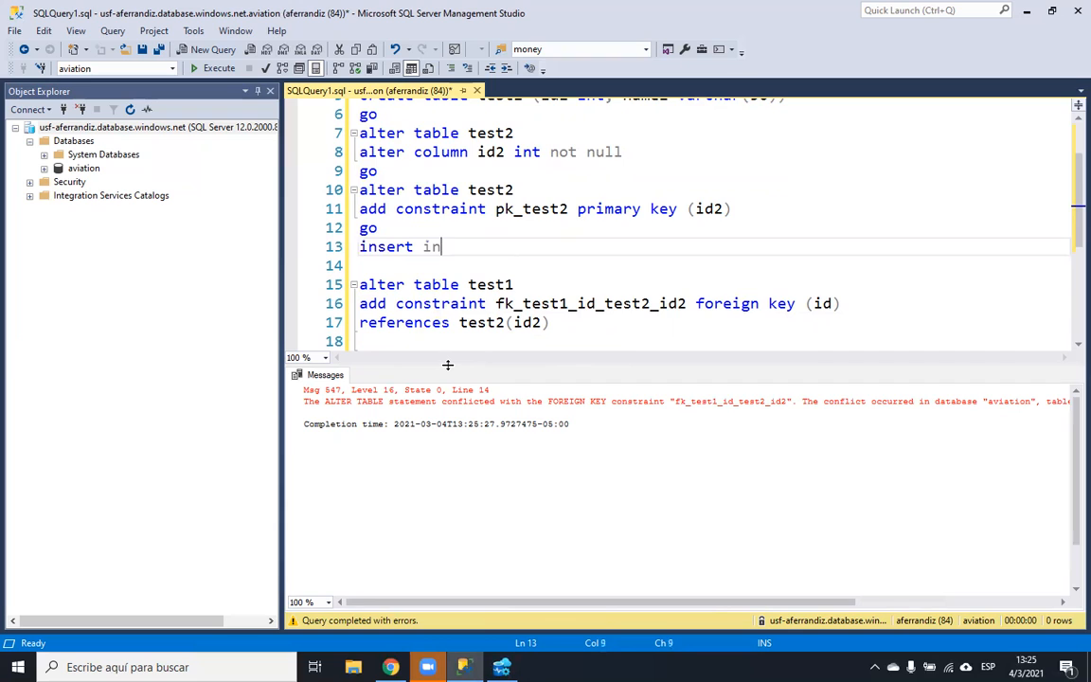
double_click(488, 189)
key(ctrl+c)
click(478, 246)
key(ctrl+v)
text((id))
key(Left)
text(id, mam)
key(BackSpace)
key(BackSpace)
key(BackSpace)
text(name)
key(Left)
key(Left)
key(Left)
key(Left)
key(Left)
key(Left)
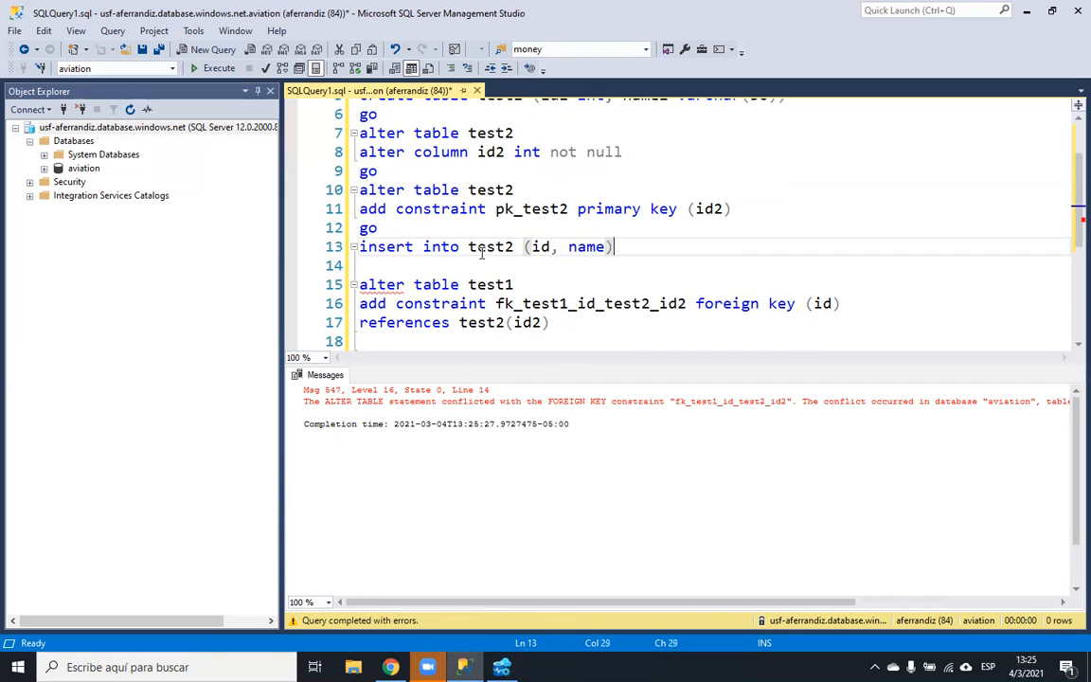
text(2 (id)
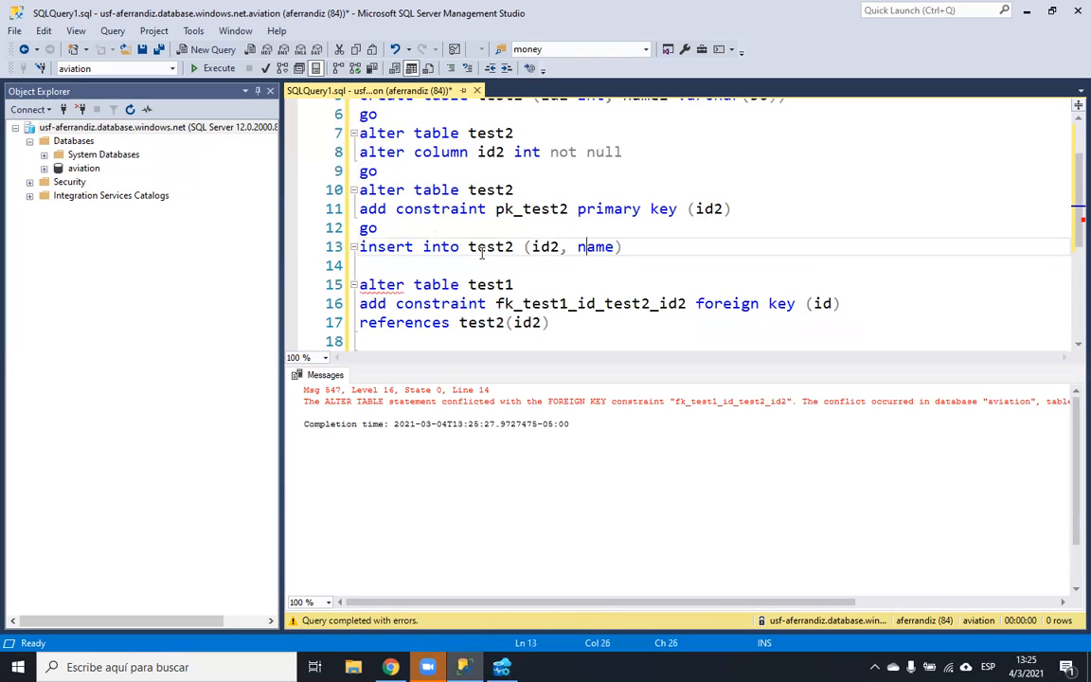
text(2)
- Complete the insert with VALUES (1, 'One')
key(End)
text(values ())
key(Left)
text(1,'')
key(Down)
key(Up)
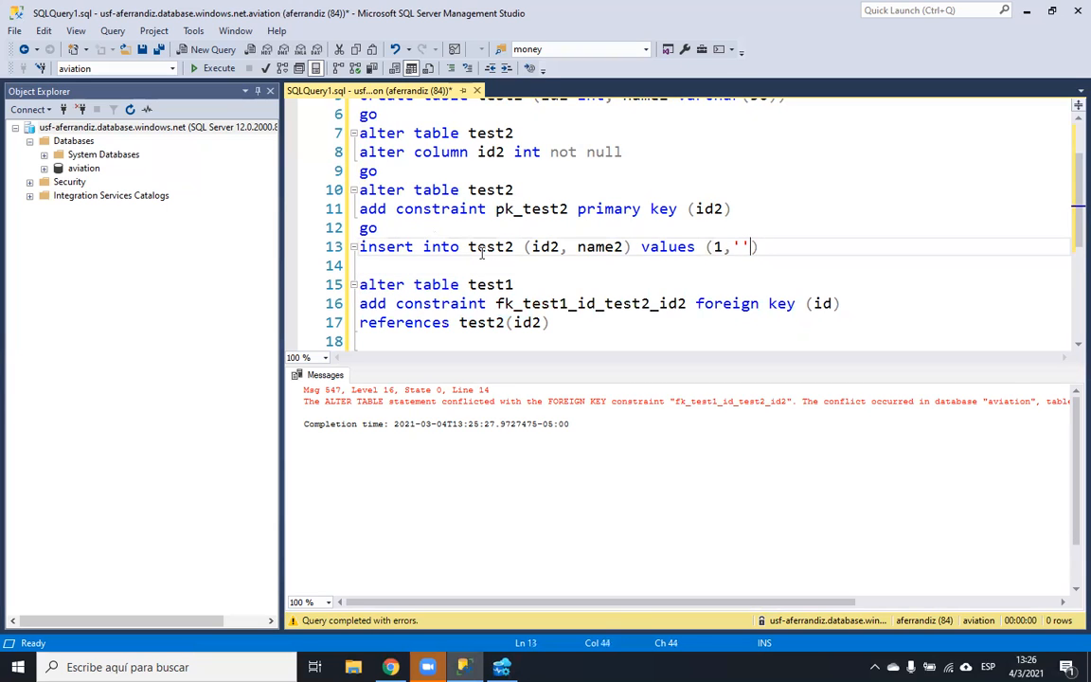
text(ONe)
key(BackSpace)
key(BackSpace)
text(ne)
key(End)
- Duplicate the insert line into two more copies below it
key(shift+Home)
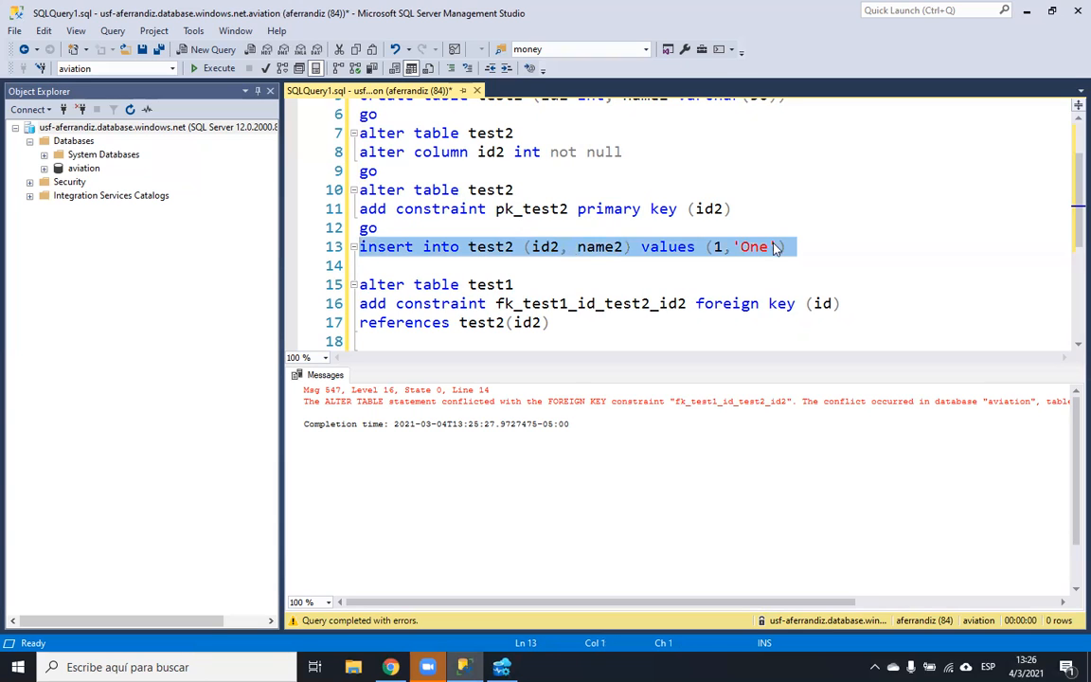
click(795, 238)
key(Return)
key(ctrl+v)
key(Return)
key(ctrl+v)
key(Up)
key(Up)
key(BackSpace)
- Change the copies to values (2, 'Two') and (3, 'Three')
click(723, 265)
key(BackSpace)
text(2)
key(Down)
key(BackSpace)
text(3)
click(758, 266)
double_click(759, 265)
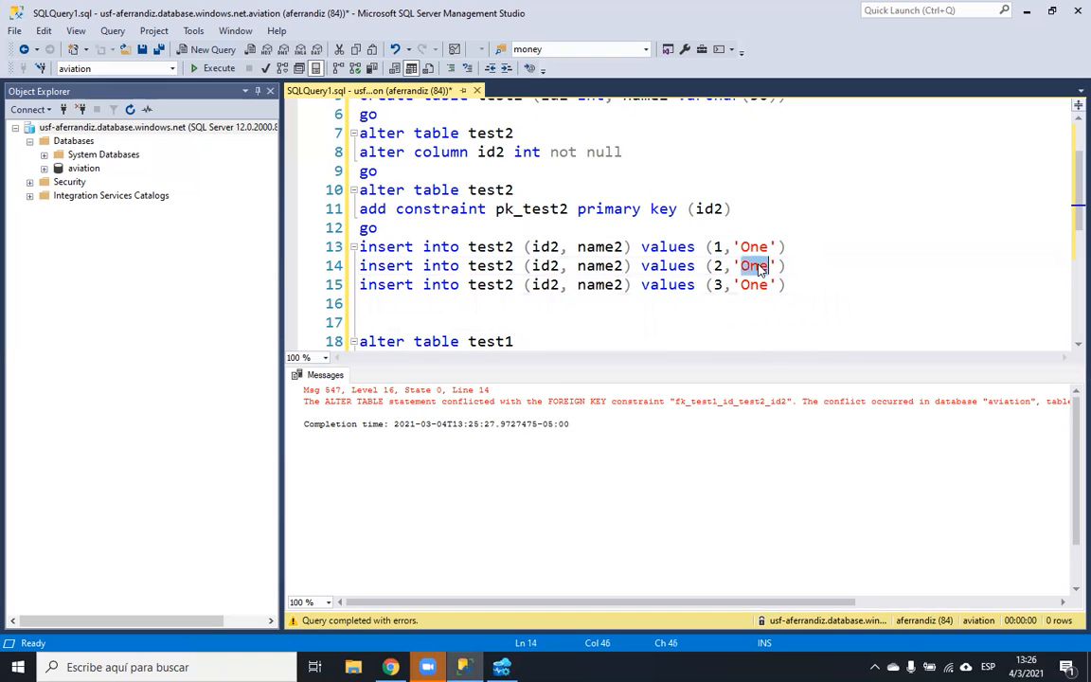
text(Two)
double_click(752, 284)
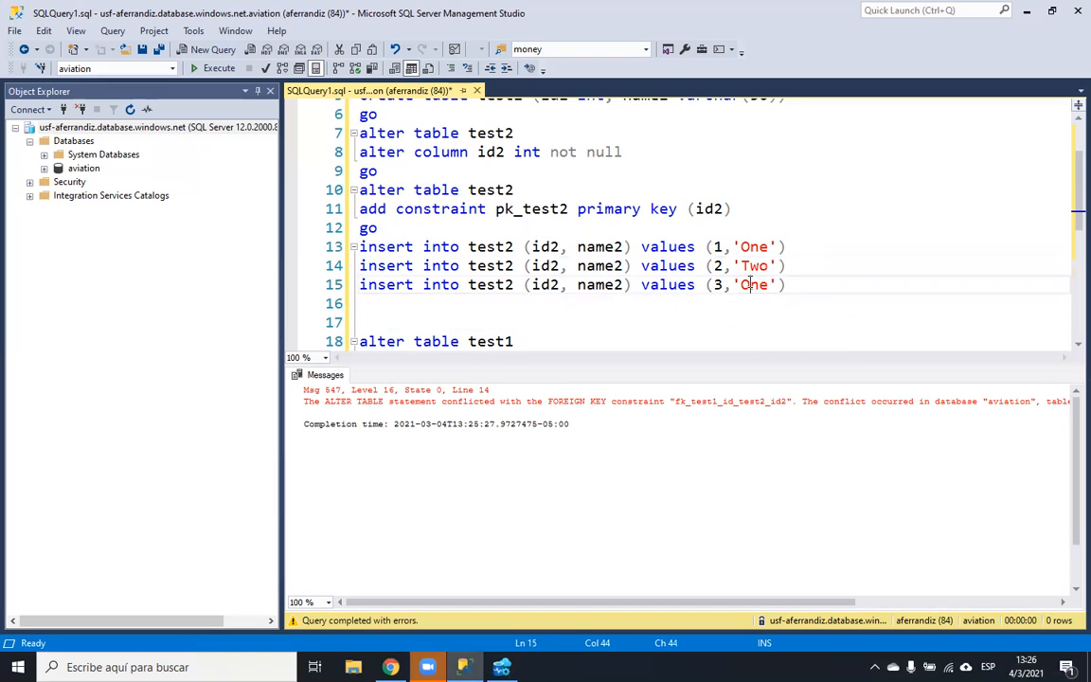
text(Three)
- Run the three inserts, then add 'go' after them and select the foreign key statement
click(807, 288)
key(shift+Up)
key(shift+Up)
key(shift+Up)
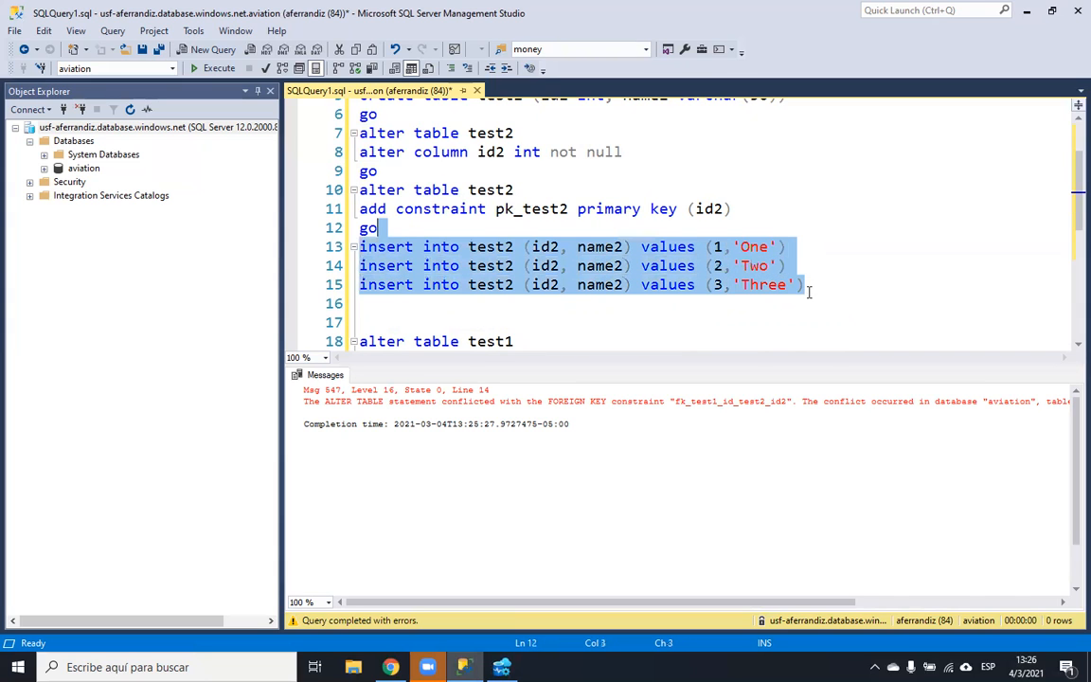
click(219, 69)
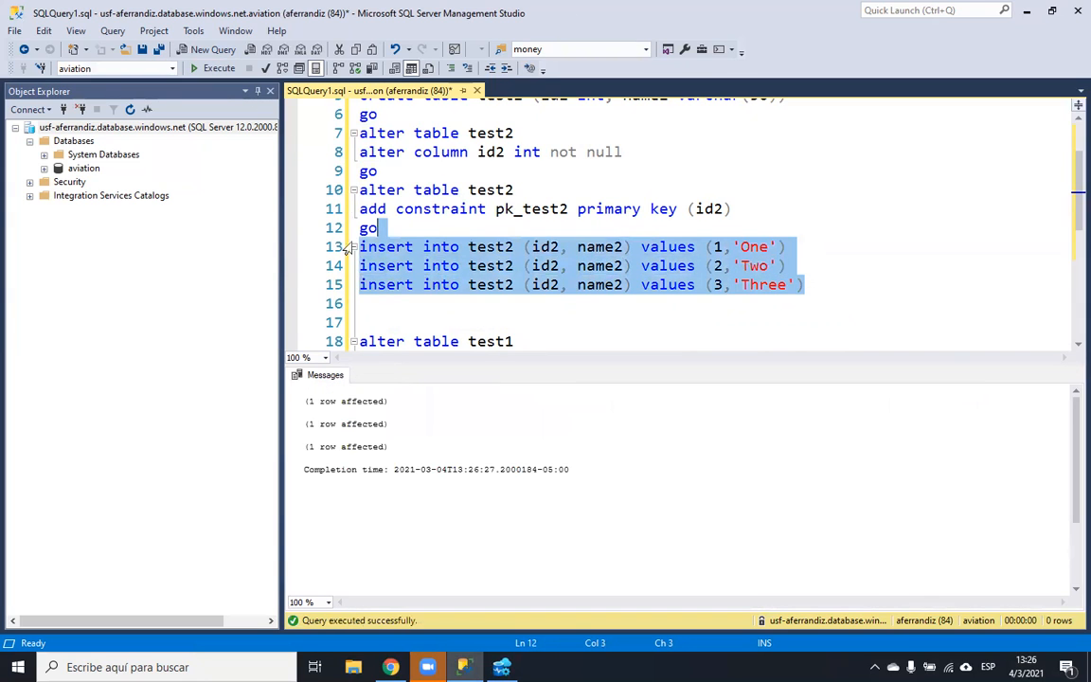
click(369, 316)
text(go)
key(Down)
key(Home)
key(shift+Down)
key(shift+Down)
key(shift+Down)
key(shift+Down)
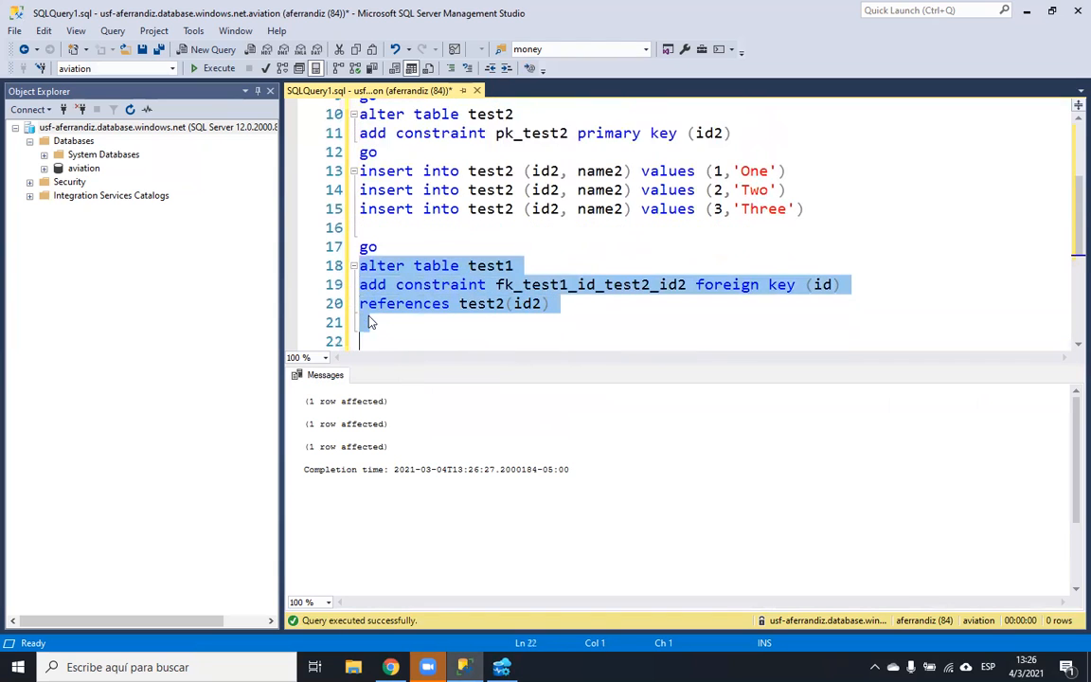
- Run the foreign key statement successfully and expand the aviation database's Tables
click(219, 72)
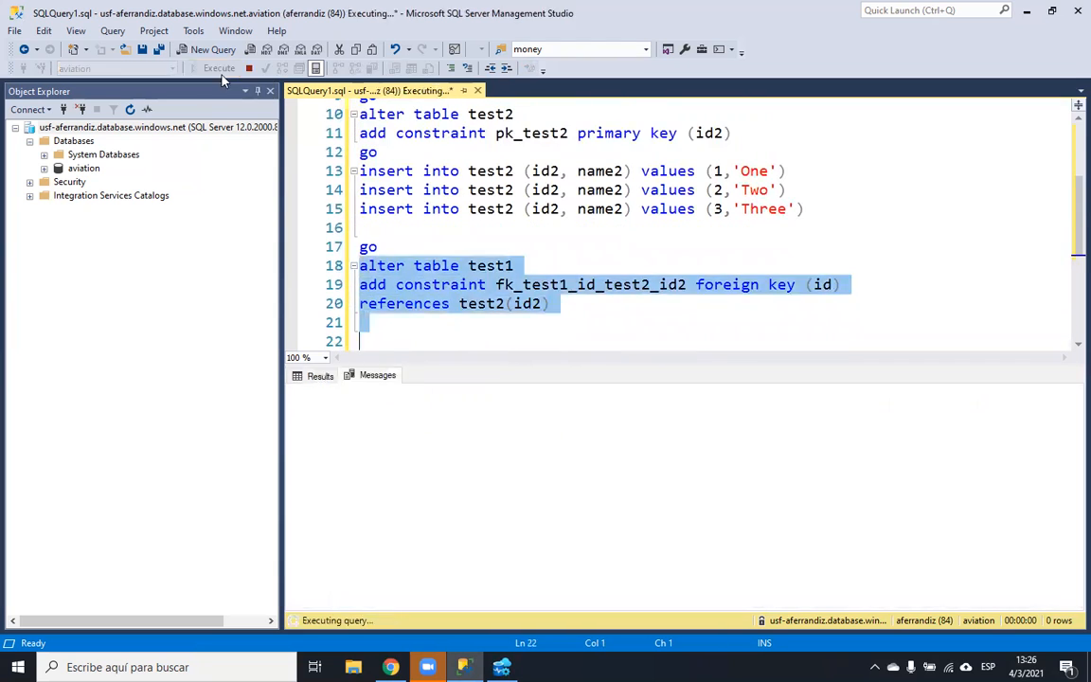
click(419, 338)
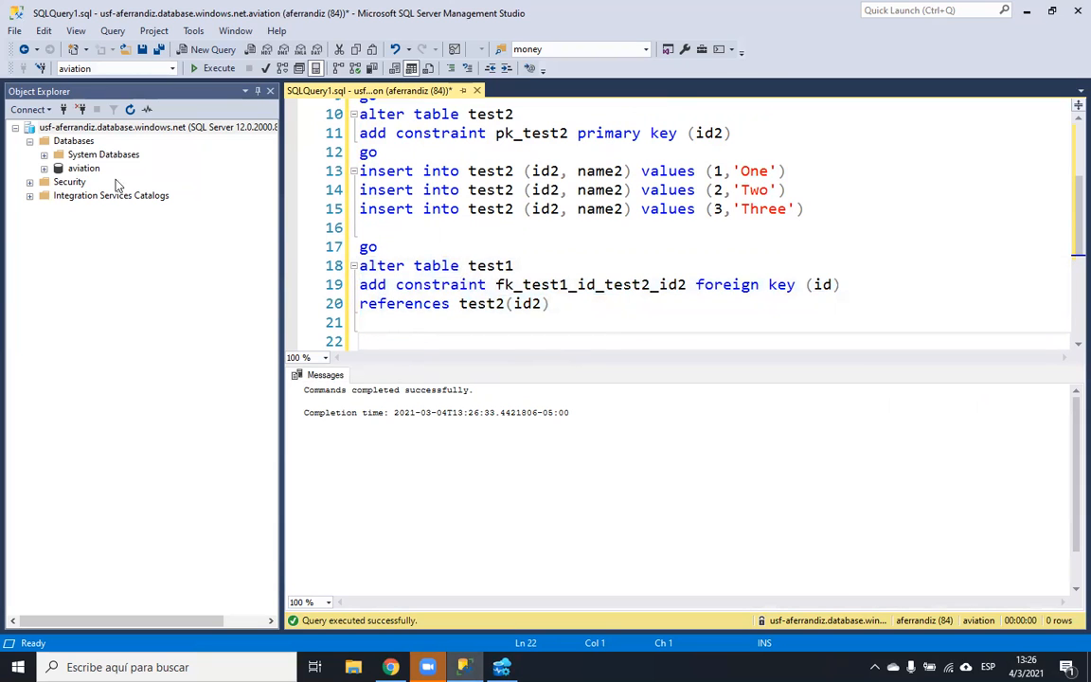
click(43, 168)
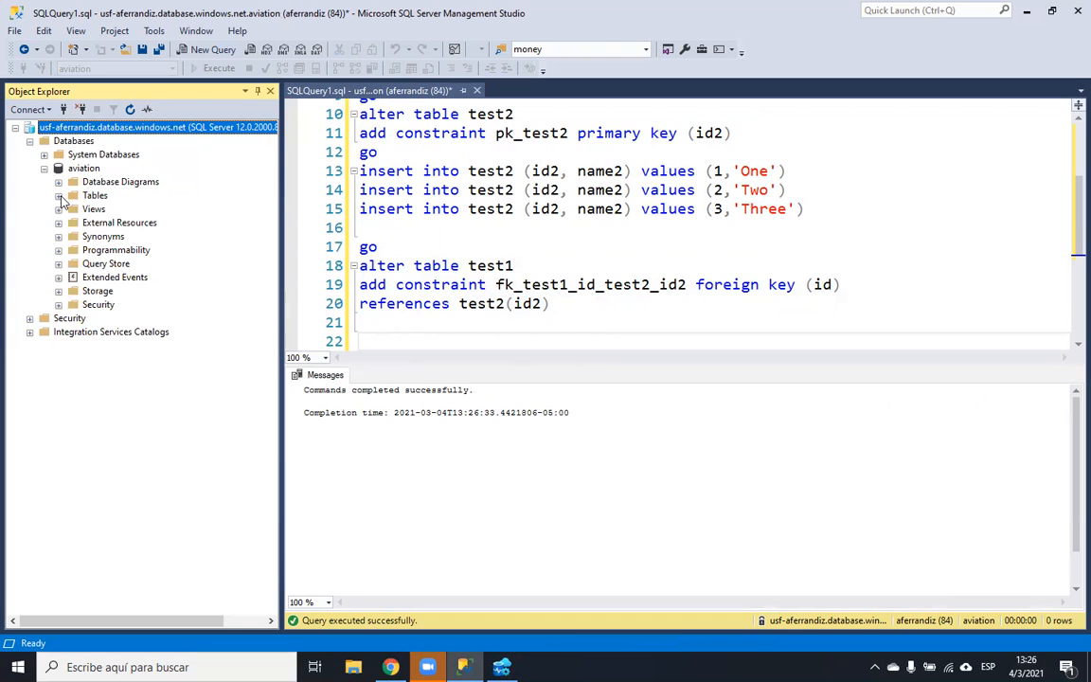
click(60, 196)
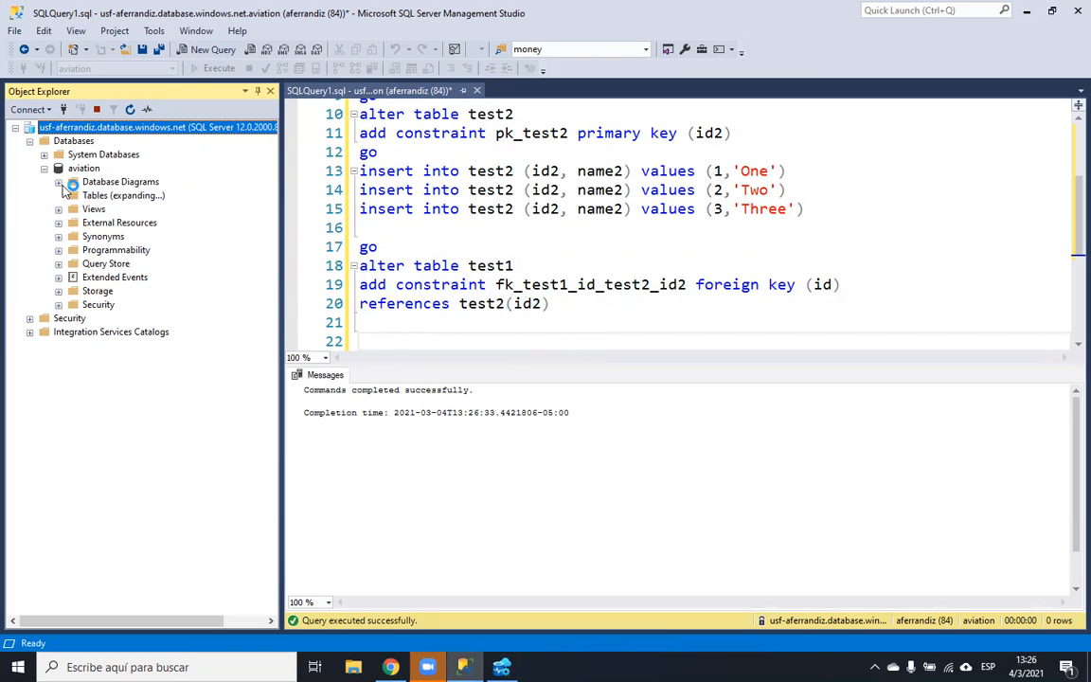
- Expand test1 and test2 keys to show fk_test1_id_test2_id2 and pk_test2
click(73, 249)
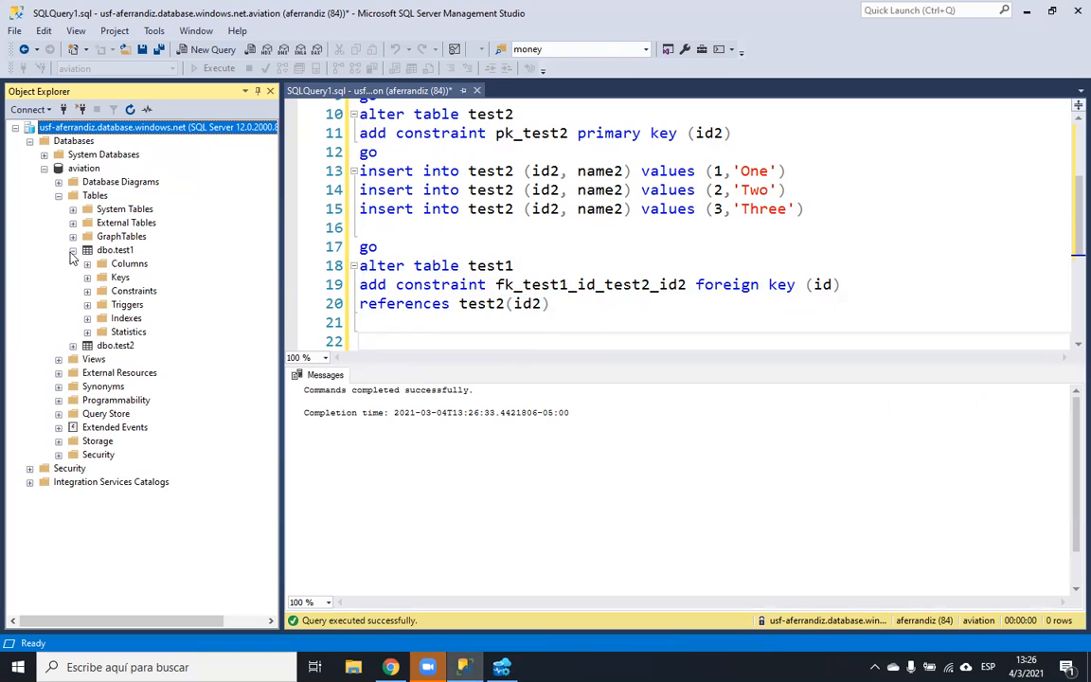
click(73, 347)
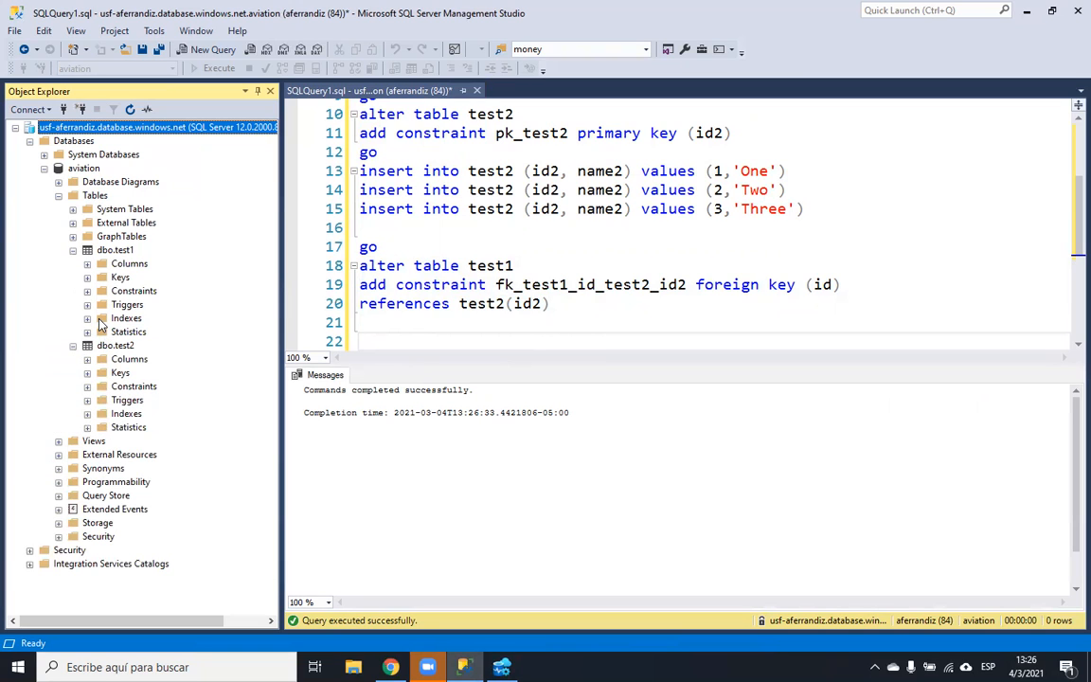
click(87, 373)
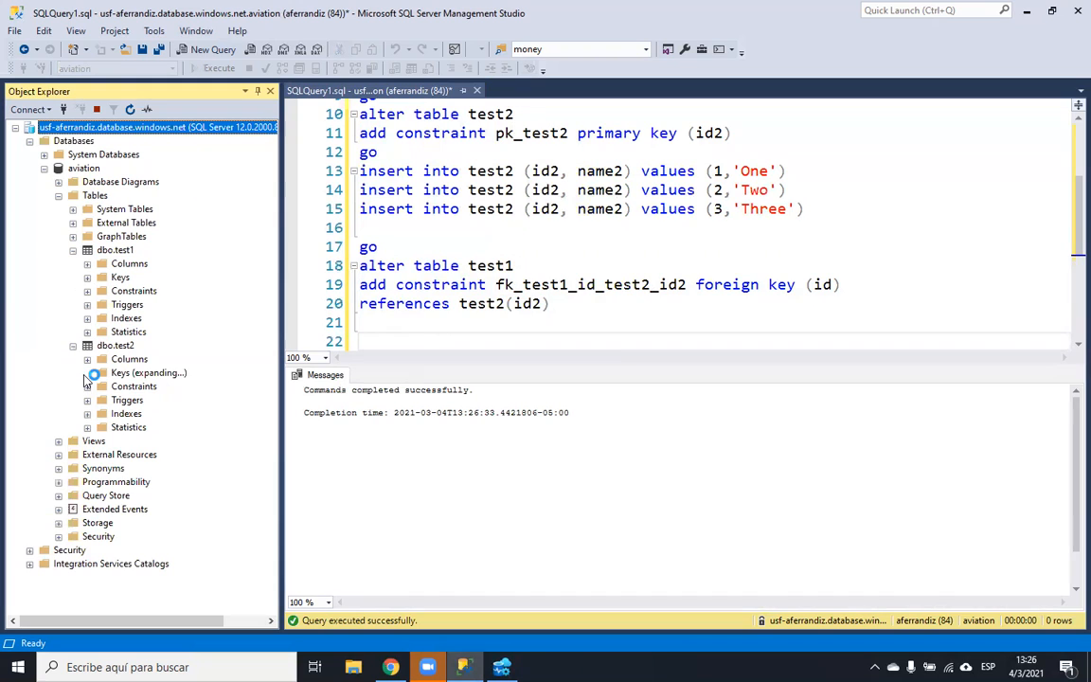
click(140, 386)
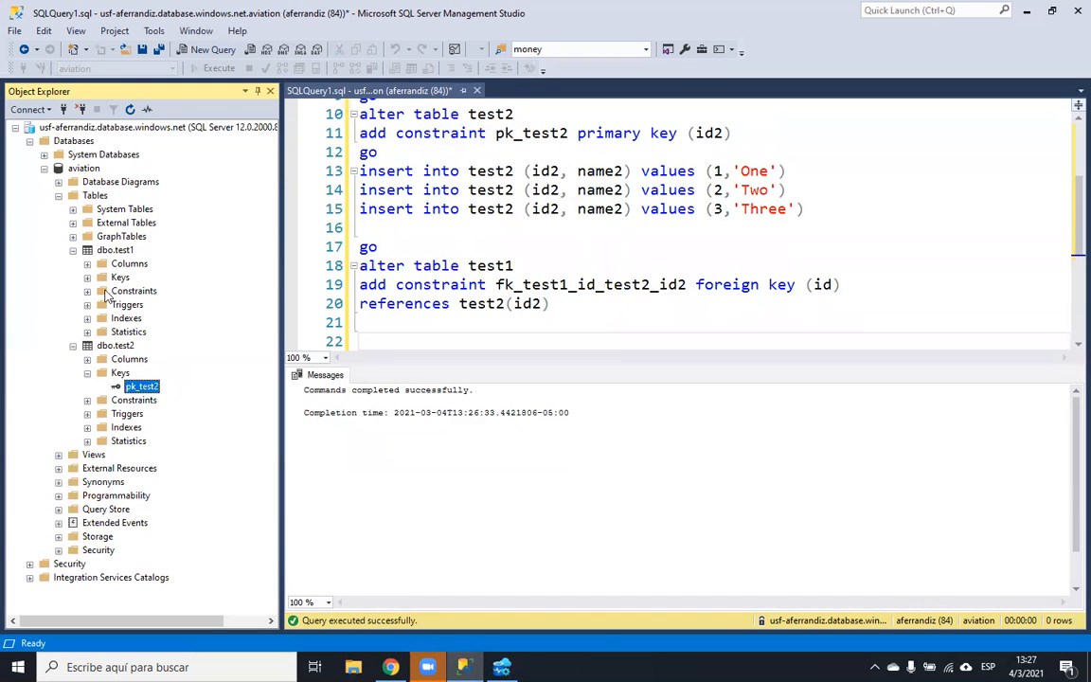
click(87, 277)
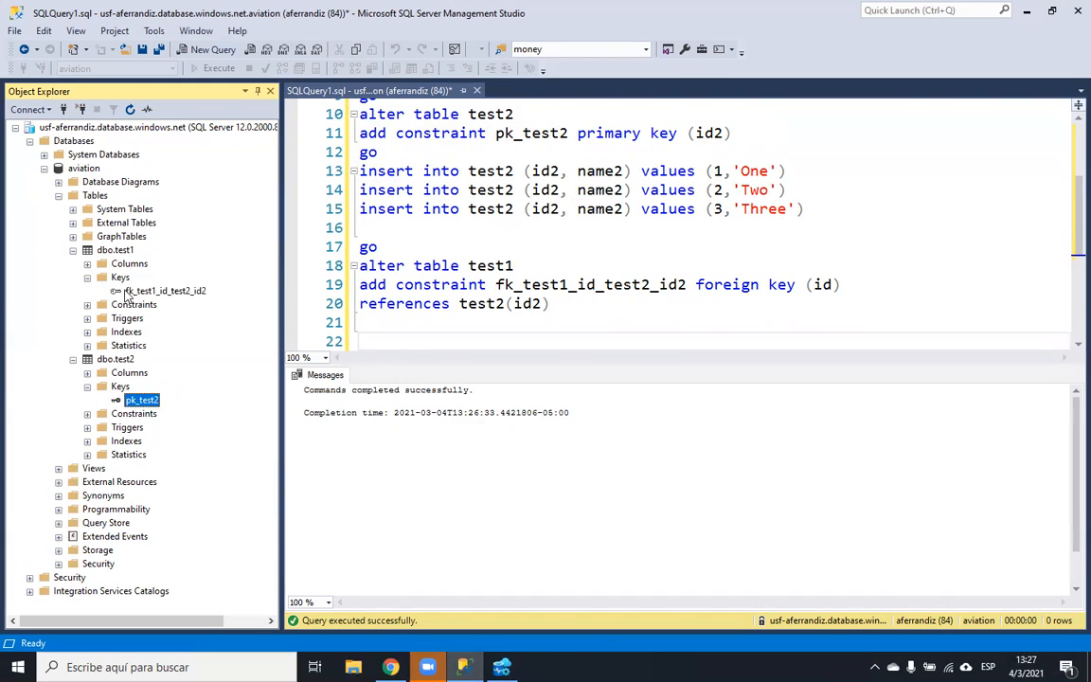
click(138, 291)
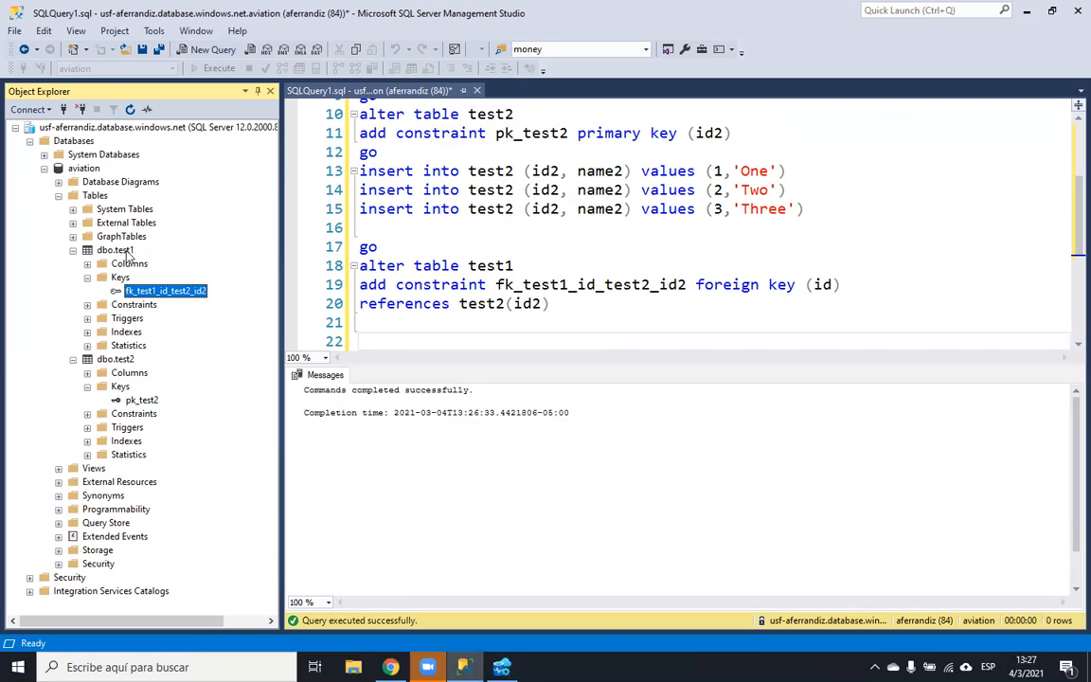
click(104, 183)
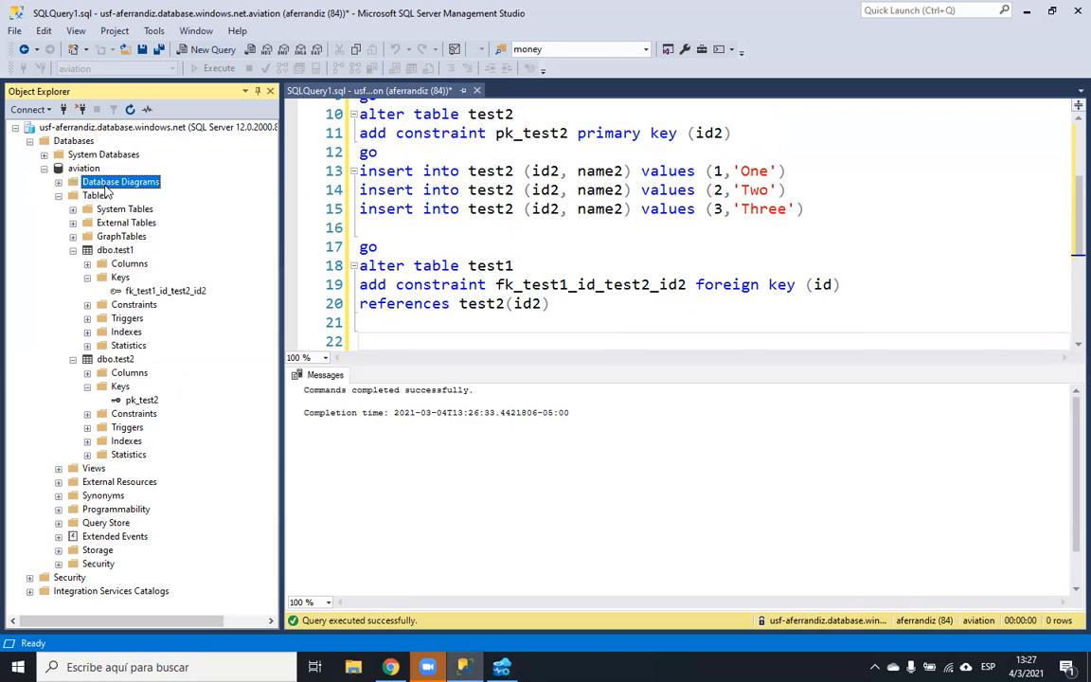
- Create a new database diagram, installing diagram support, and add tables test1 and test2
right_click(106, 188)
key(Escape)
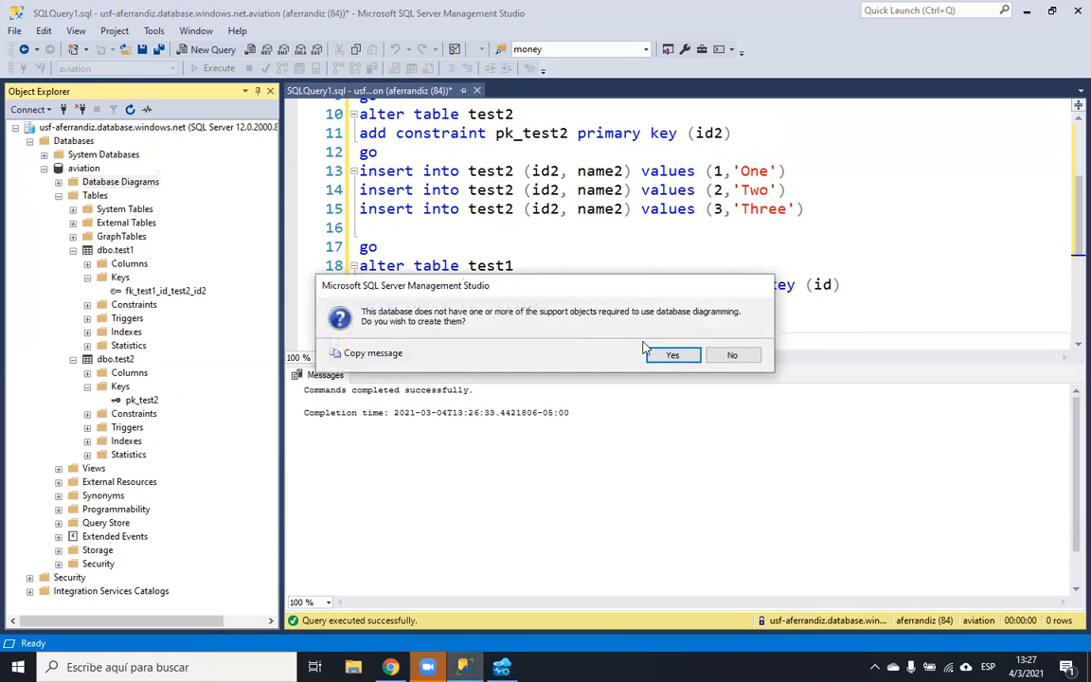
click(670, 365)
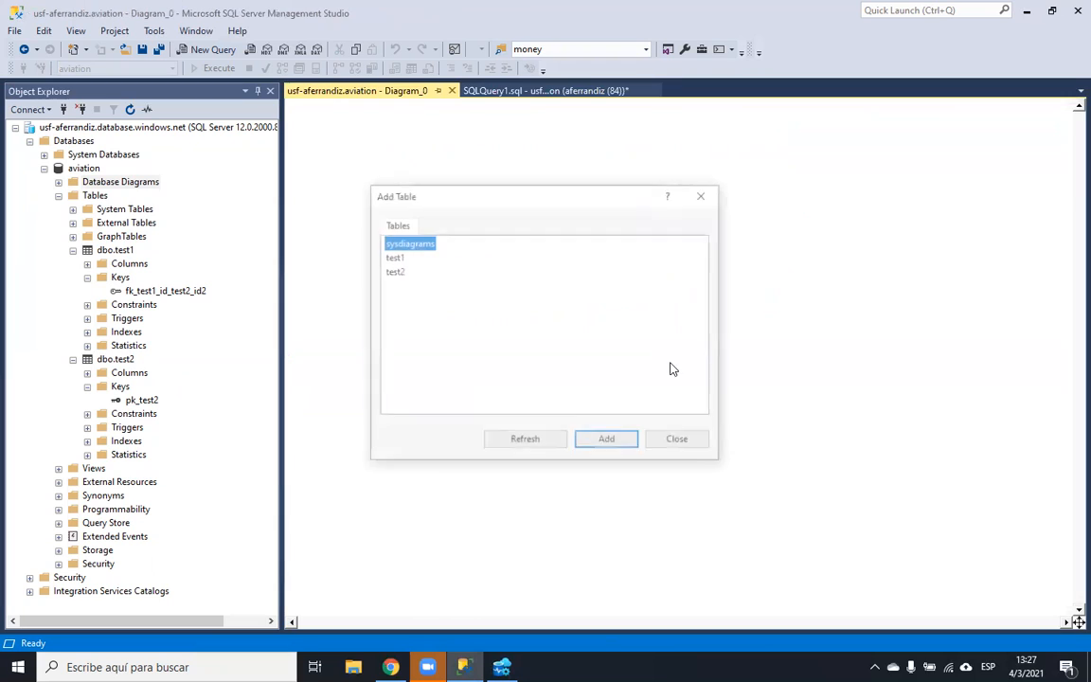
click(415, 263)
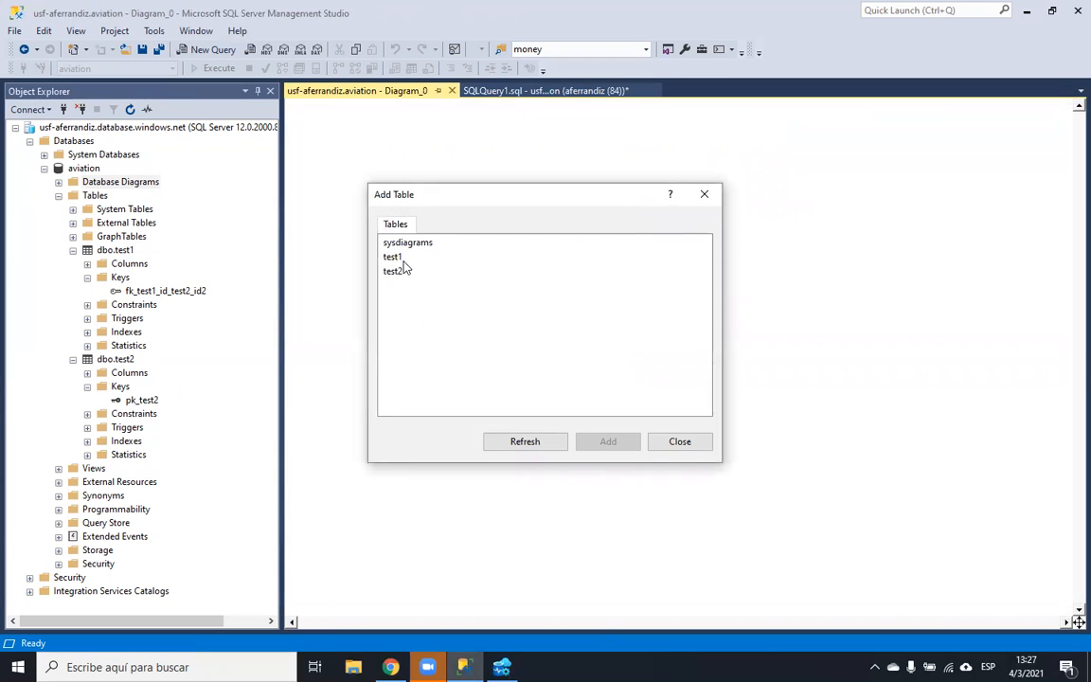
click(397, 259)
key(shift+Down)
click(620, 442)
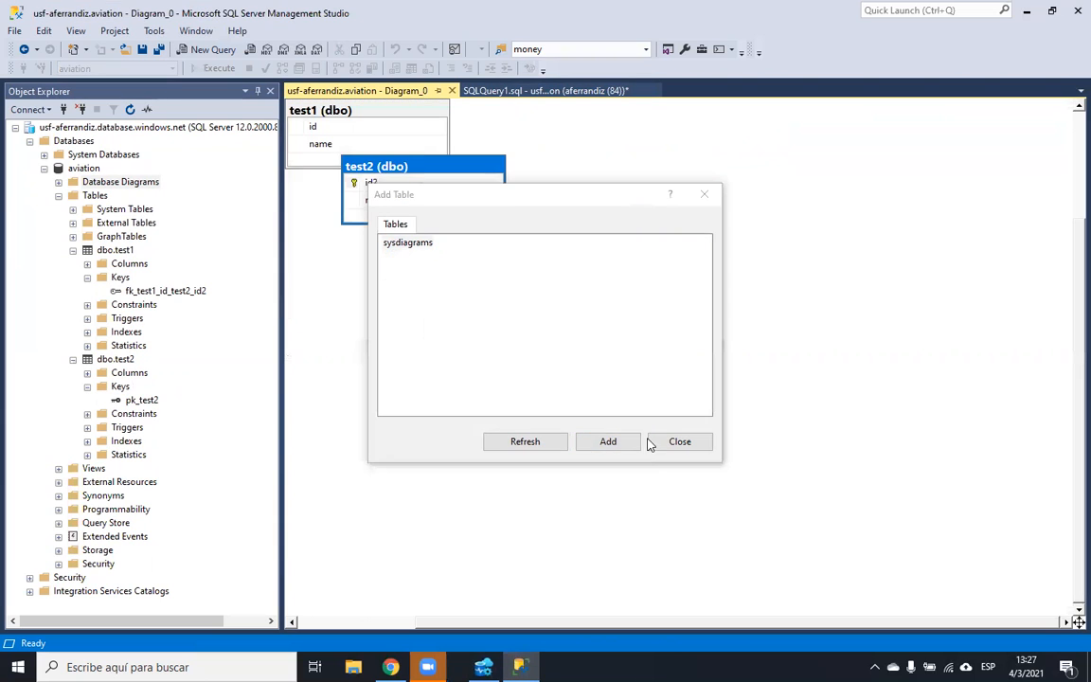
click(668, 442)
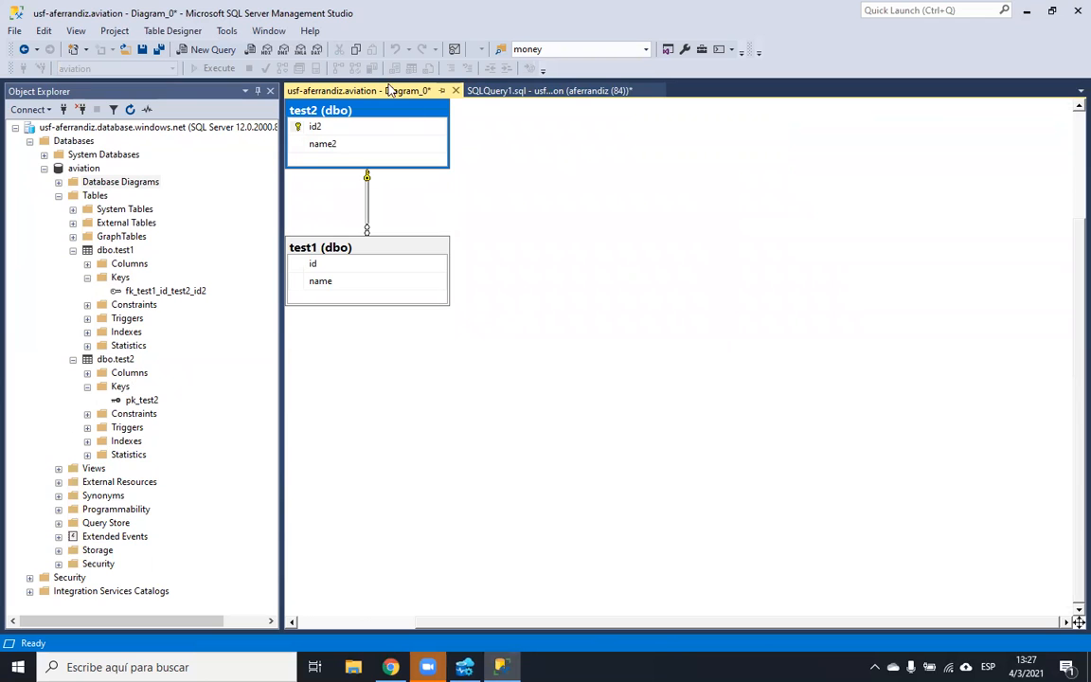
- Move test2 to the right side of the diagram and test1 to its left
drag(382, 114, 794, 170)
drag(398, 242, 488, 174)
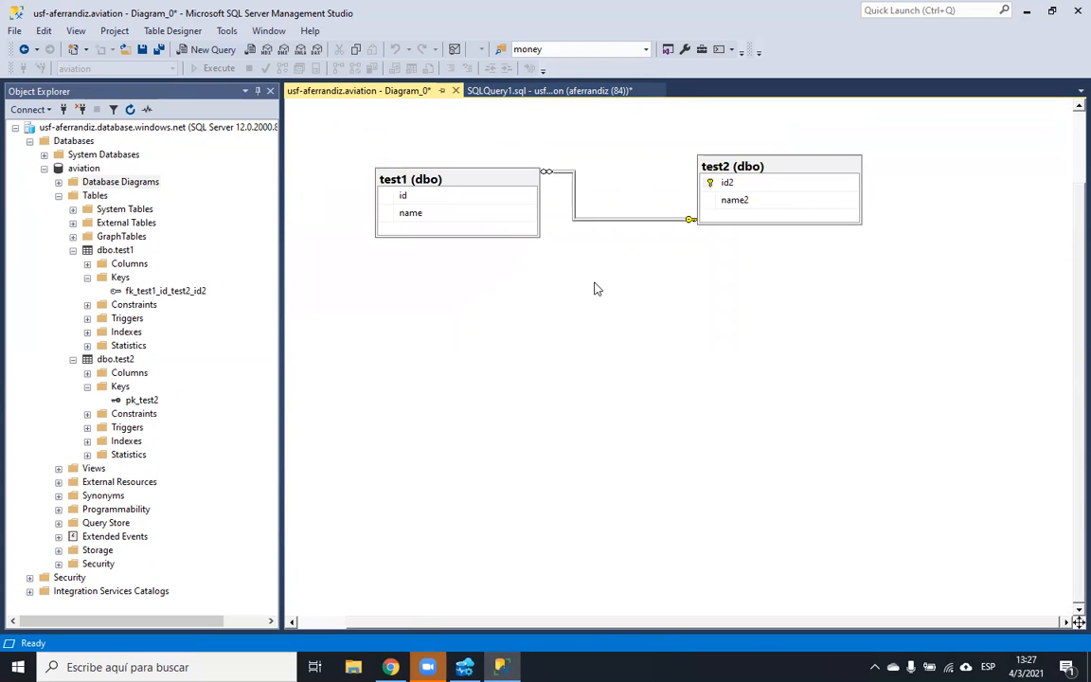
drag(473, 179, 451, 162)
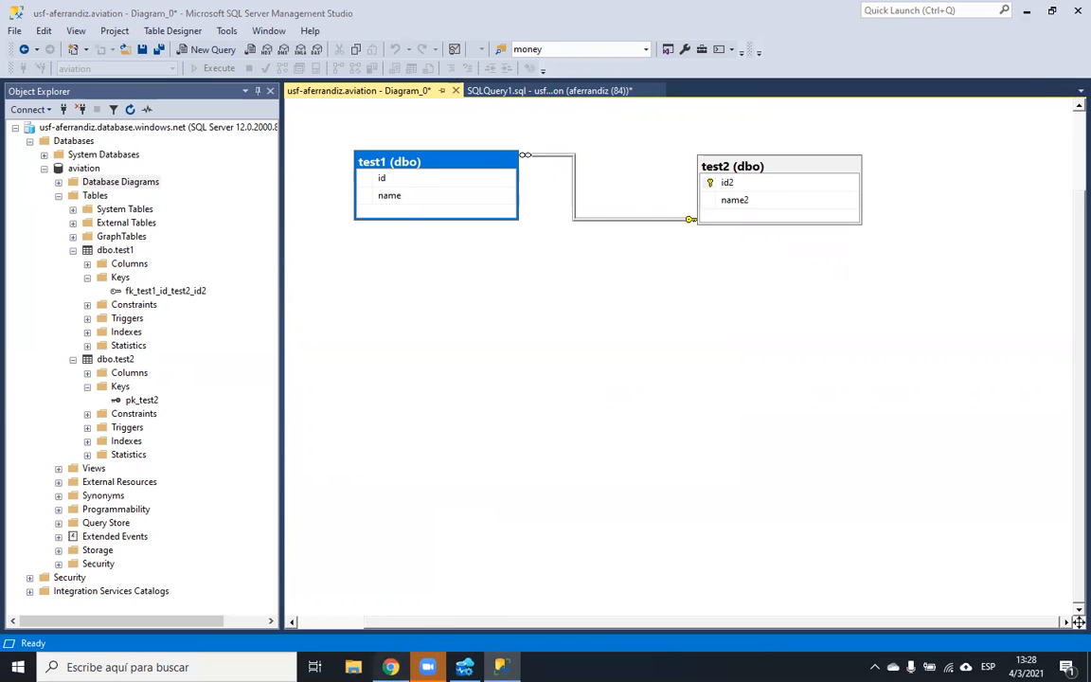
key(alt+Tab)
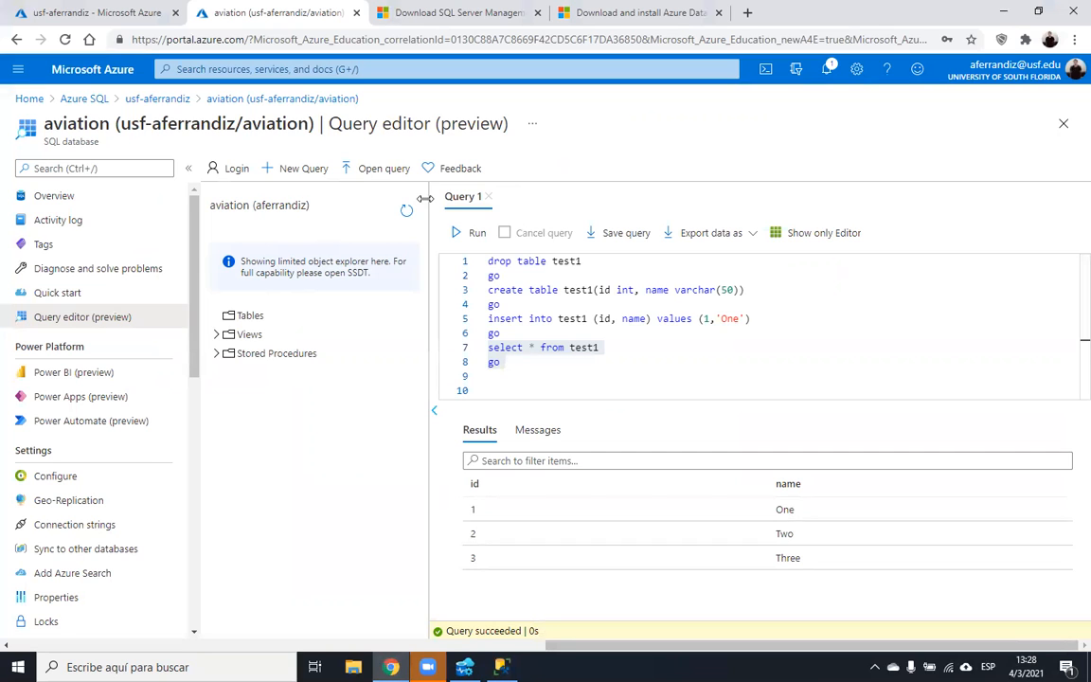
- Show the Azure SQL server's overview page from the first browser tab
click(113, 13)
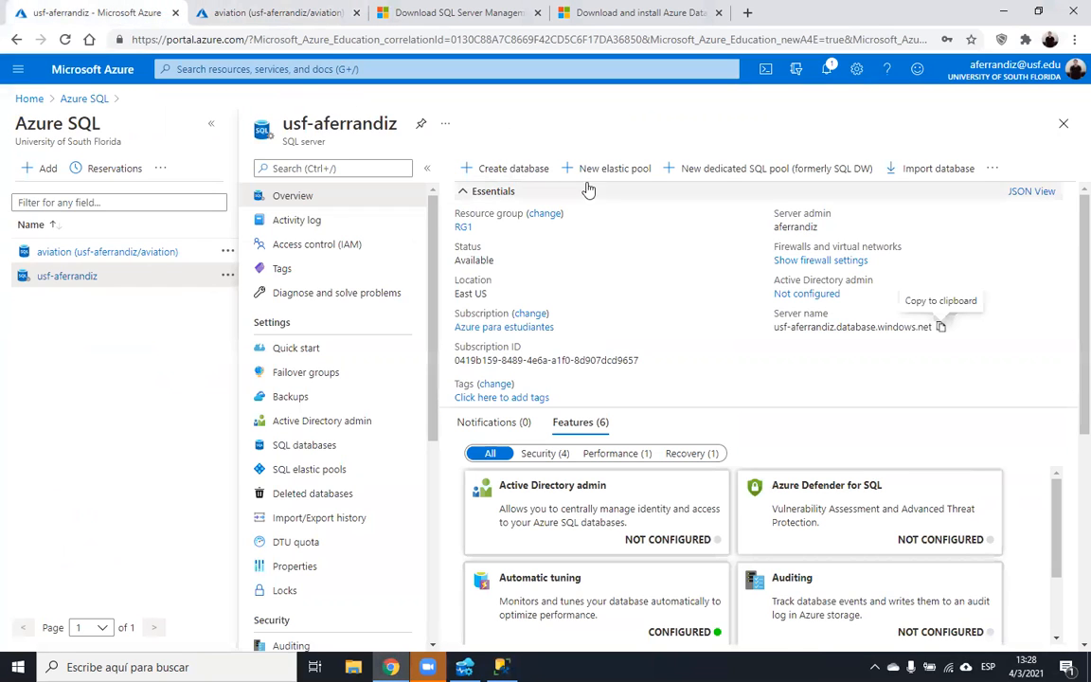